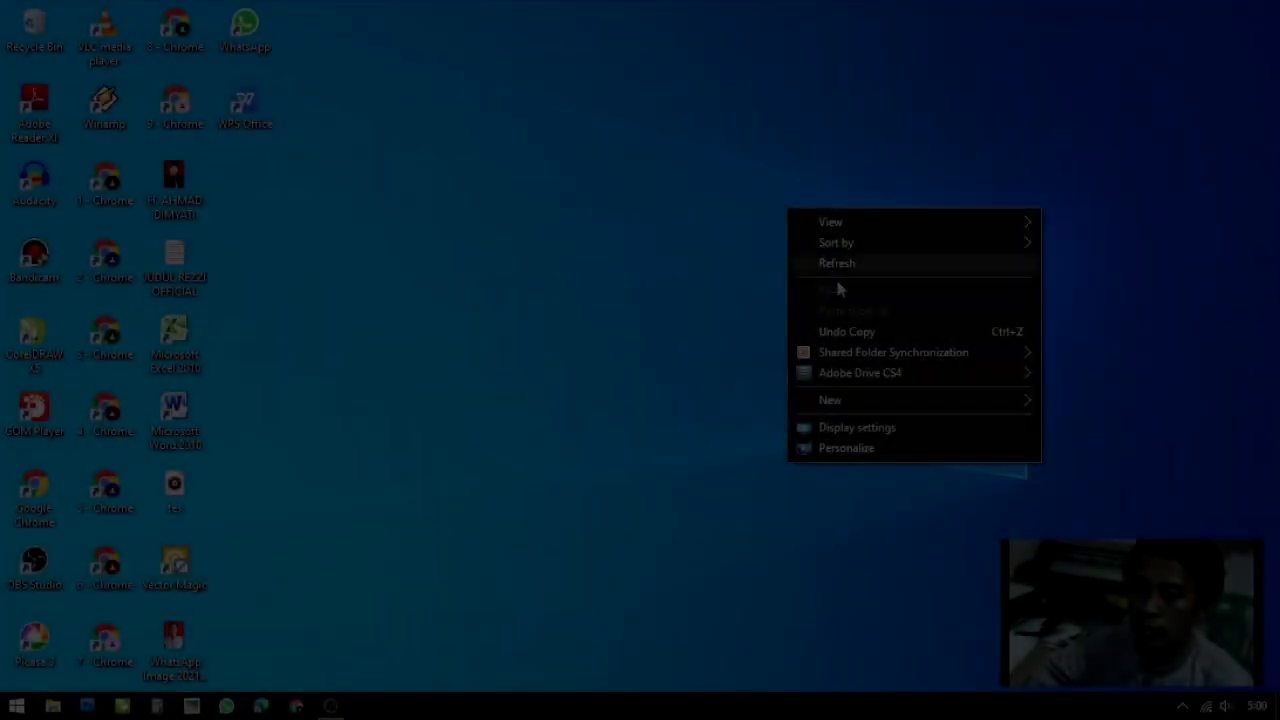
click(838, 265)
right_click(727, 229)
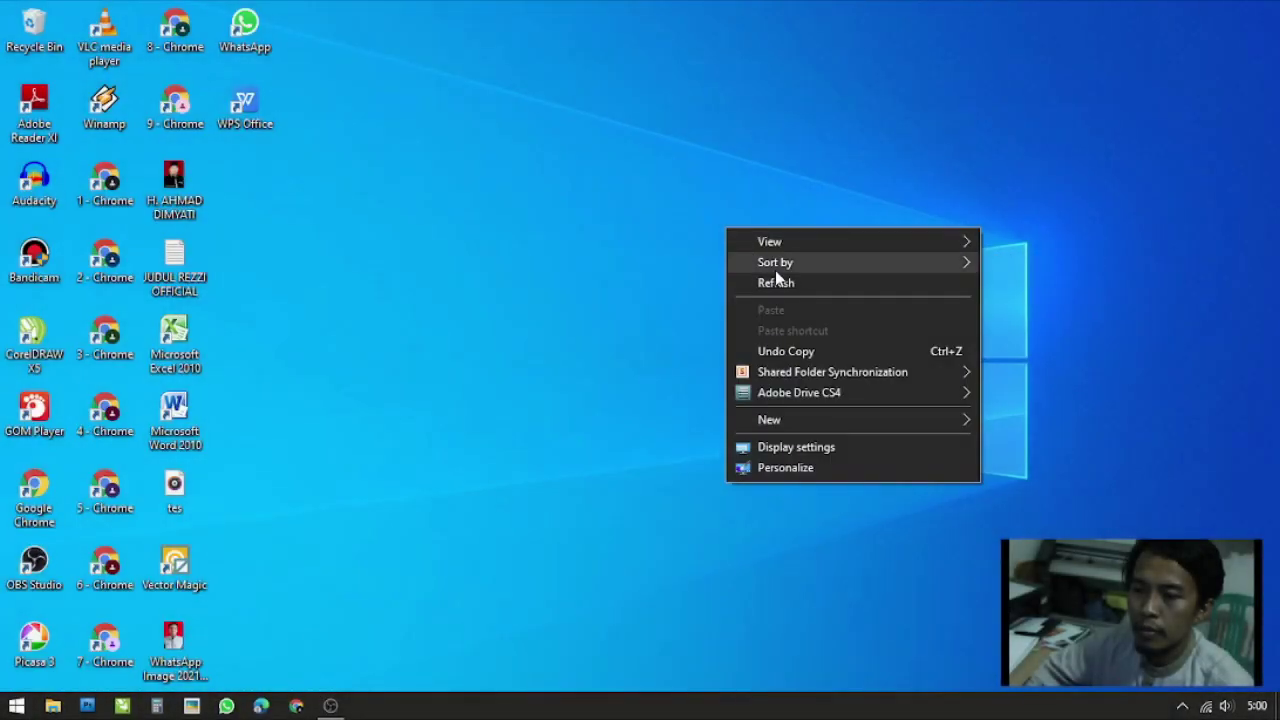
click(778, 284)
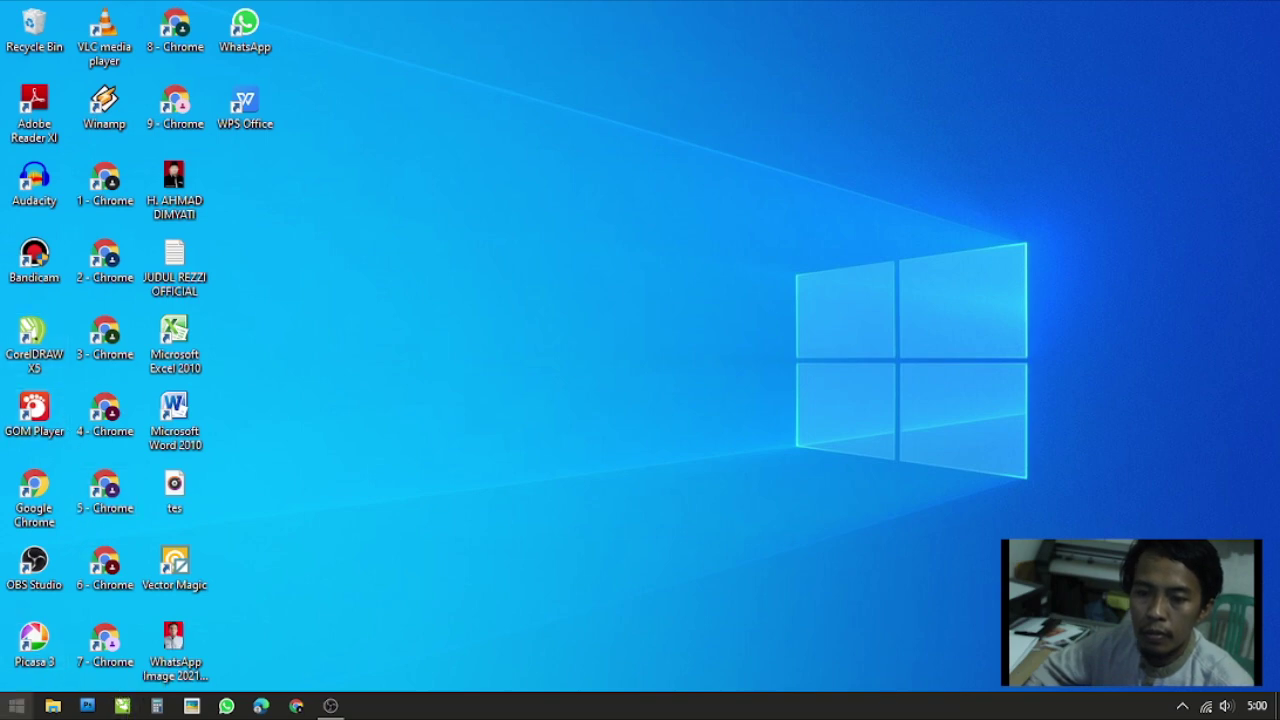
Open a blank Notepad document and zoom in so that text is displayed very large
click(16, 705)
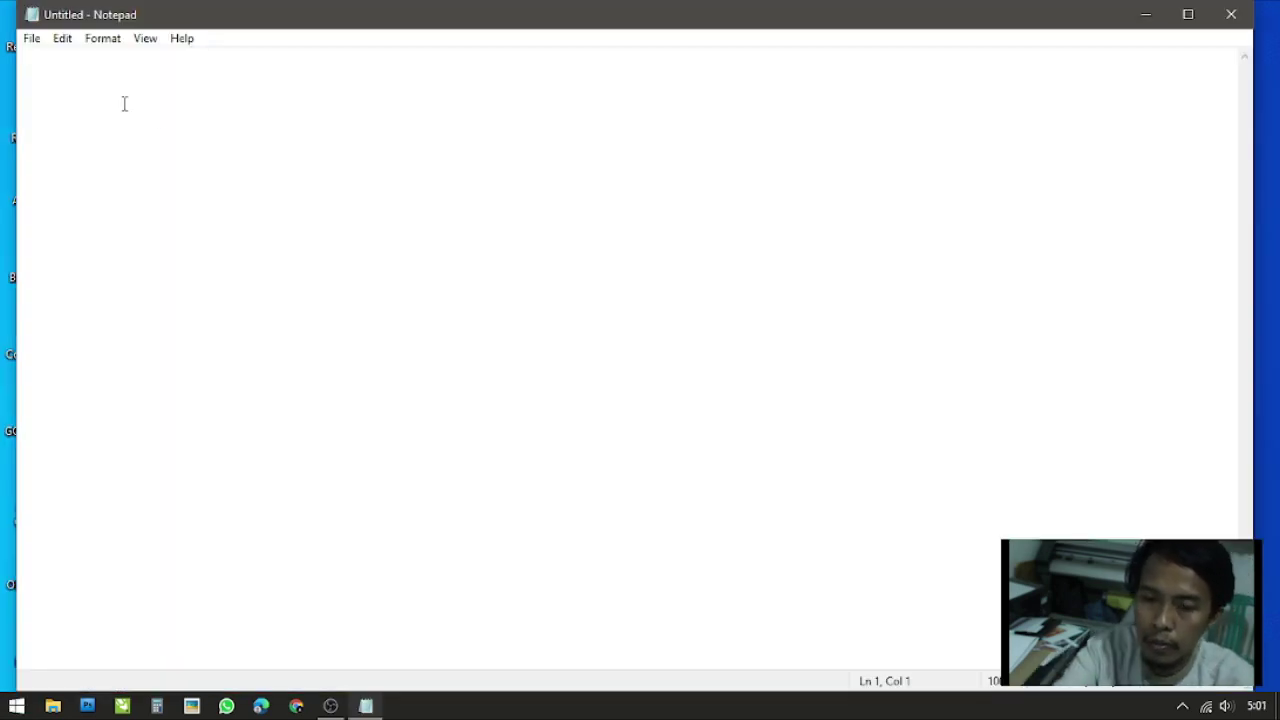
scroll(125, 104, up, 7)
scroll(125, 104, up, 9)
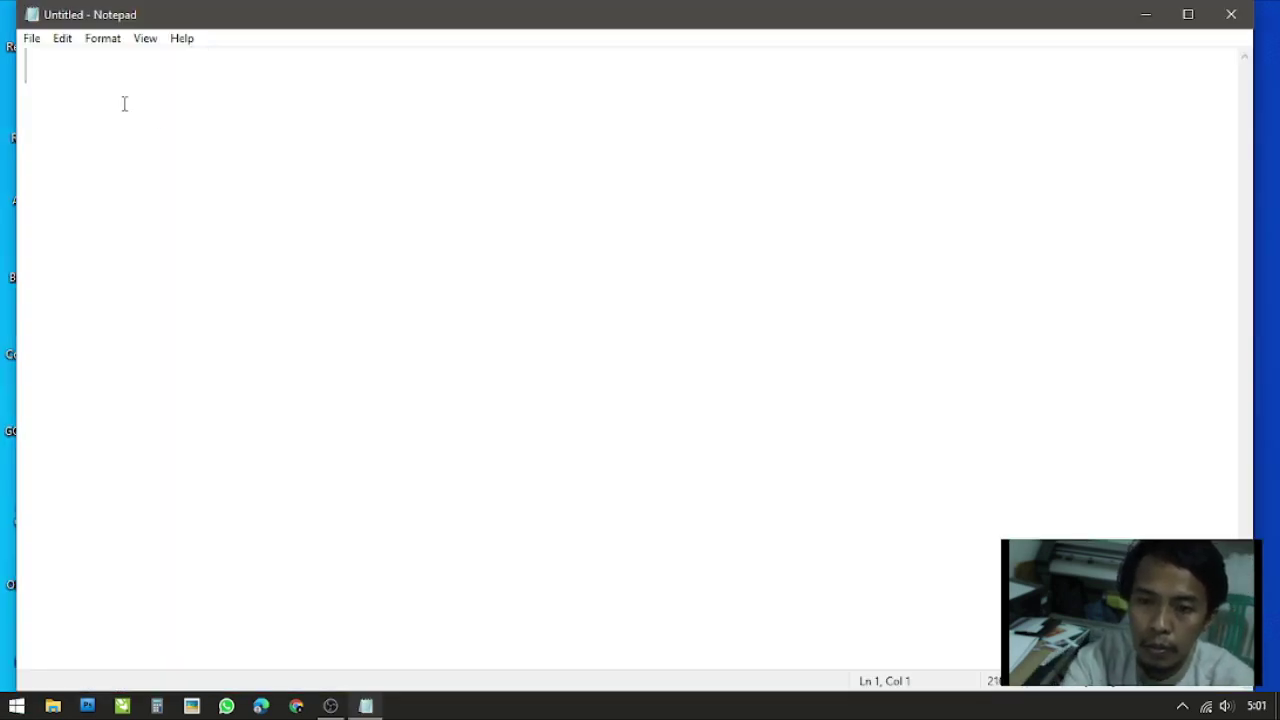
scroll(125, 104, up, 3)
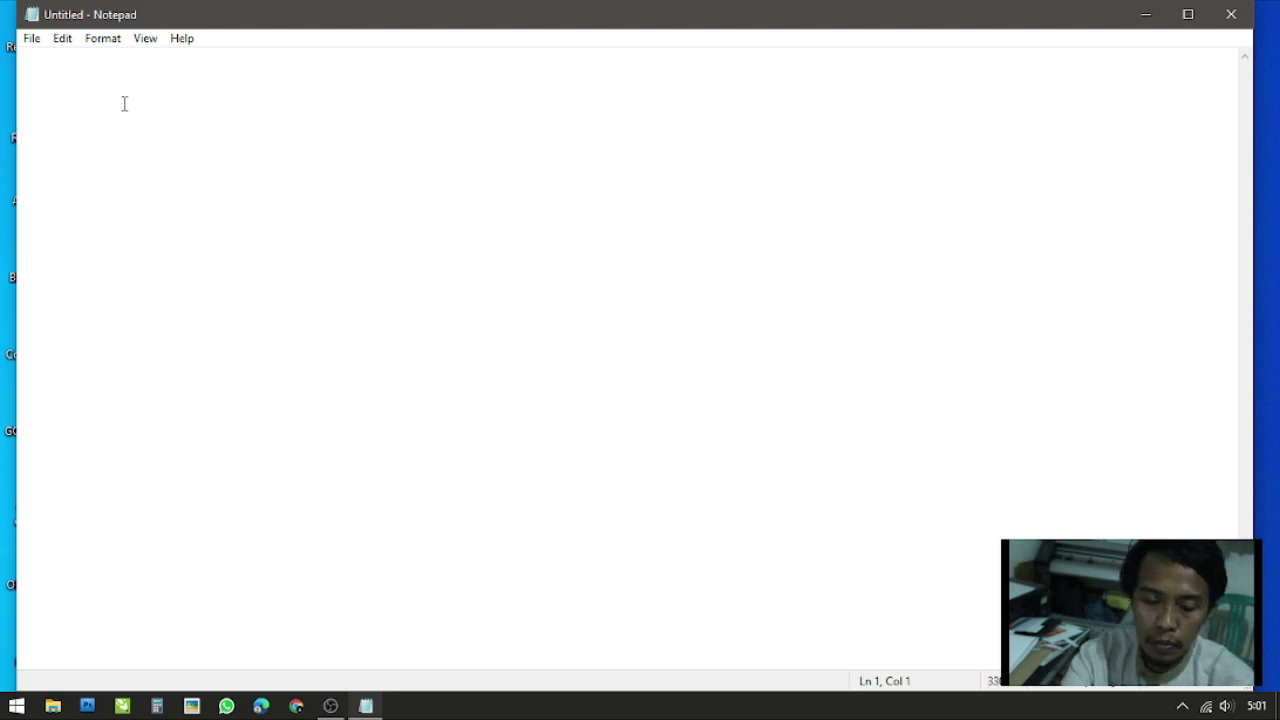
Write "PADA KESEMPATAN KALI INI" as the first line of the note and start a new line
text(PADA)
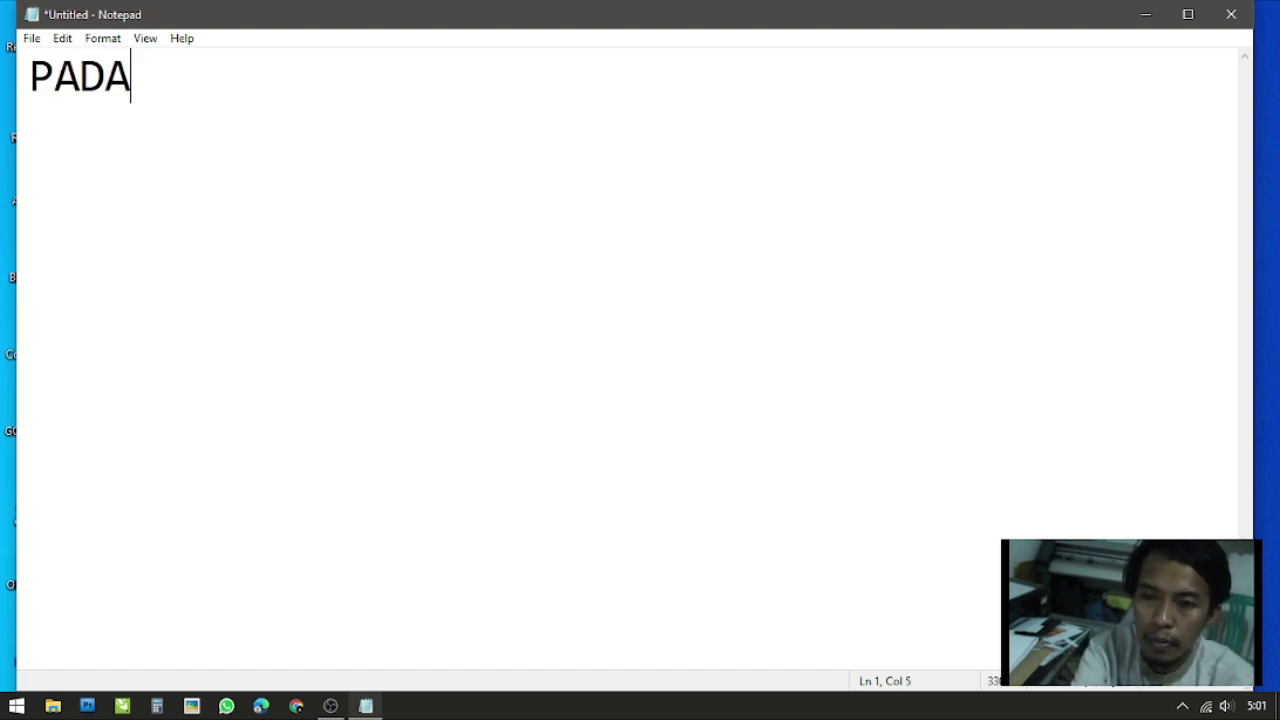
text( KESEM)
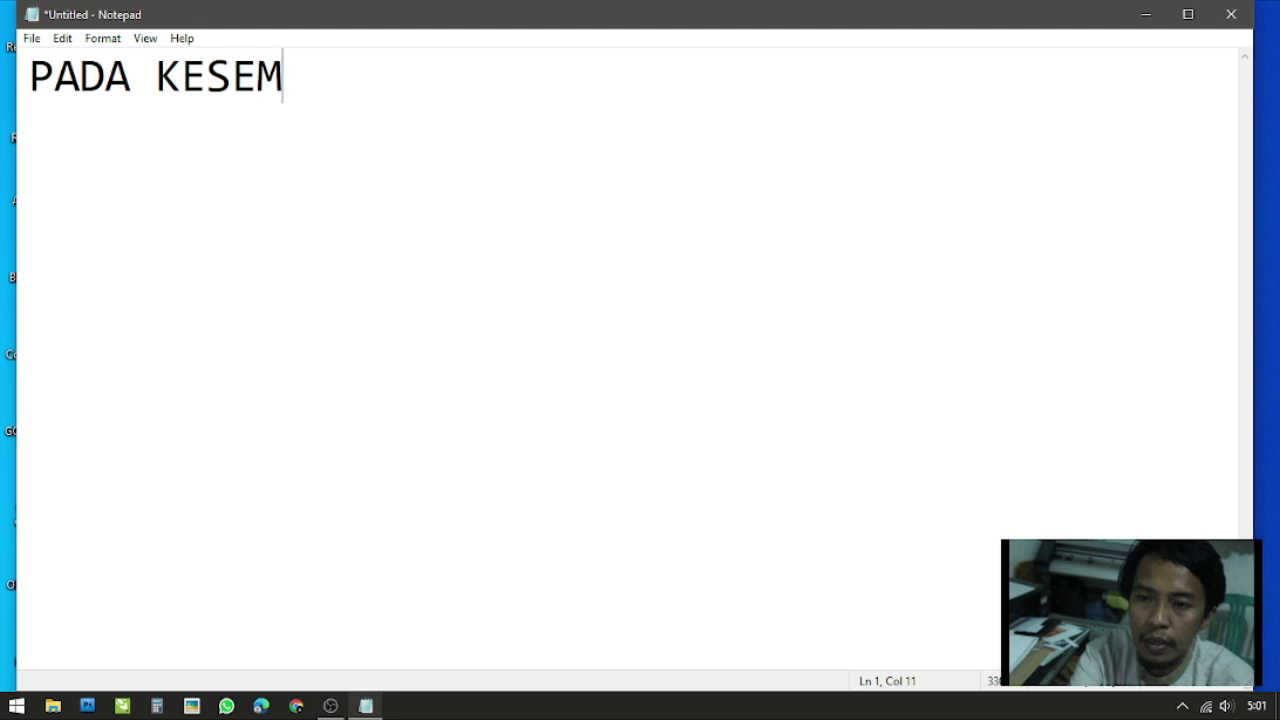
text(PATAN KALI)
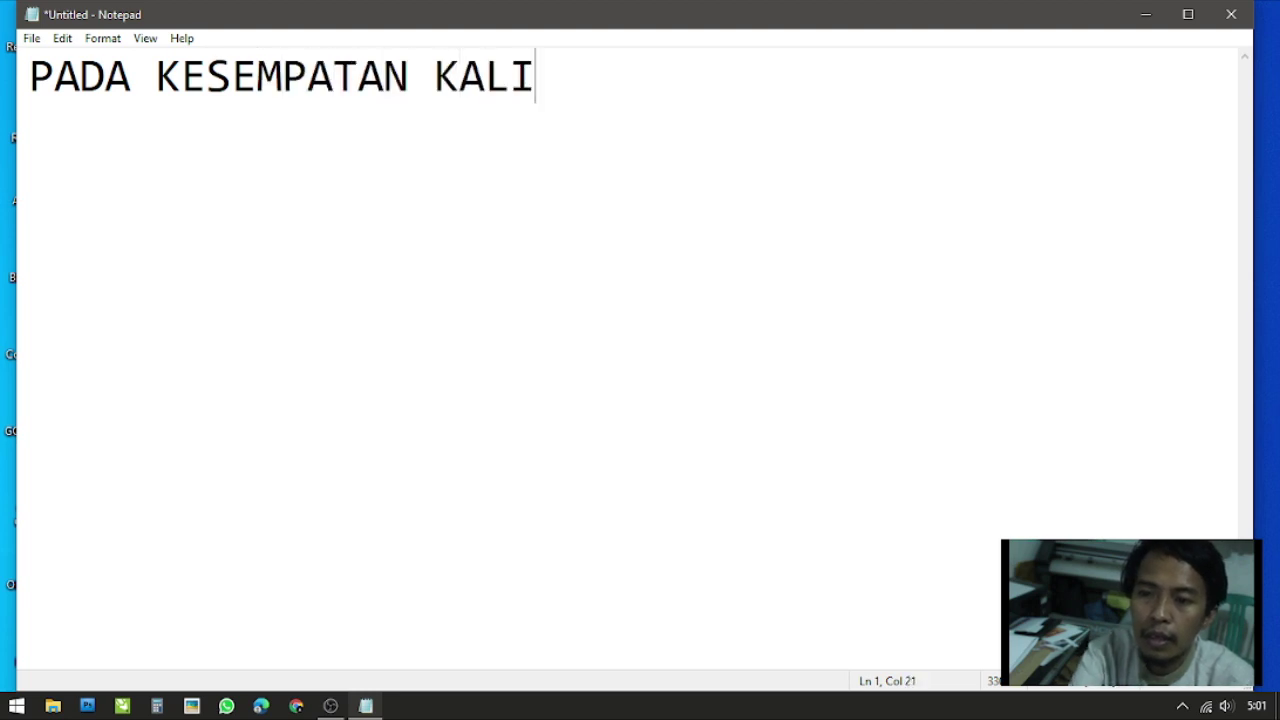
text( INI)
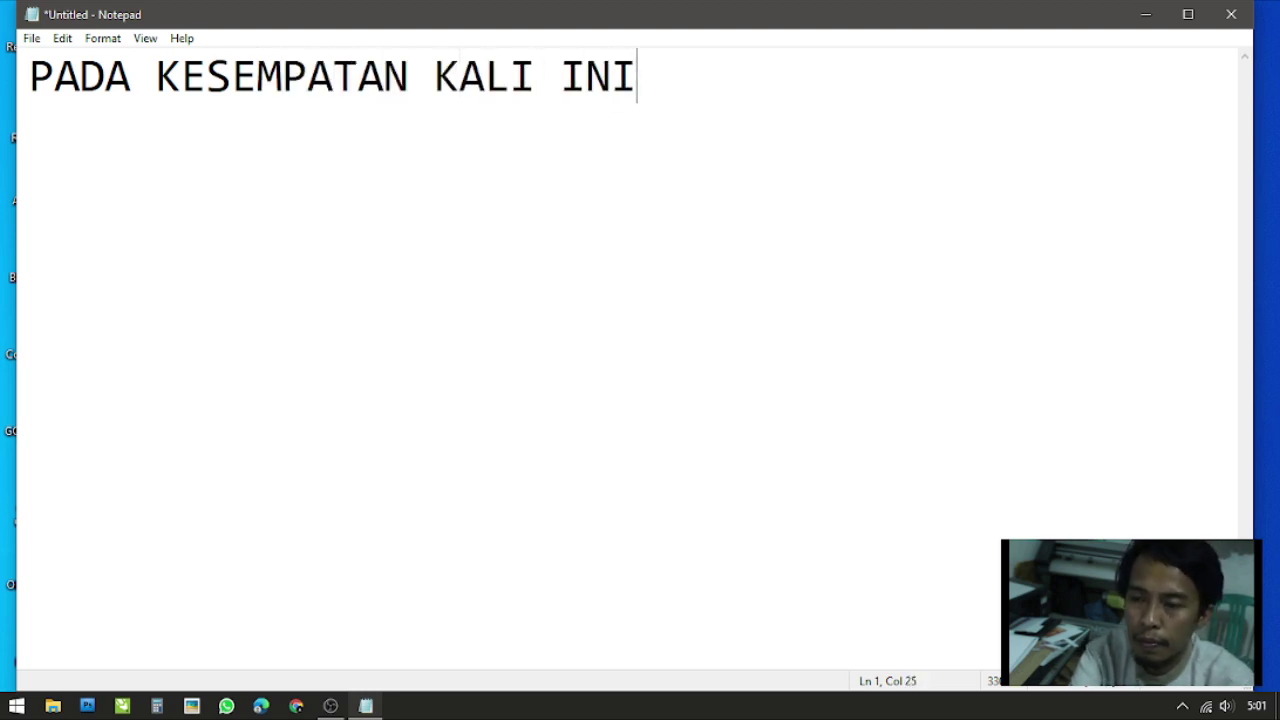
key(Return)
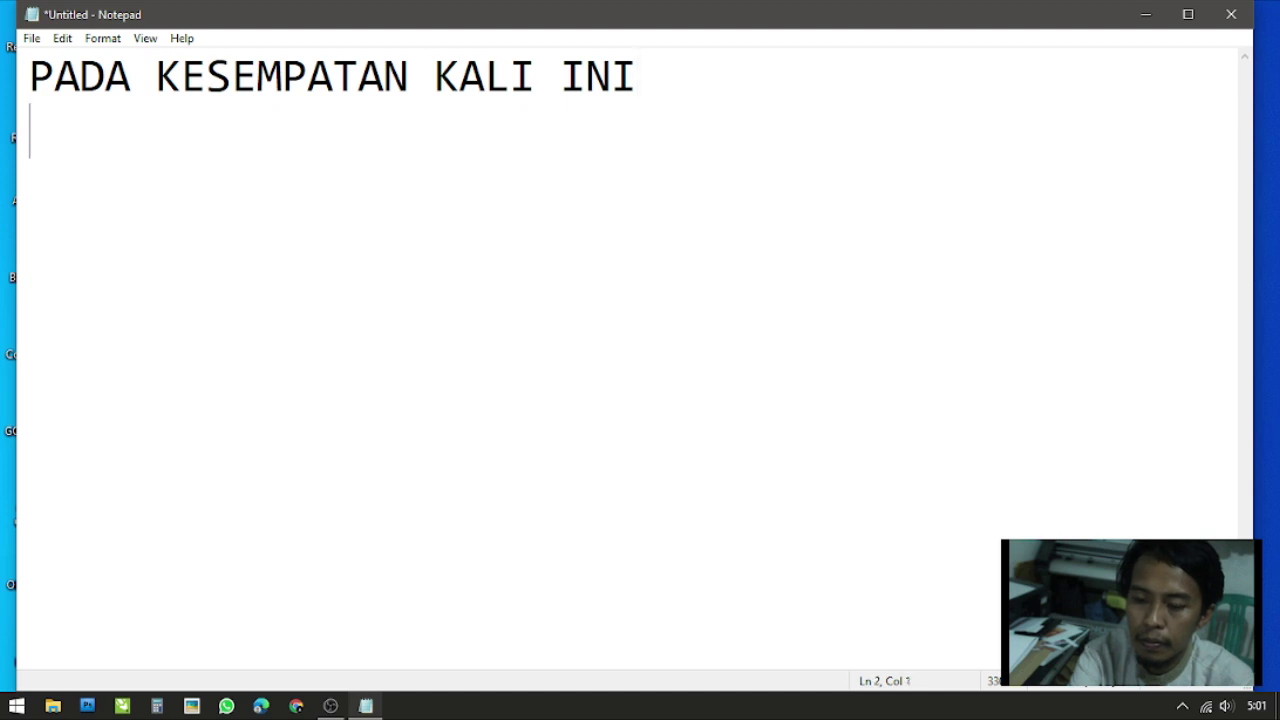
Continue the note with the lines "SAYA AKAN BERBAGI TRIK" and "UNTUK APLIKASI COREL DRAW X5"
text(SAYA A)
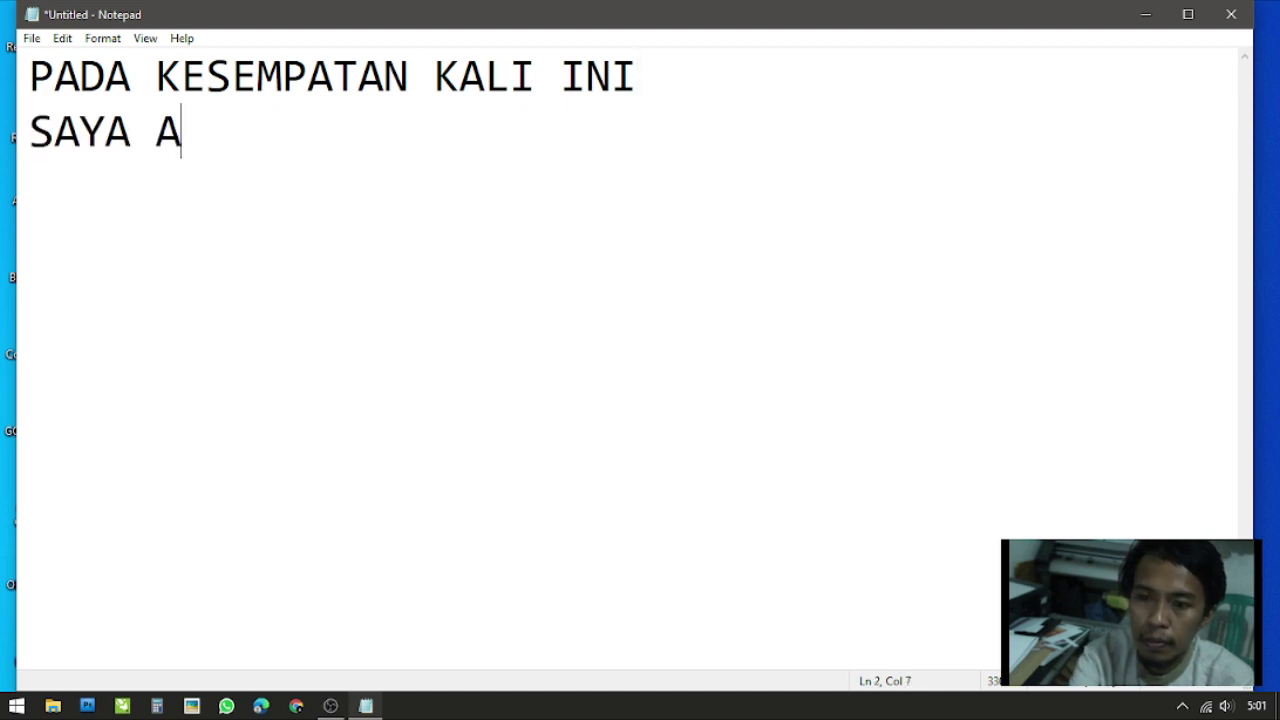
text(KAN BERBAGI)
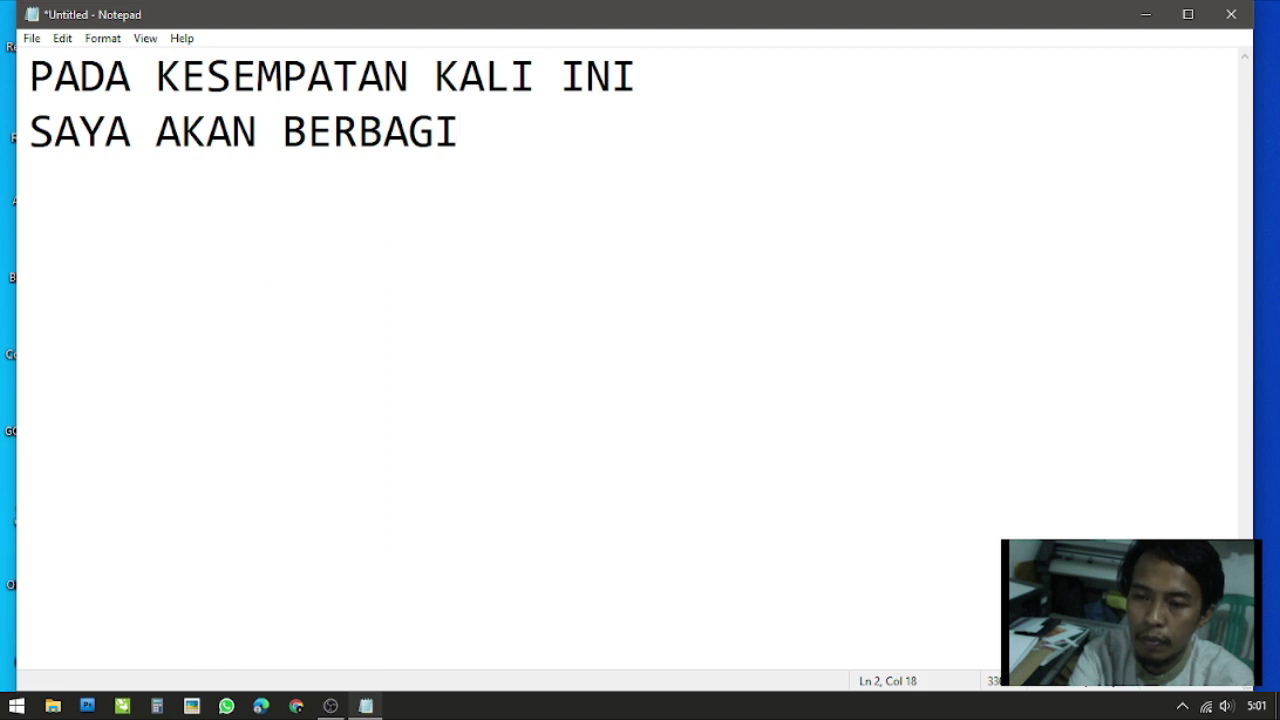
text( TRIK)
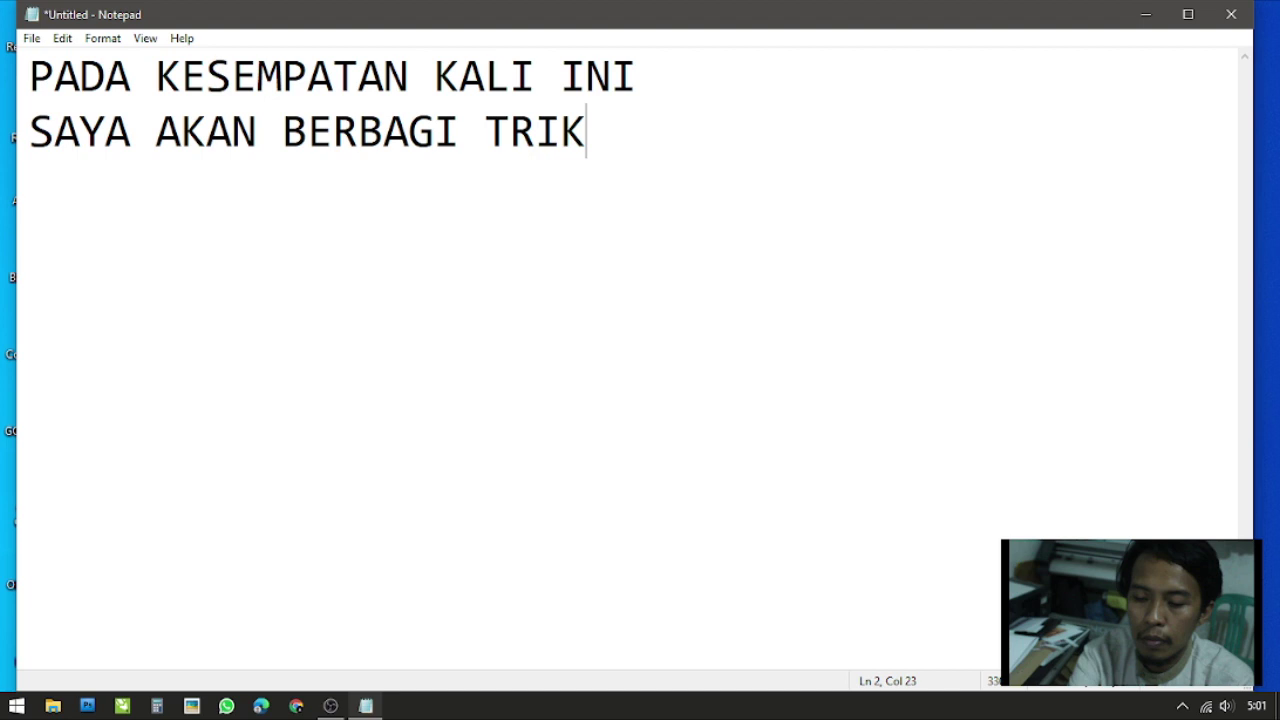
key(Return)
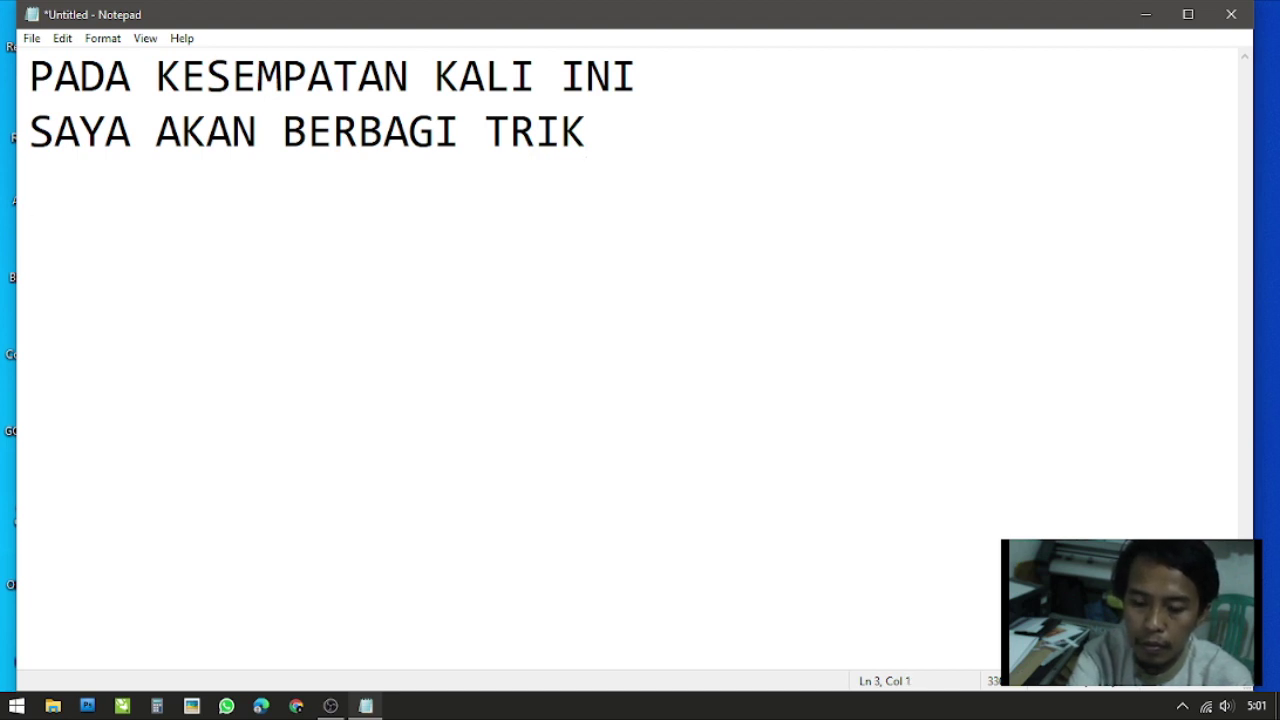
text(UNTUK)
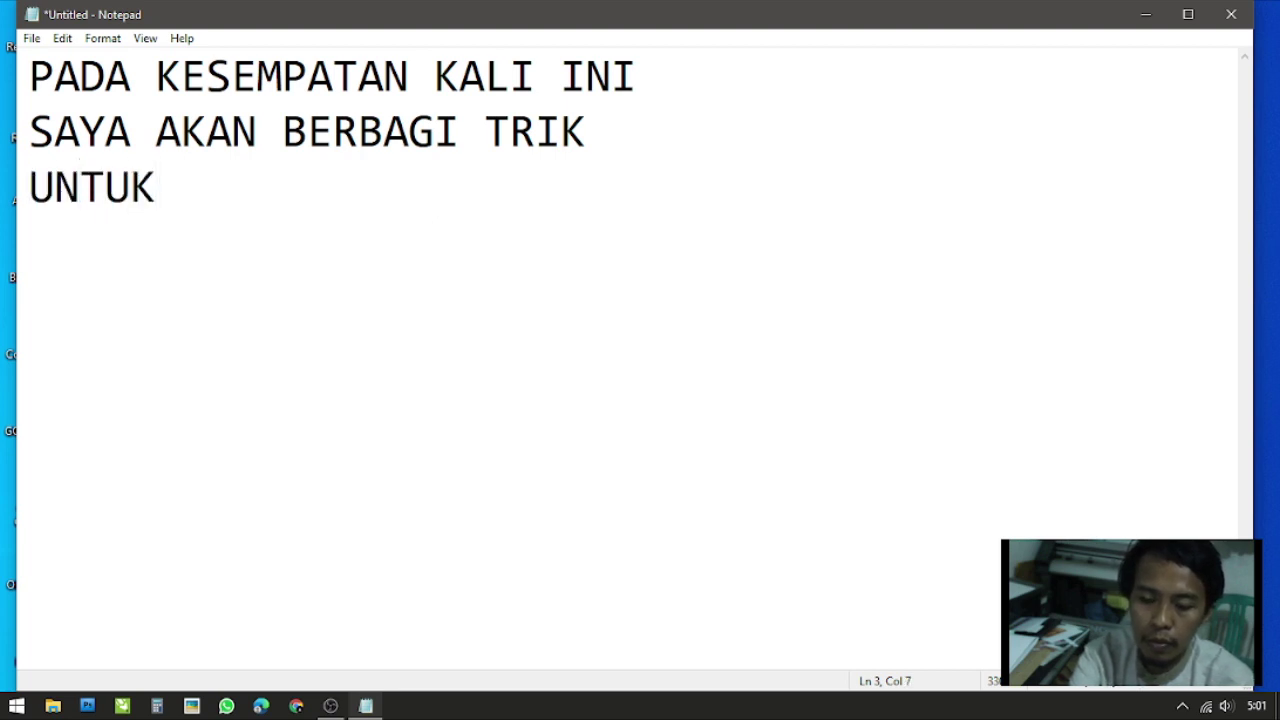
text( APL)
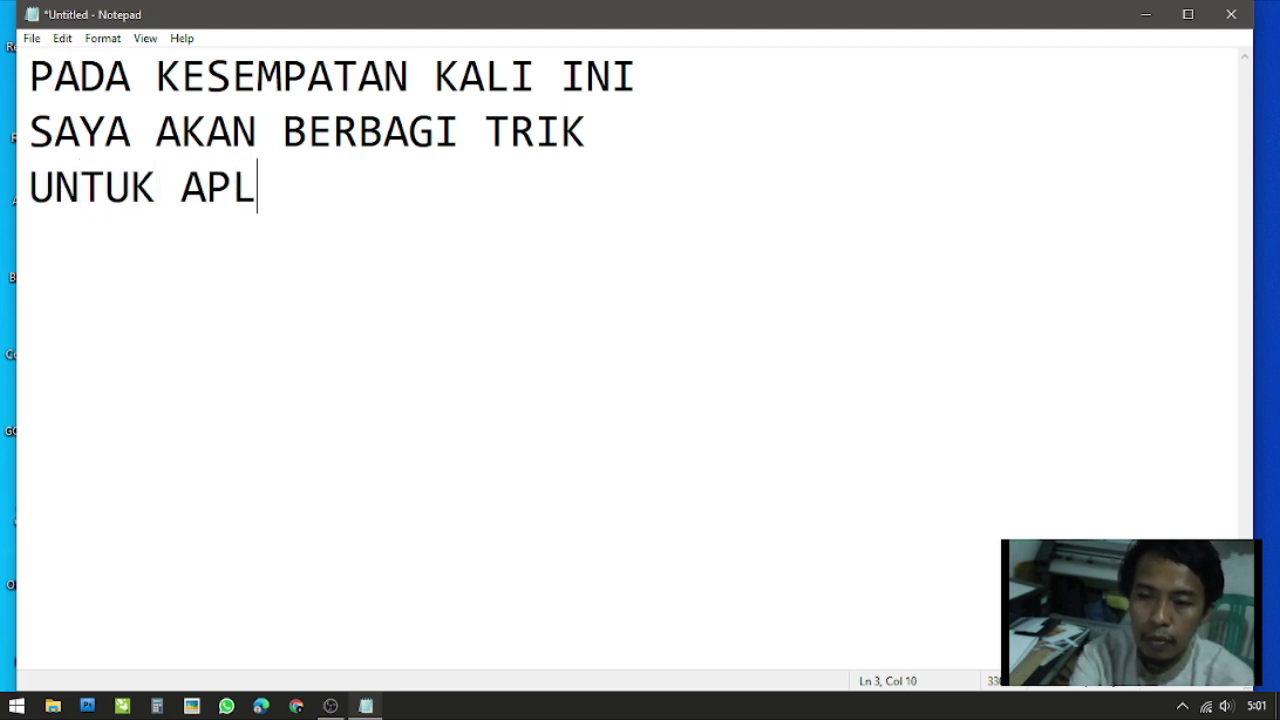
text(IKASI CORE)
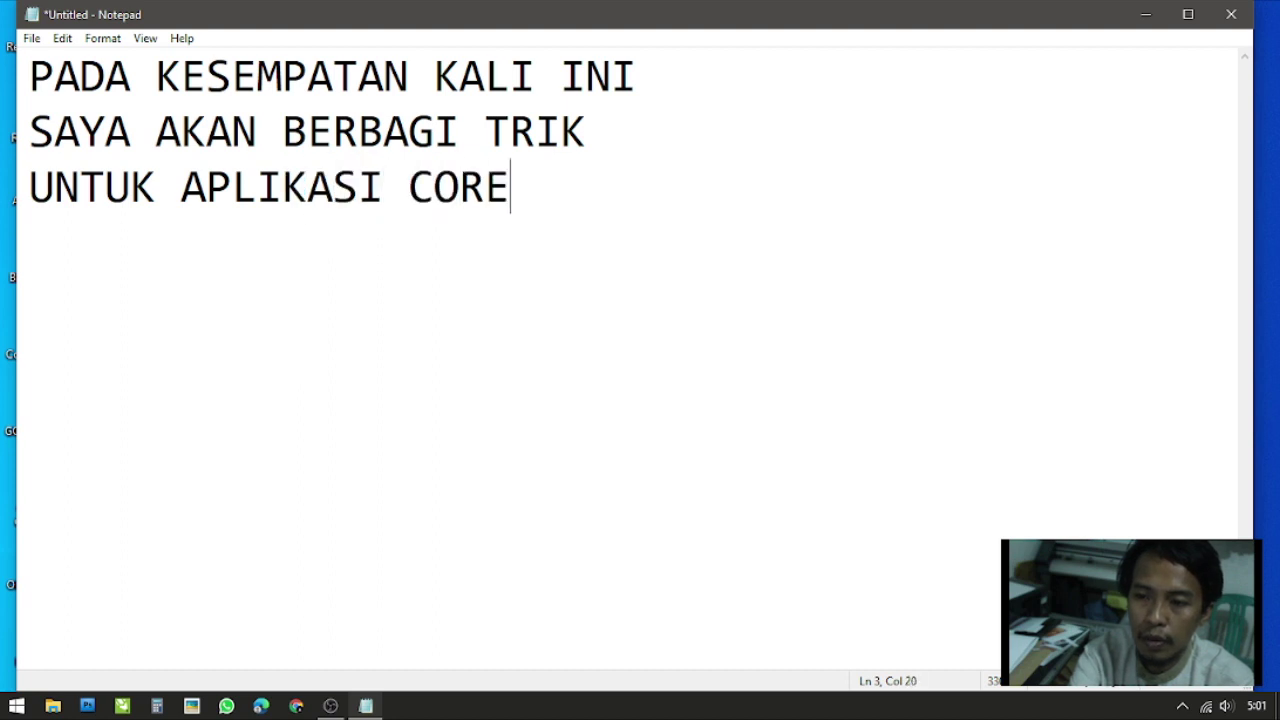
text(L DRAW)
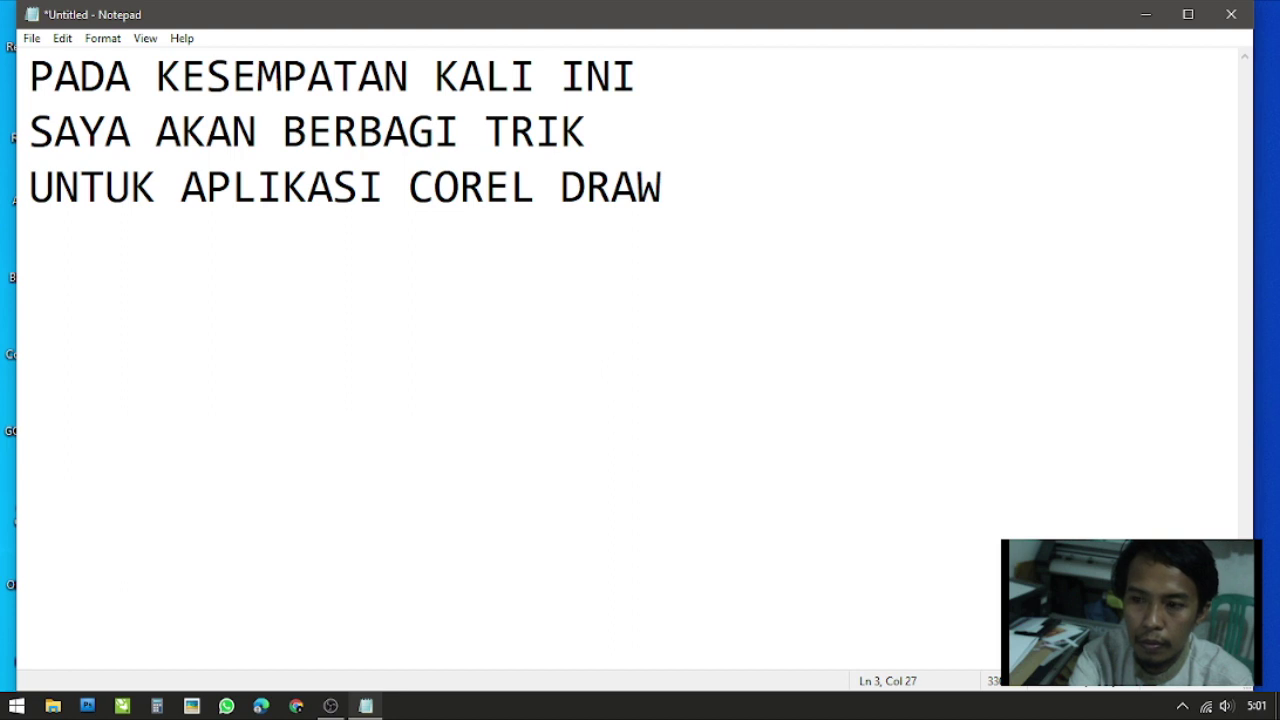
text( X5)
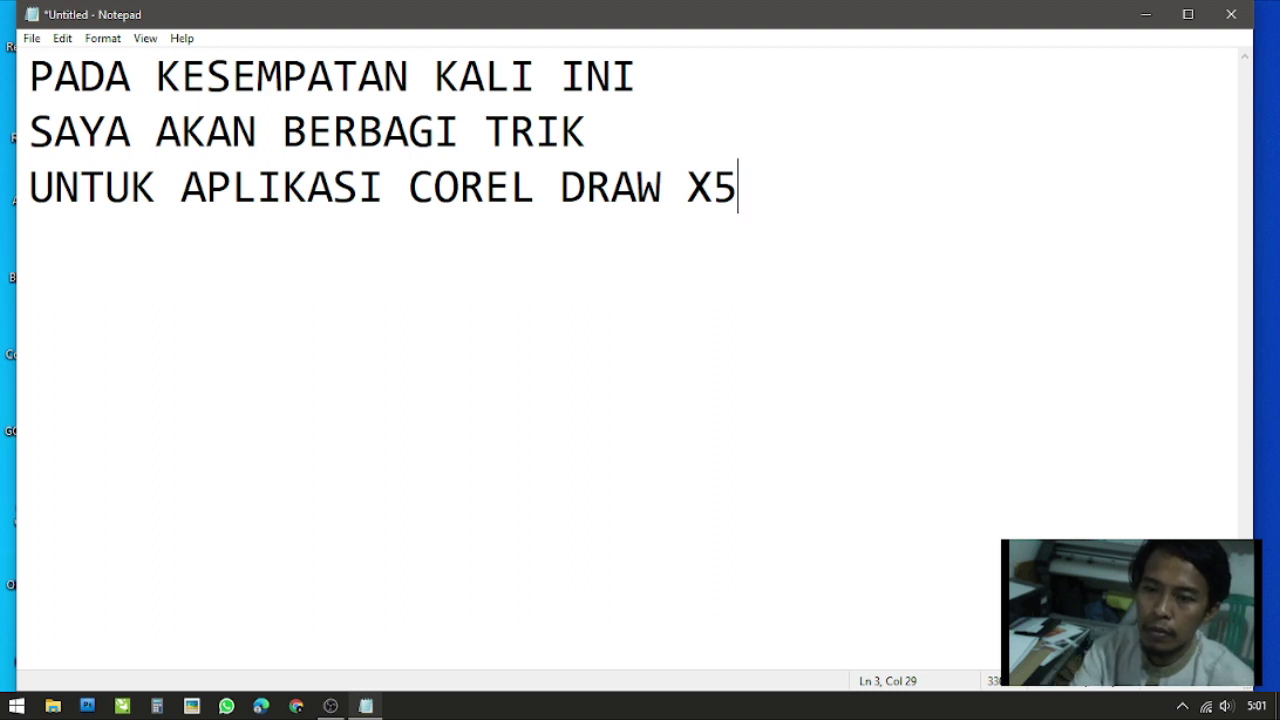
Replace all the text in the note with "BAGAIMANA CARA MEMBUAT FILE JPEG MENJADI"
key(ctrl+a)
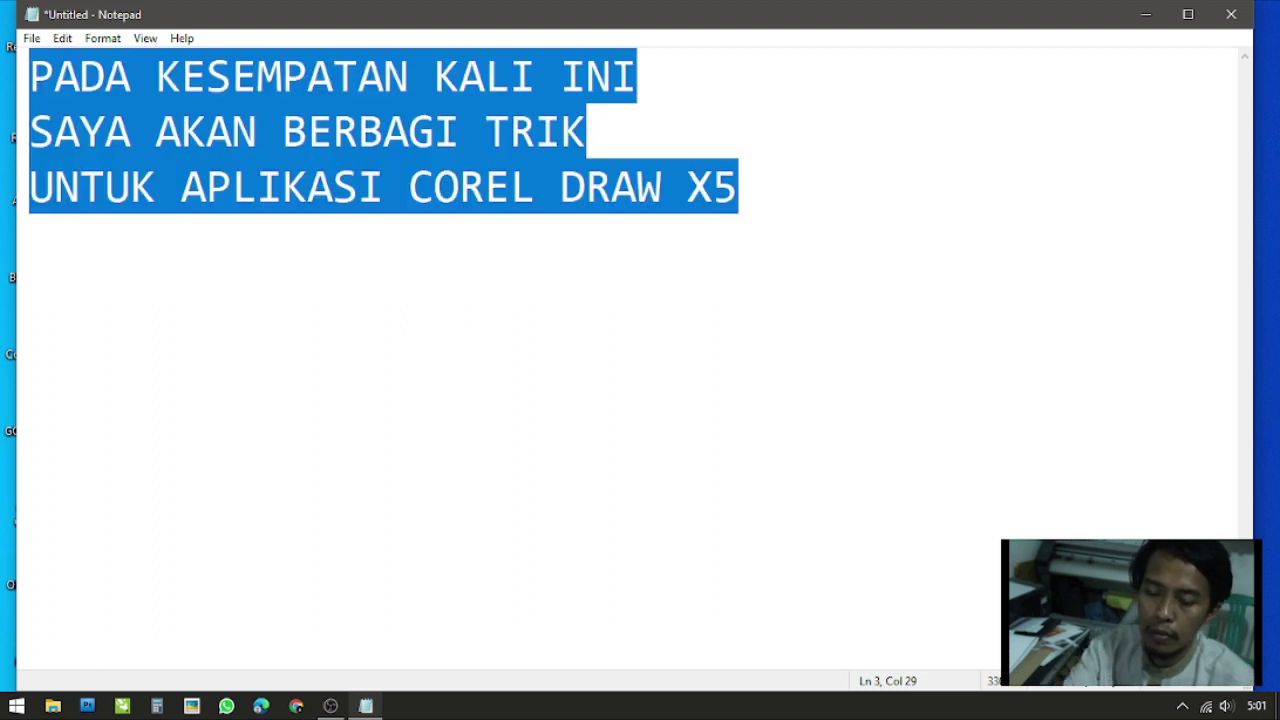
key(BackSpace)
text(B)
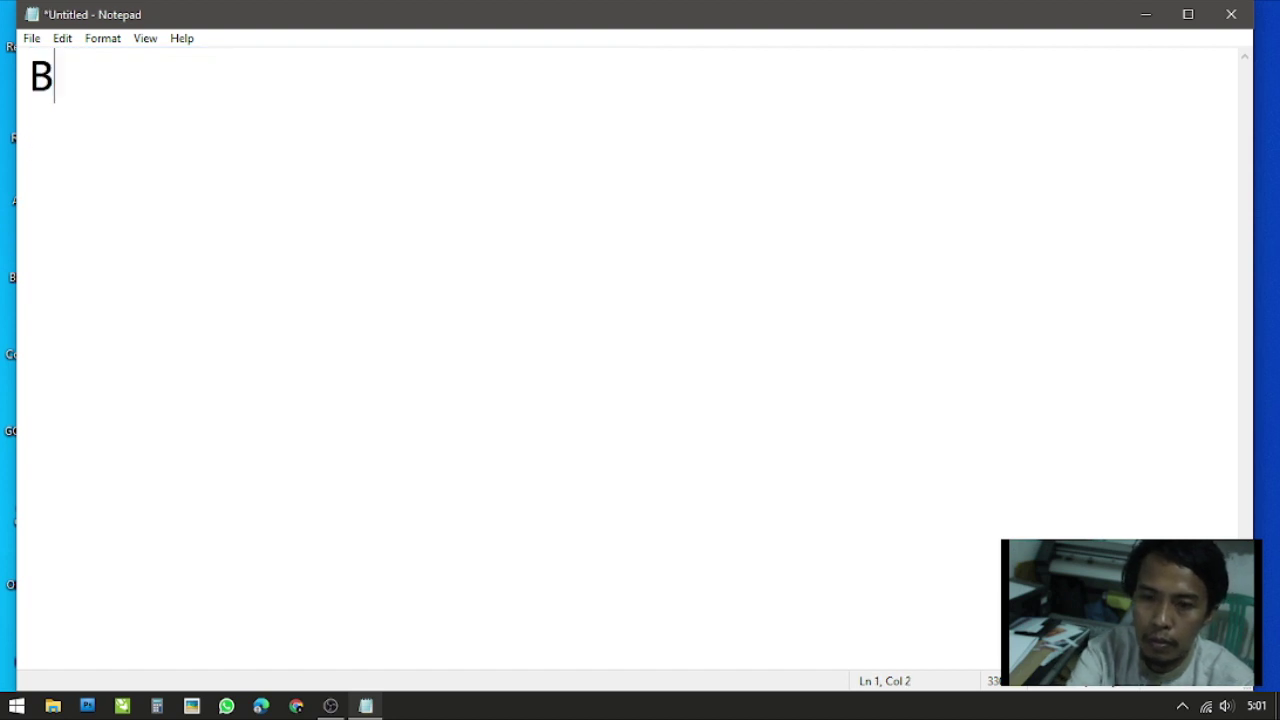
text(AGAIMANA CARA )
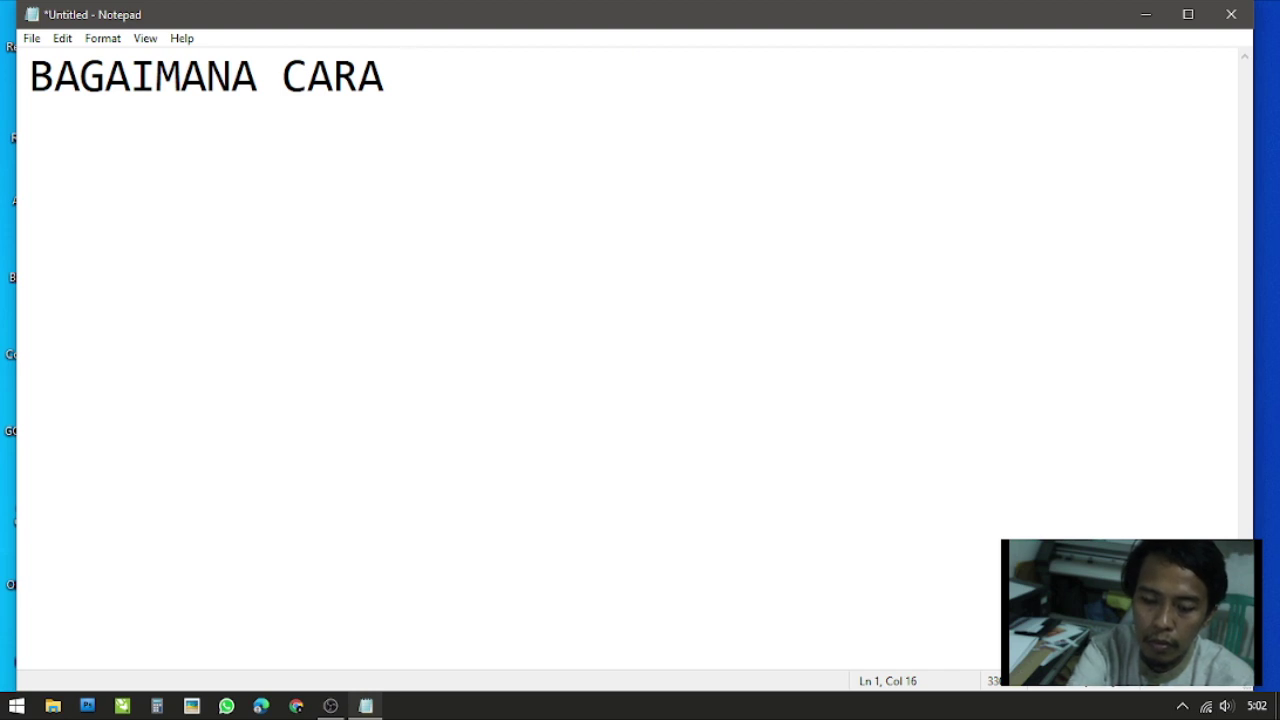
text(MEMBU)
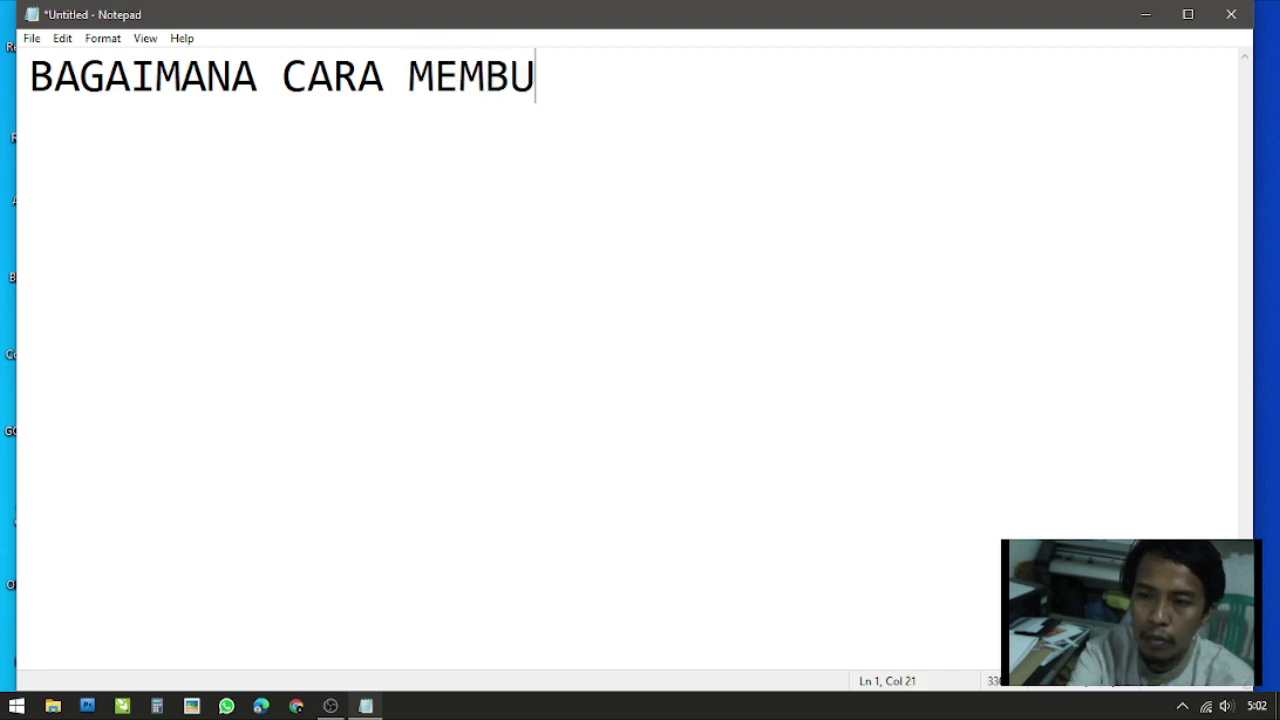
text(AT FILE )
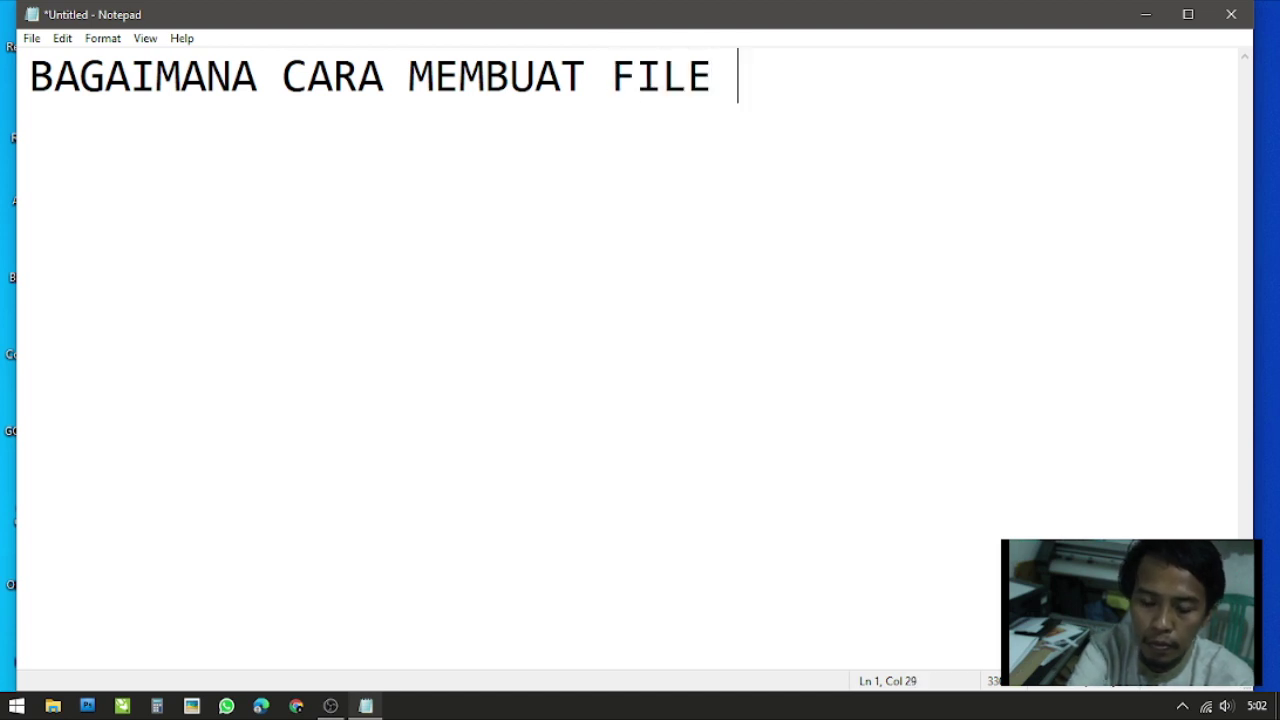
text(JPEG)
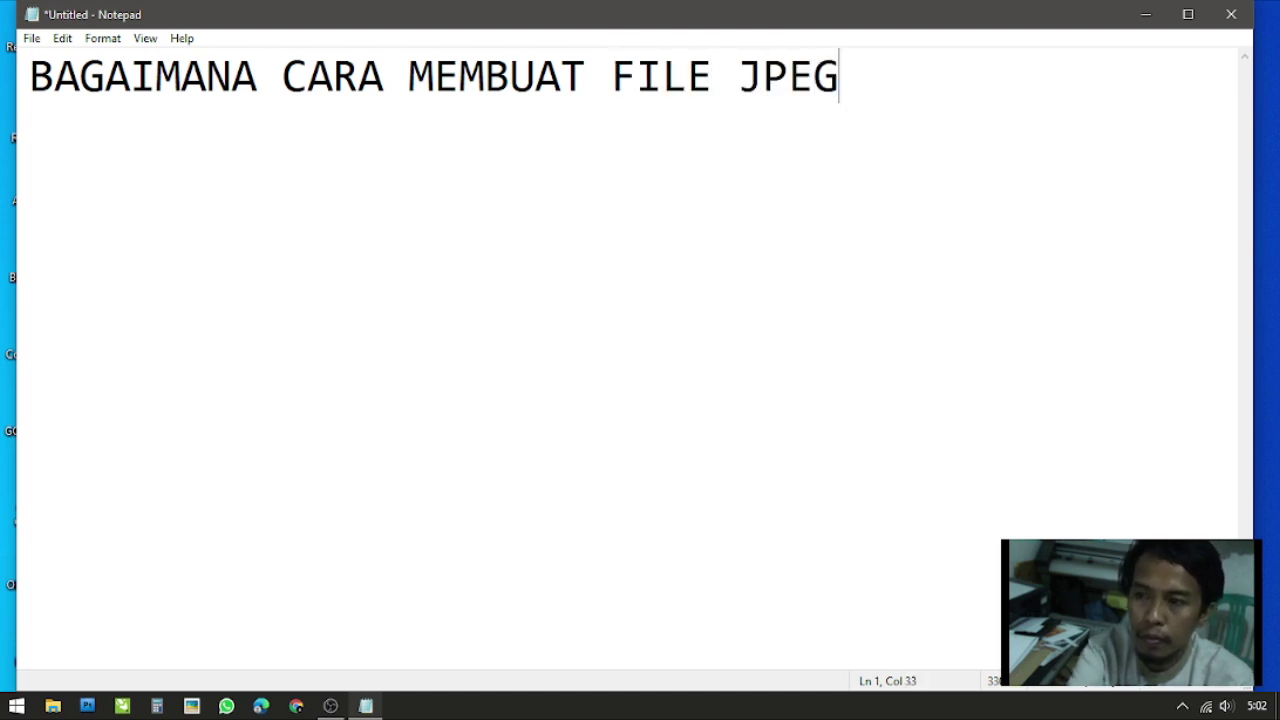
text( MENJADI)
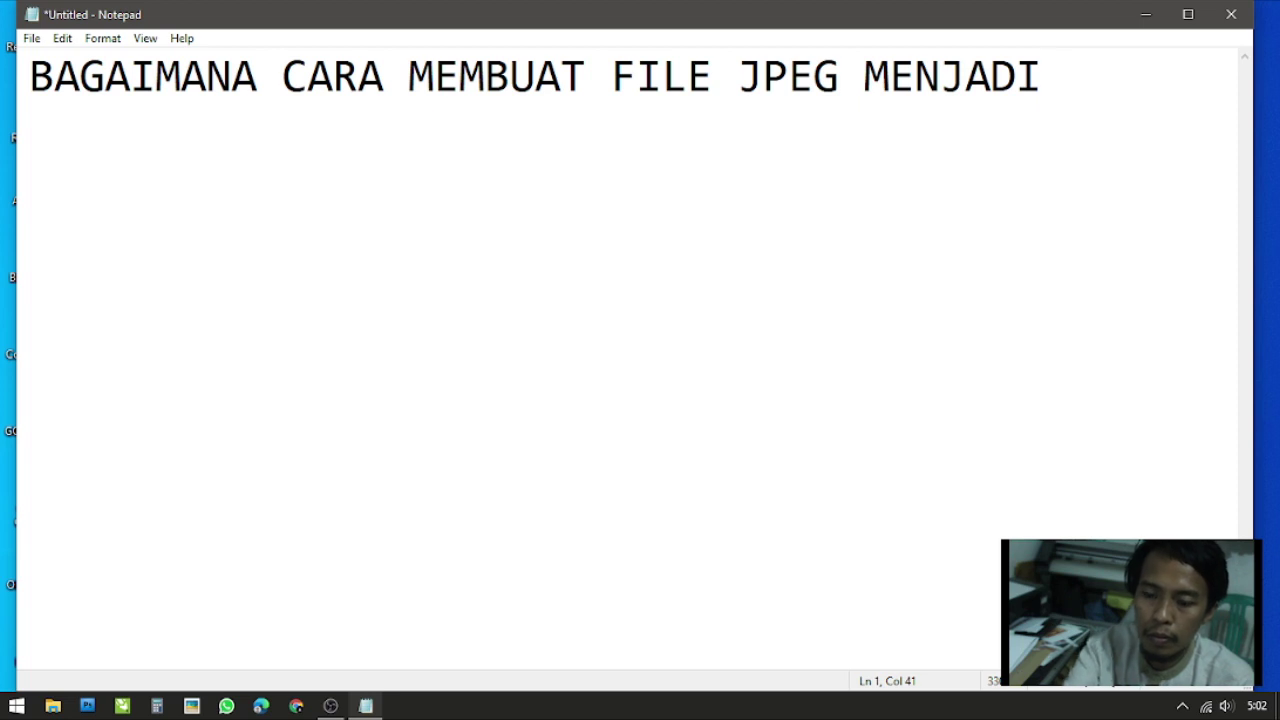
Replace the text in the note with "BAGAIMANA CARA MERUBAH FILE JPG MENJADI VECTOR"
key(BackSpace)
key(BackSpace)
key(BackSpace)
key(BackSpace)
key(BackSpace)
key(BackSpace)
key(BackSpace)
key(BackSpace)
key(BackSpace)
key(BackSpace)
key(BackSpace)
key(BackSpace)
key(BackSpace)
key(BackSpace)
key(BackSpace)
key(BackSpace)
key(BackSpace)
key(BackSpace)
key(BackSpace)
key(BackSpace)
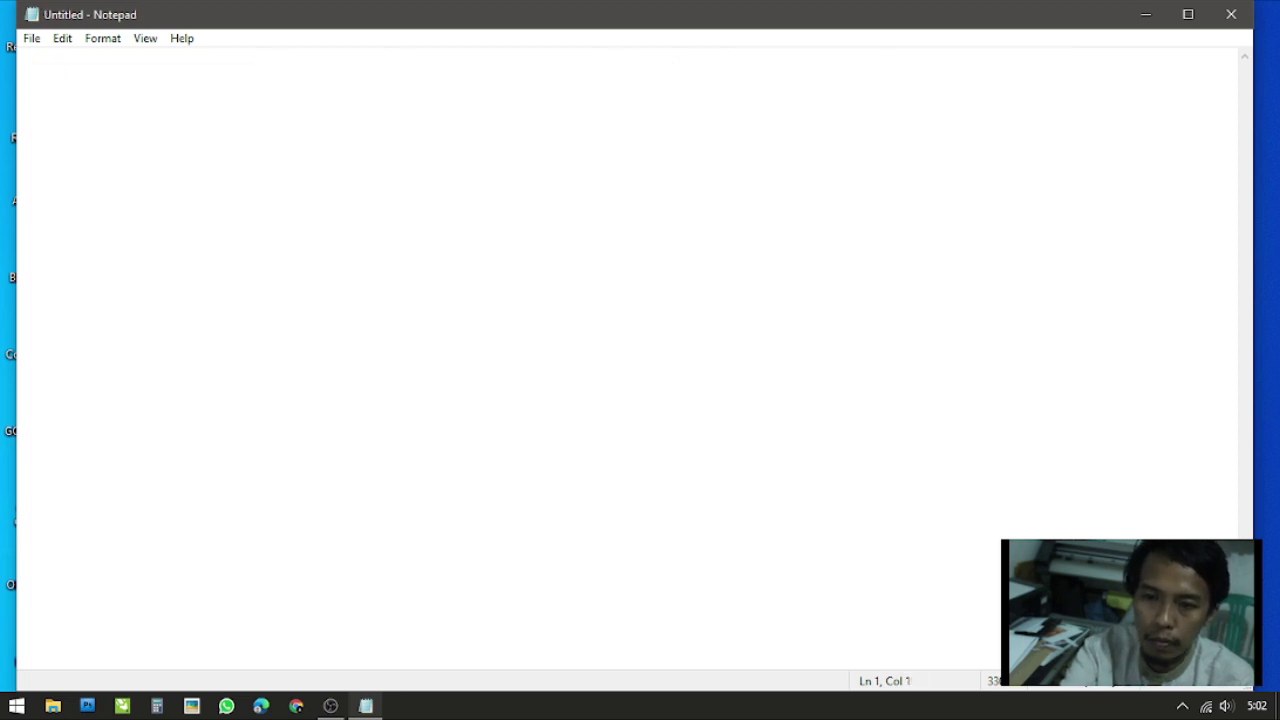
text(BAGAIMANA )
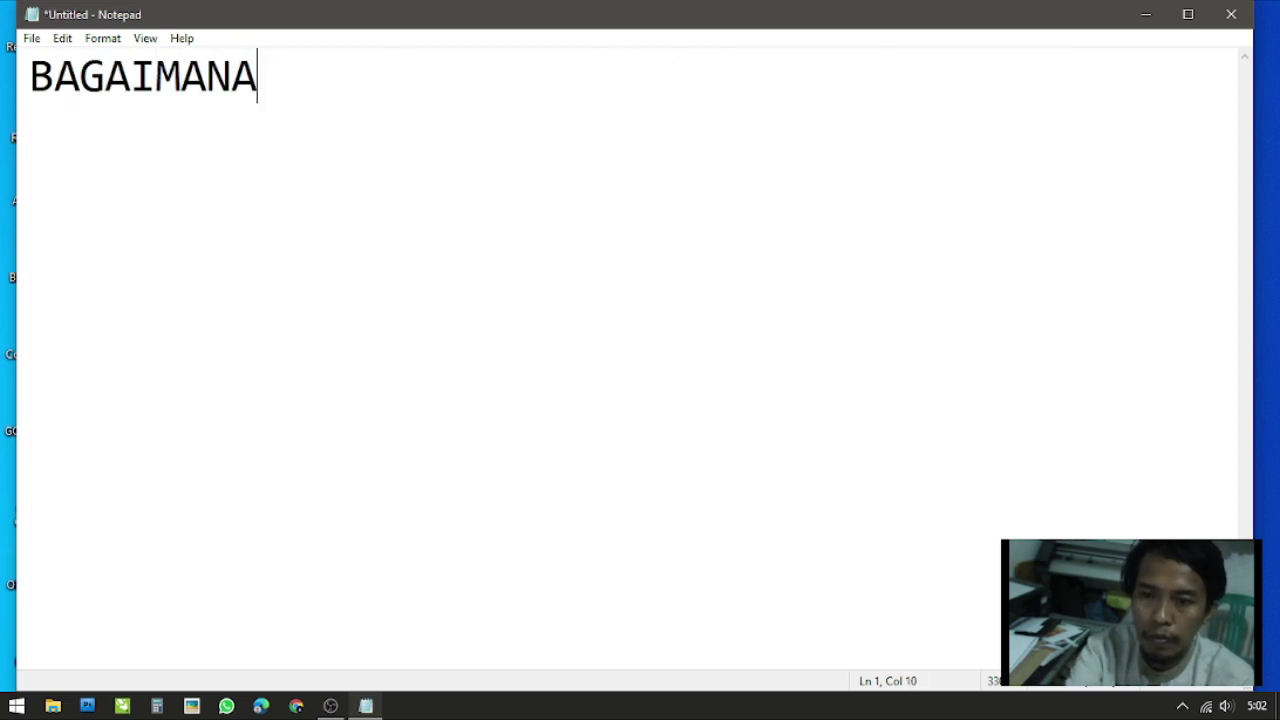
text(CARA )
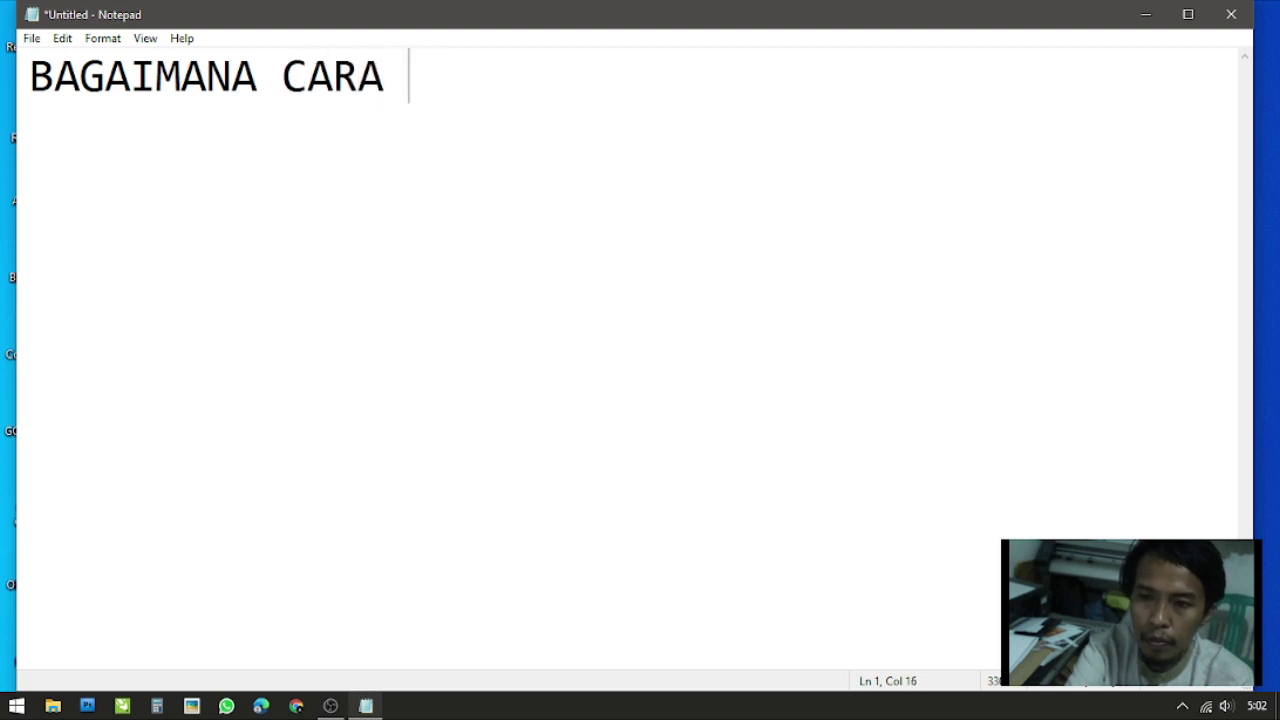
text(MERUBAH )
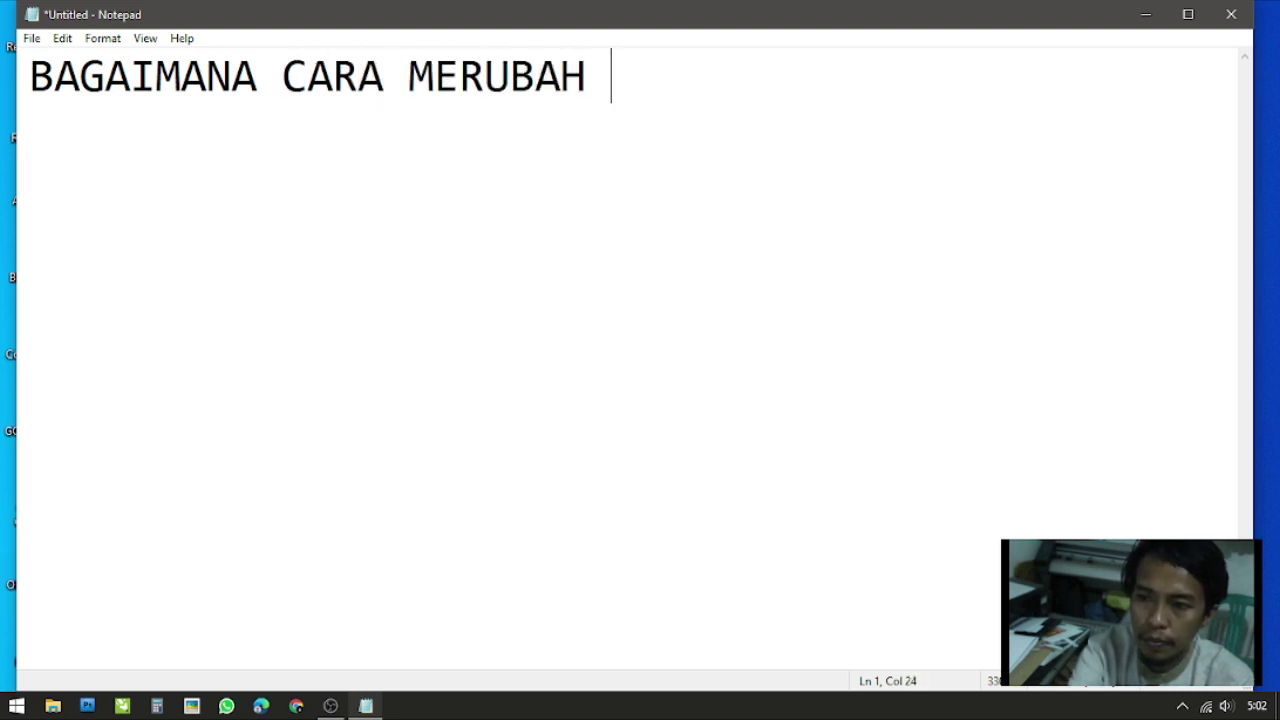
text(FILE )
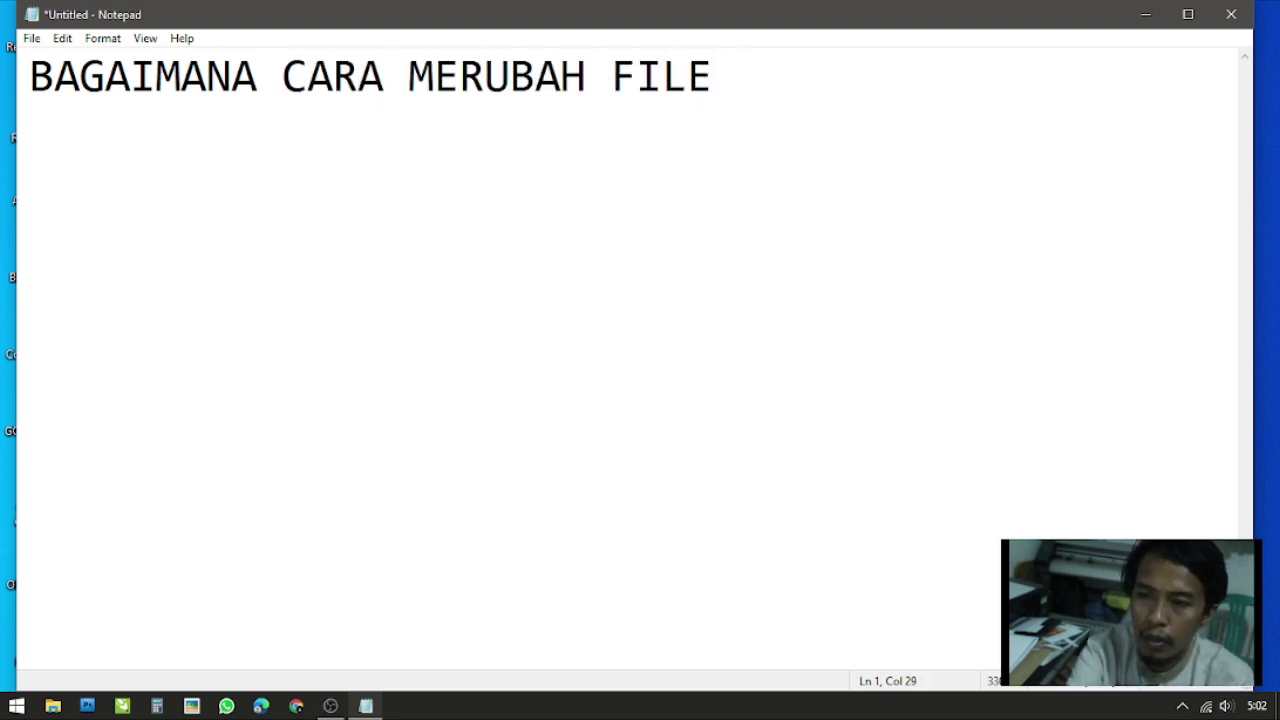
text(JP)
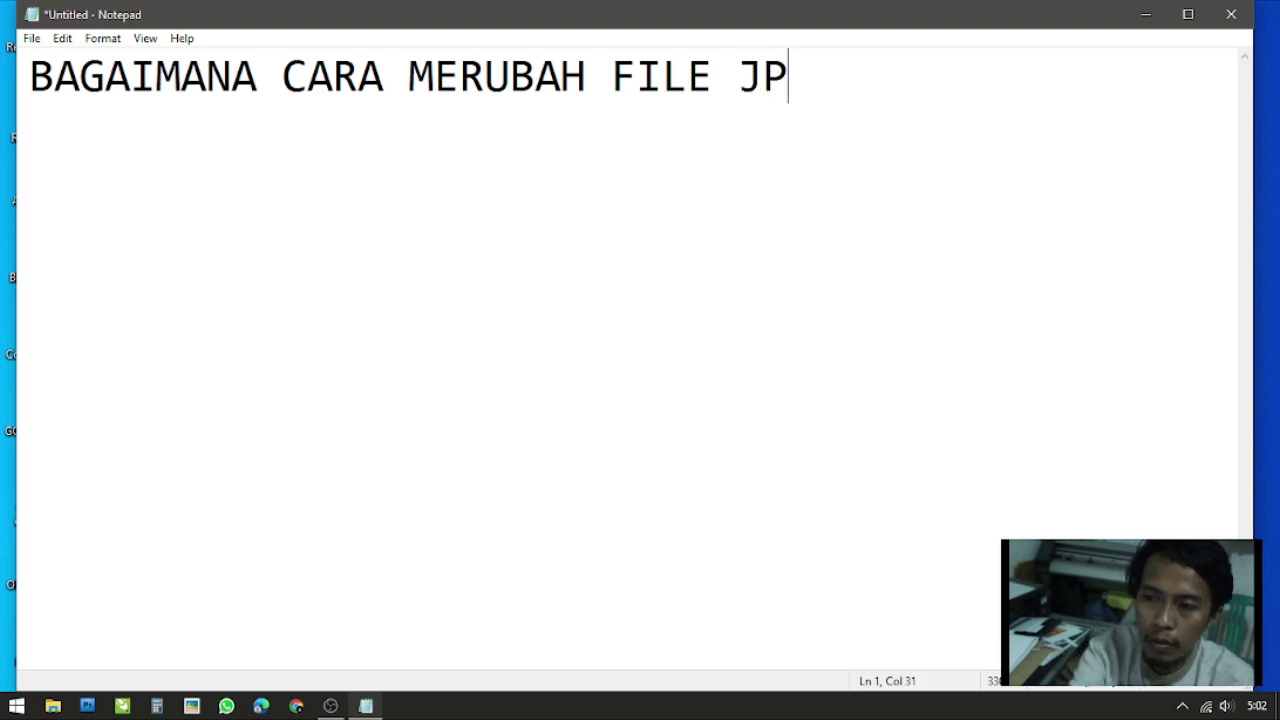
text(G ME)
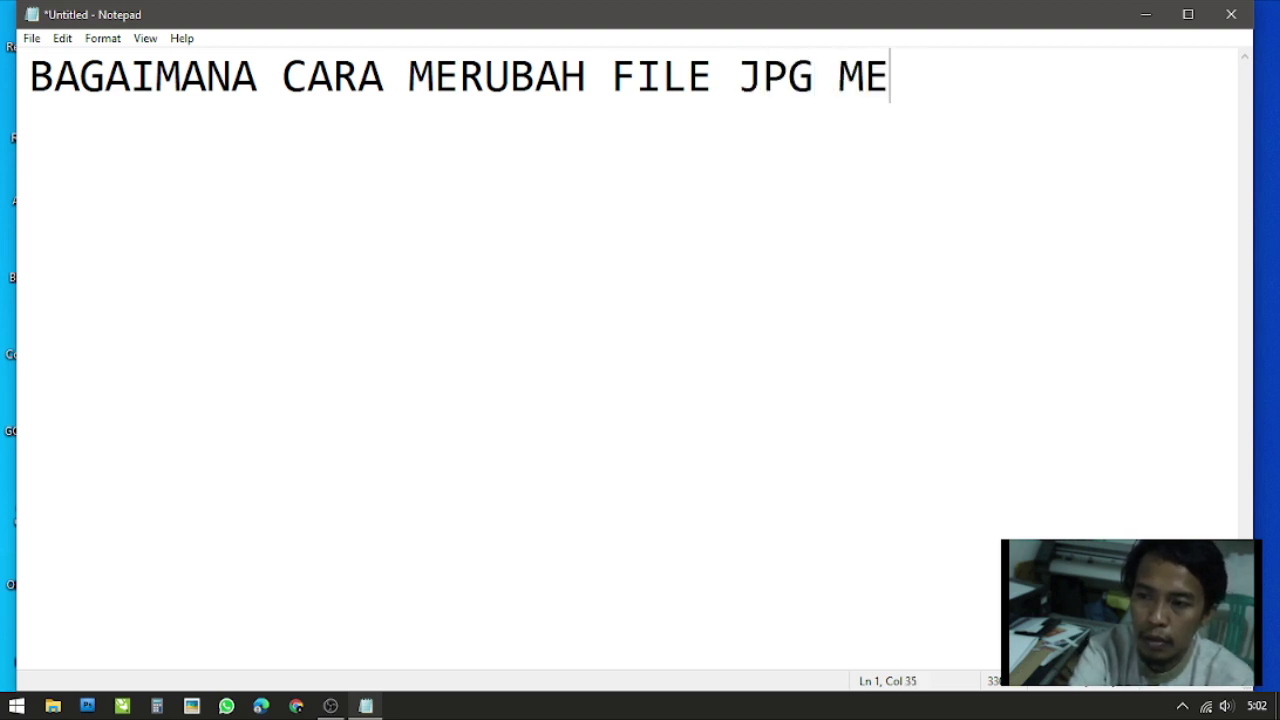
text(NJADI )
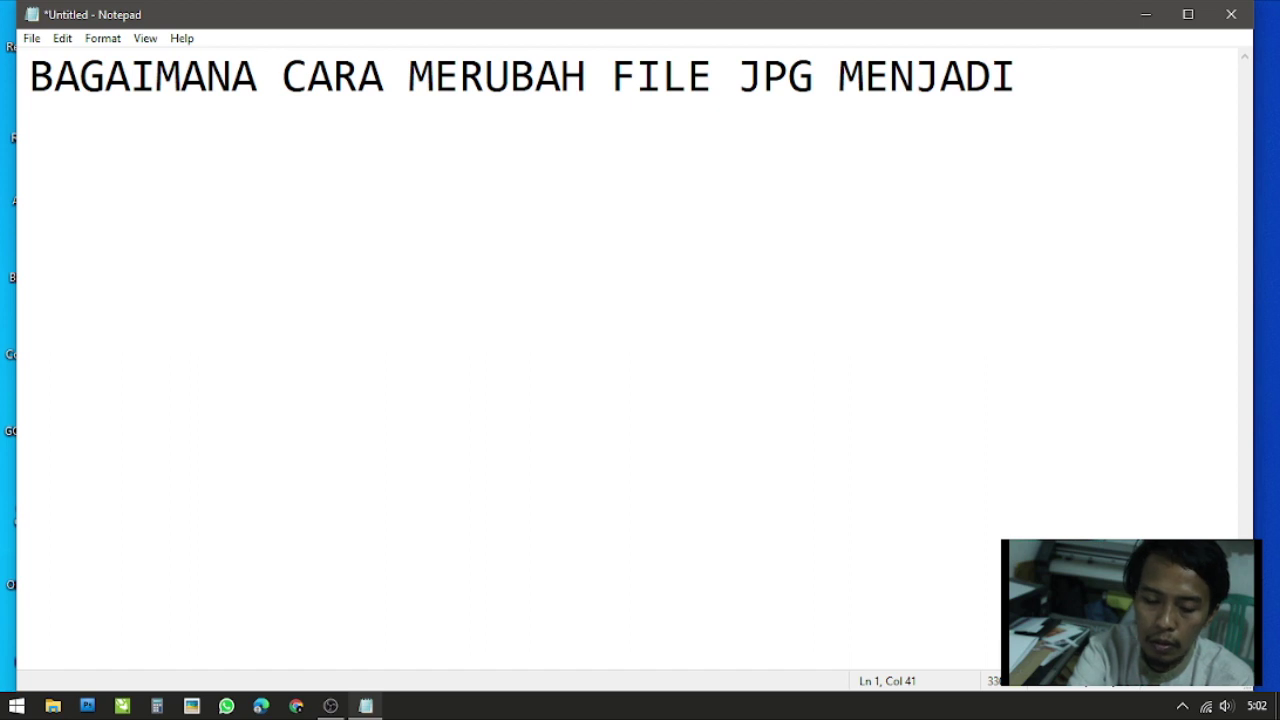
text(C)
key(BackSpace)
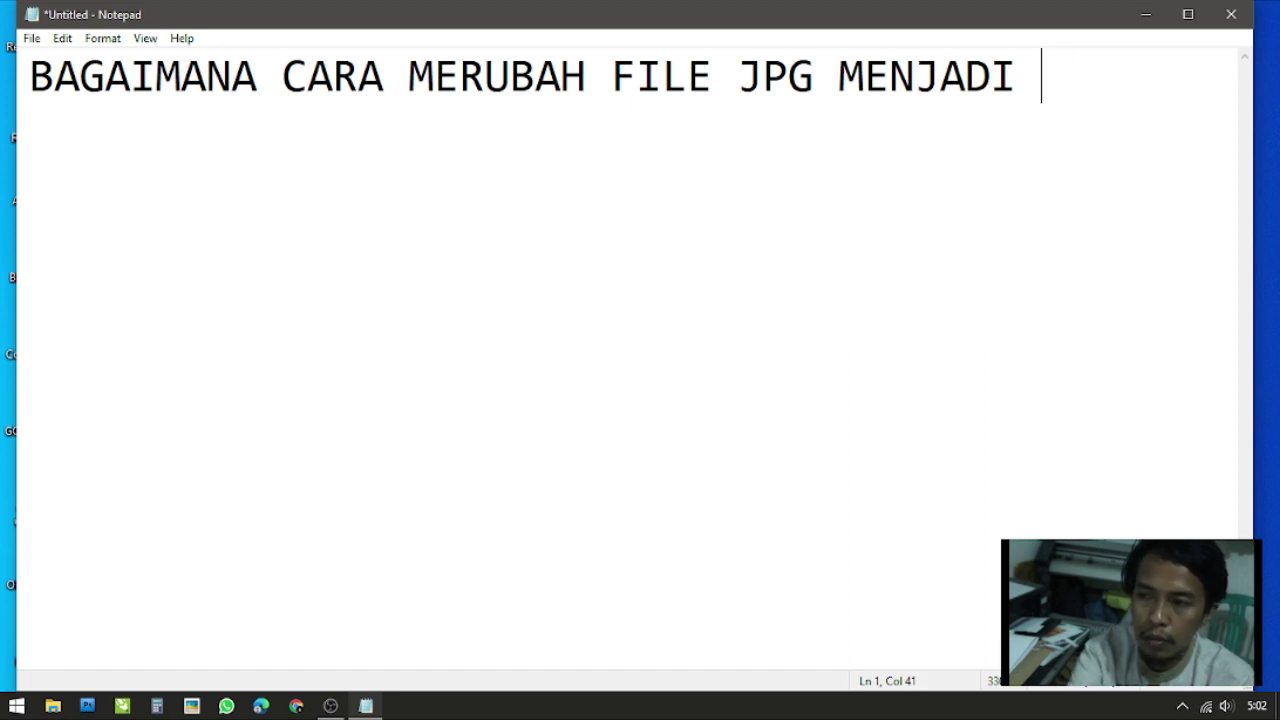
text(VECTOR)
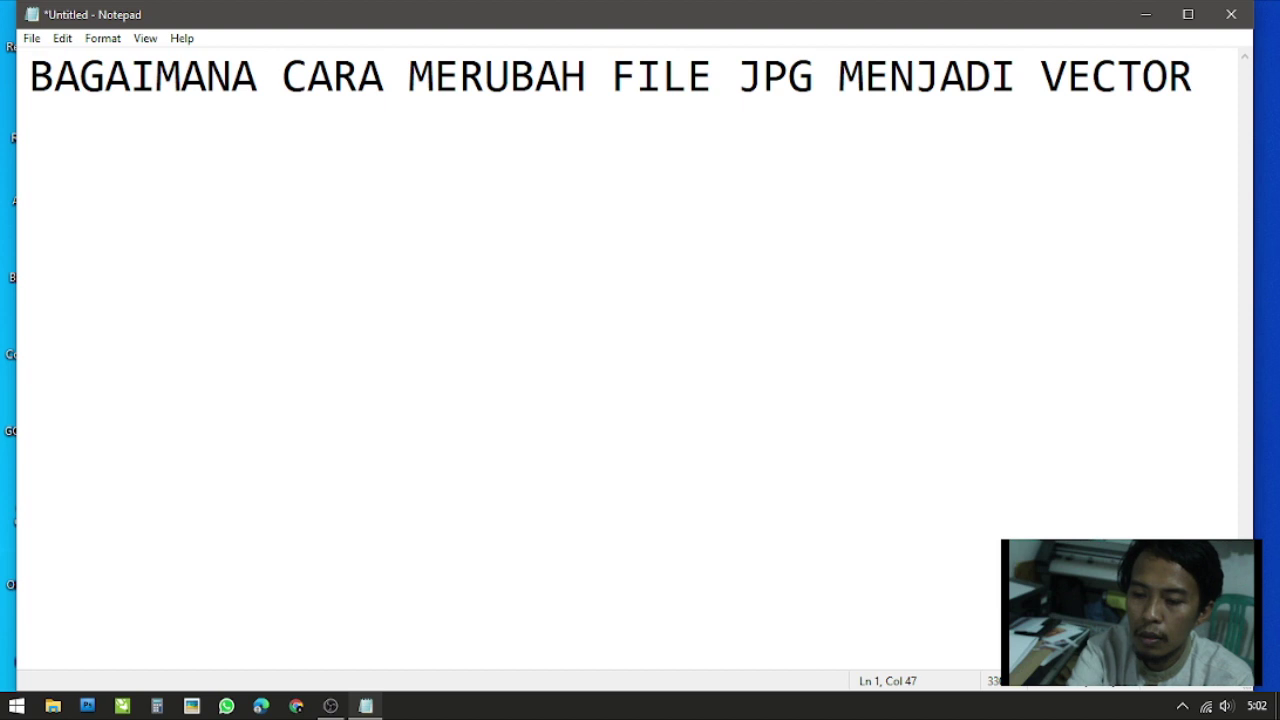
Add the second line "MENGGUNAKAN COREL DRAW..." below the first line of the note
key(Return)
text(ME)
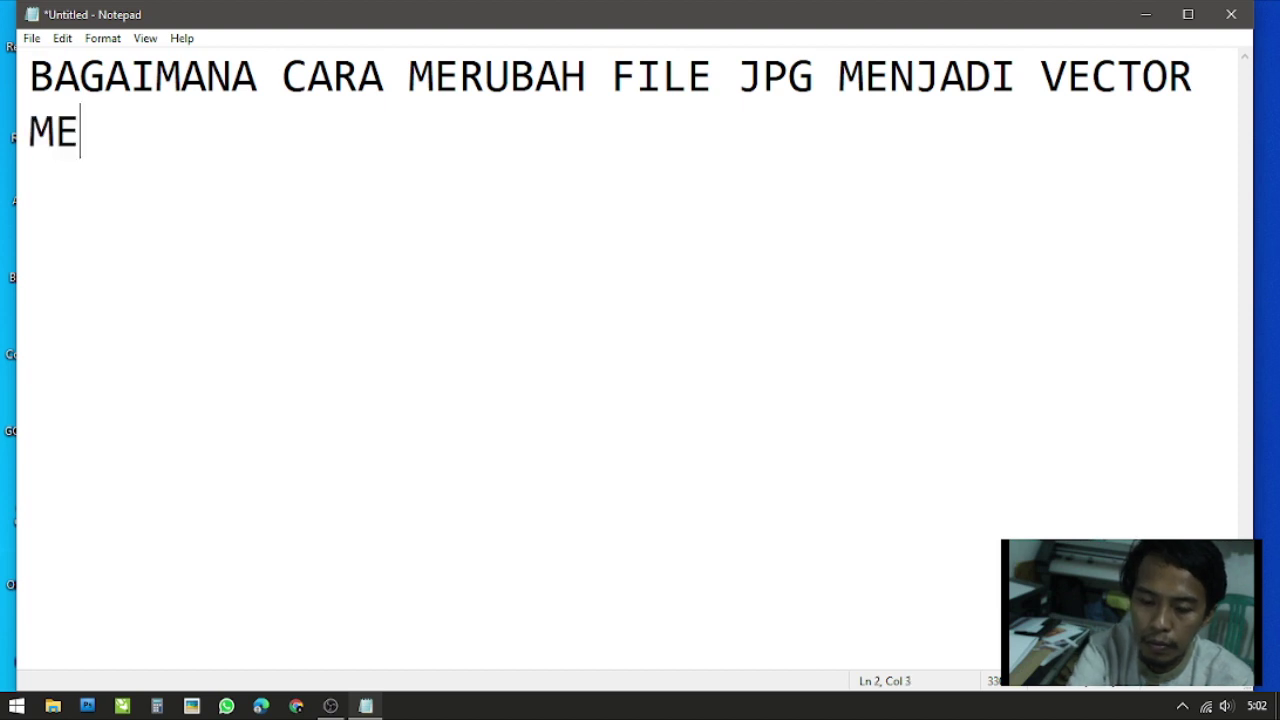
text(NGGUNAKAN)
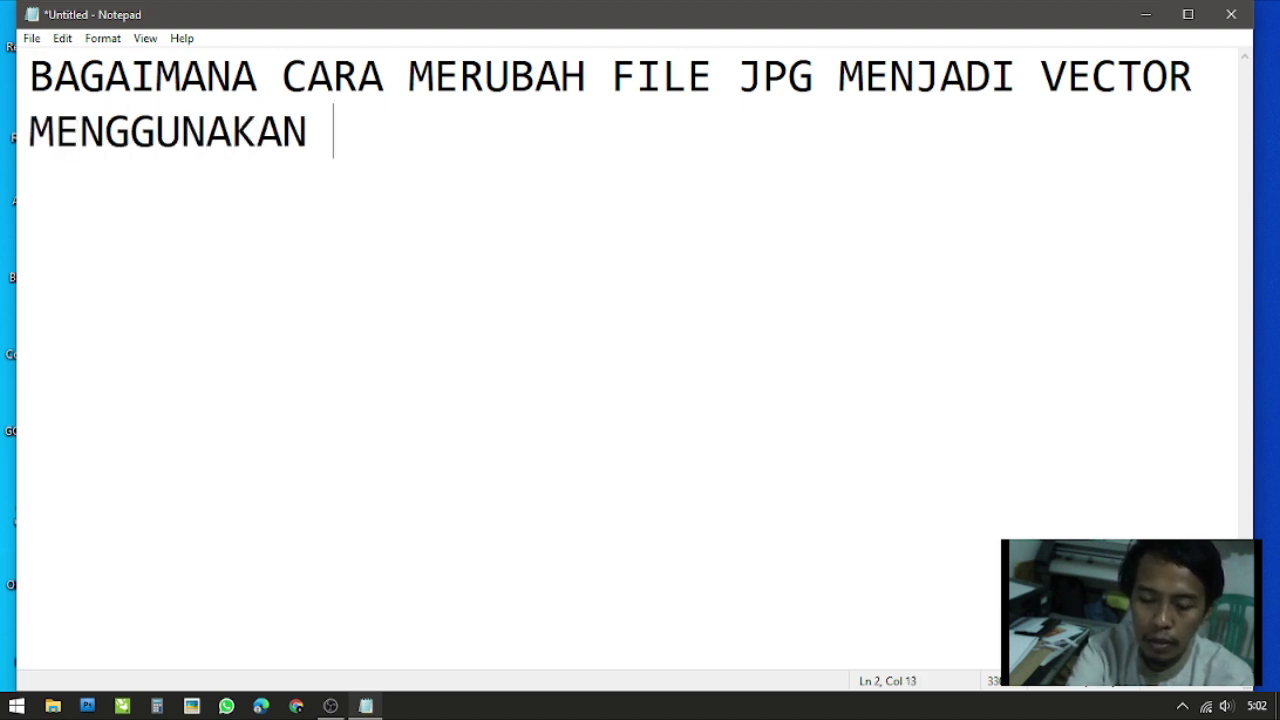
text( COREL DARA)
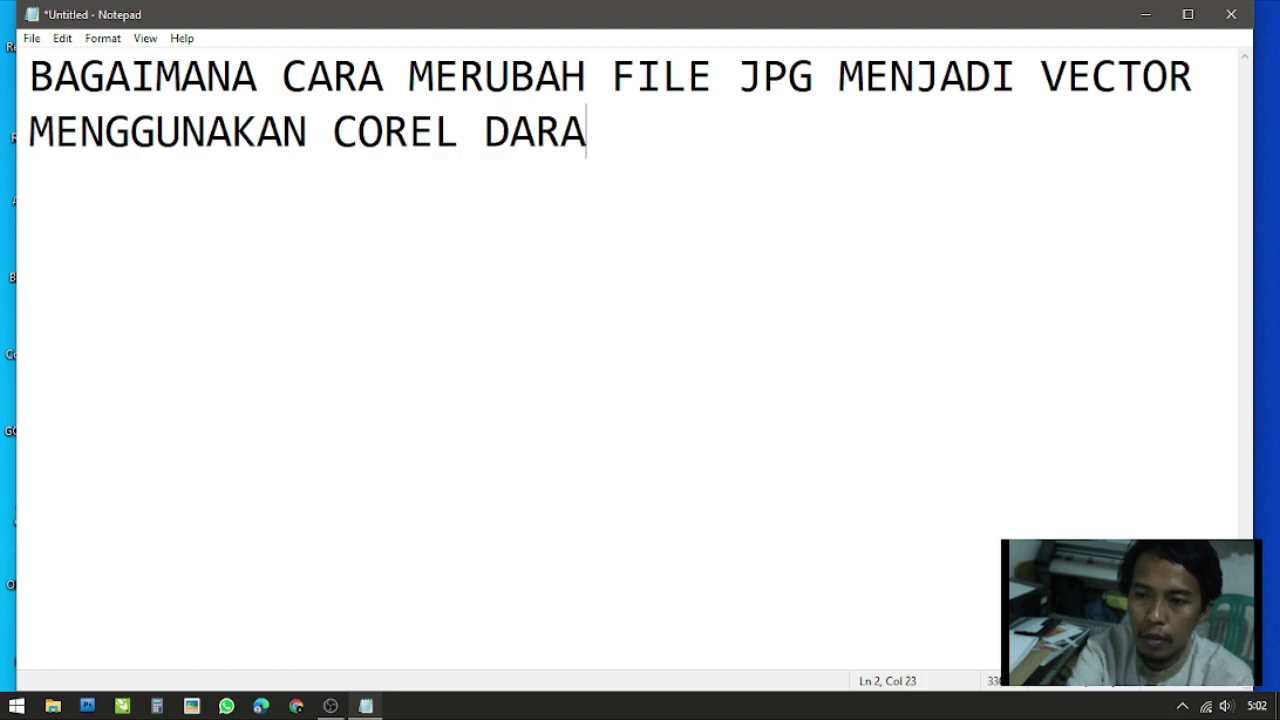
key(BackSpace)
key(BackSpace)
key(BackSpace)
text(TA)
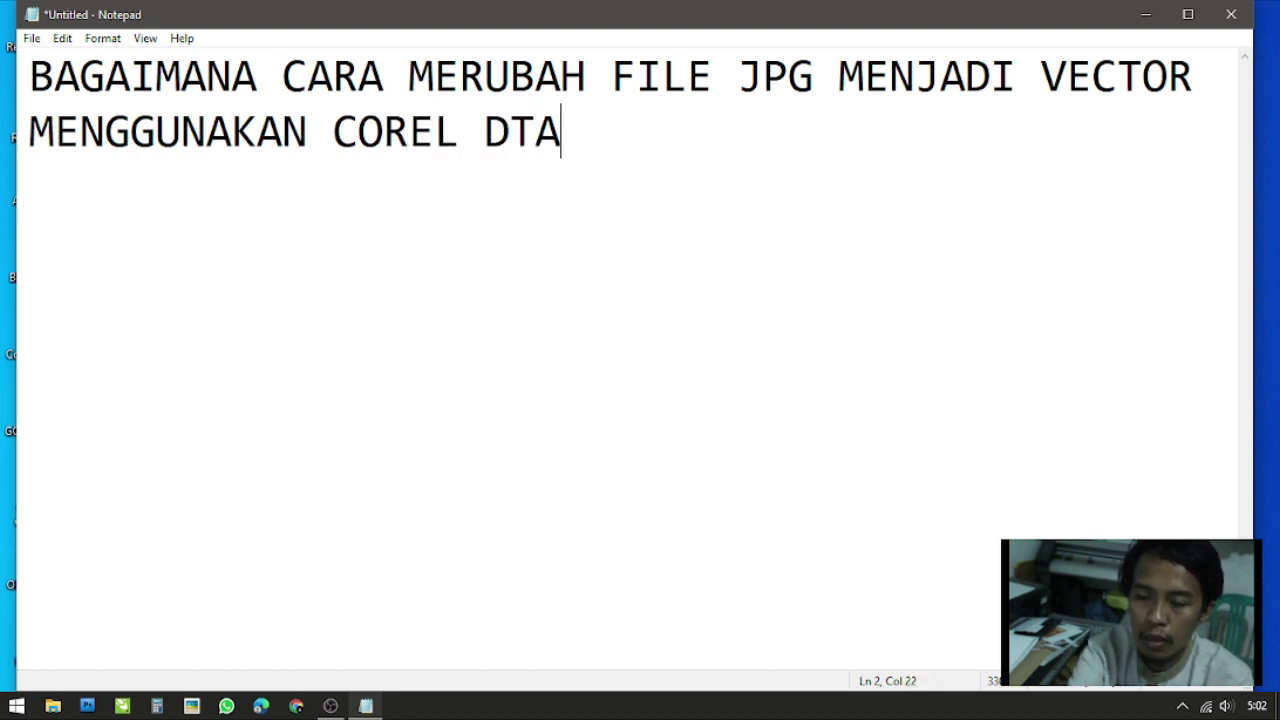
key(BackSpace)
key(BackSpace)
text(RAW)
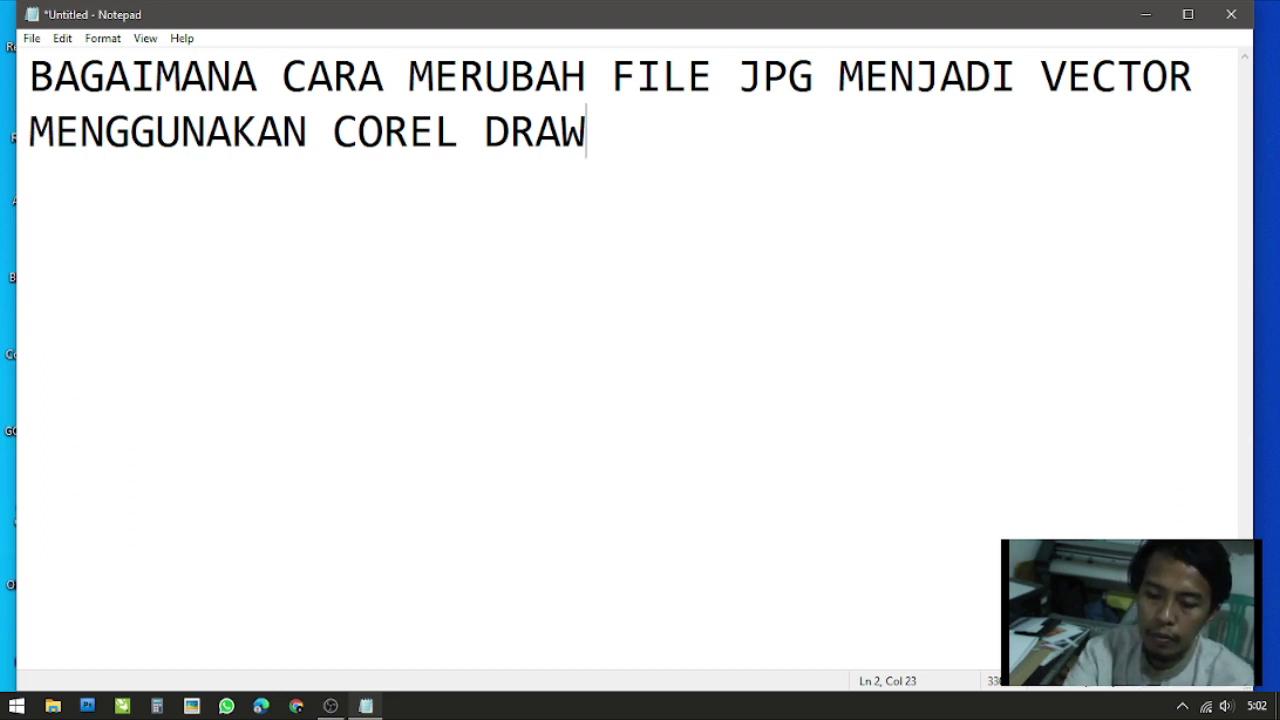
text(...)
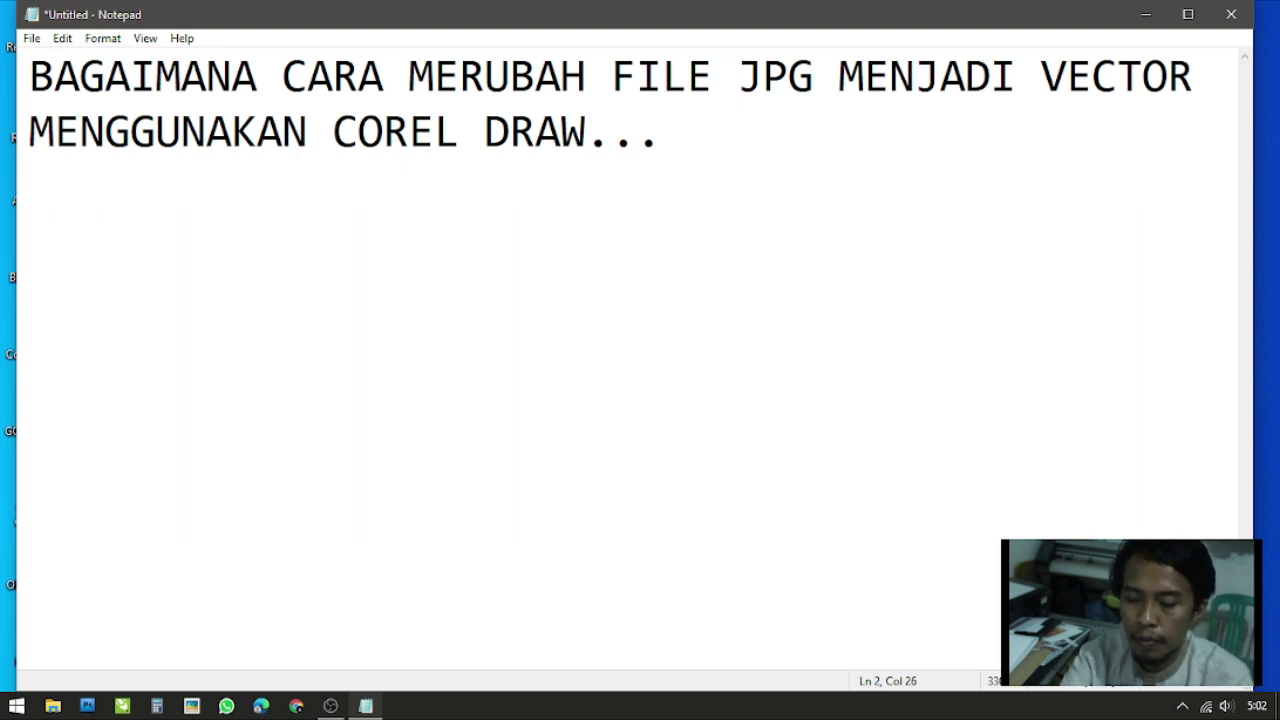
Replace all the text in the note with "MARI SIMAK VIDEONYA !!!"
key(ctrl+a)
key(Delete)
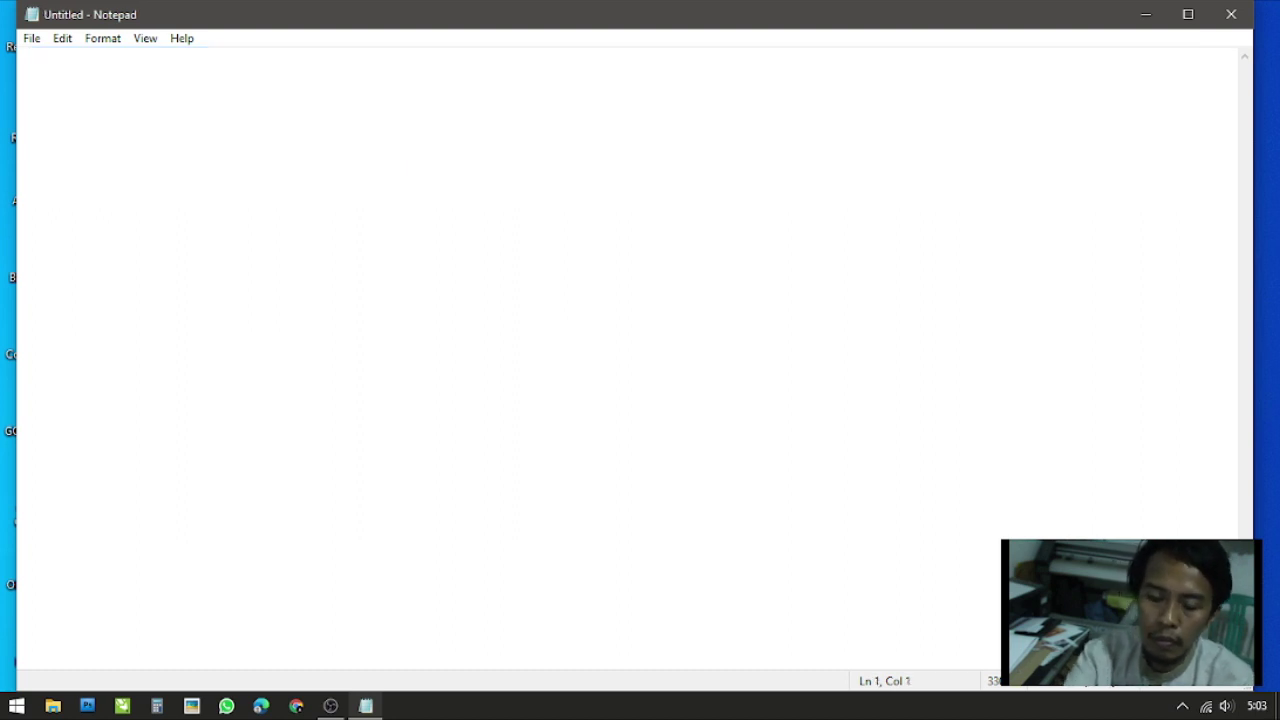
text(MARI K)
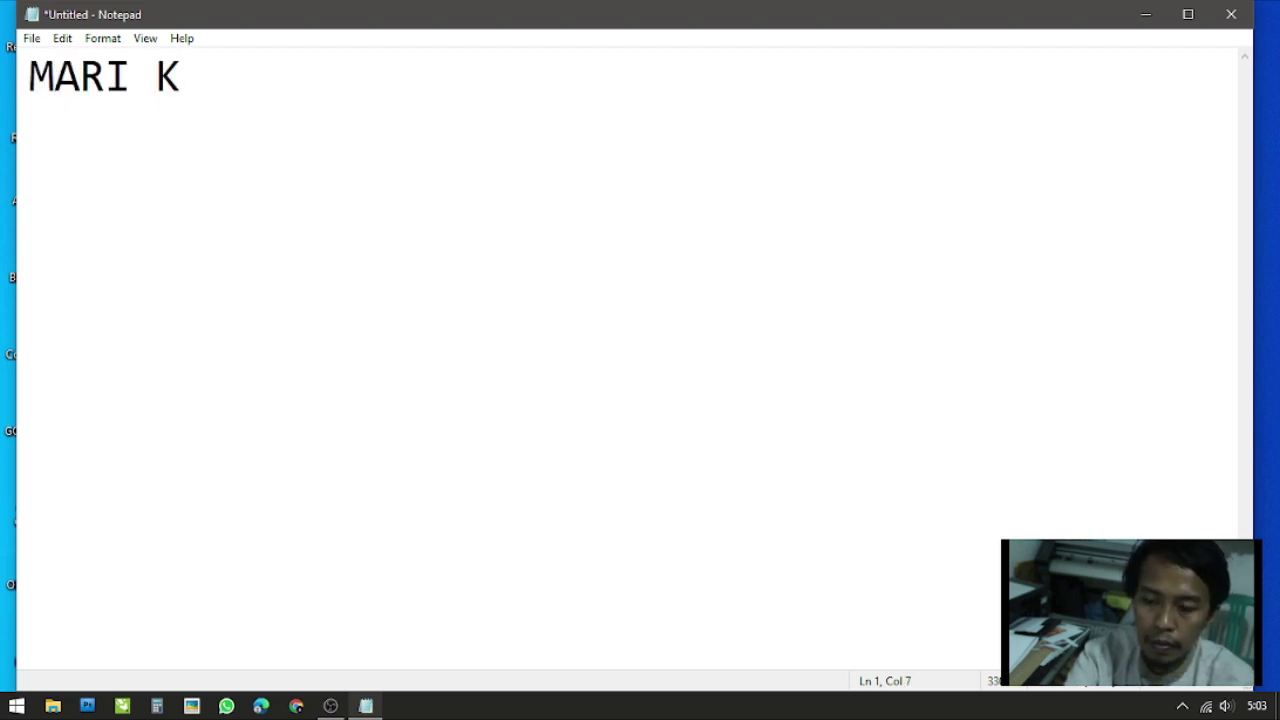
key(BackSpace)
text(SIMAK )
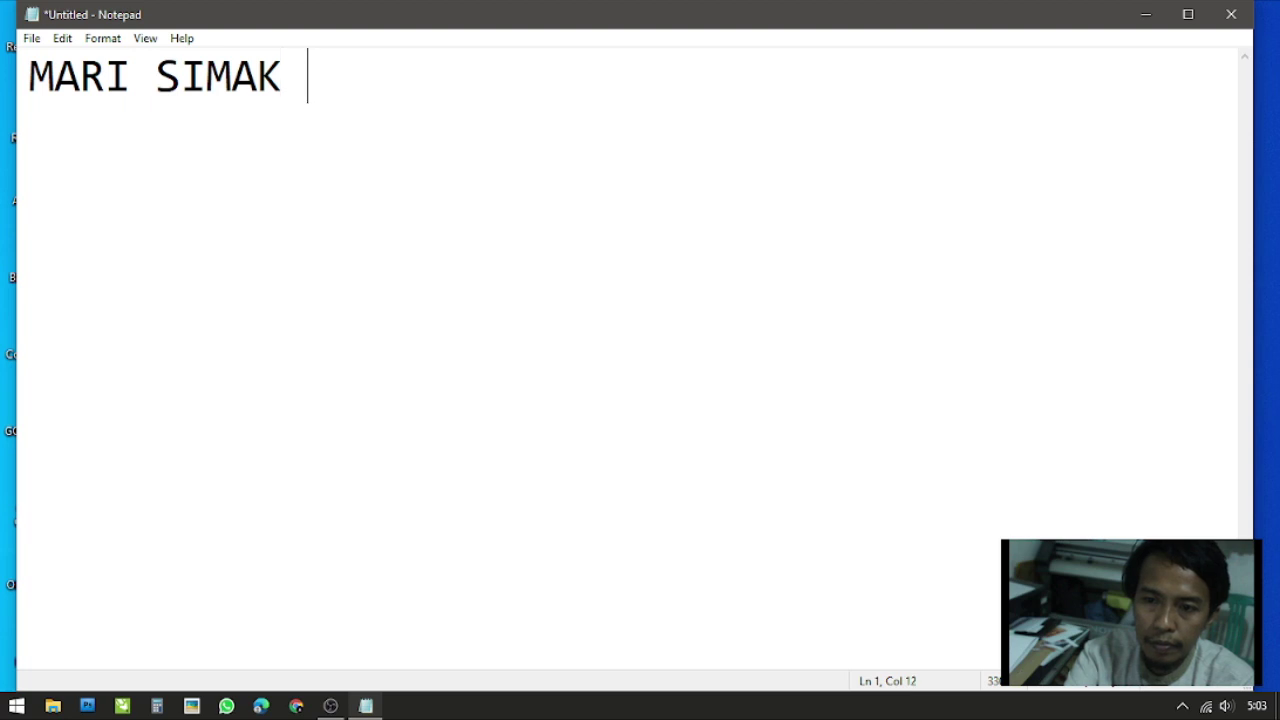
text(VID)
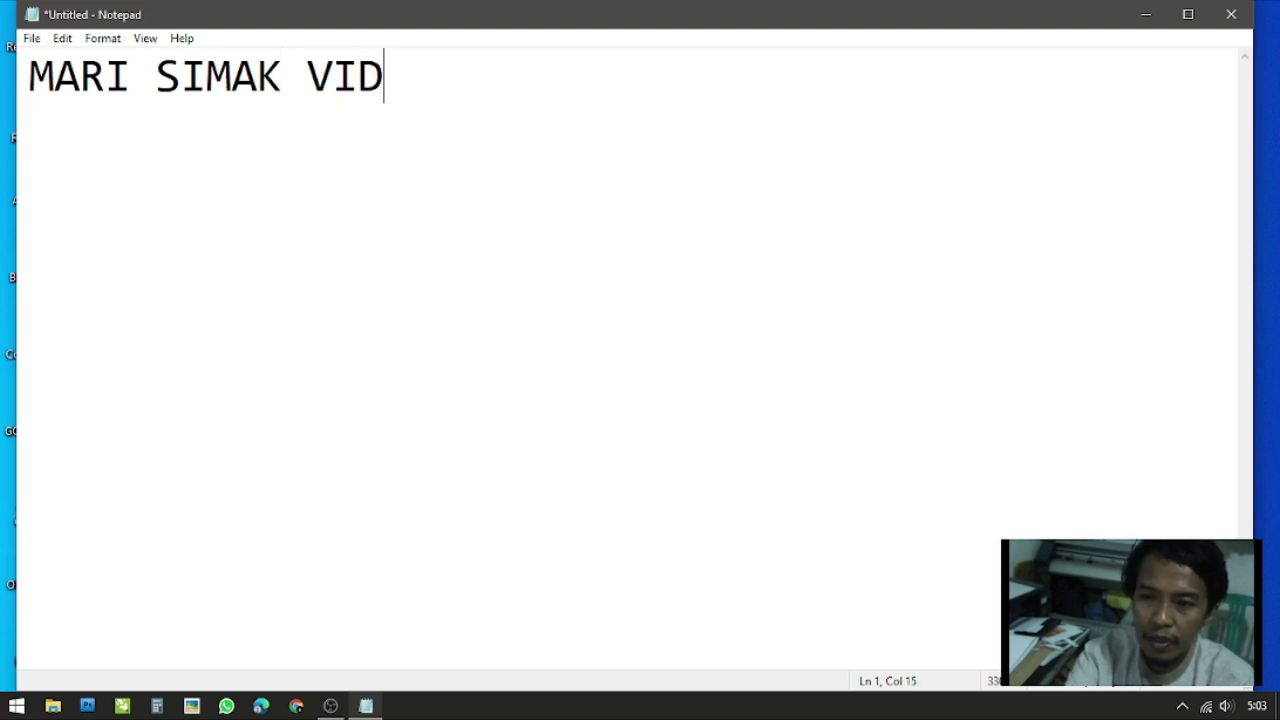
text(EONYA)
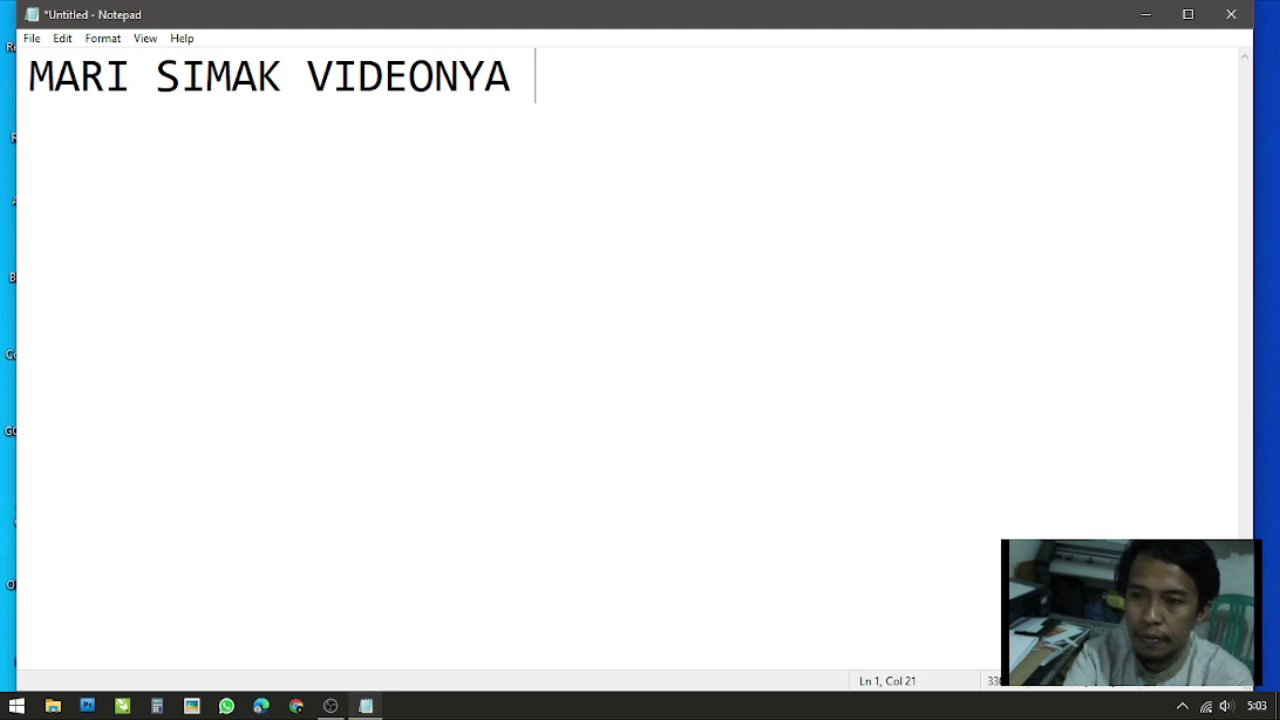
text( !!!)
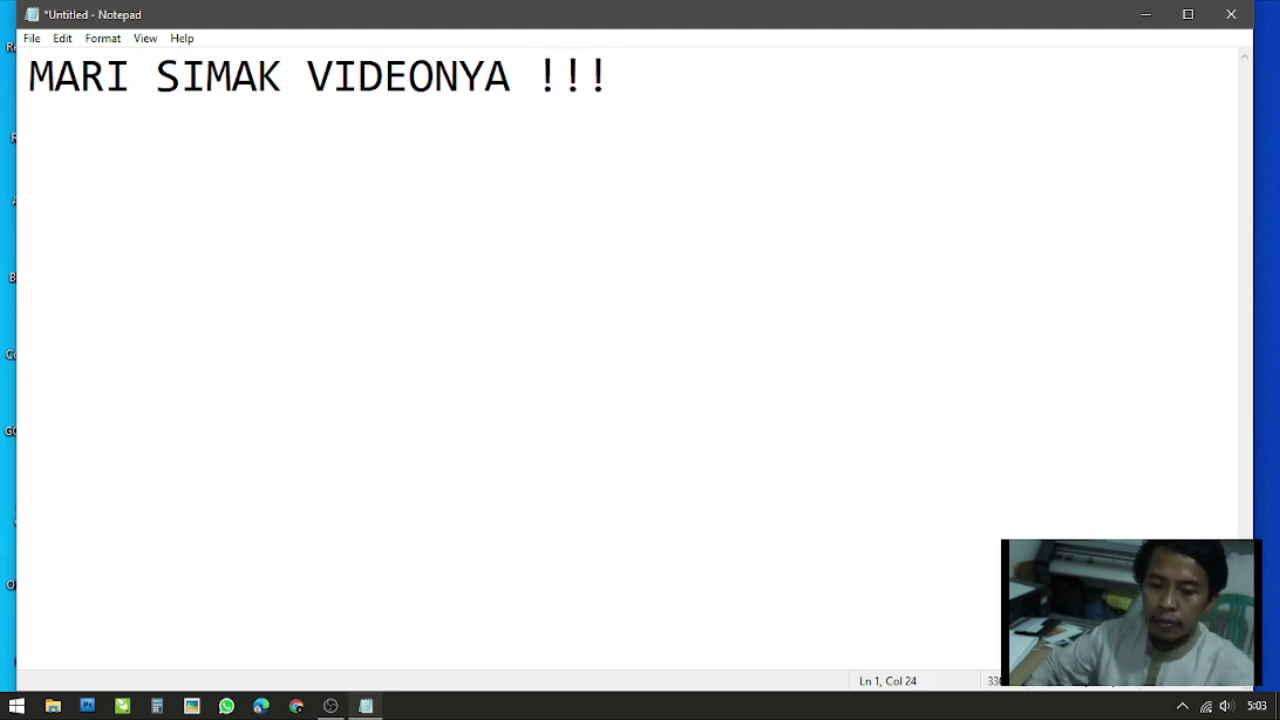
Delete all the text in the note and close Notepad
key(ctrl+a)
key(BackSpace)
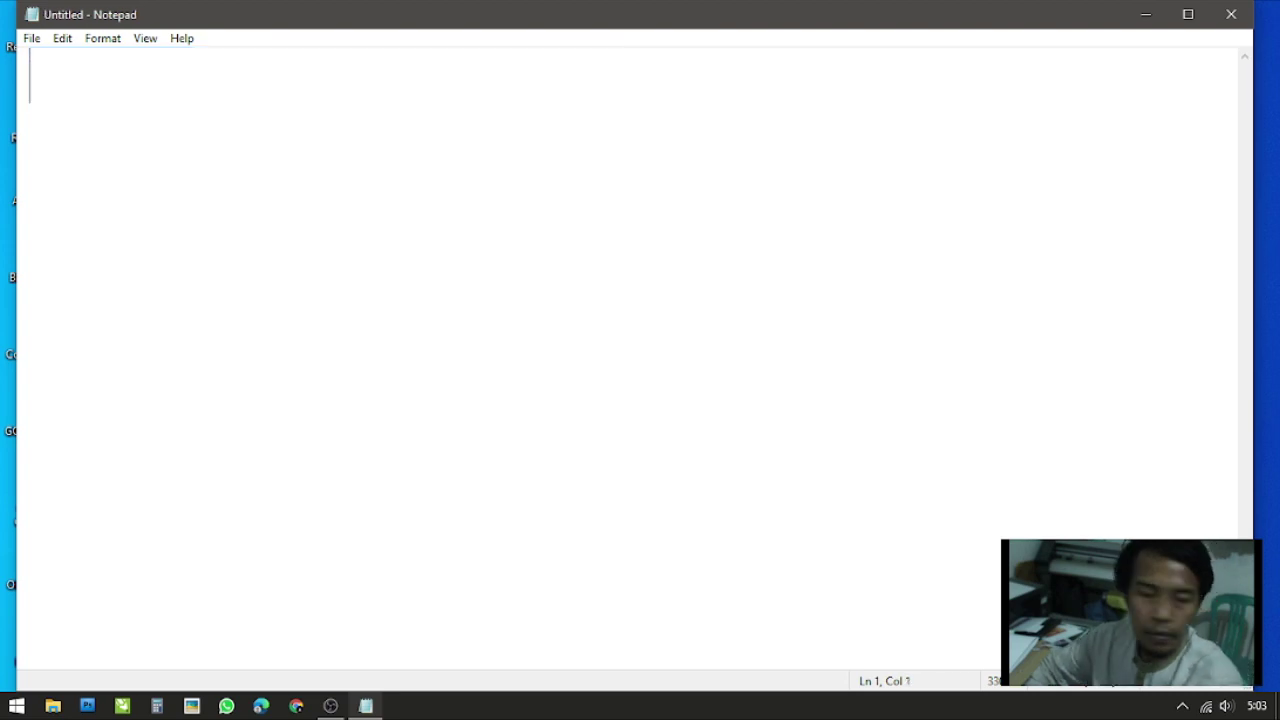
click(1233, 14)
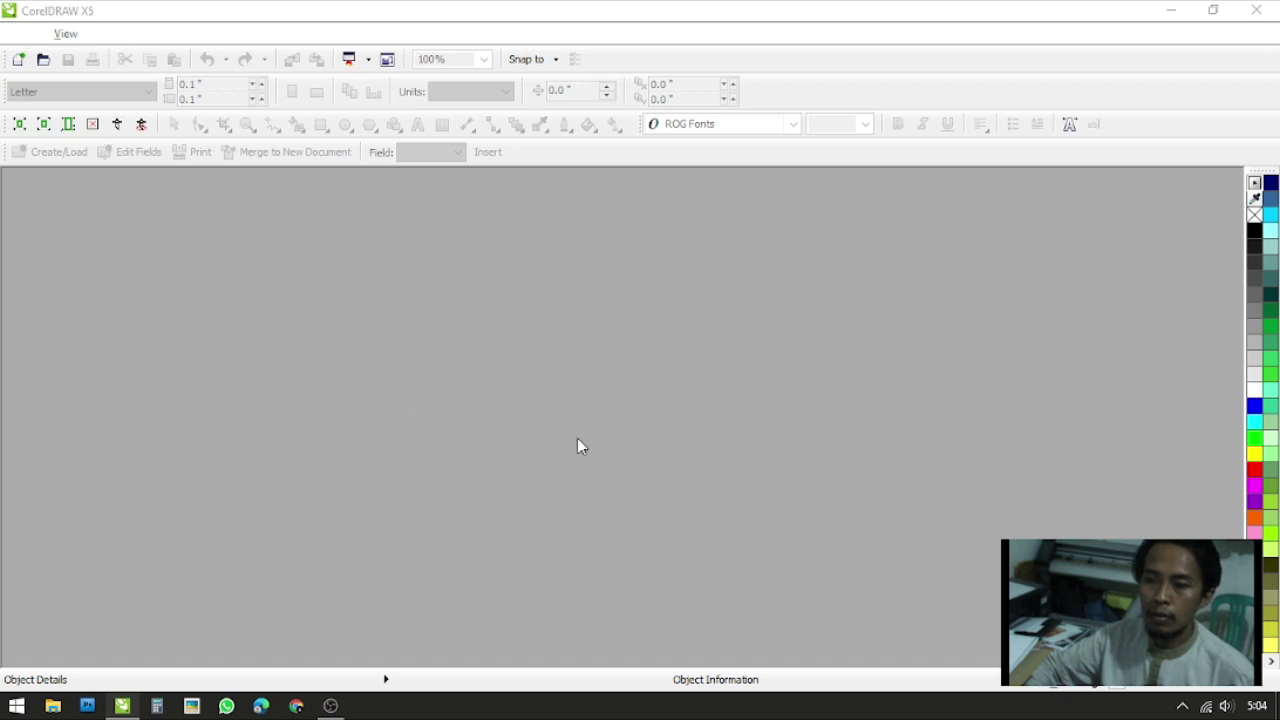
Minimize the CorelDRAW X5 window, refresh the desktop, and bring CorelDRAW X5 back to the front
click(21, 59)
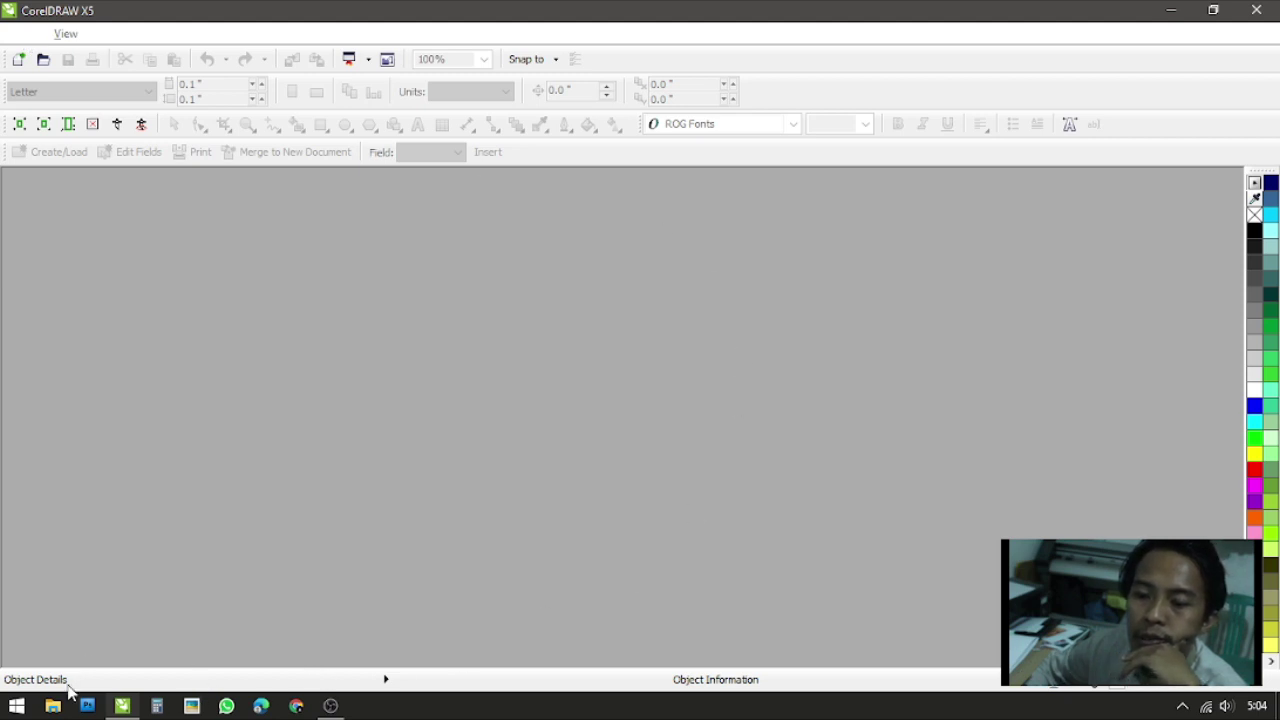
mouse_move(128, 708)
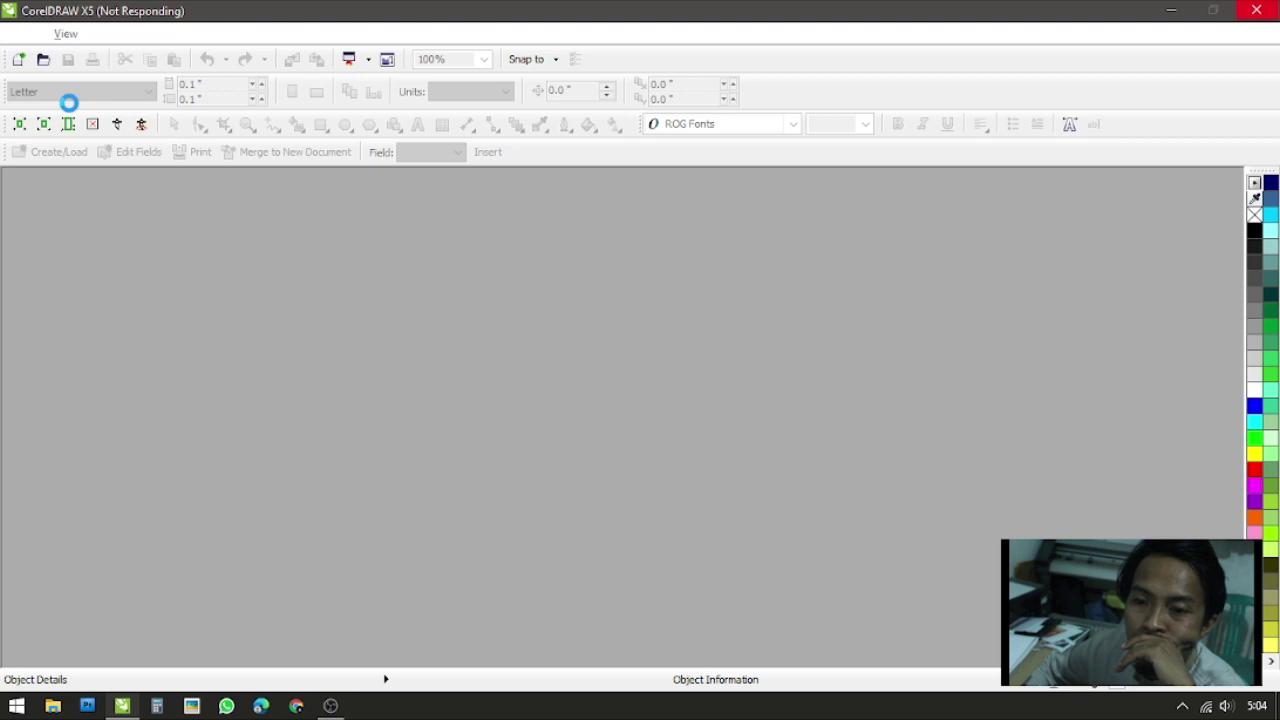
click(1170, 10)
right_click(730, 146)
click(780, 197)
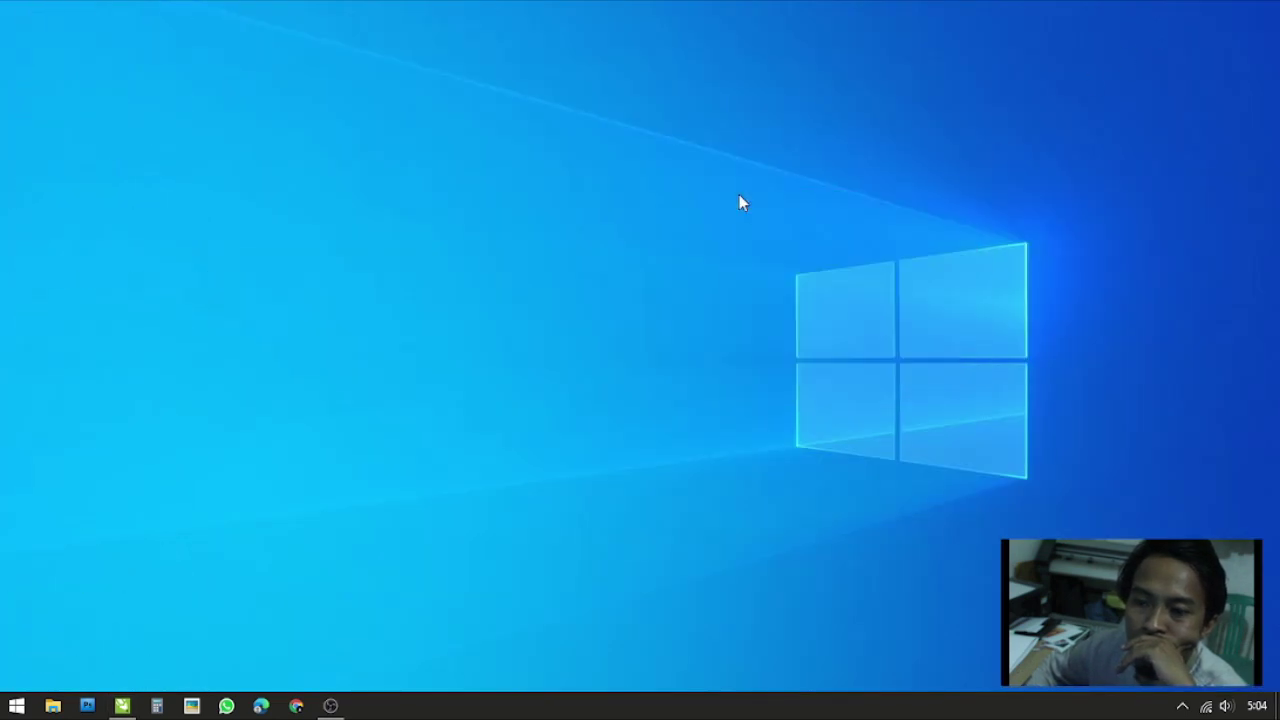
right_click(739, 194)
click(790, 250)
right_click(669, 211)
click(743, 265)
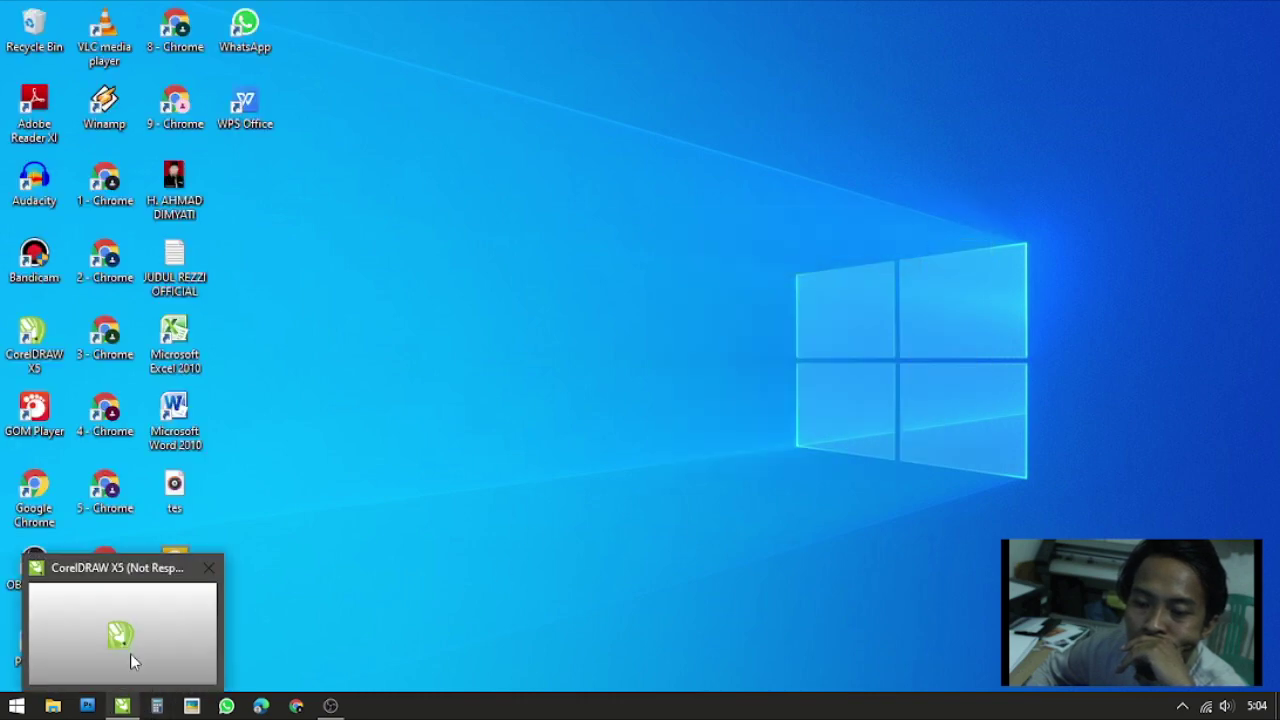
click(130, 648)
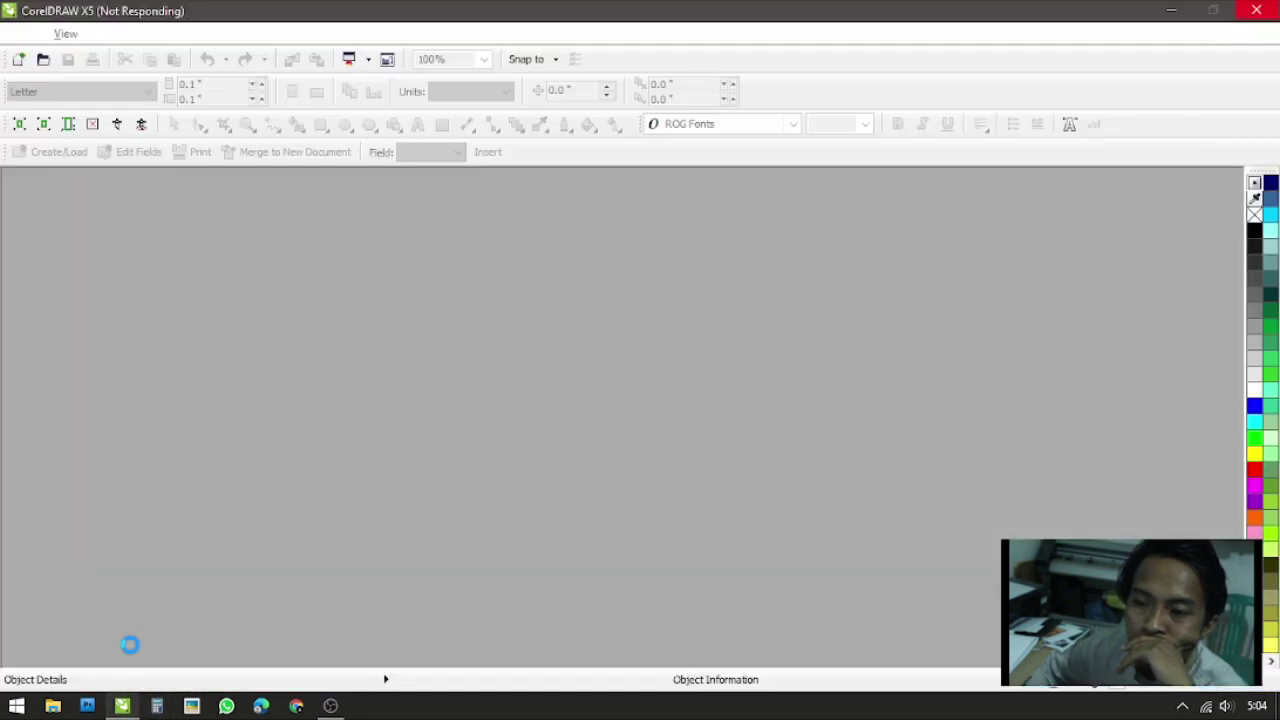
mouse_move(135, 708)
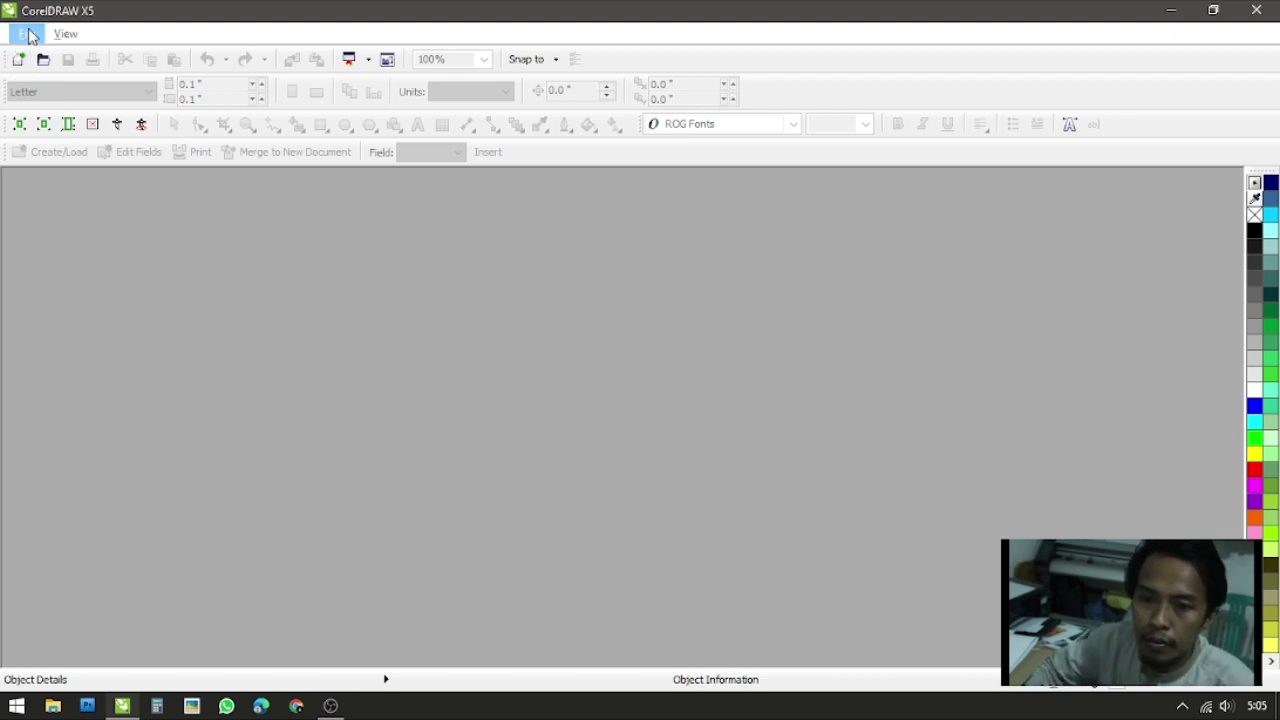
click(27, 35)
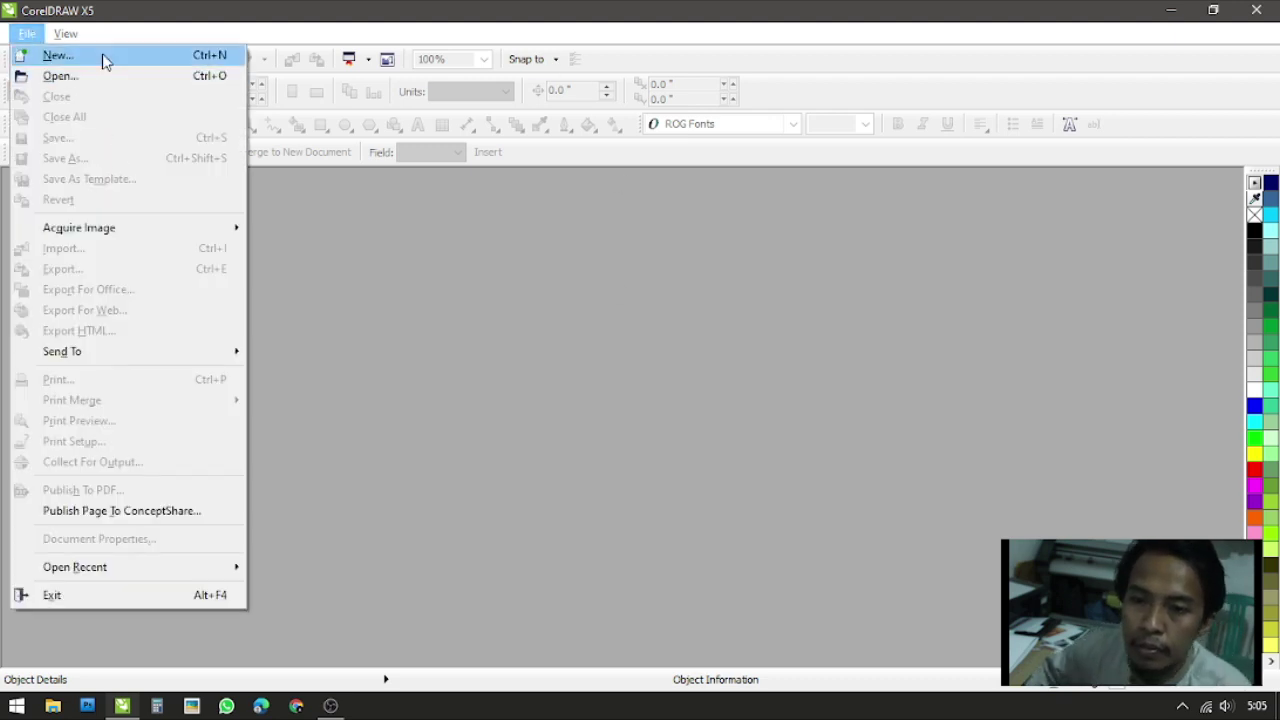
click(28, 34)
click(28, 34)
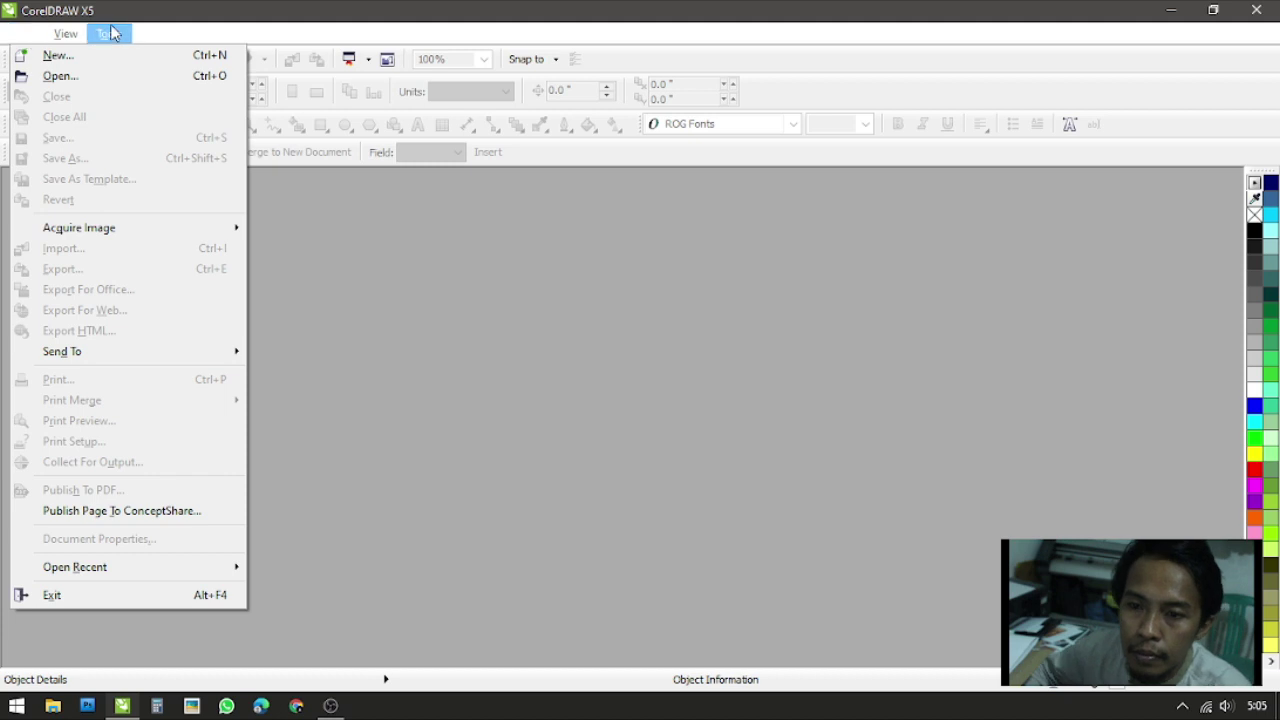
mouse_move(152, 36)
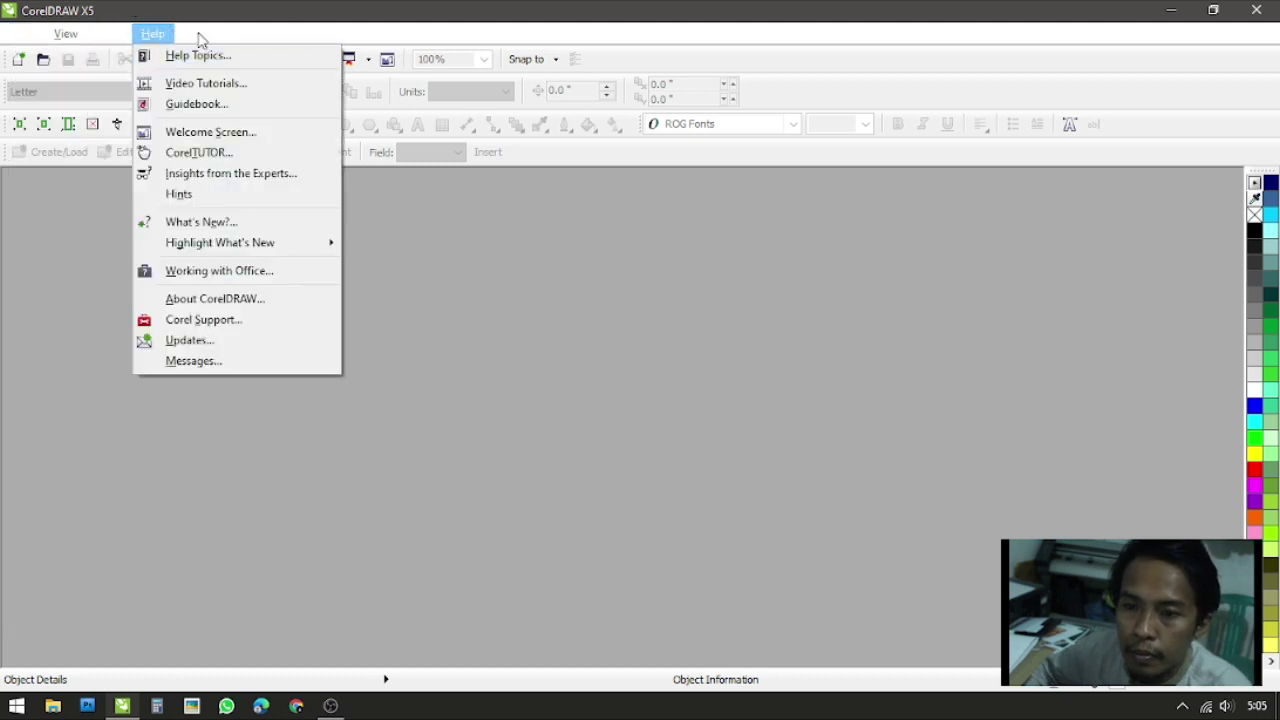
key(Escape)
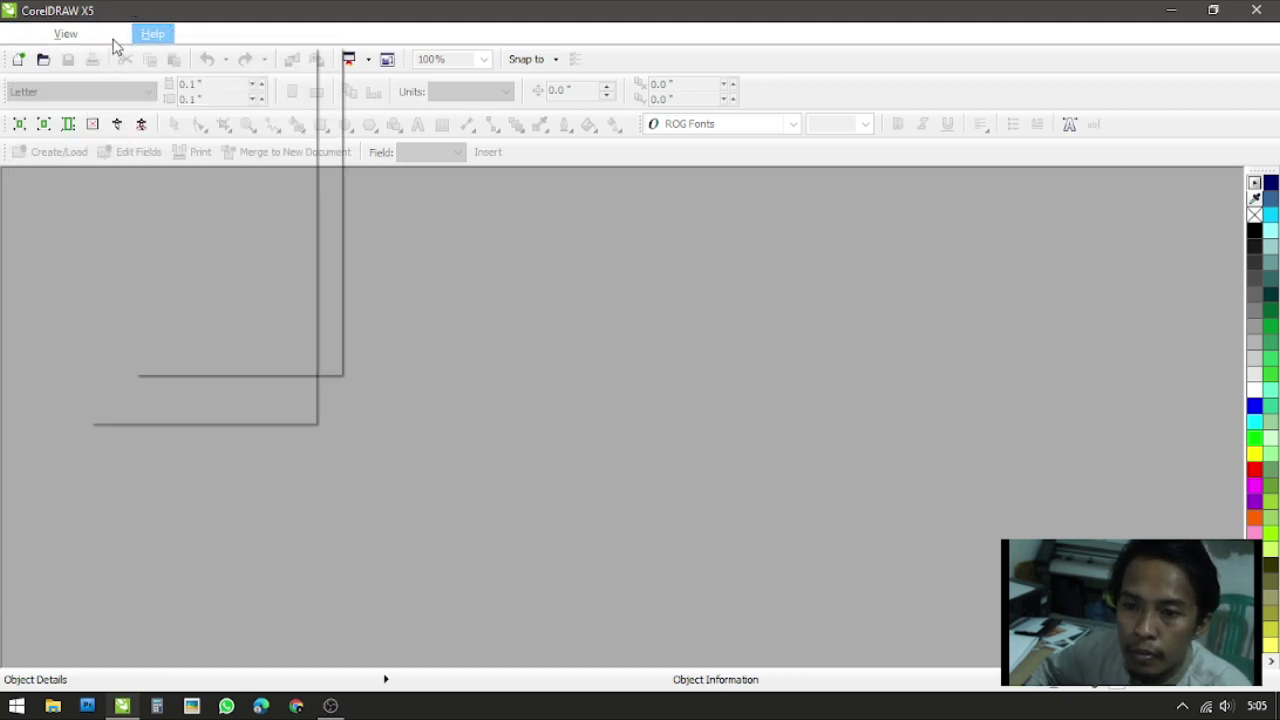
click(152, 34)
mouse_move(3, 45)
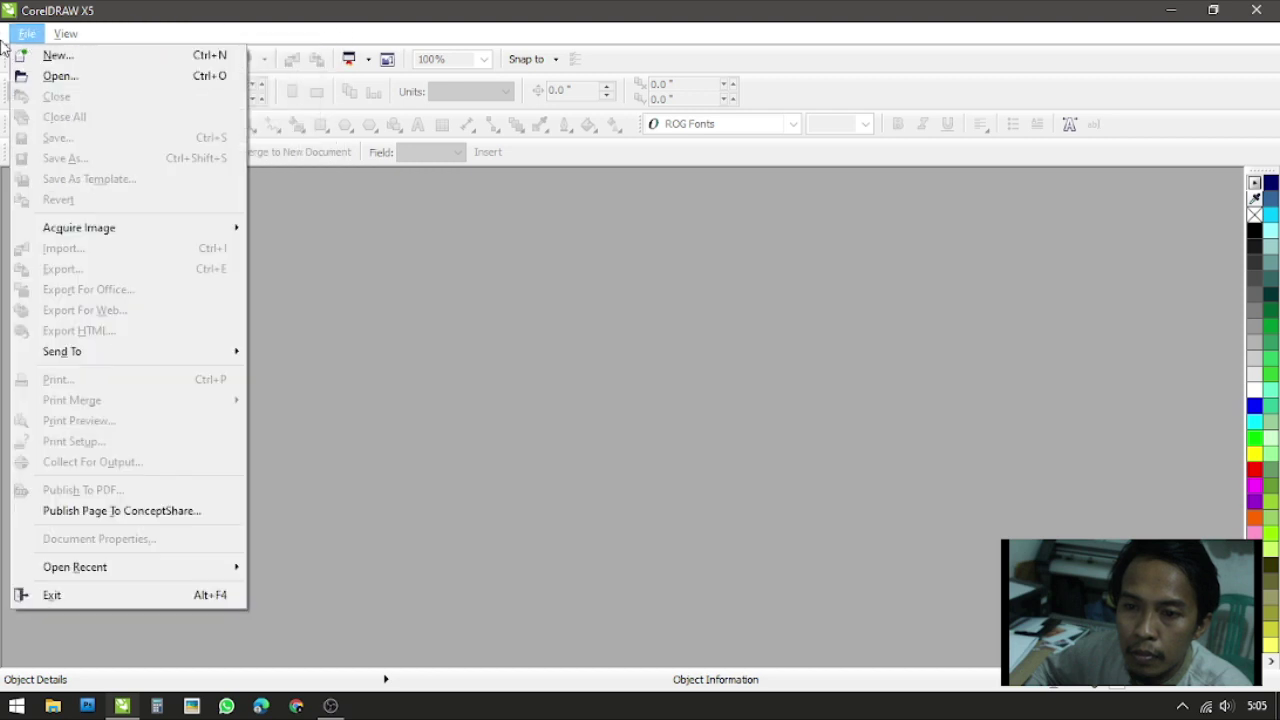
Start importing a file and open the LASKAR folder on the DATA (D:) drive
key(Escape)
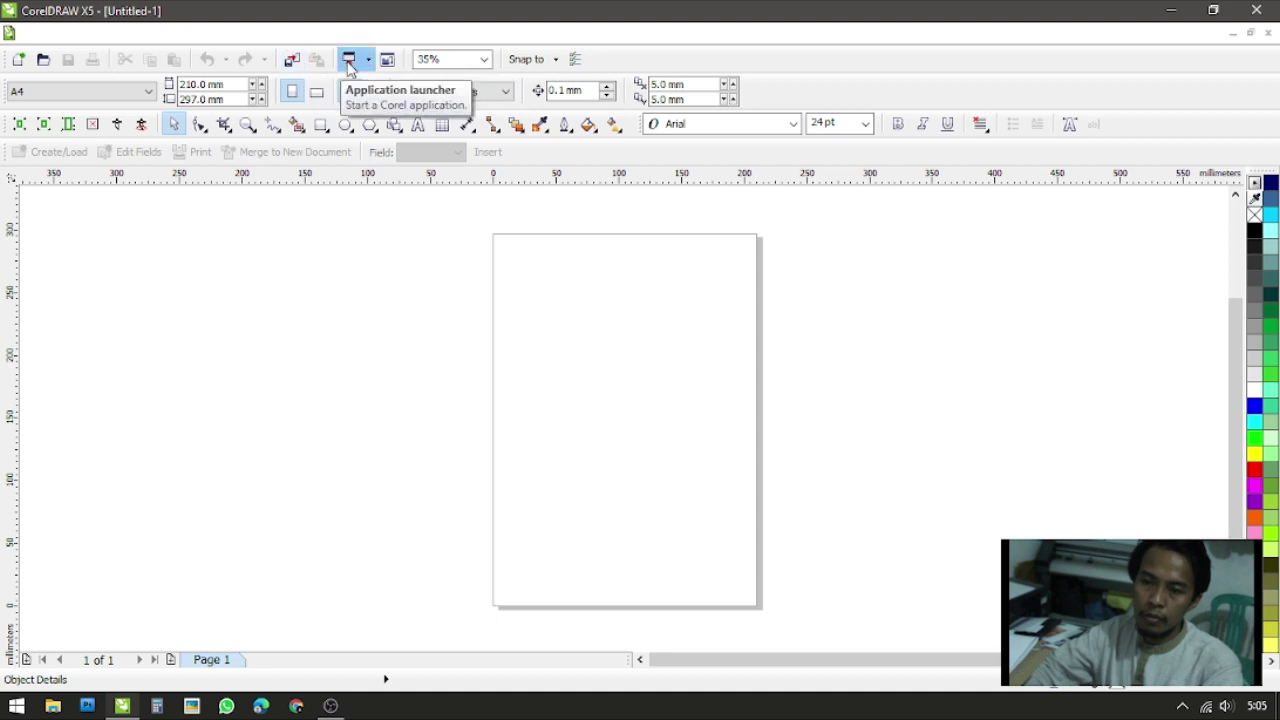
click(291, 59)
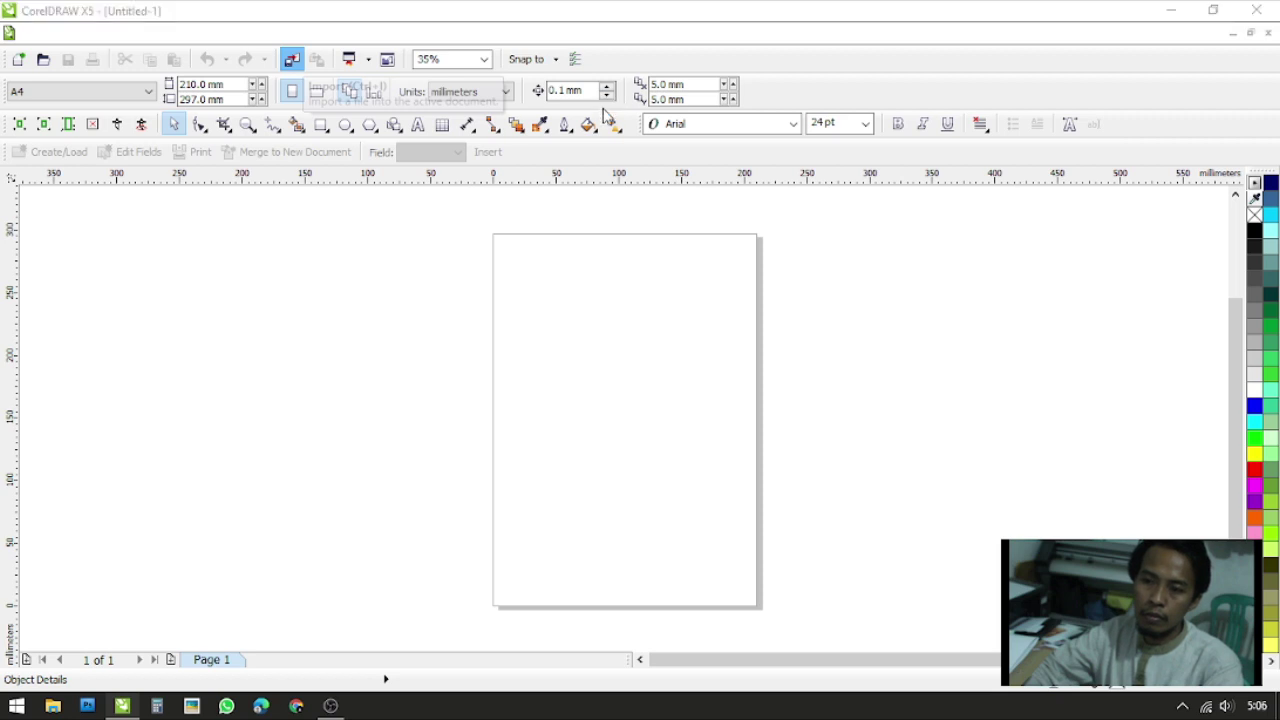
click(293, 58)
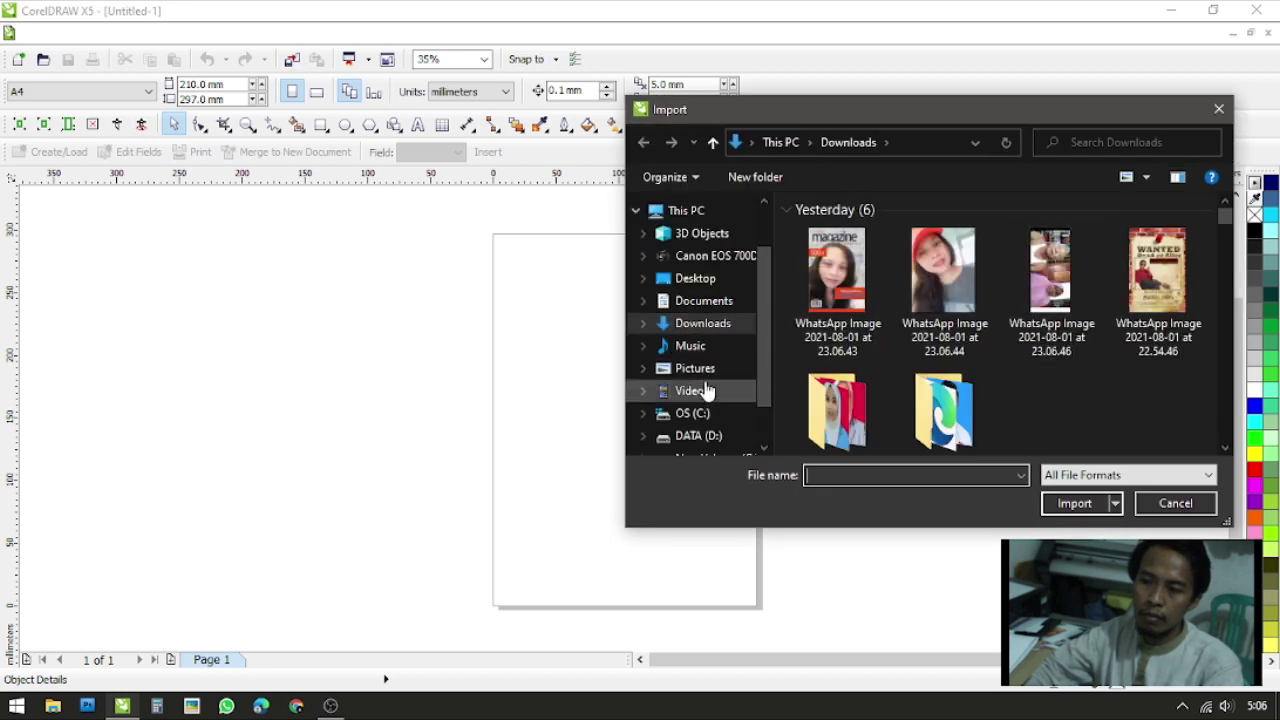
click(718, 437)
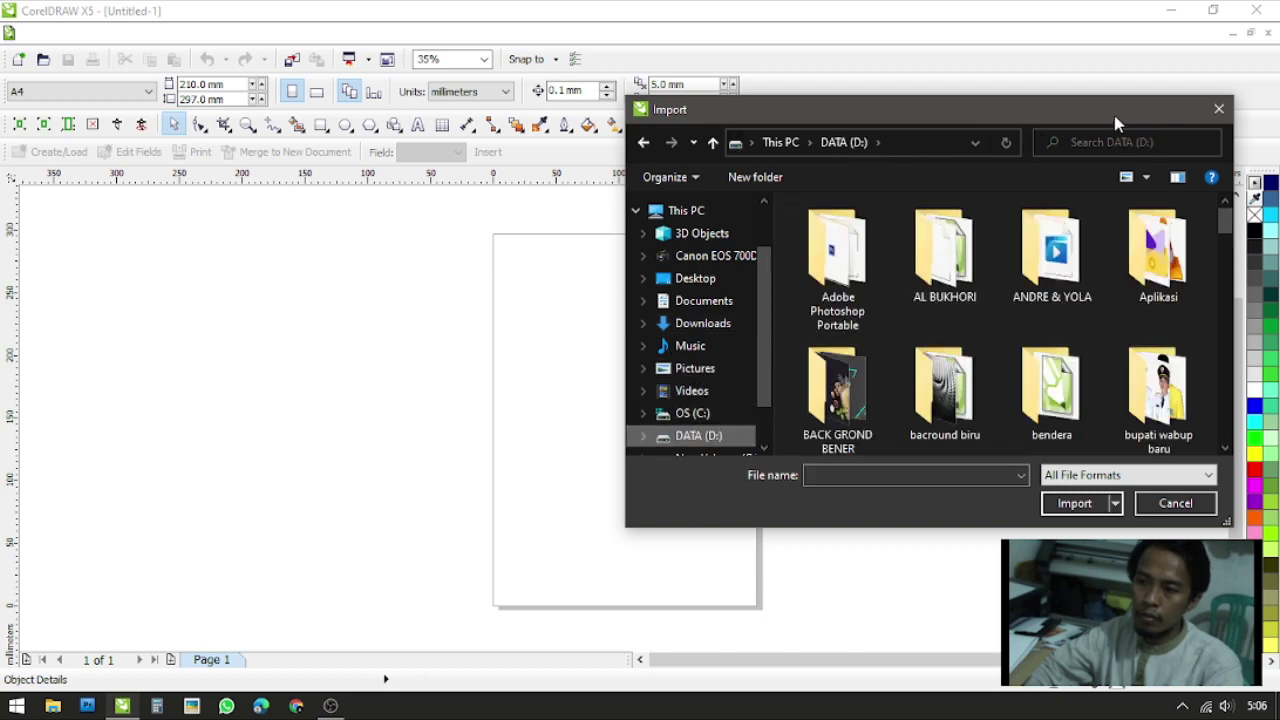
drag(1116, 121, 989, 79)
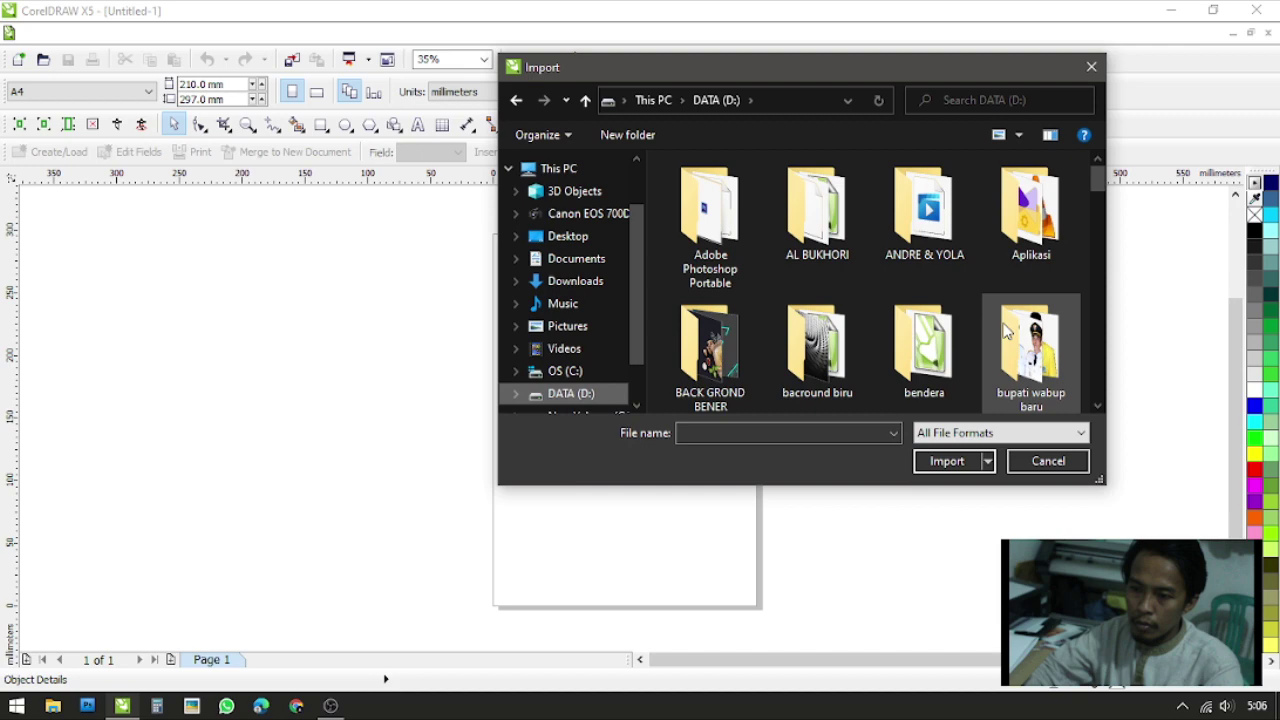
scroll(1007, 334, down, 5)
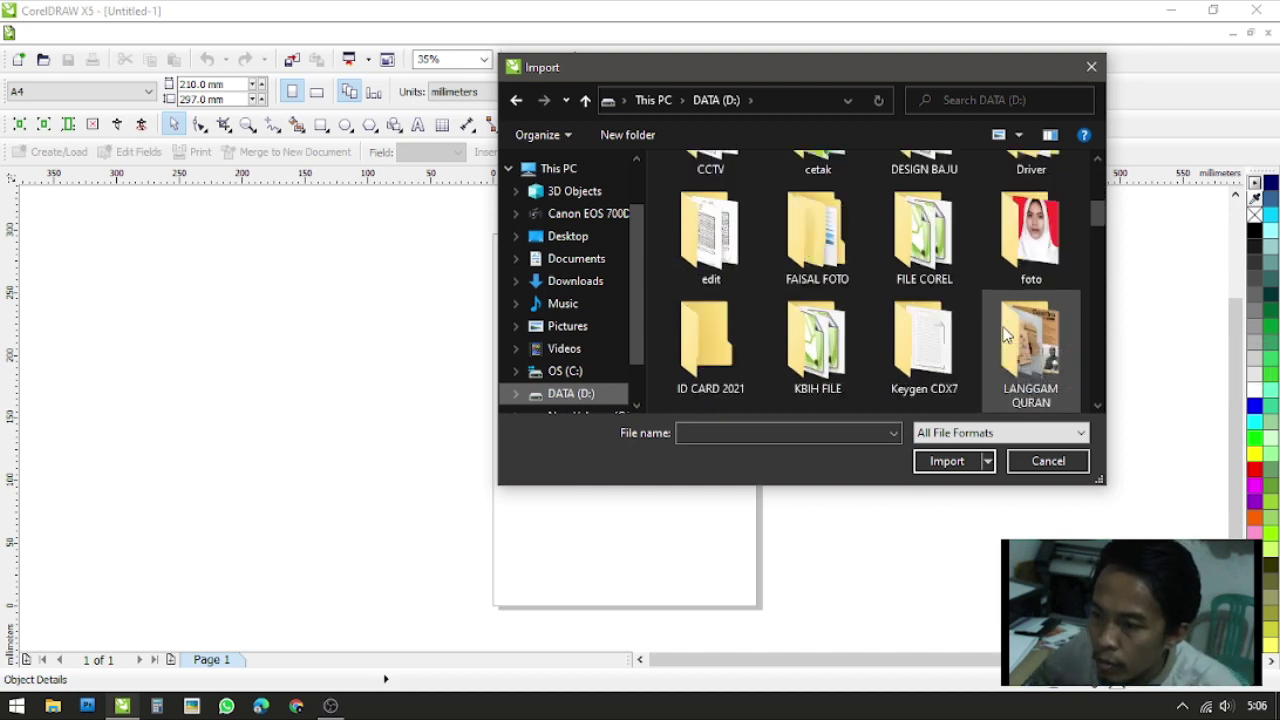
scroll(1007, 334, down, 6)
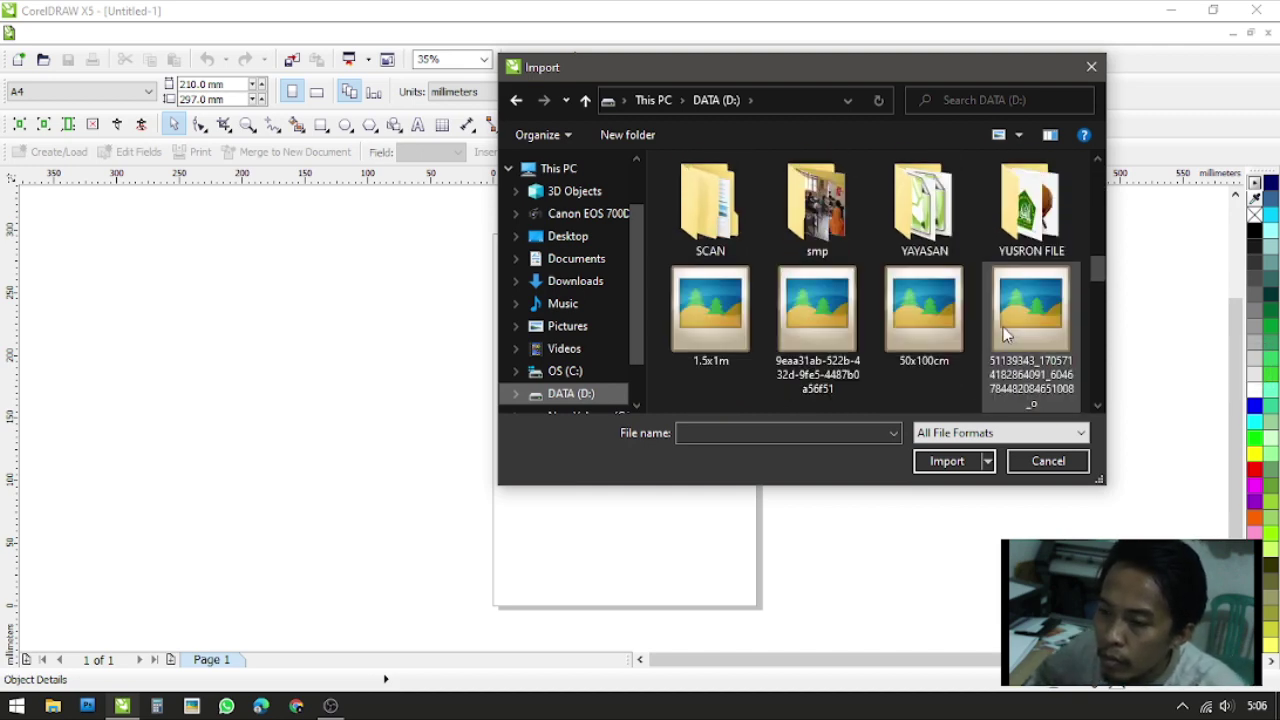
scroll(1007, 334, down, 2)
scroll(990, 332, up, 7)
scroll(979, 331, down, 2)
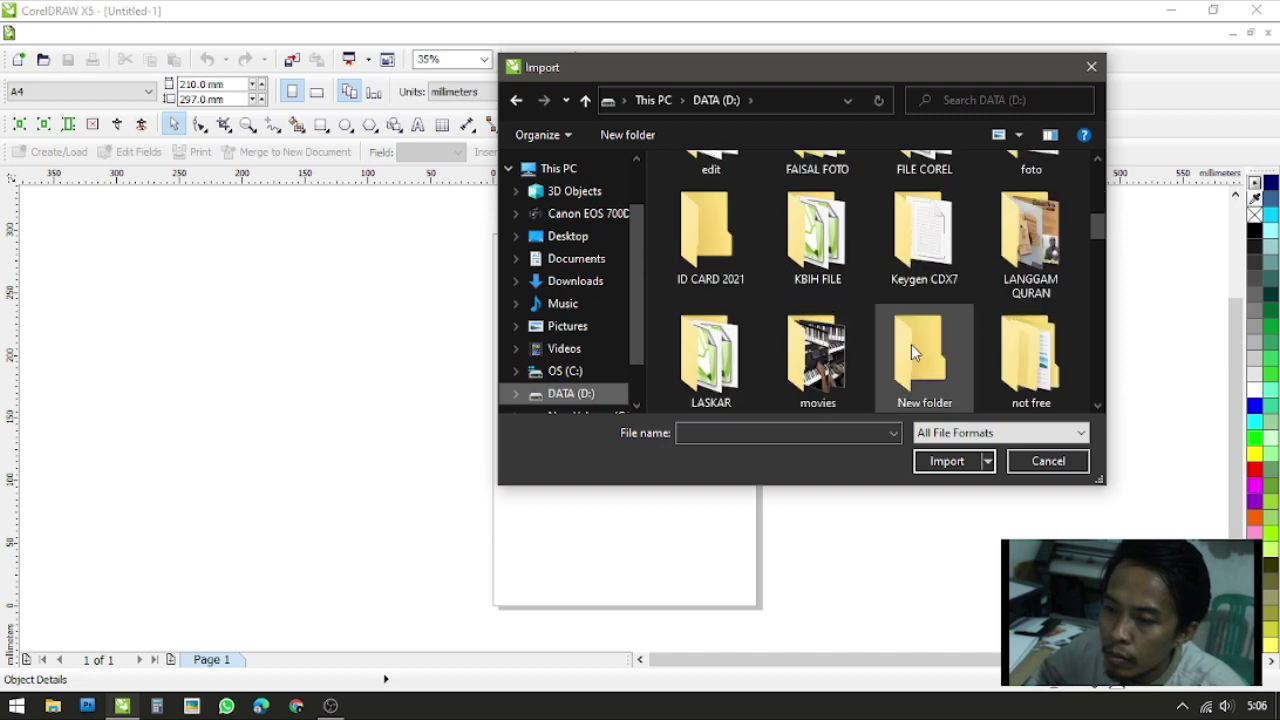
double_click(710, 355)
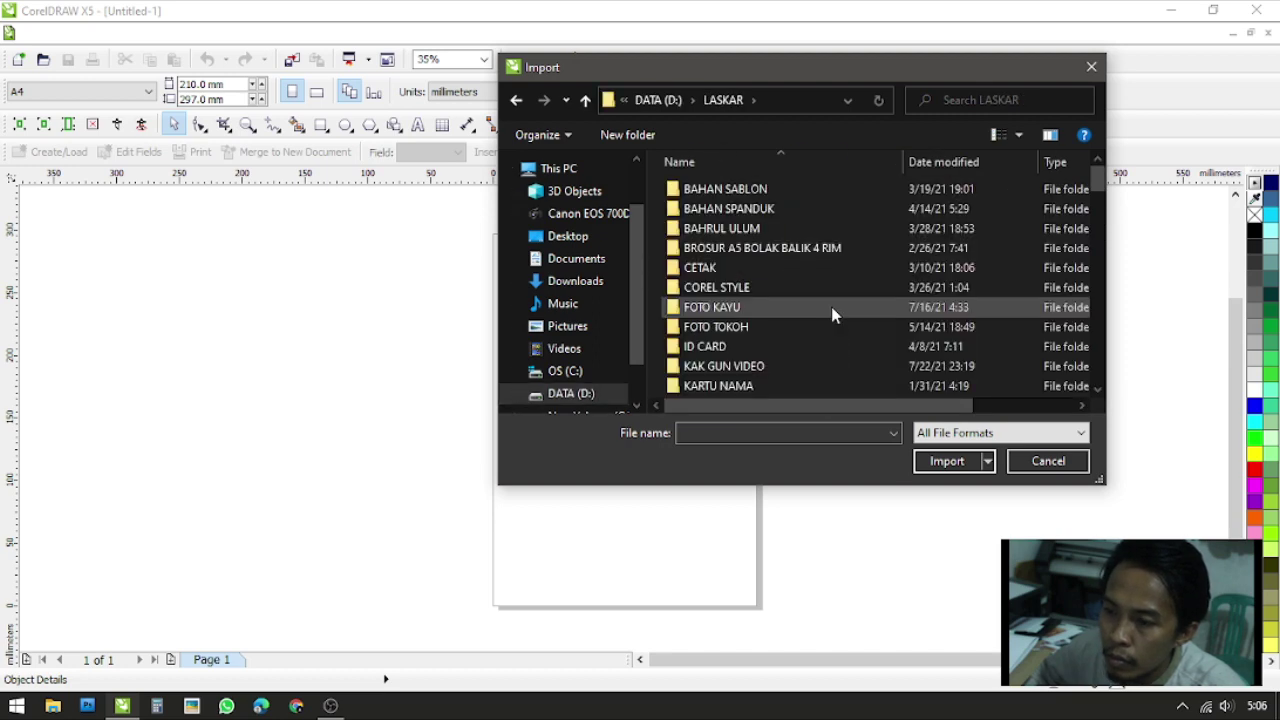
Look through the image files in the LOGO folder, cancel the import and minimize CorelDRAW X5
scroll(831, 306, down, 3)
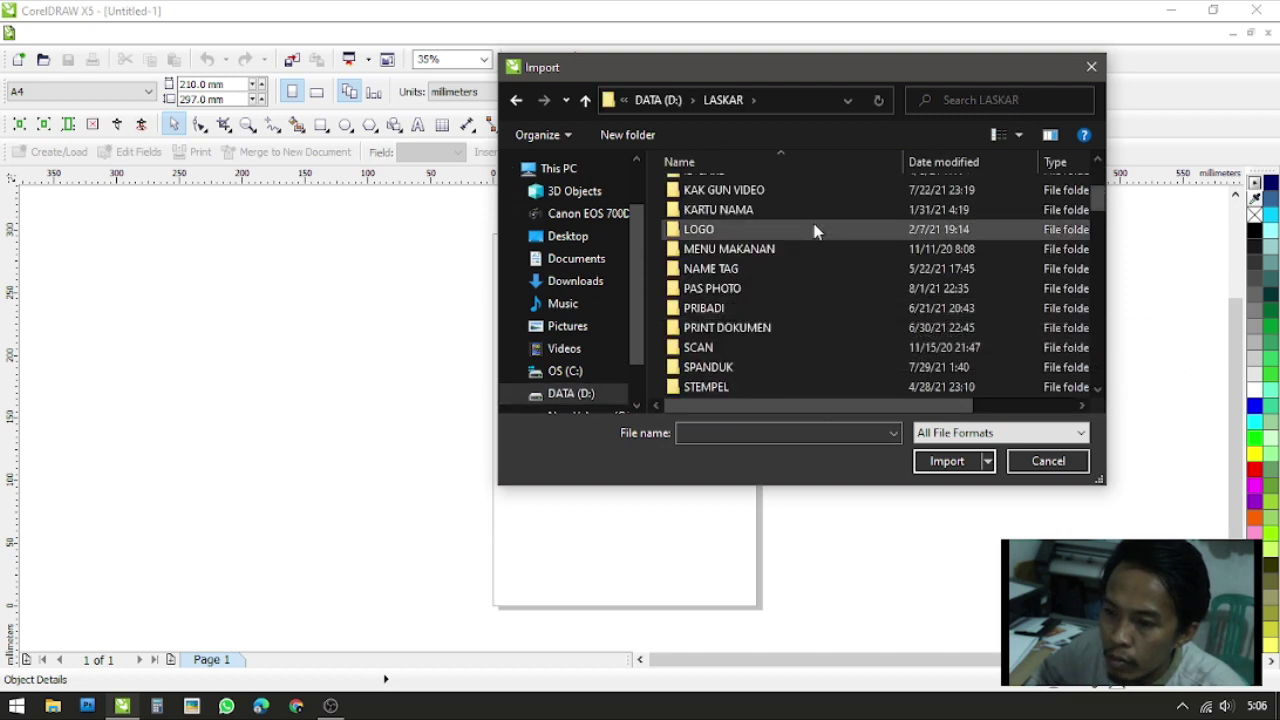
double_click(811, 229)
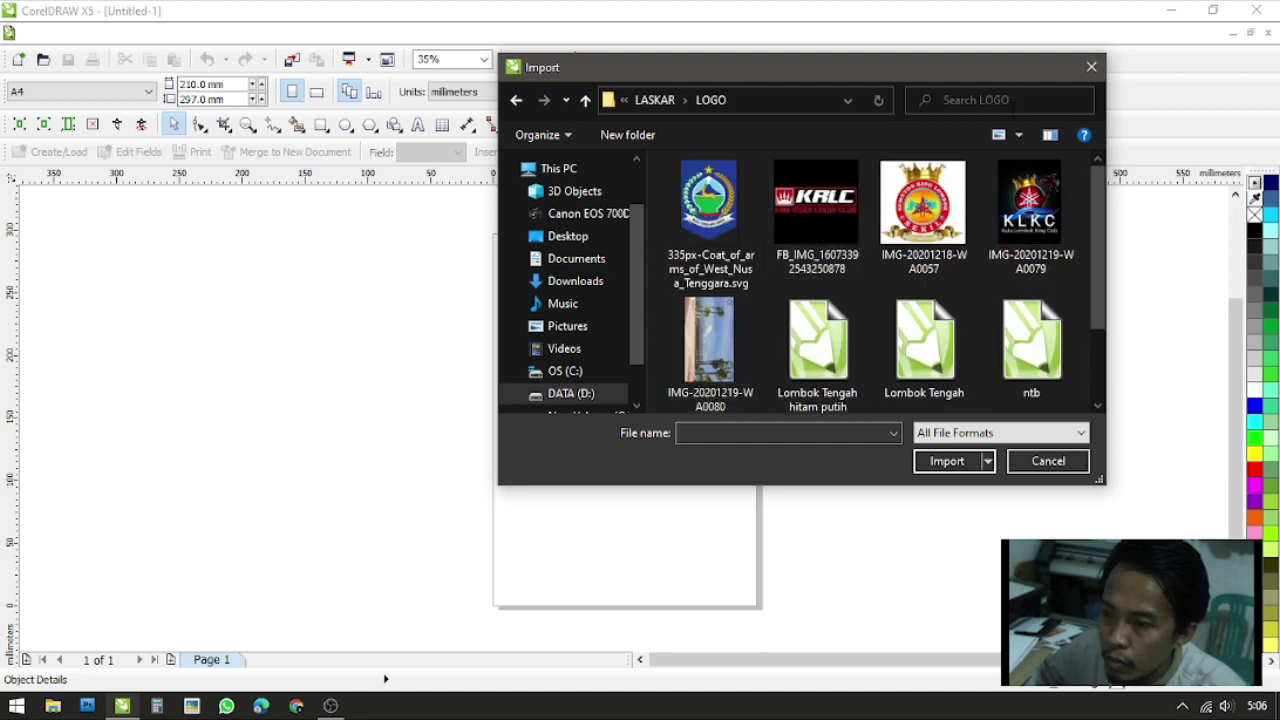
double_click(1003, 68)
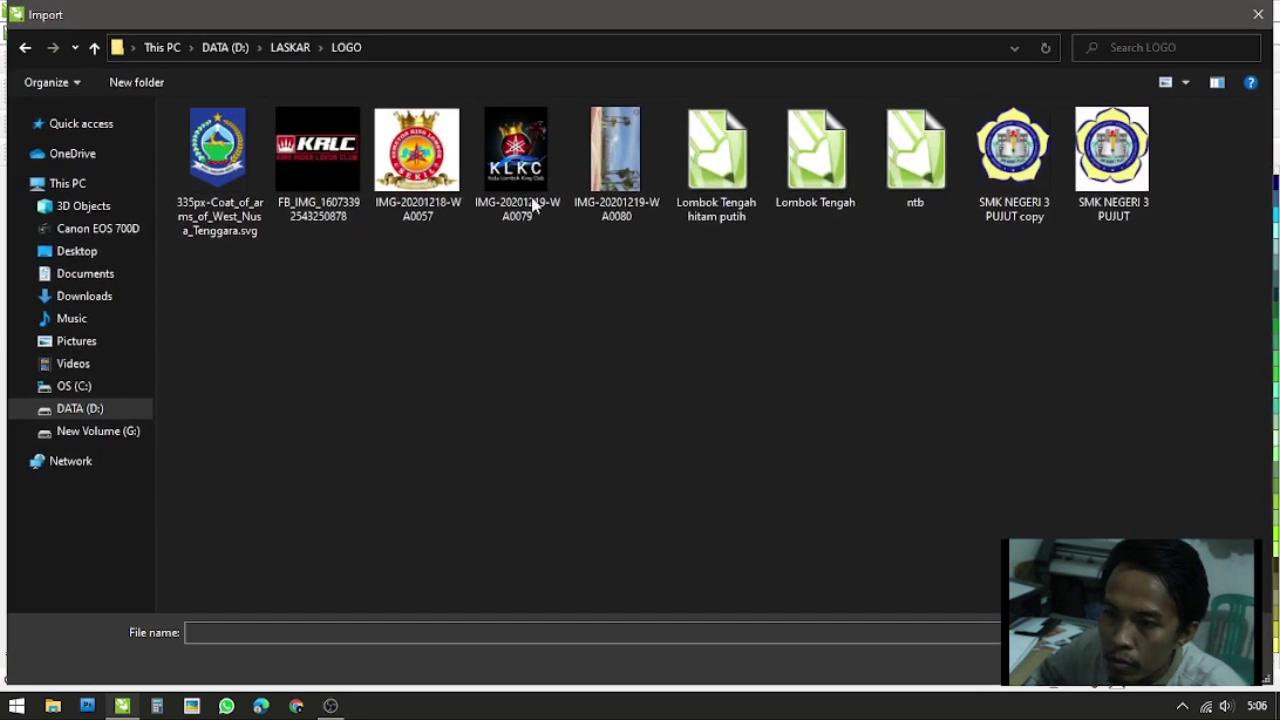
click(1257, 14)
click(1183, 12)
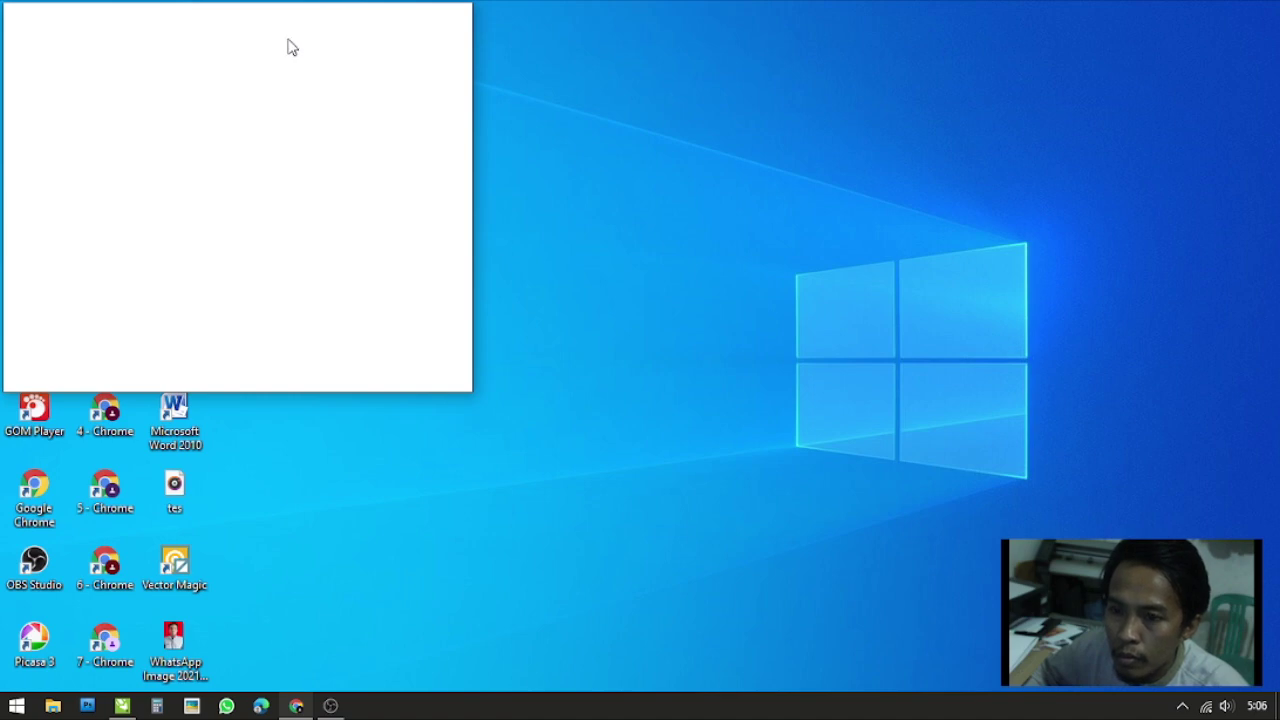
right_click(1054, 193)
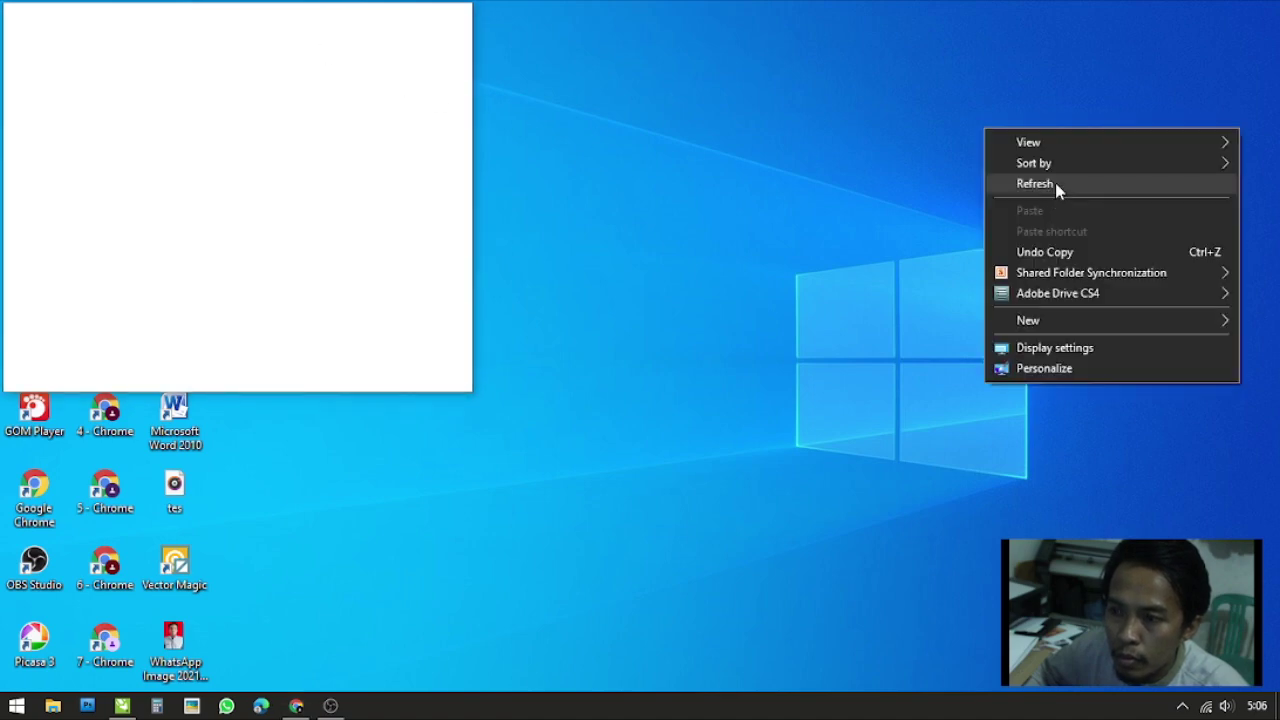
click(1057, 184)
right_click(1026, 163)
click(1084, 210)
right_click(1072, 200)
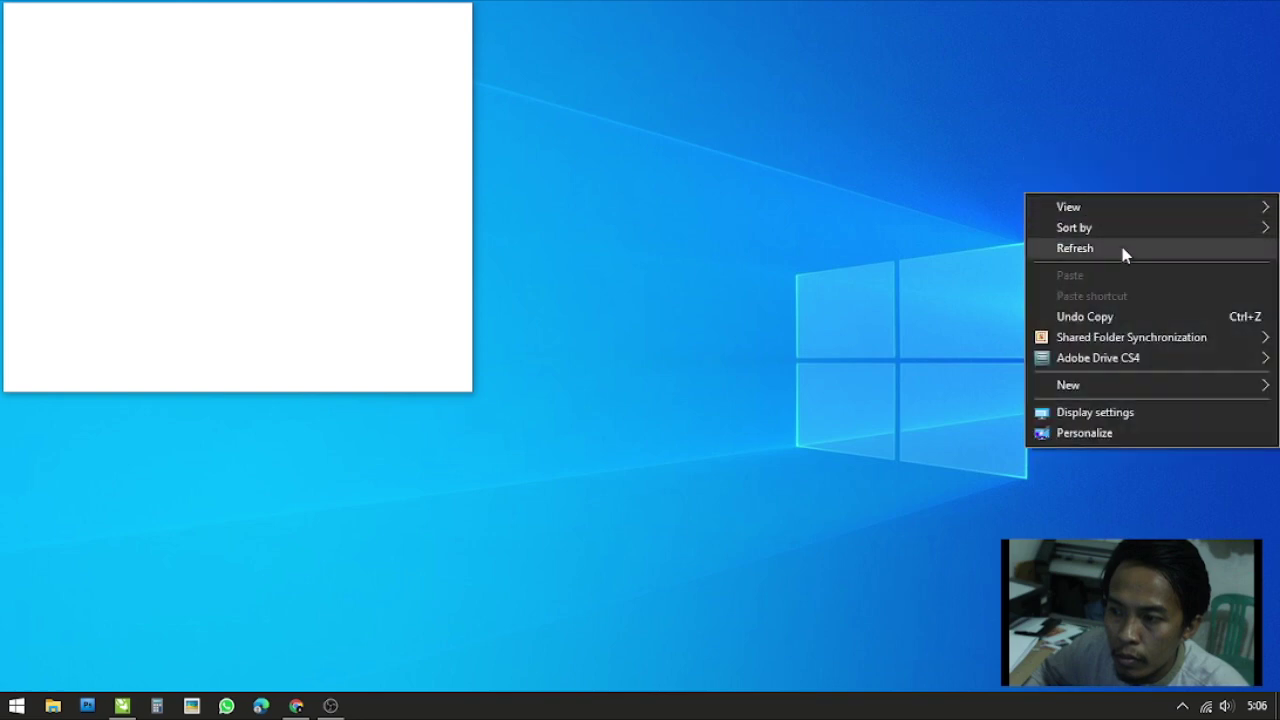
click(1123, 251)
right_click(1034, 186)
click(1100, 237)
right_click(1100, 205)
click(1112, 254)
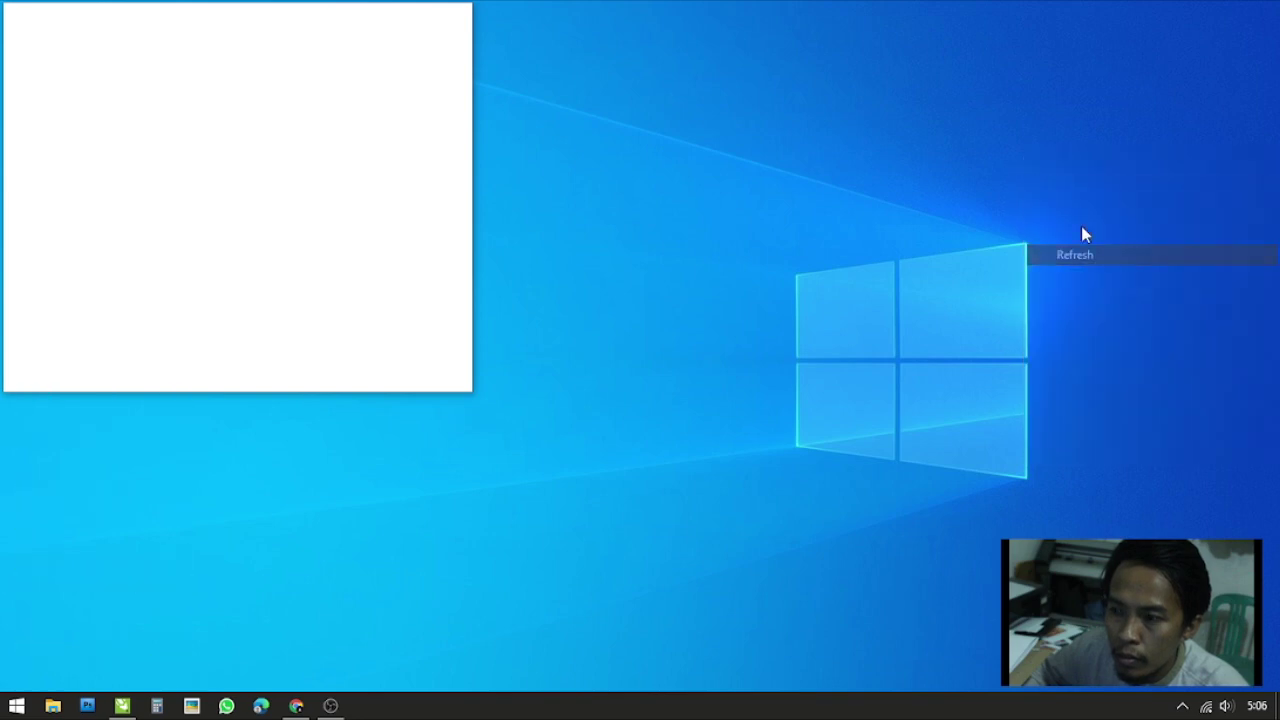
right_click(1085, 182)
click(1107, 241)
right_click(981, 202)
click(1046, 258)
right_click(1022, 240)
click(1079, 296)
right_click(1047, 263)
click(1105, 327)
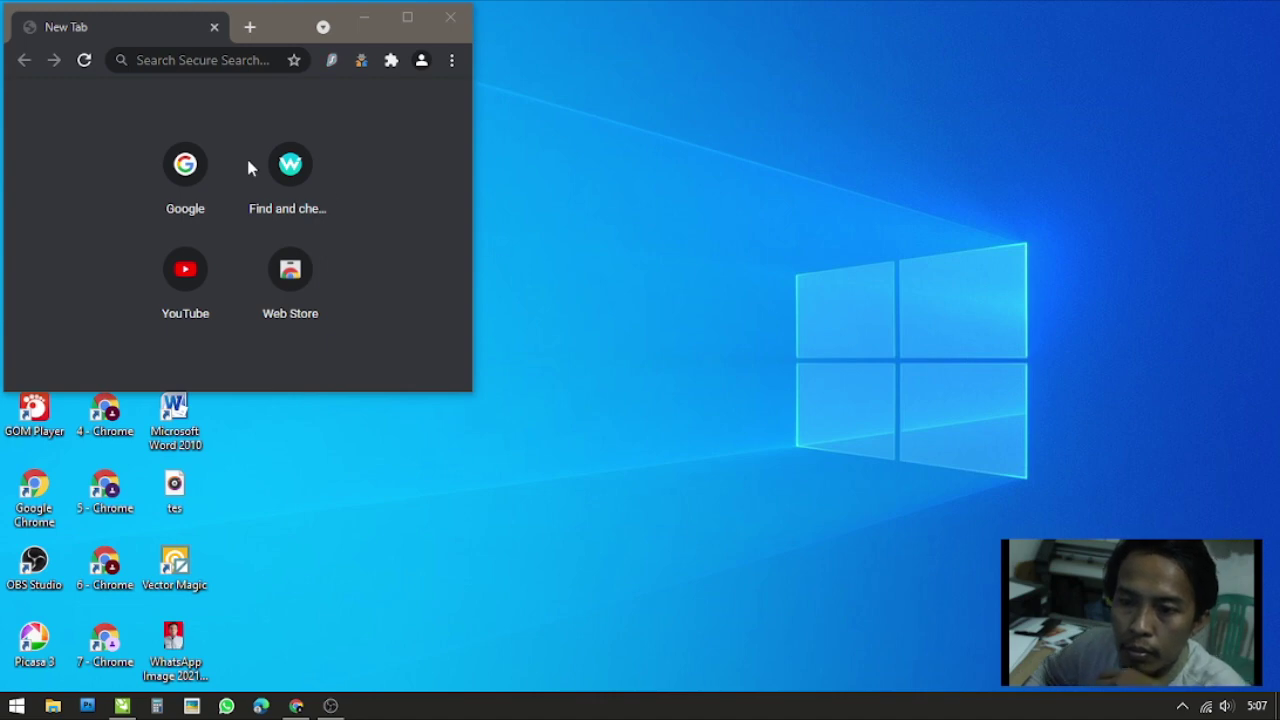
Search the web for LOGO in Chrome, maximize the browser window and look through the results
click(238, 62)
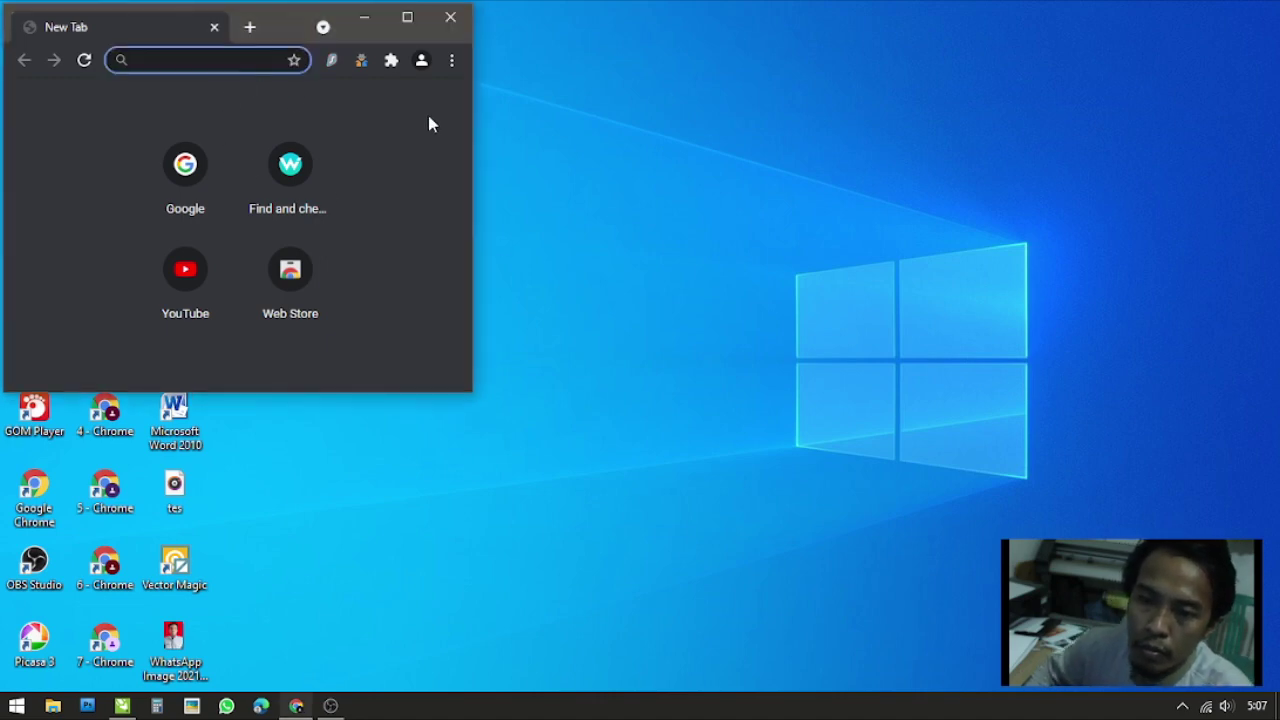
text(LOGO)
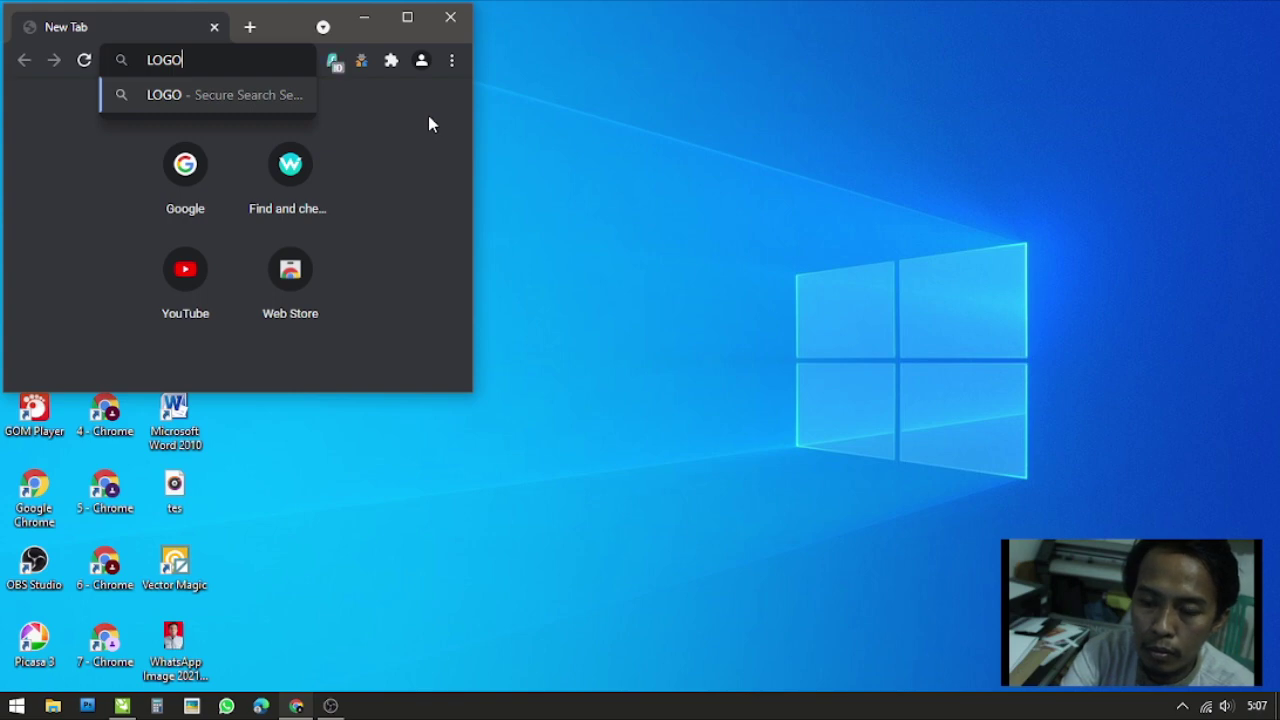
key(Return)
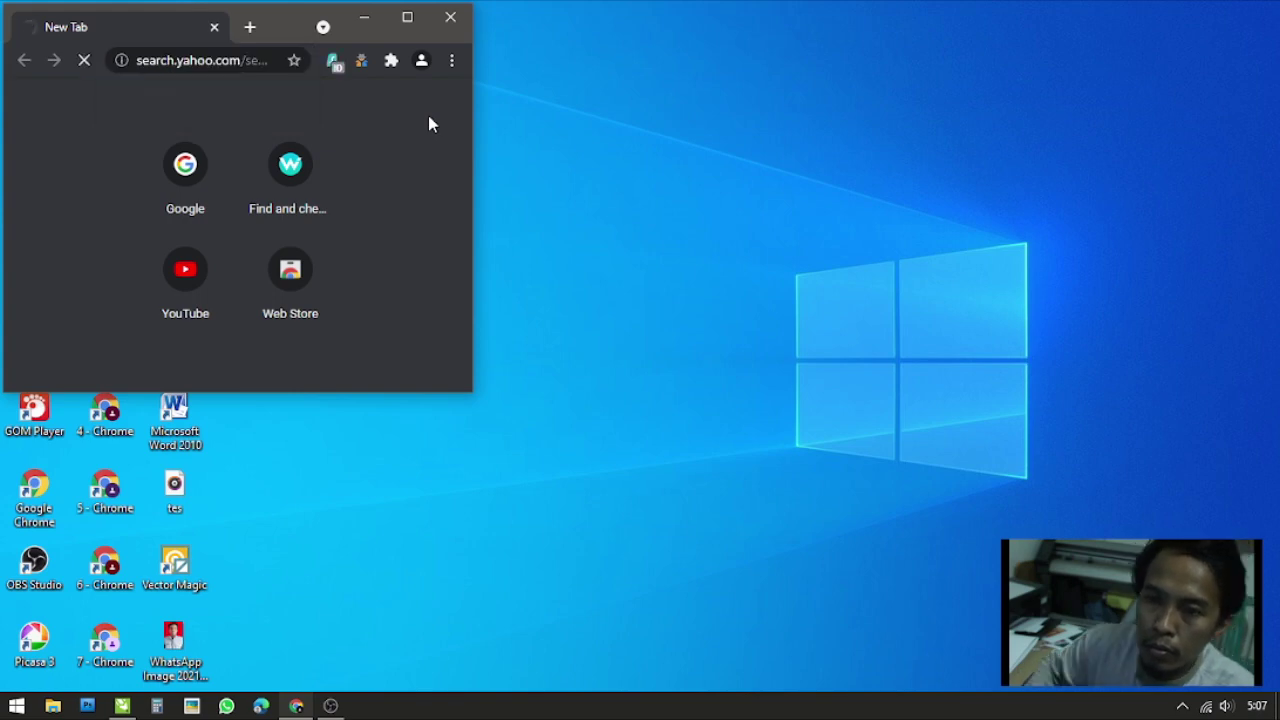
click(407, 18)
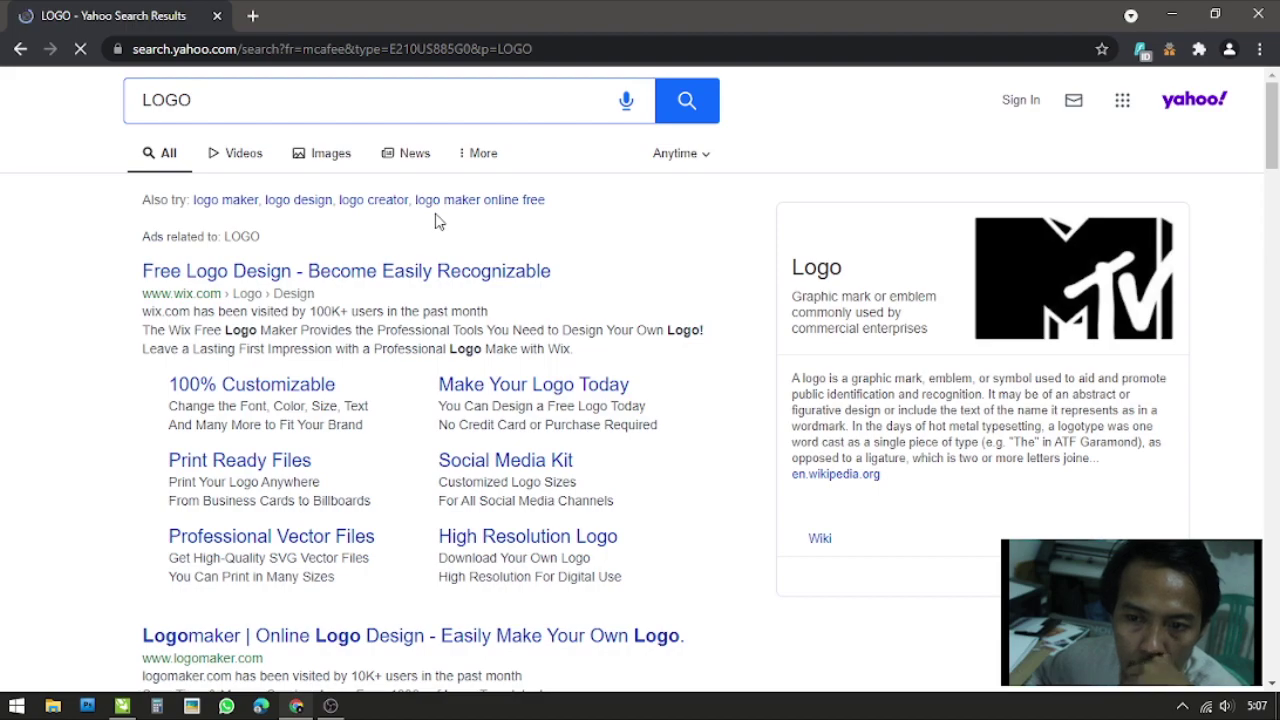
scroll(437, 220, down, 5)
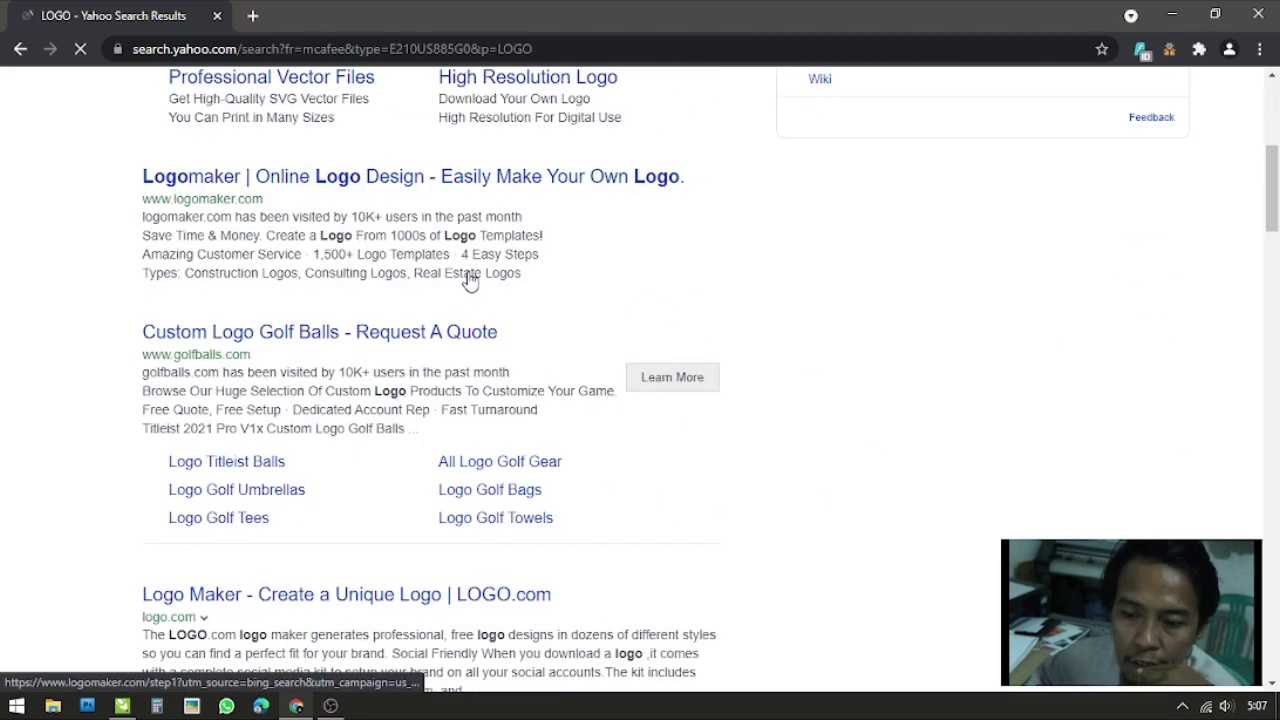
scroll(468, 279, down, 4)
scroll(465, 275, up, 9)
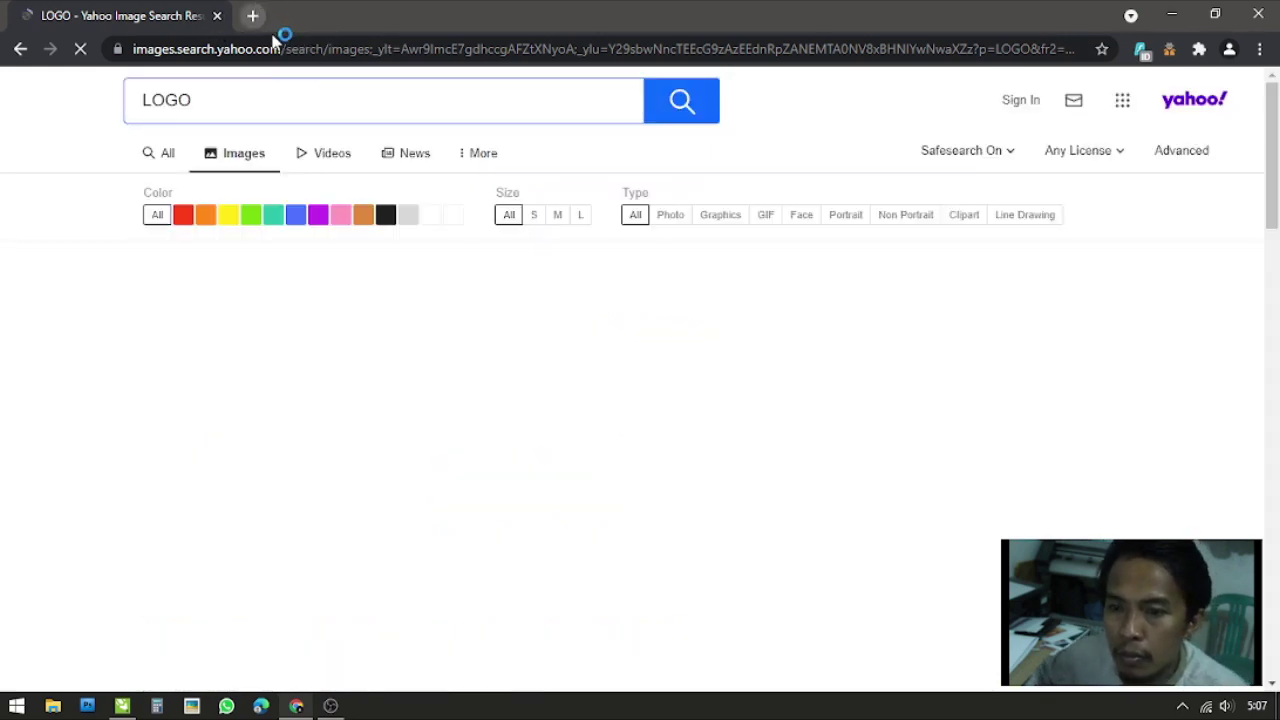
Open google.com in a new tab and close the tab with the Yahoo results
key(ctrl+t)
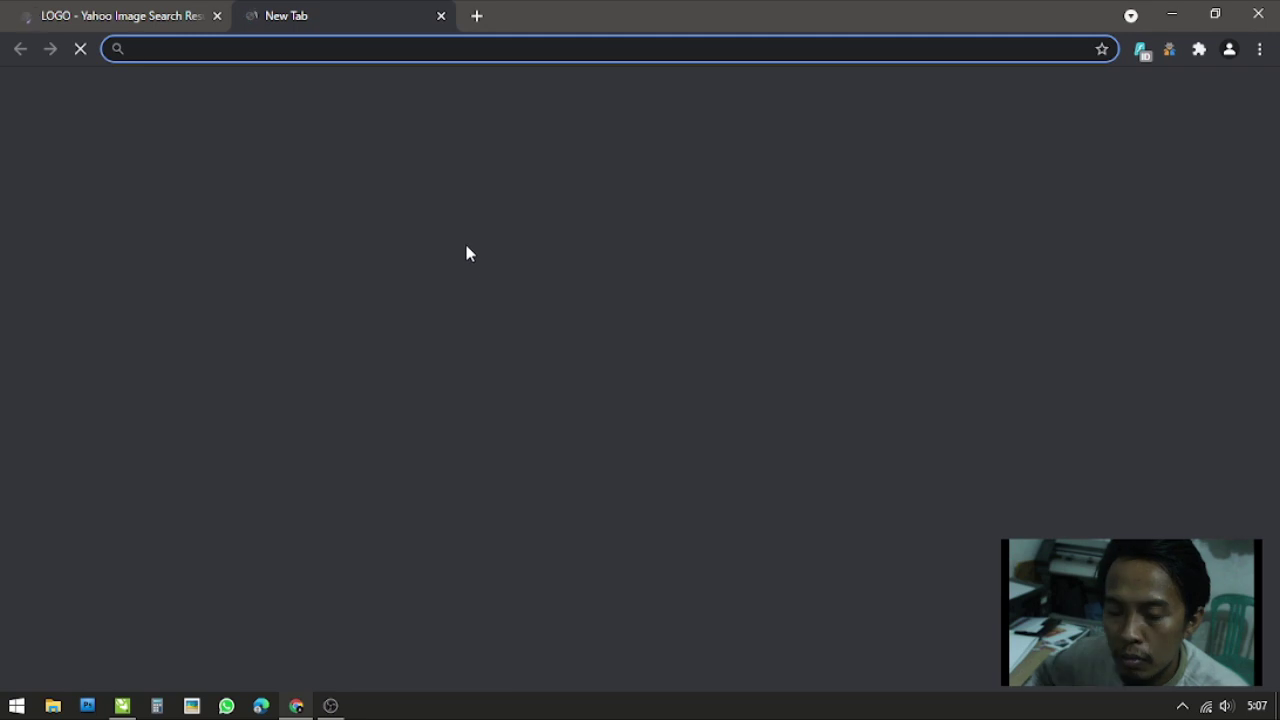
text(Google.com)
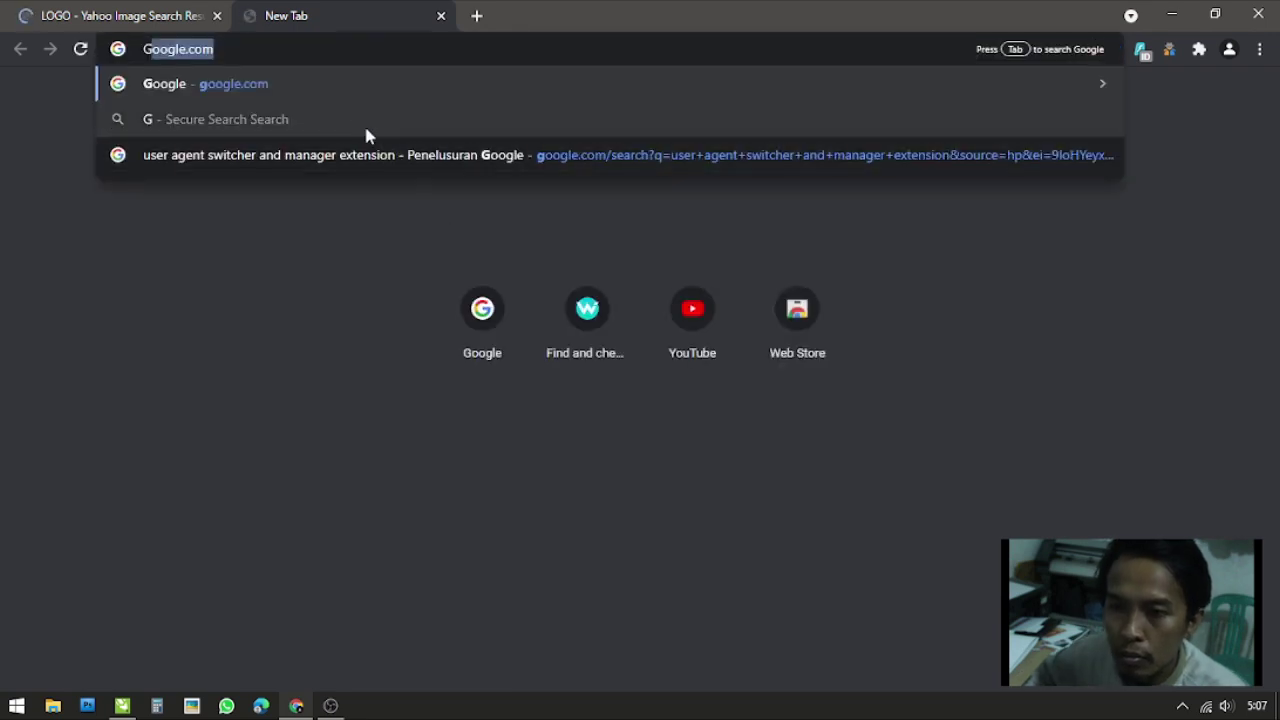
click(353, 90)
click(218, 16)
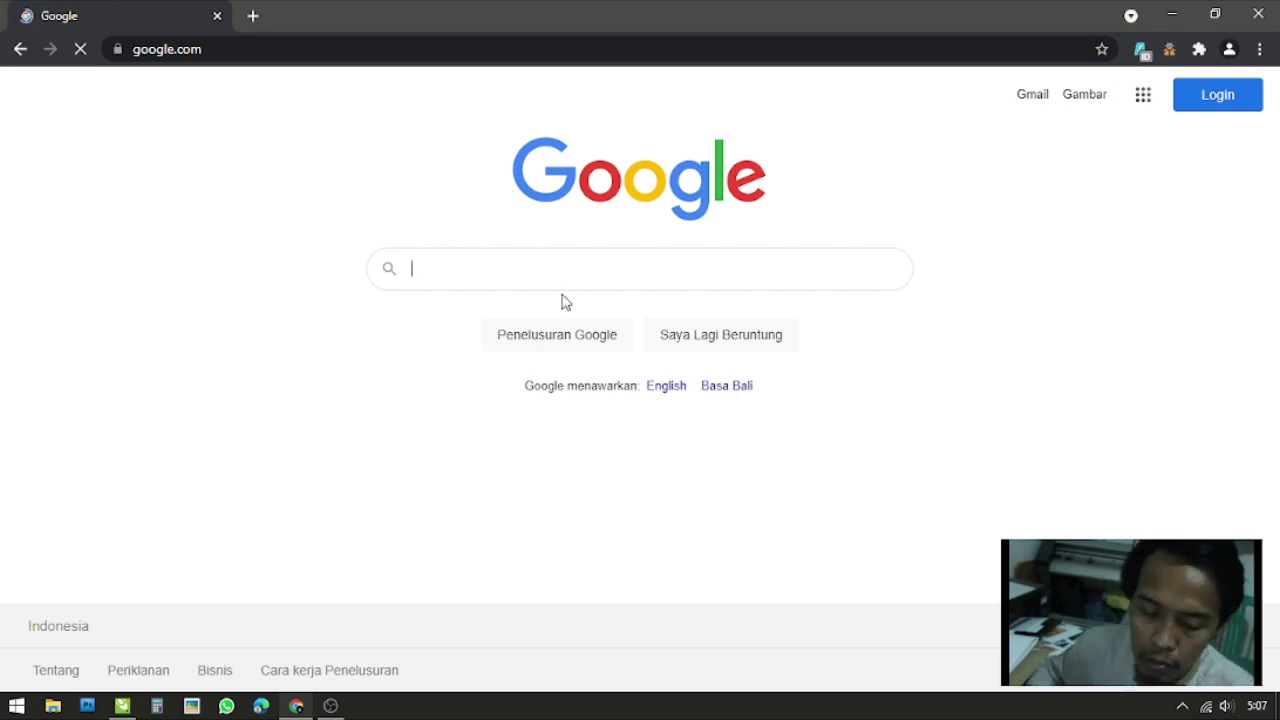
Search Google for LOGO PNG and show the image results
text(LOGO PNG)
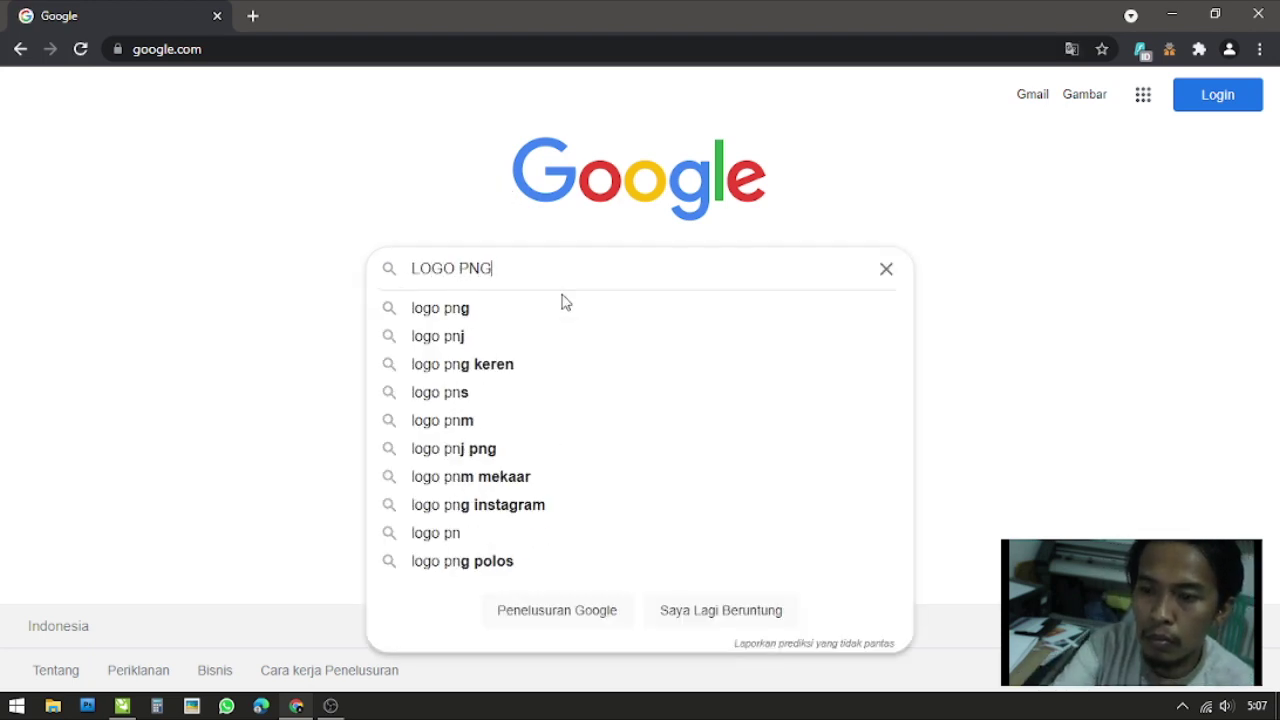
key(Return)
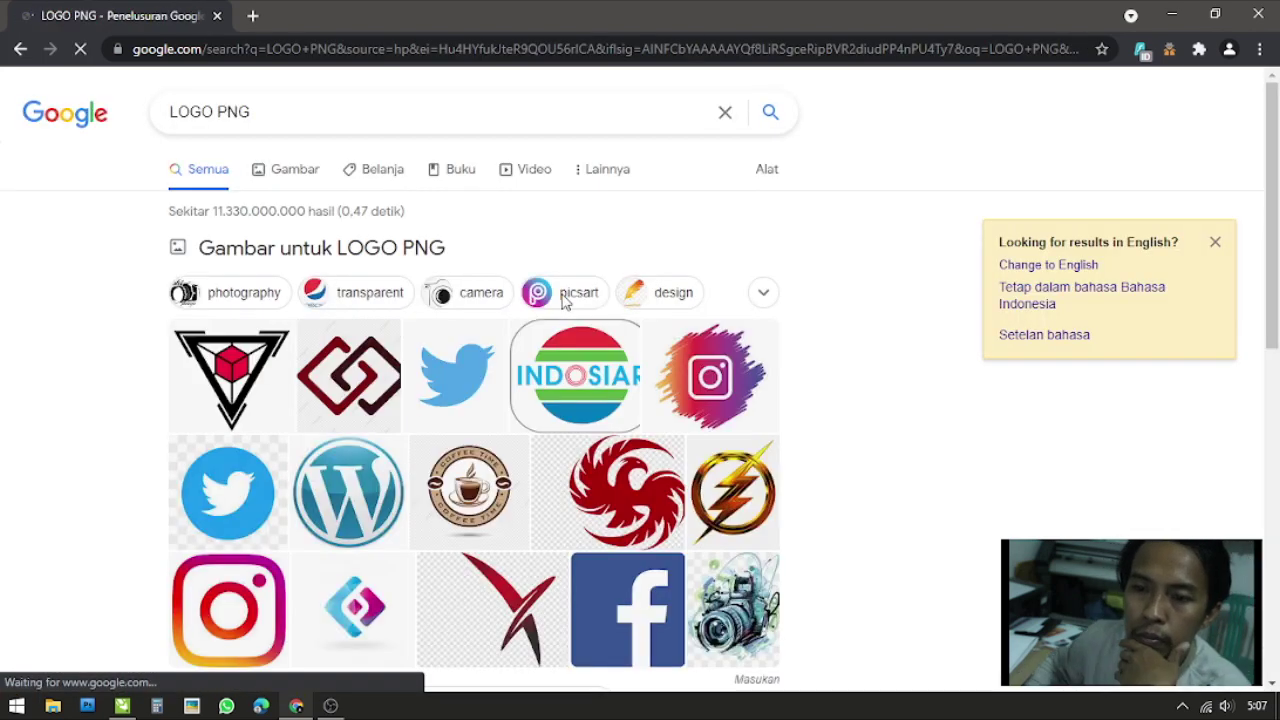
click(294, 172)
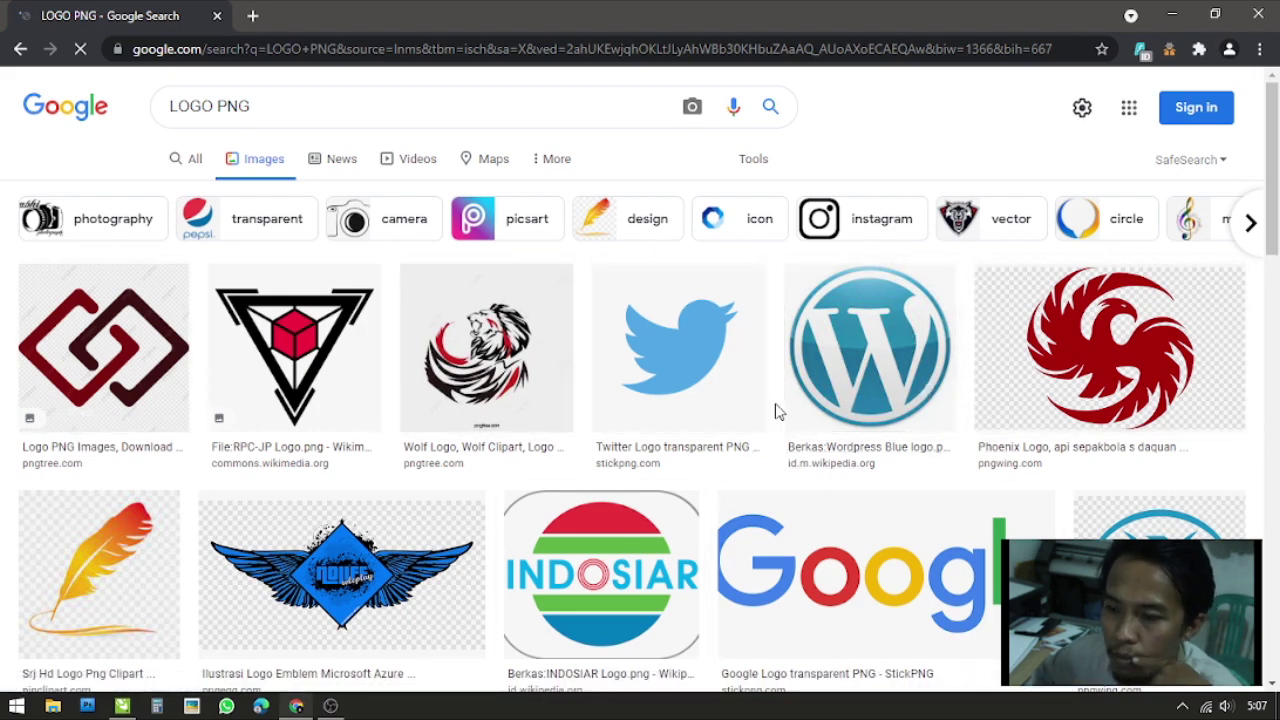
Look through the LOGO PNG image results and open the square blue Facebook logo in a new tab
scroll(760, 412, down, 4)
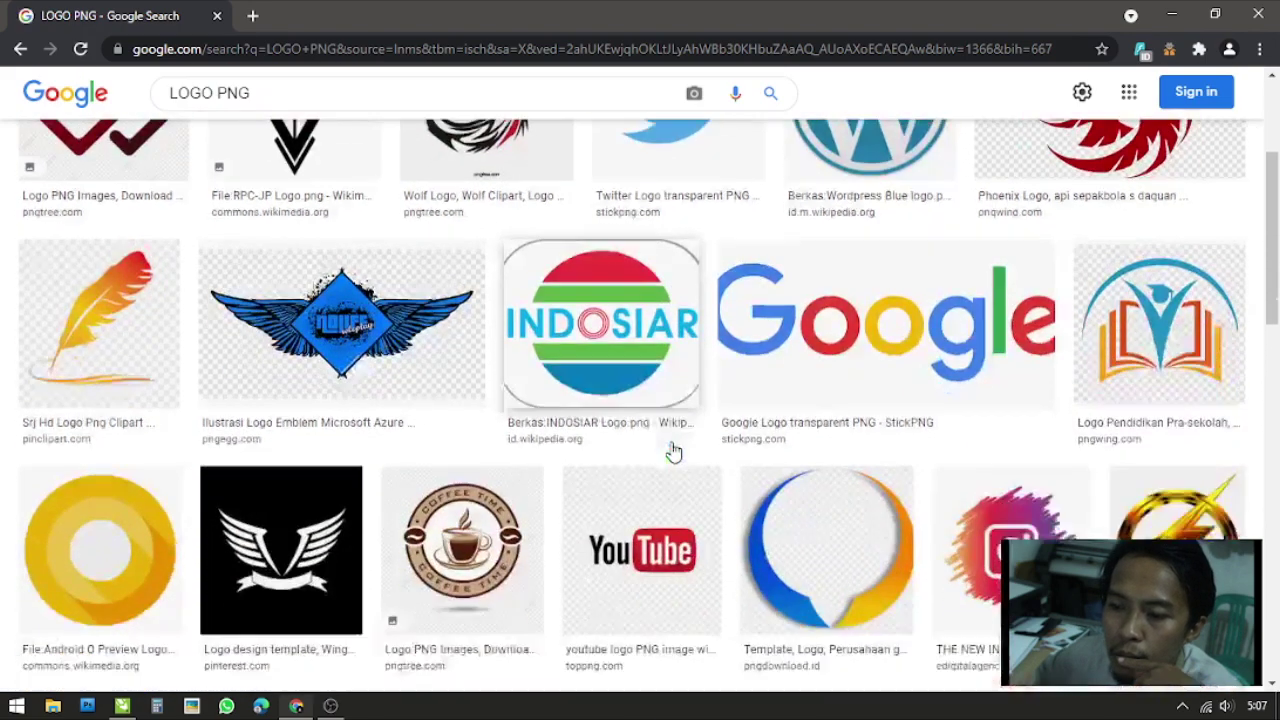
scroll(668, 445, down, 4)
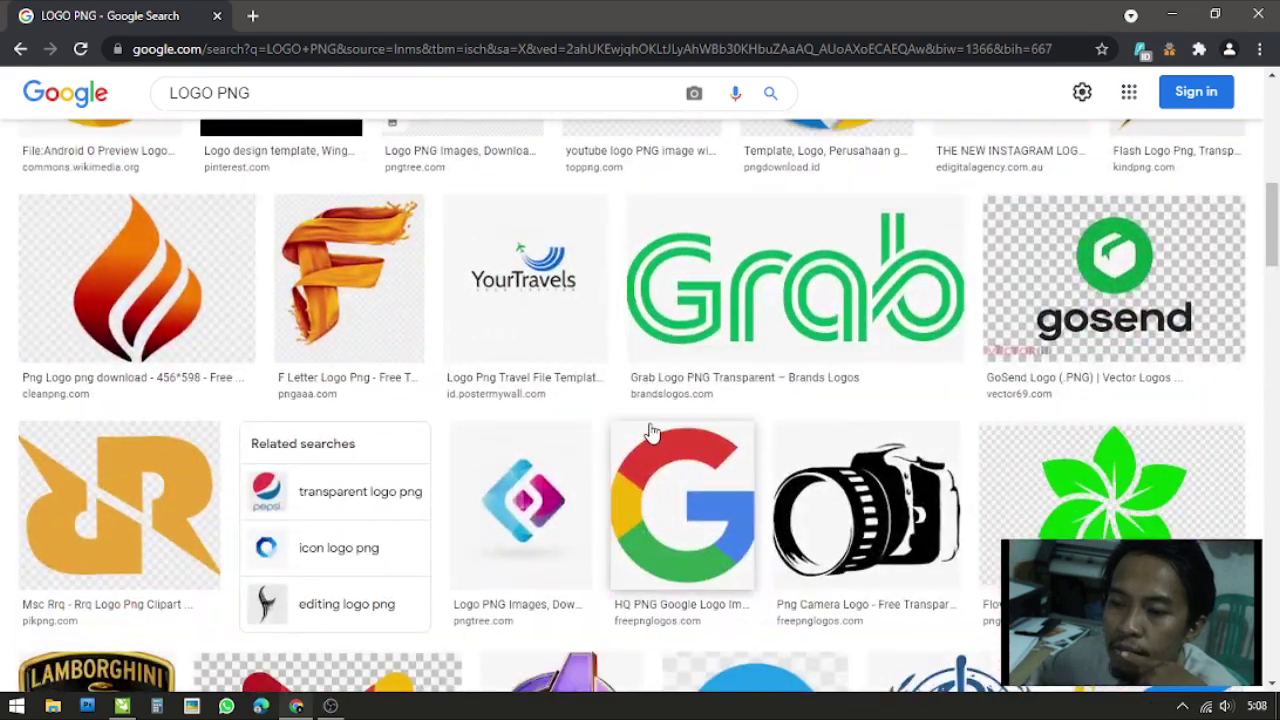
scroll(494, 390, down, 2)
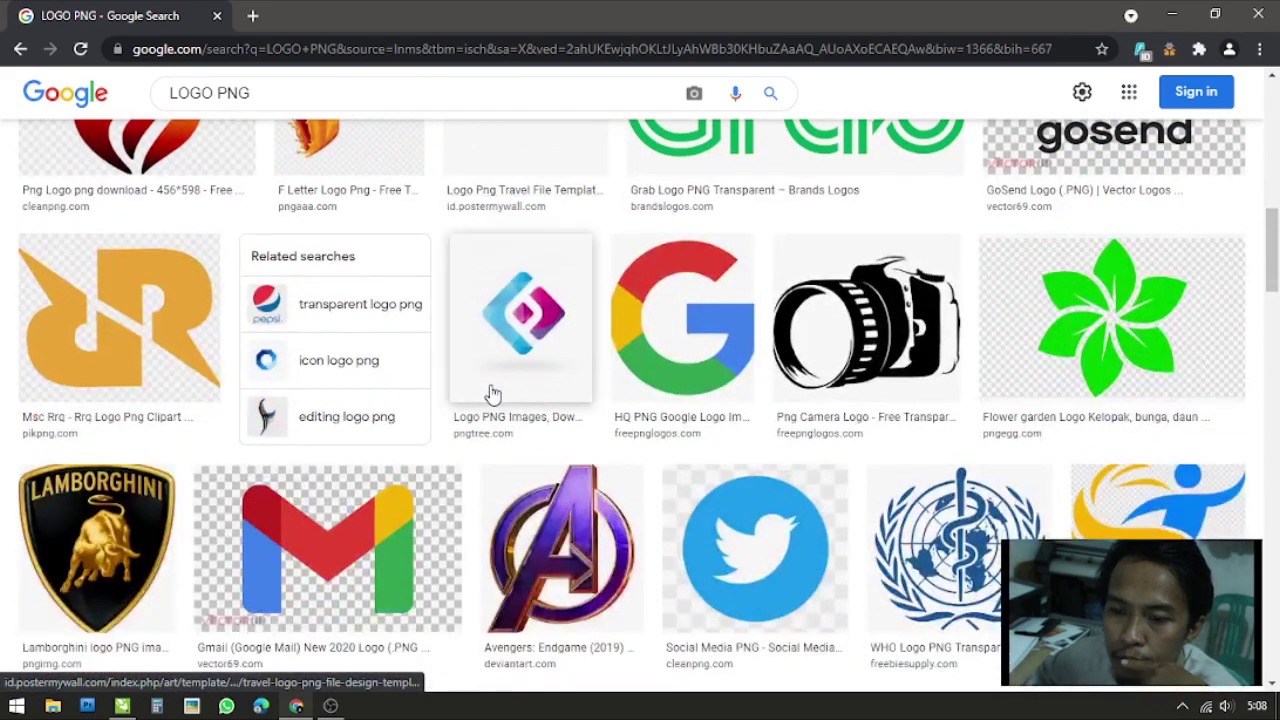
scroll(494, 394, down, 4)
scroll(514, 443, up, 1)
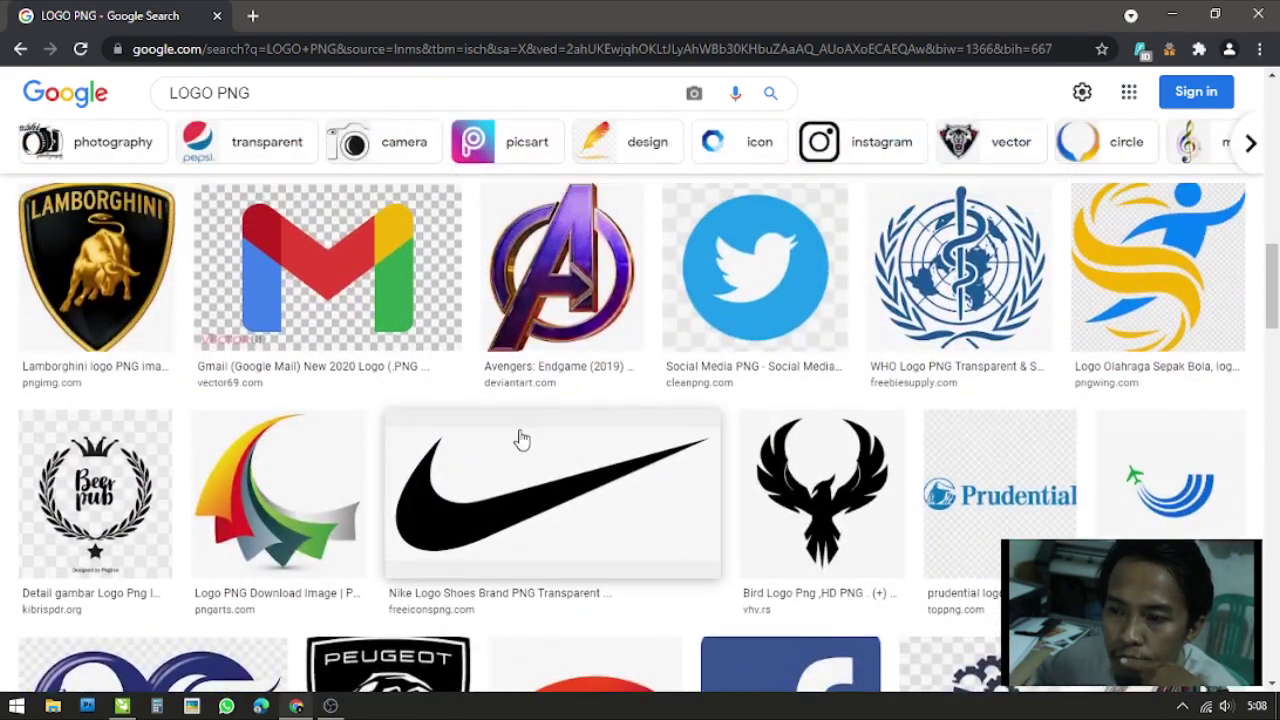
scroll(522, 436, down, 2)
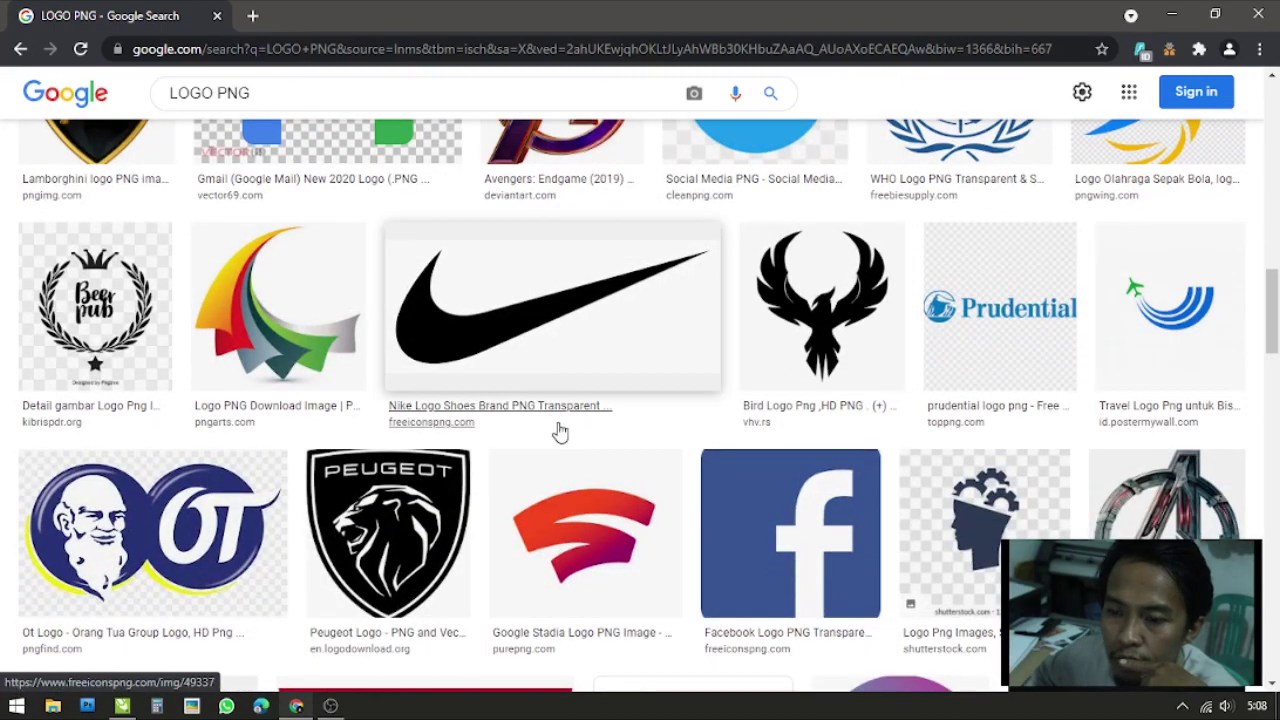
scroll(560, 430, down, 3)
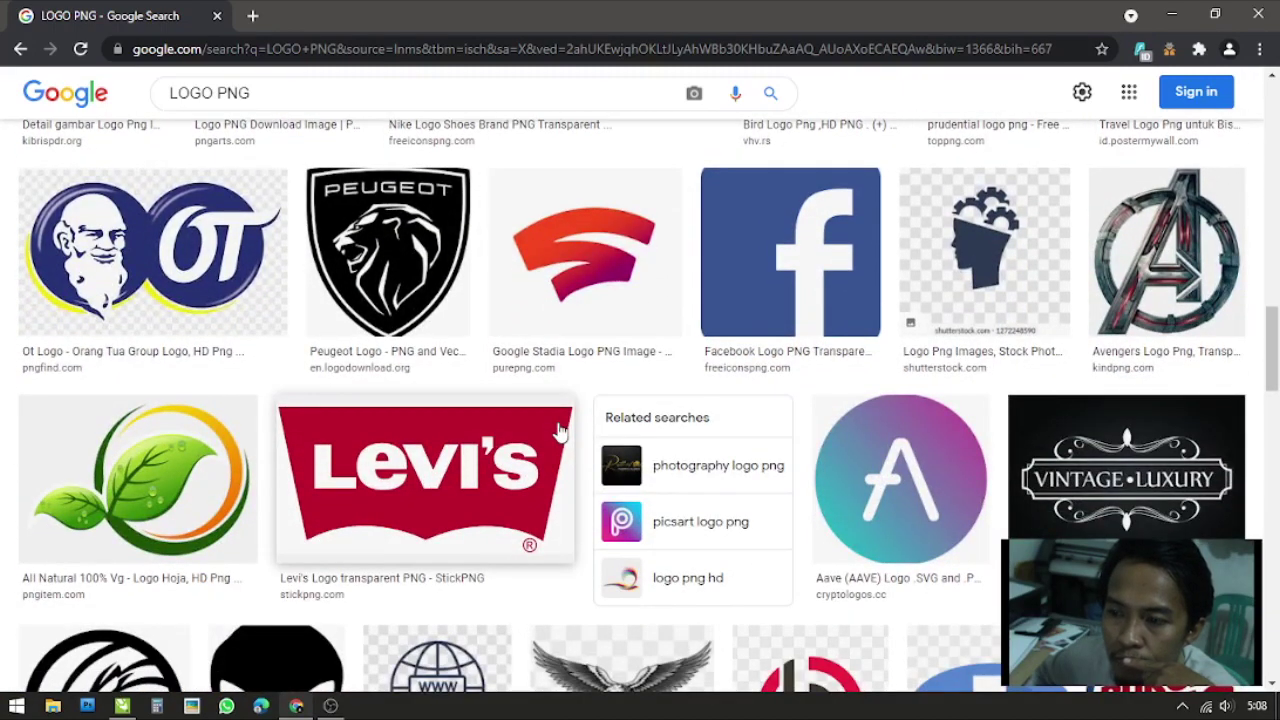
right_click(823, 263)
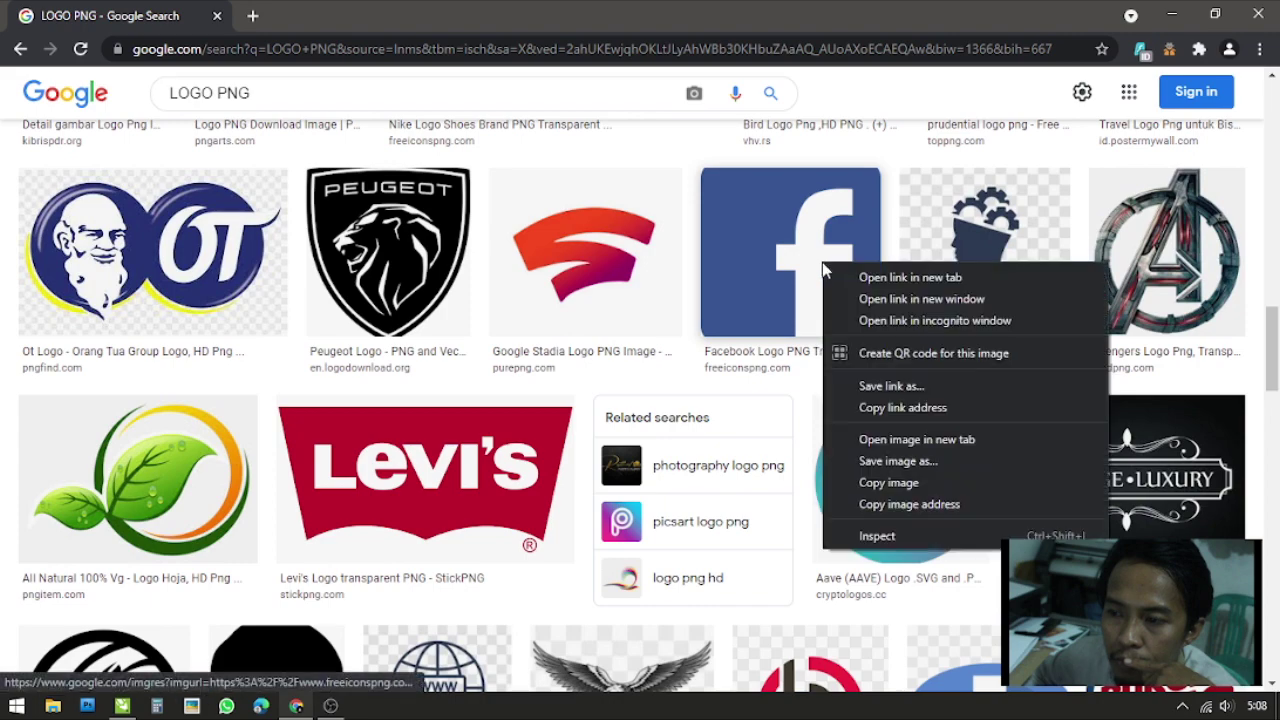
click(850, 276)
Find the Arena of Valor logo further down the image results and open it in a new tab
scroll(851, 291, down, 5)
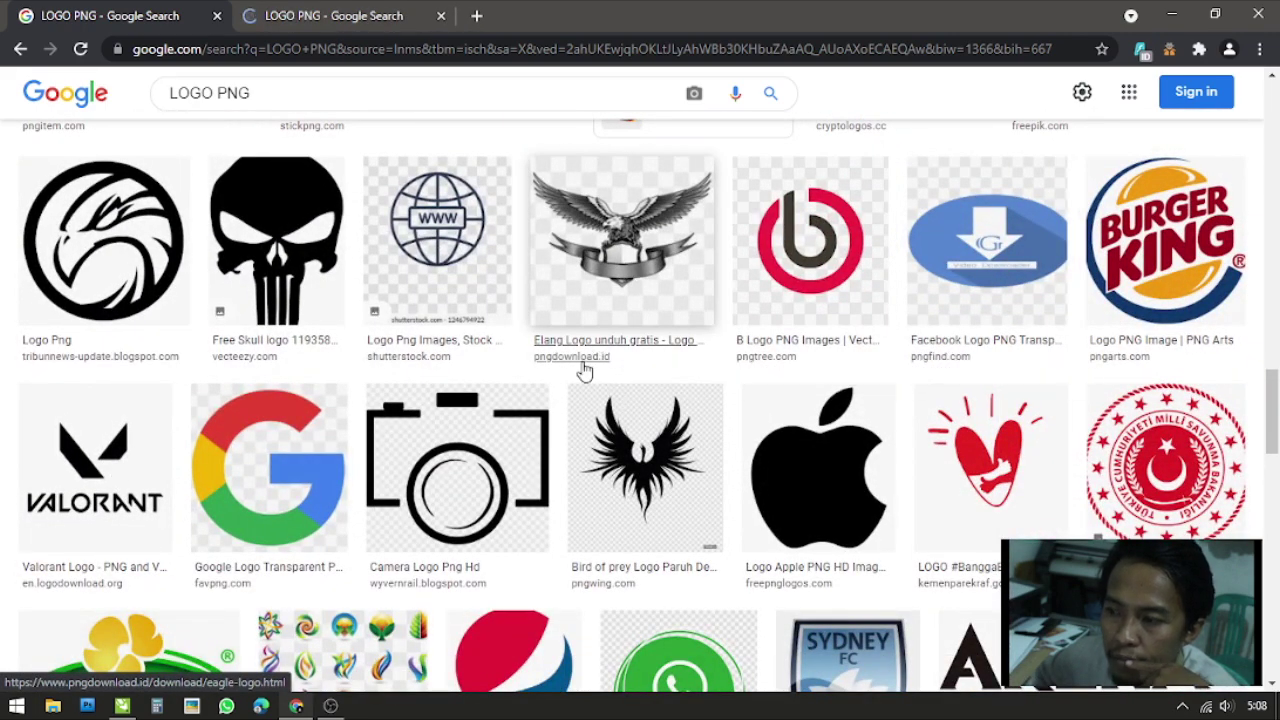
scroll(300, 455, down, 4)
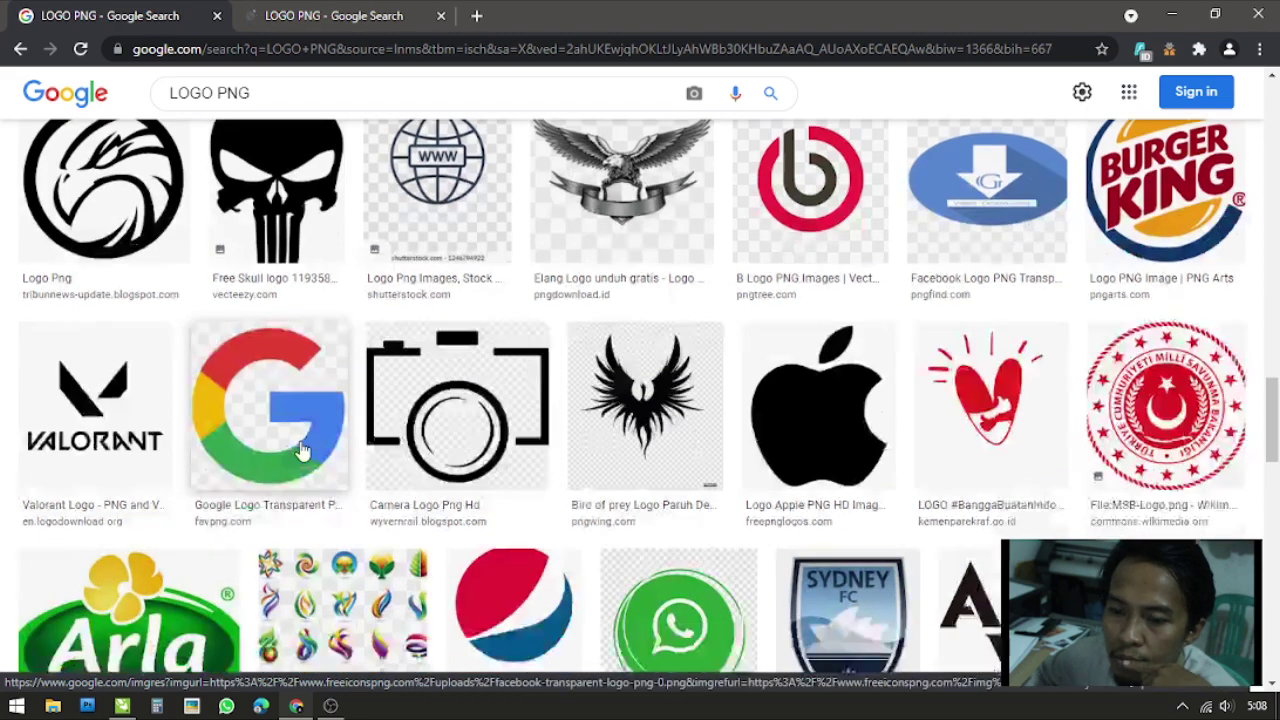
scroll(299, 448, up, 1)
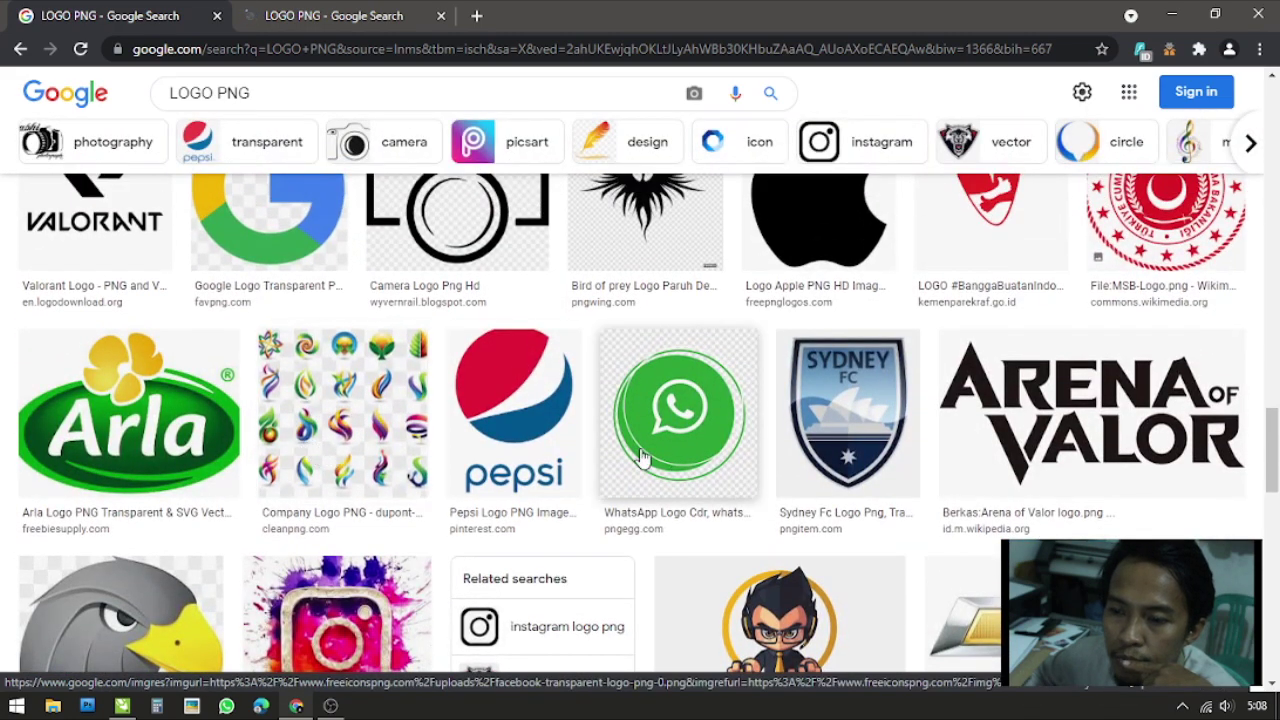
scroll(642, 457, down, 2)
scroll(663, 451, up, 1)
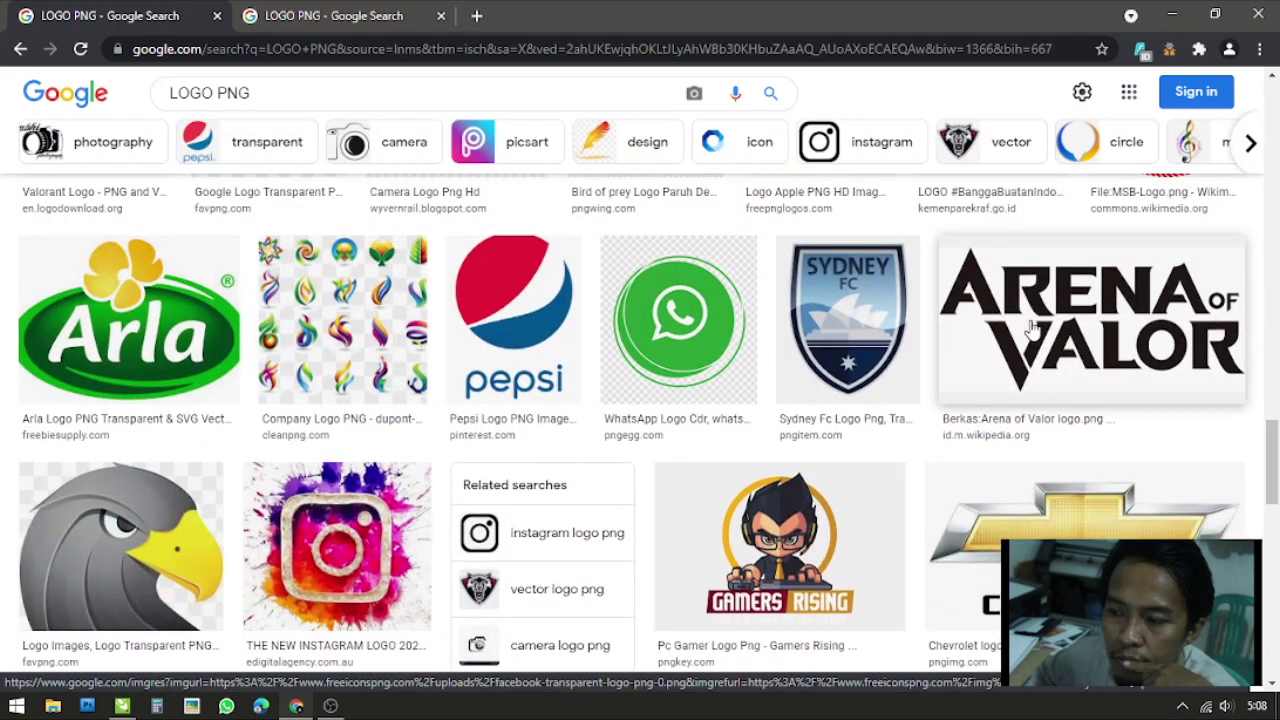
right_click(1033, 325)
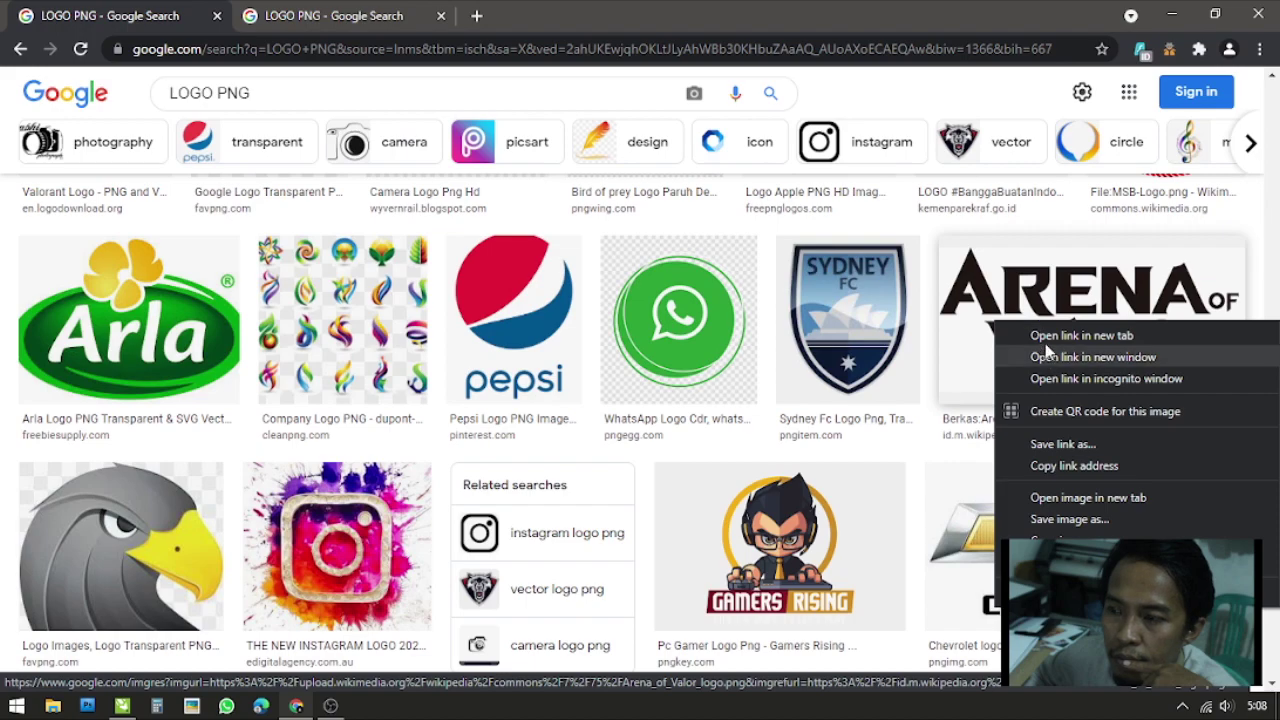
click(1055, 340)
Look through the remaining LOGO PNG images and change the image search to LOGO JPEG
scroll(343, 508, down, 3)
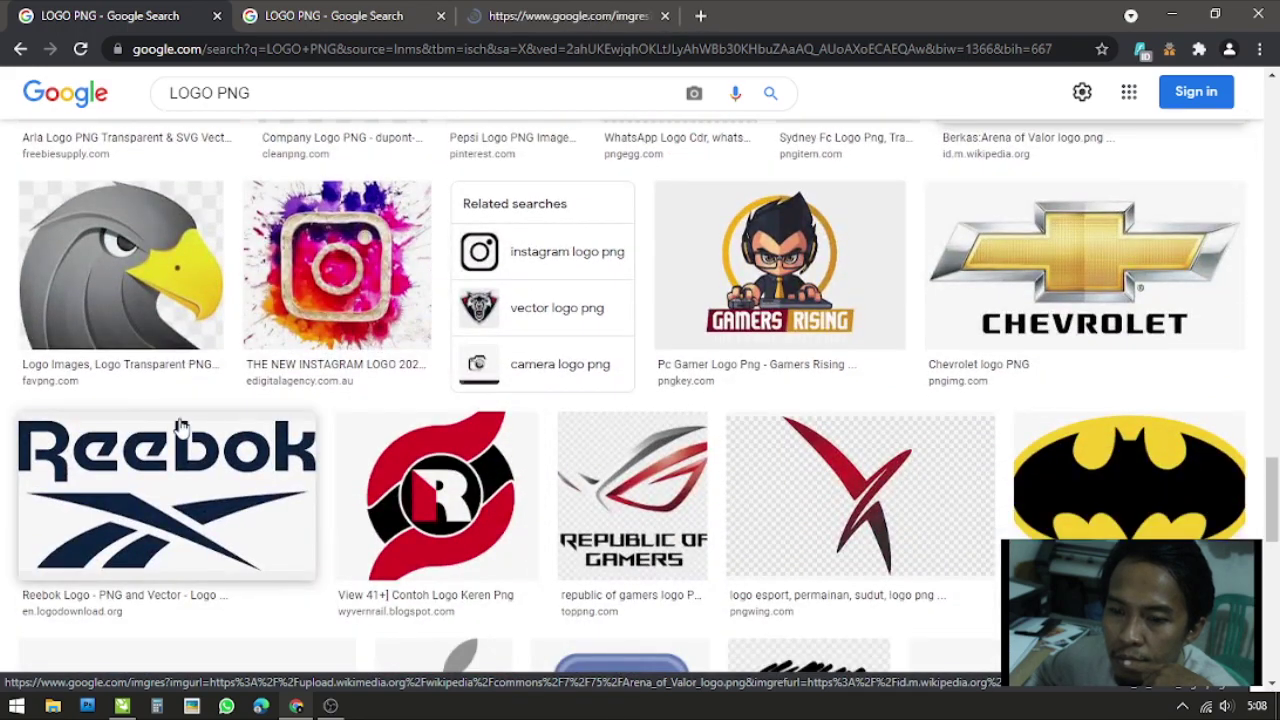
scroll(177, 429, down, 2)
scroll(283, 458, down, 3)
scroll(283, 458, down, 6)
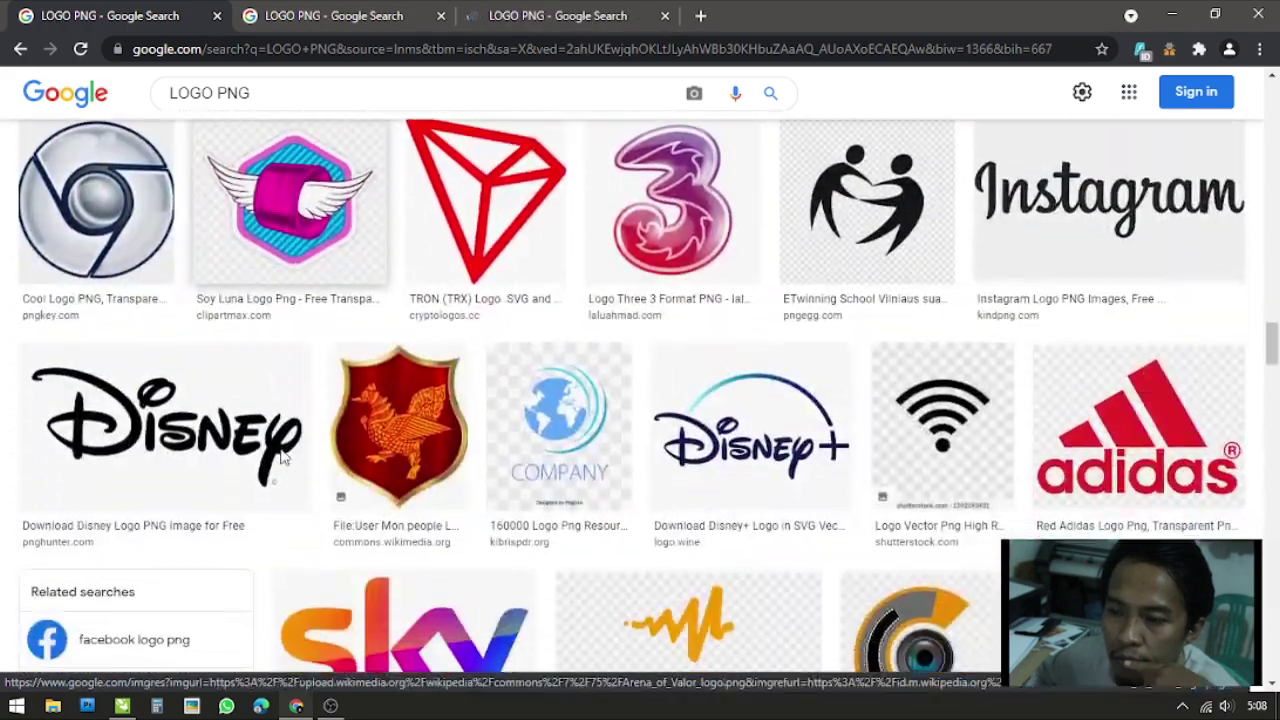
scroll(283, 458, down, 3)
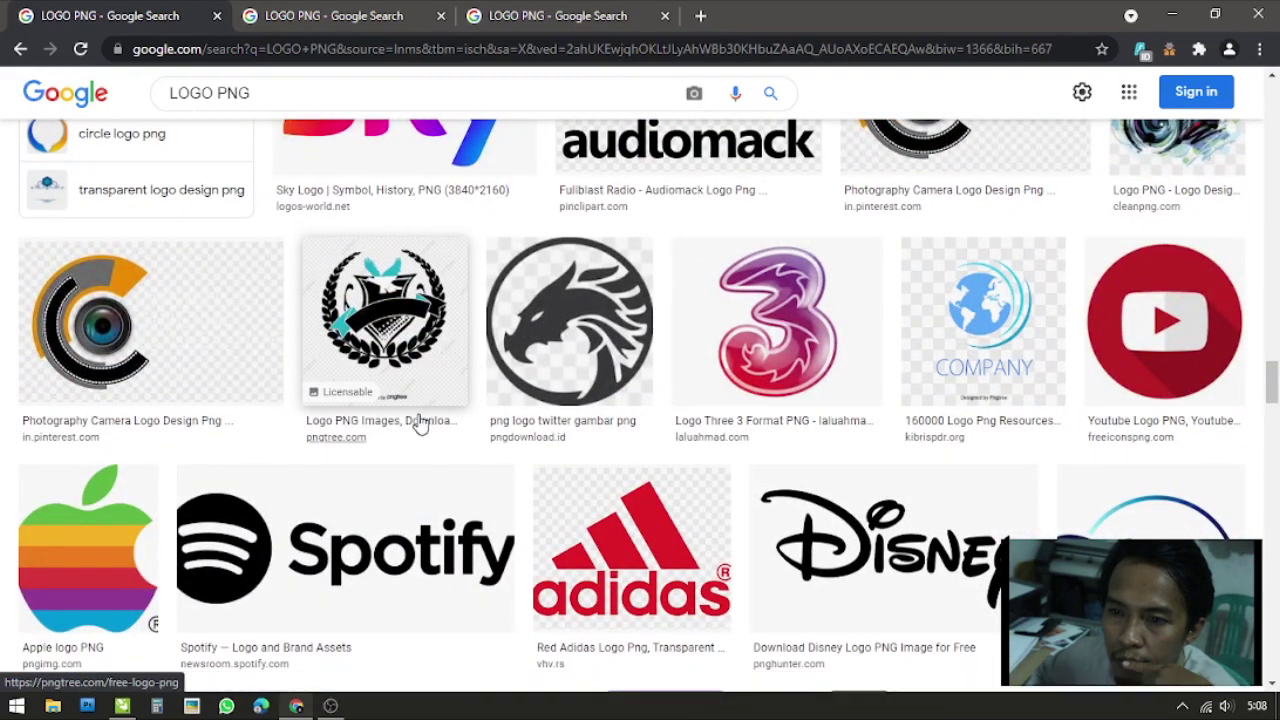
click(298, 89)
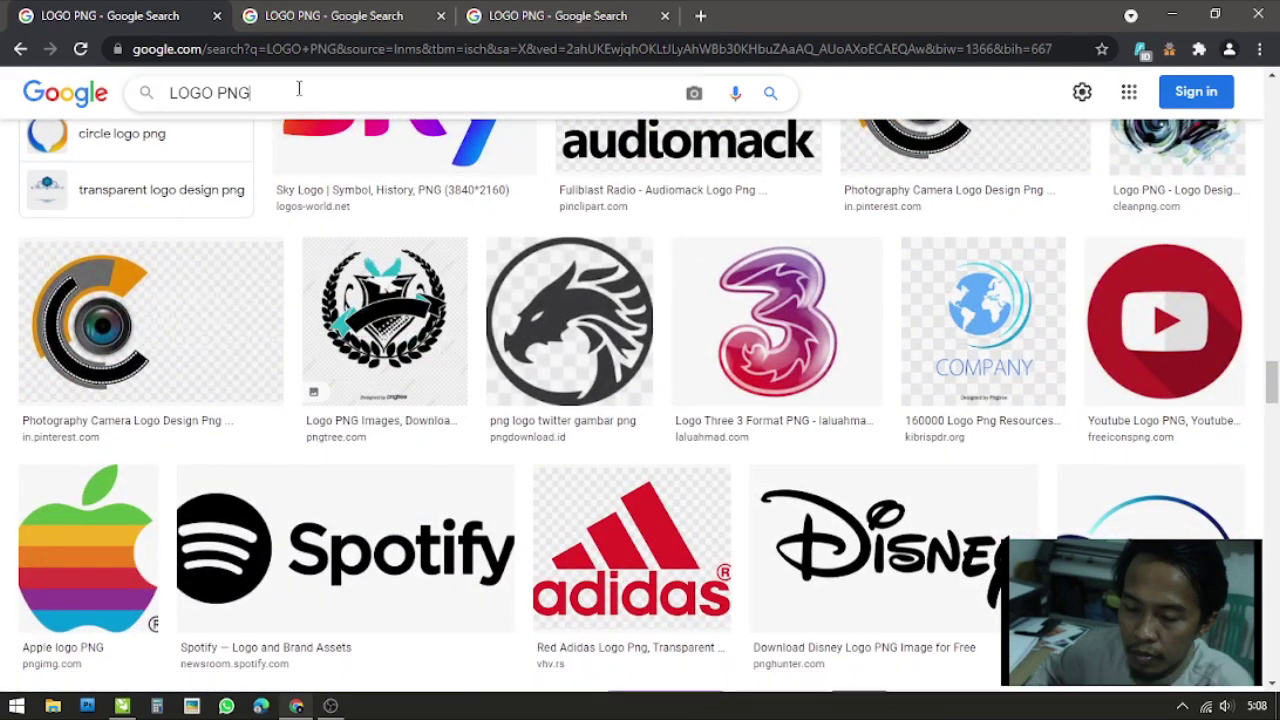
key(BackSpace)
key(BackSpace)
key(BackSpace)
text(JPEG)
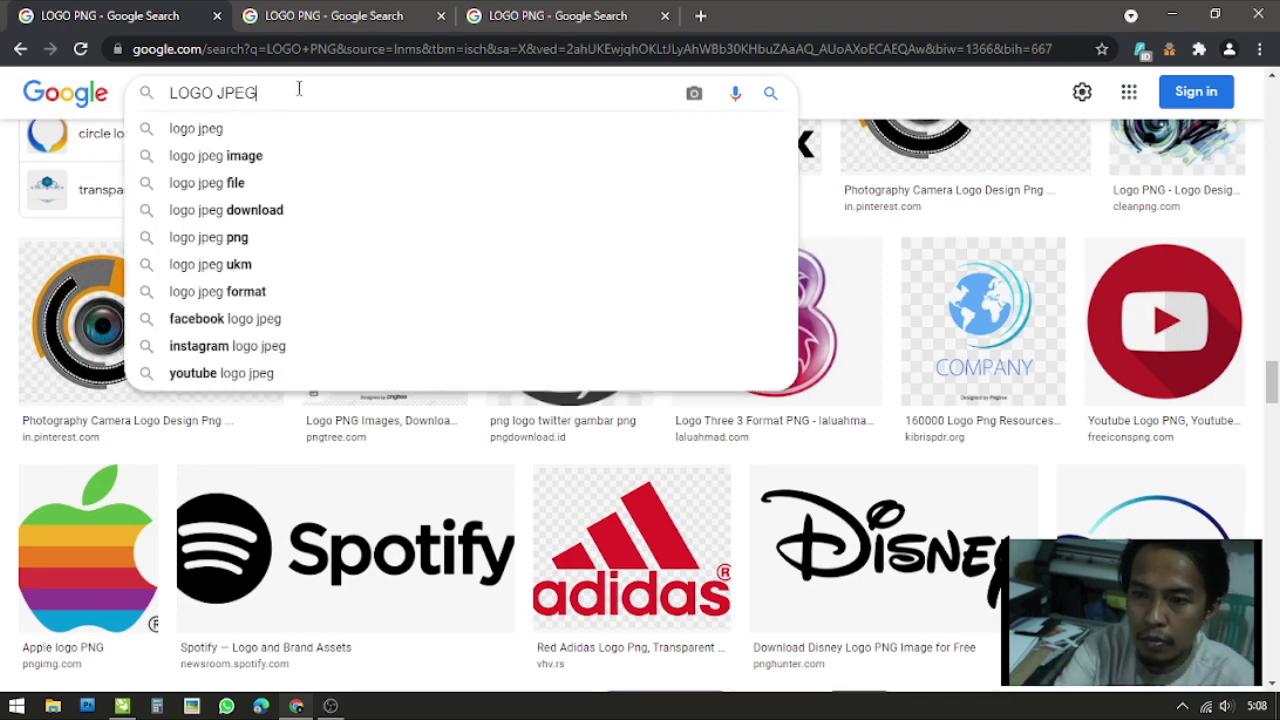
key(Return)
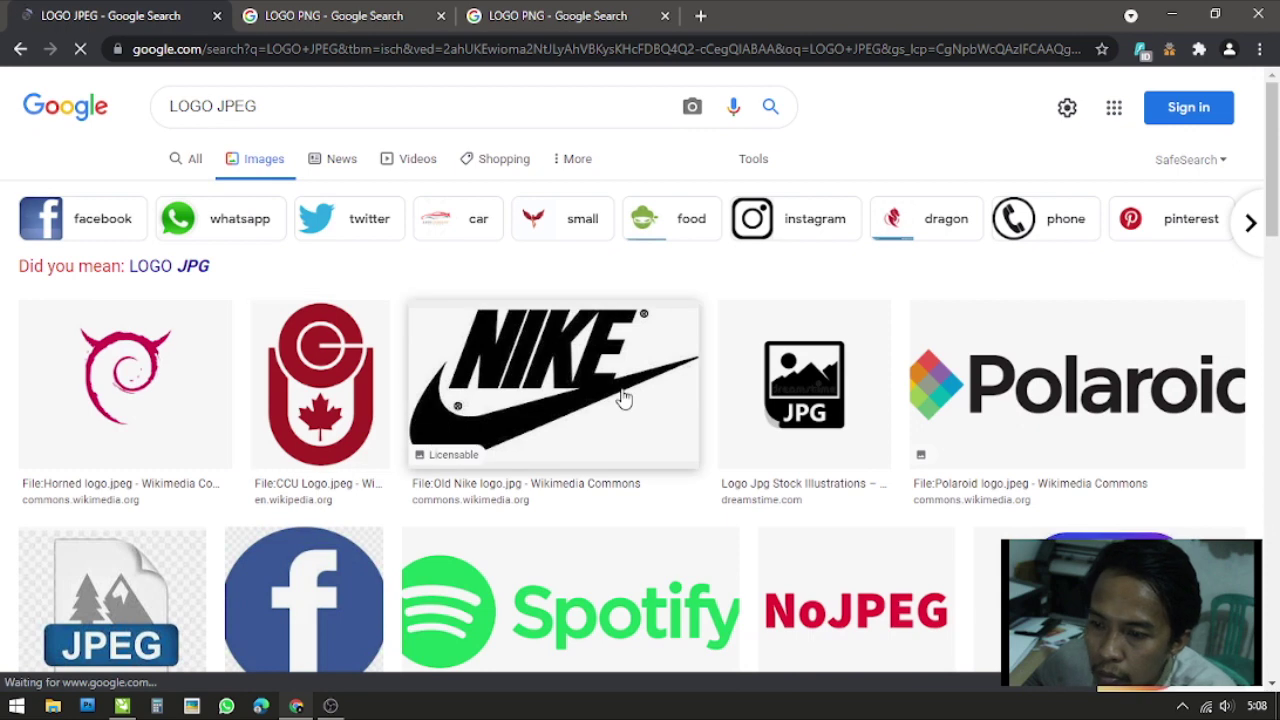
Look through the LOGO JPEG image results and preview the black Apple logo with its related images
scroll(623, 396, down, 2)
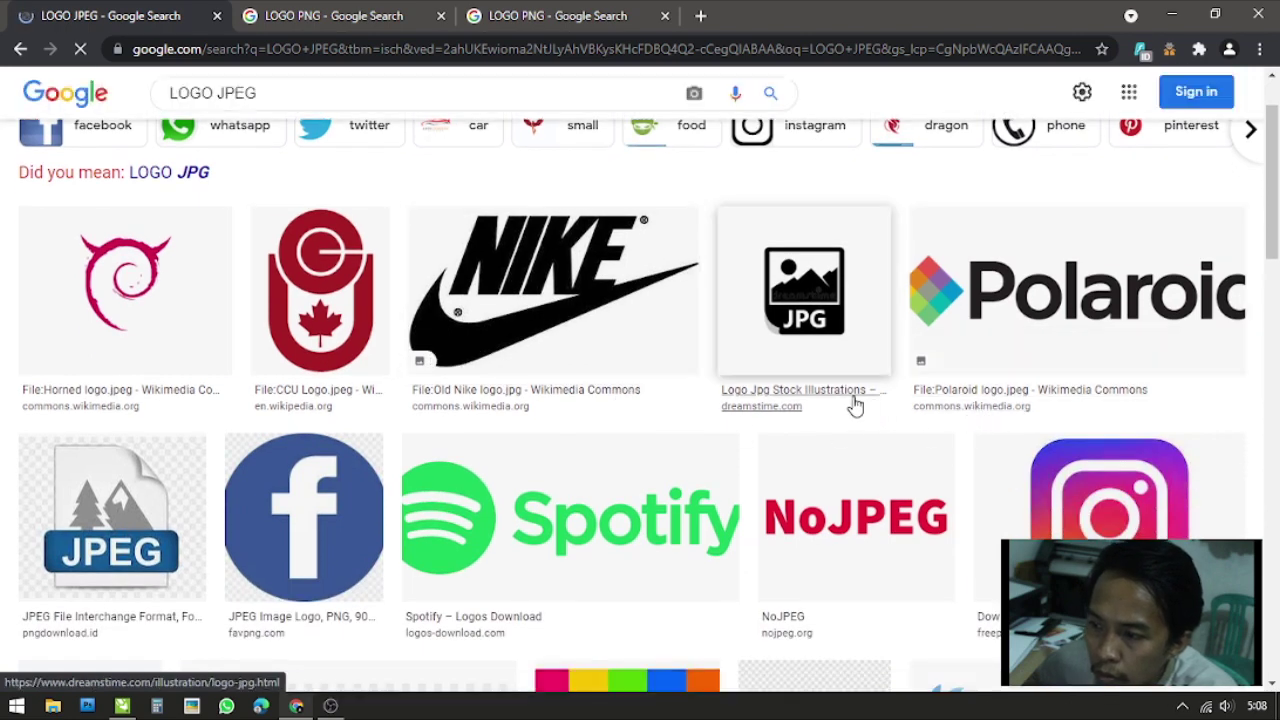
scroll(628, 396, down, 1)
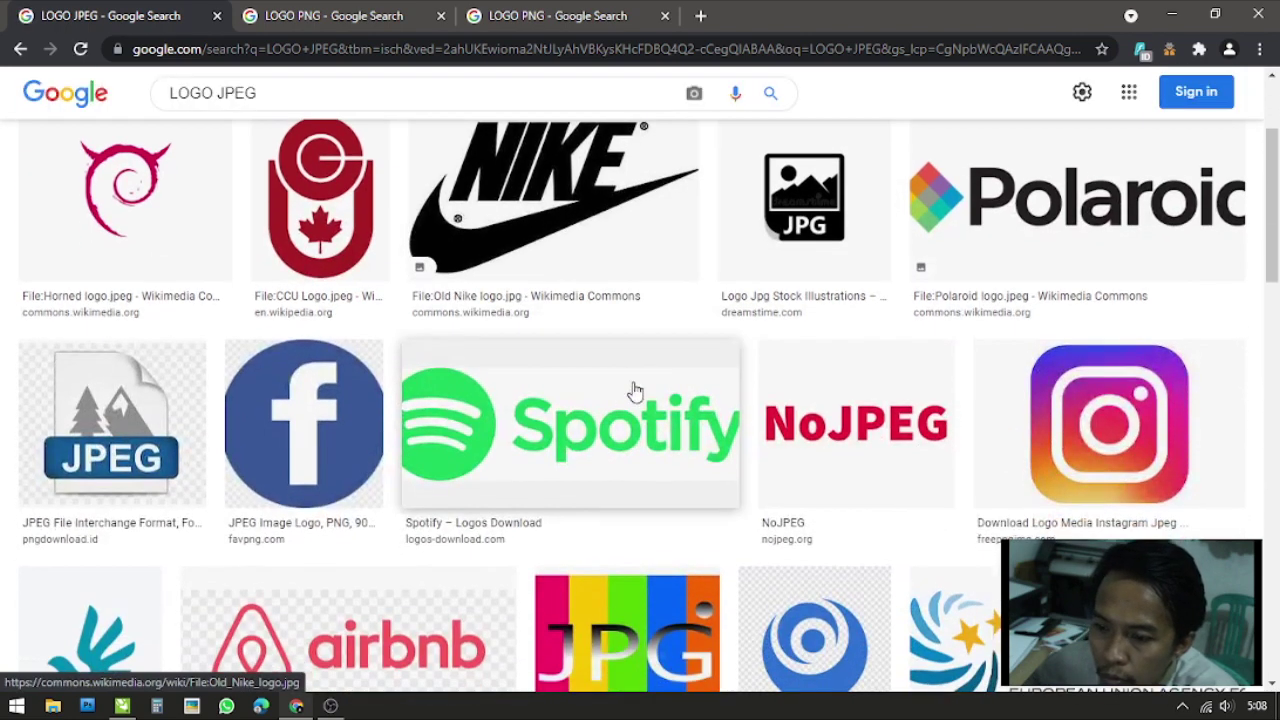
scroll(815, 282, down, 1)
scroll(815, 282, down, 2)
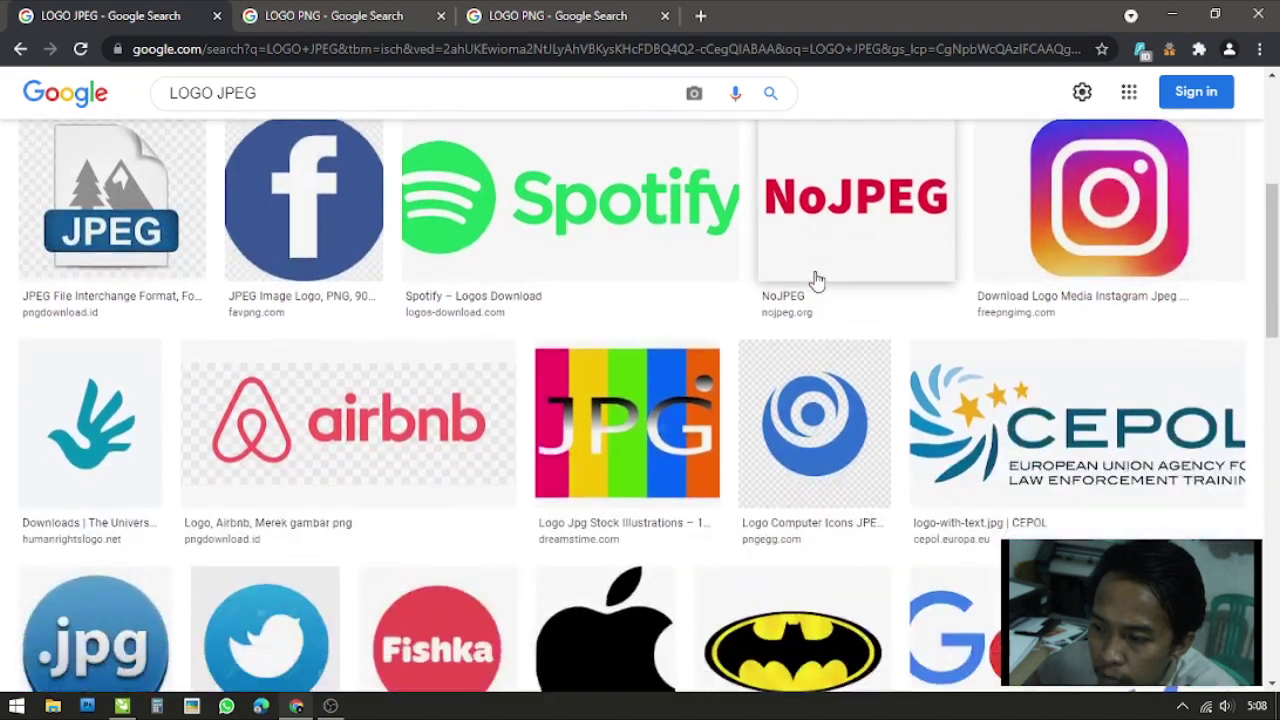
scroll(665, 330, down, 3)
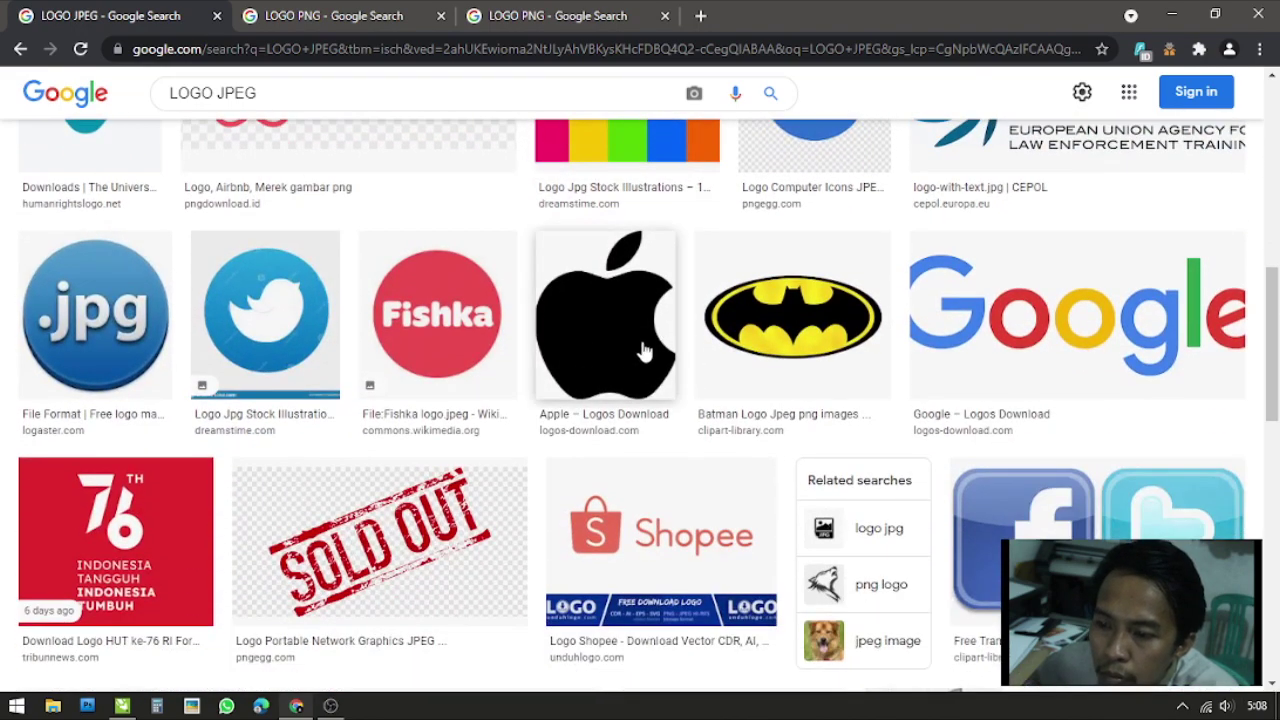
click(643, 352)
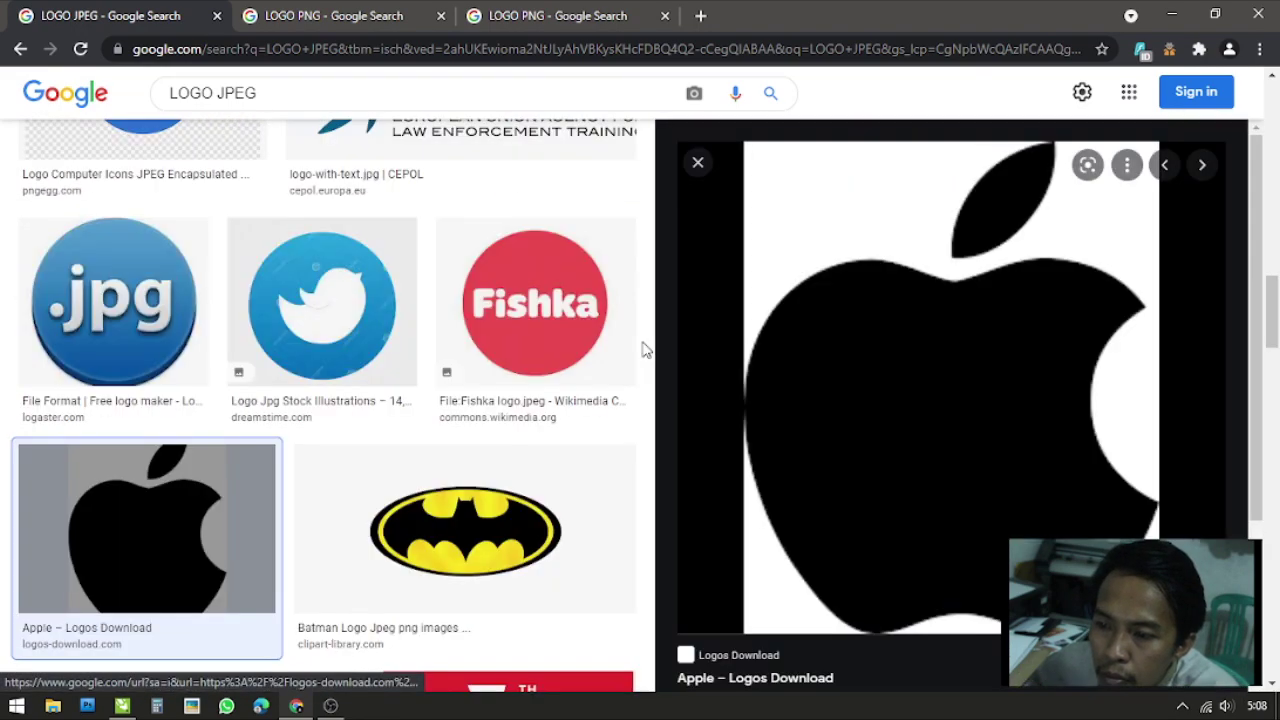
scroll(990, 370, down, 5)
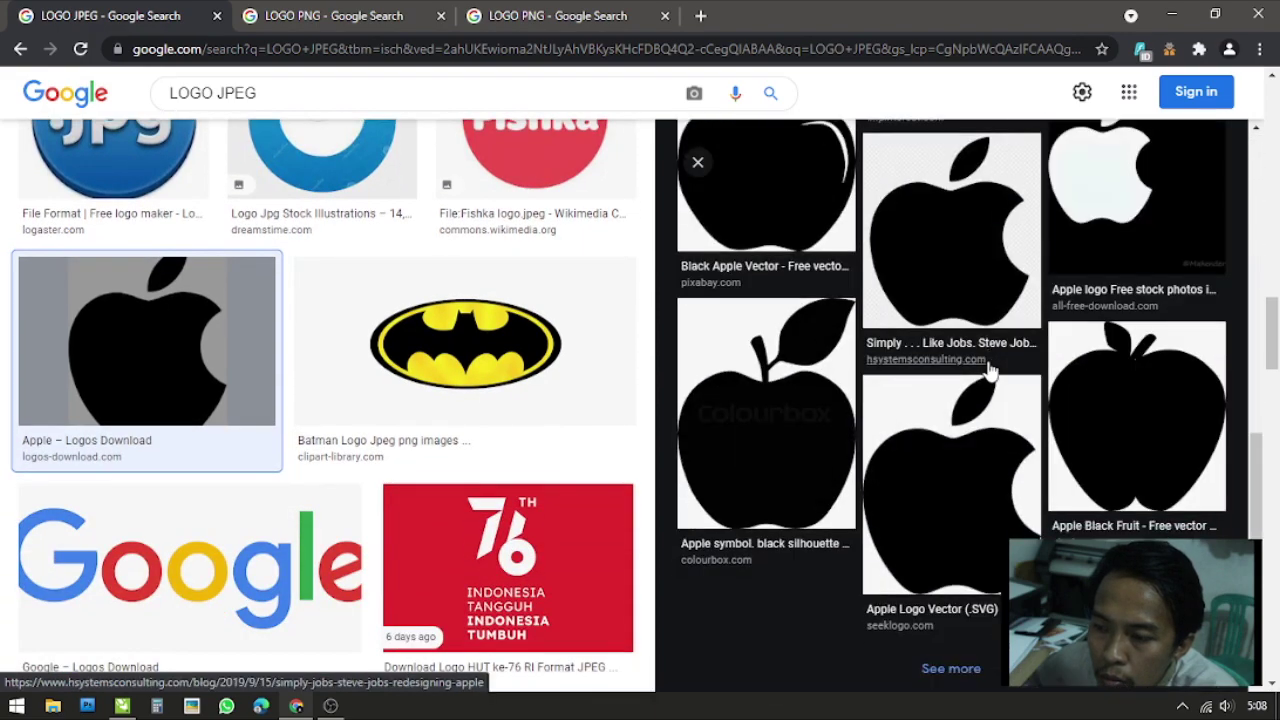
scroll(960, 360, up, 5)
Open the facebook wordmark image from The Glue Project in its own tab and close the tab with the square Facebook logo
scroll(430, 365, down, 8)
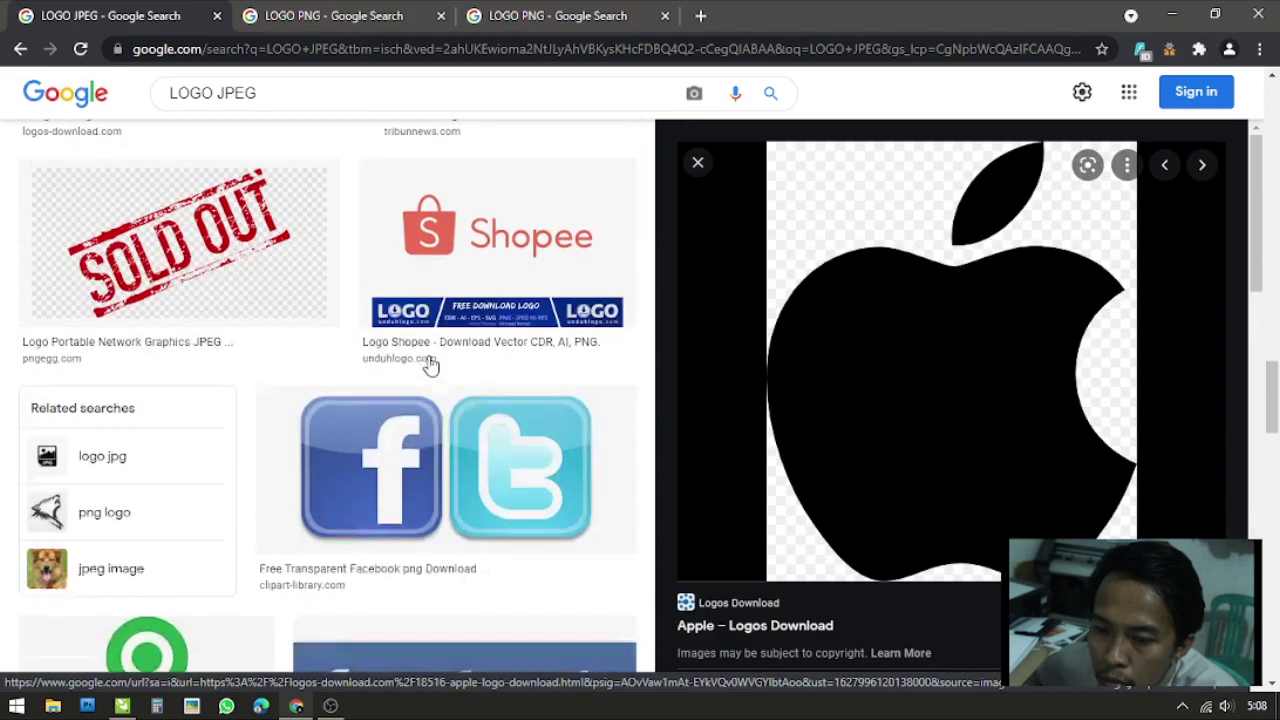
scroll(430, 365, down, 3)
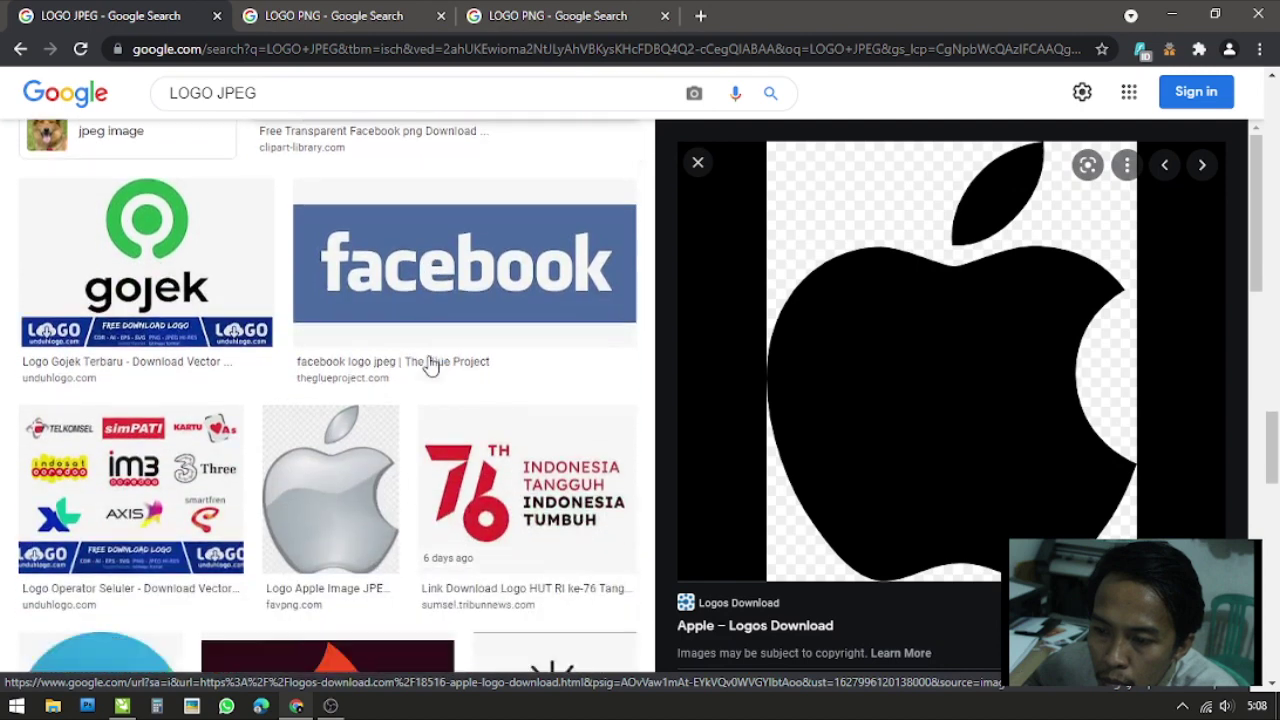
click(409, 251)
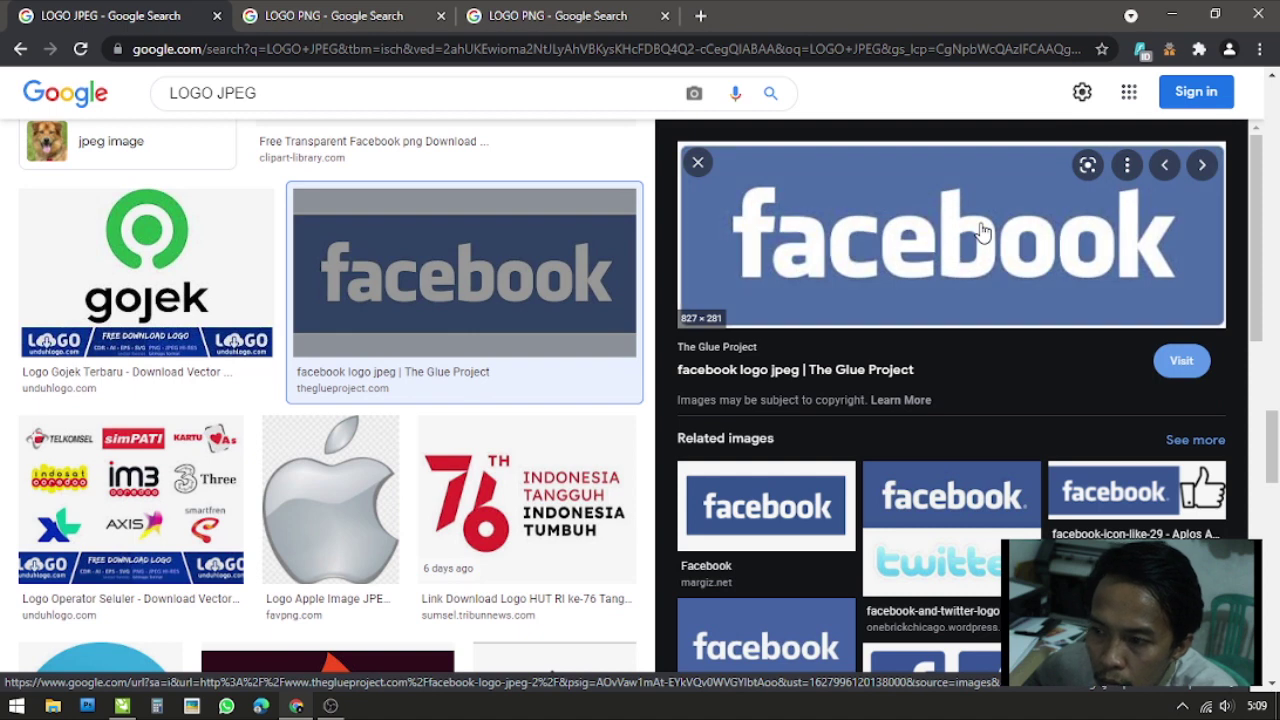
right_click(990, 146)
click(1124, 397)
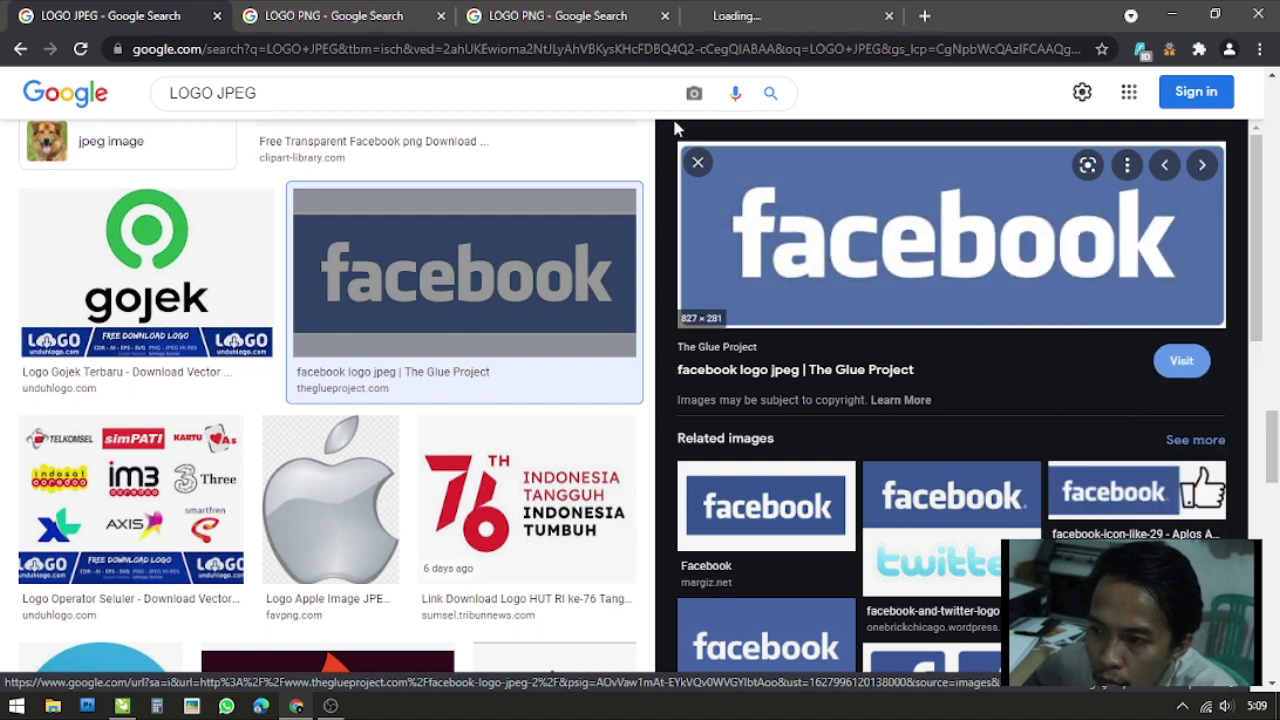
click(320, 15)
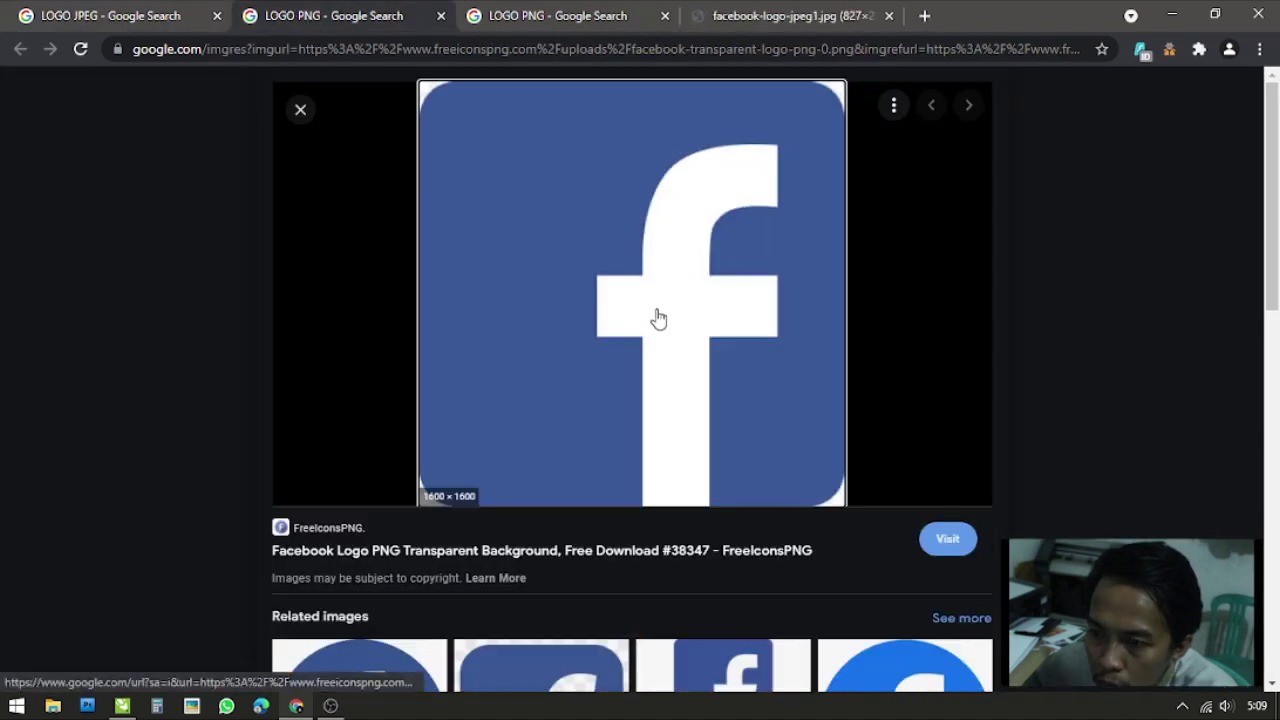
click(441, 15)
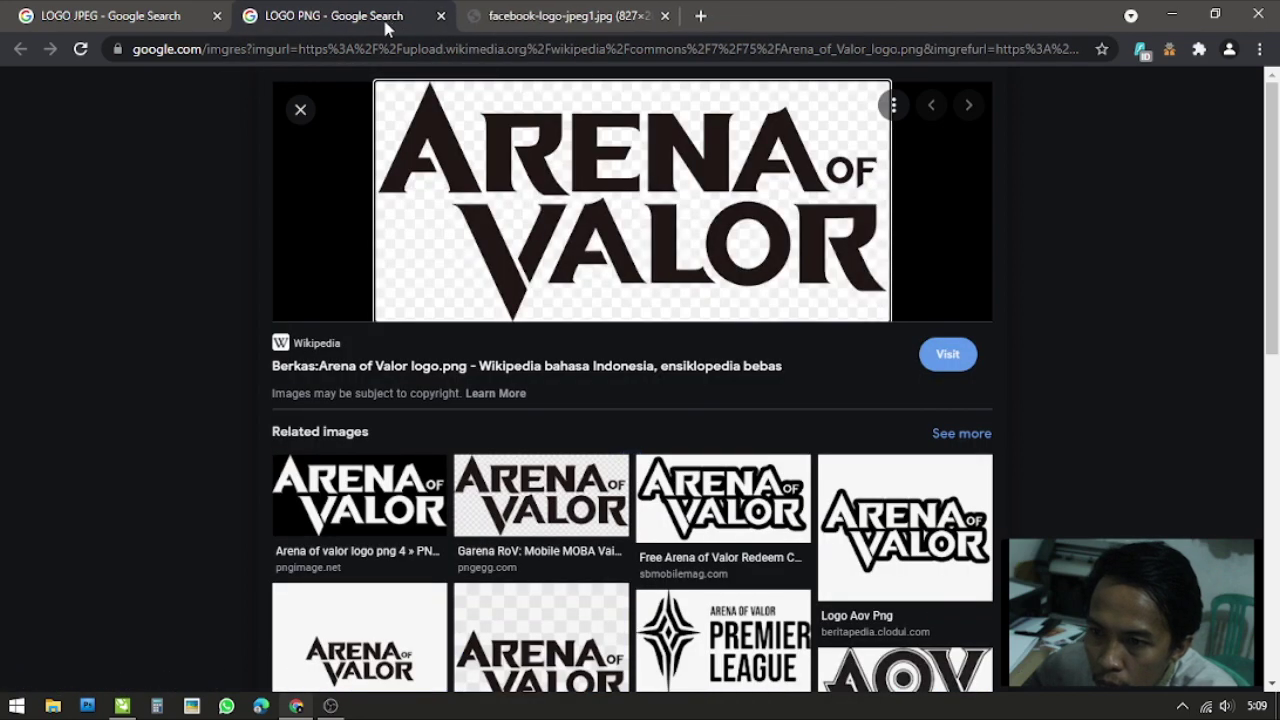
Browse the related Arena of Valor images and preview the outlined black-and-white Logo Aov Png from Beritajoss
scroll(790, 318, down, 1)
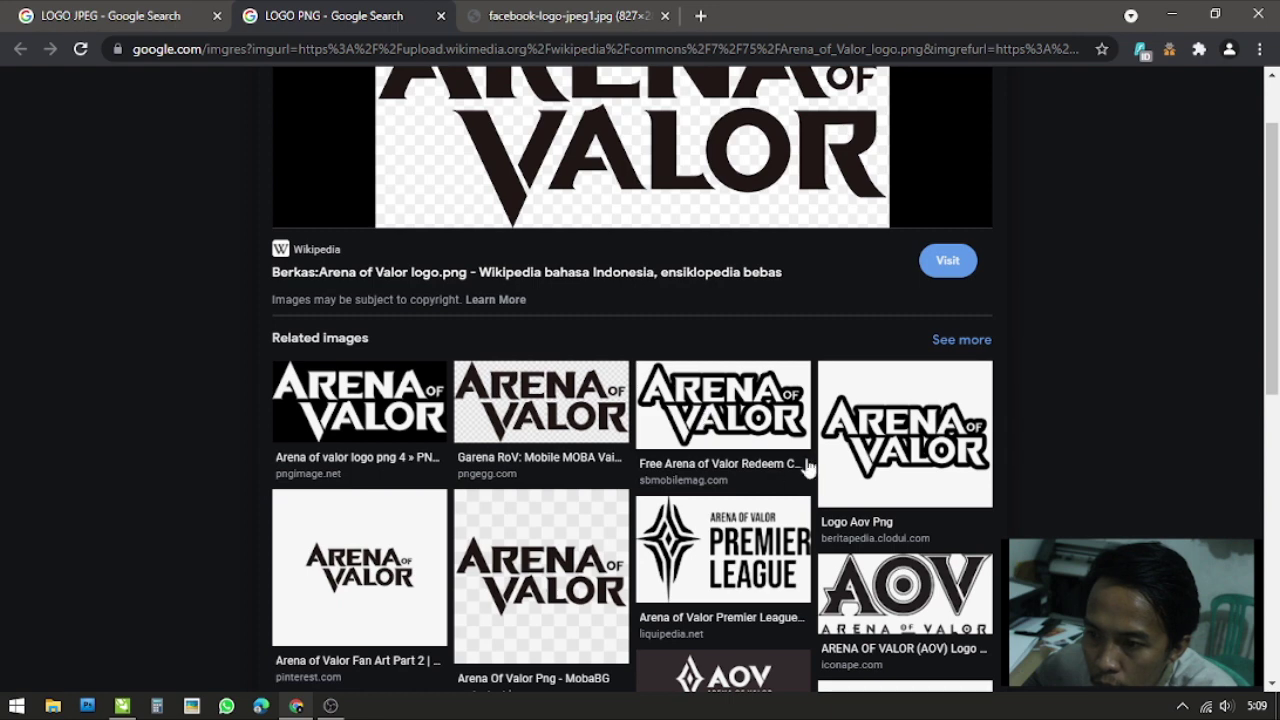
click(775, 432)
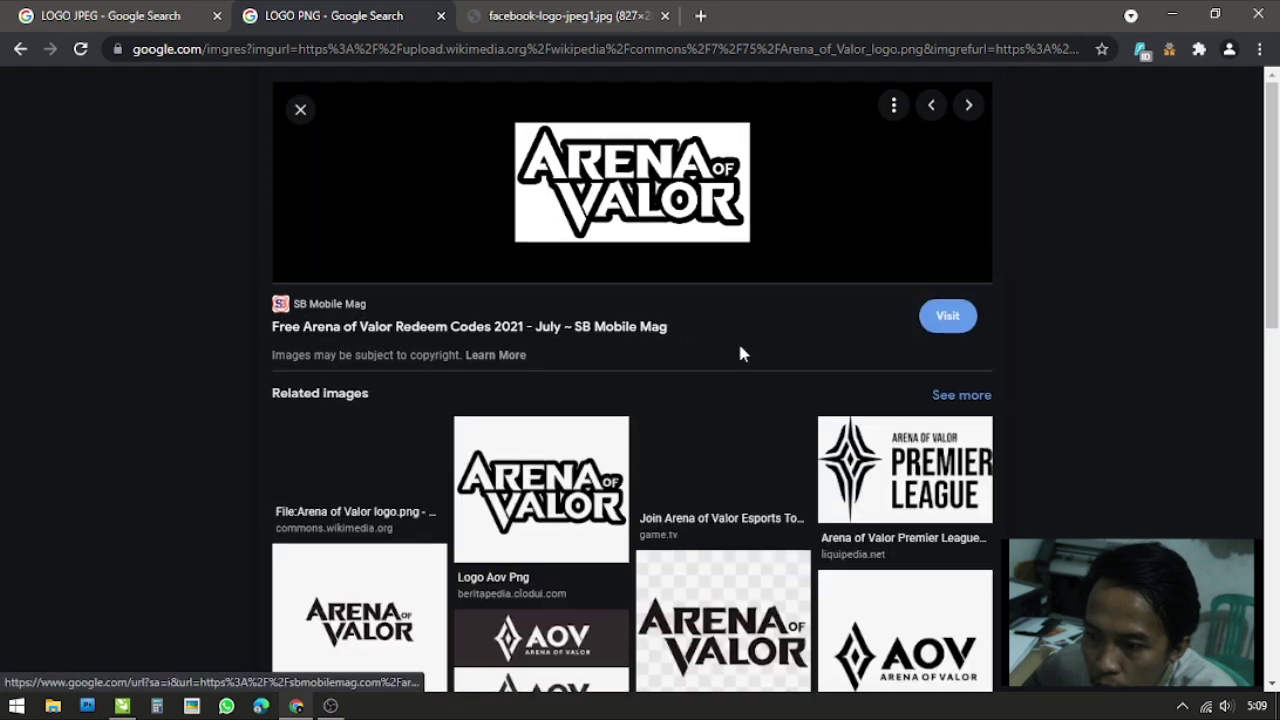
scroll(737, 351, down, 2)
scroll(665, 350, up, 2)
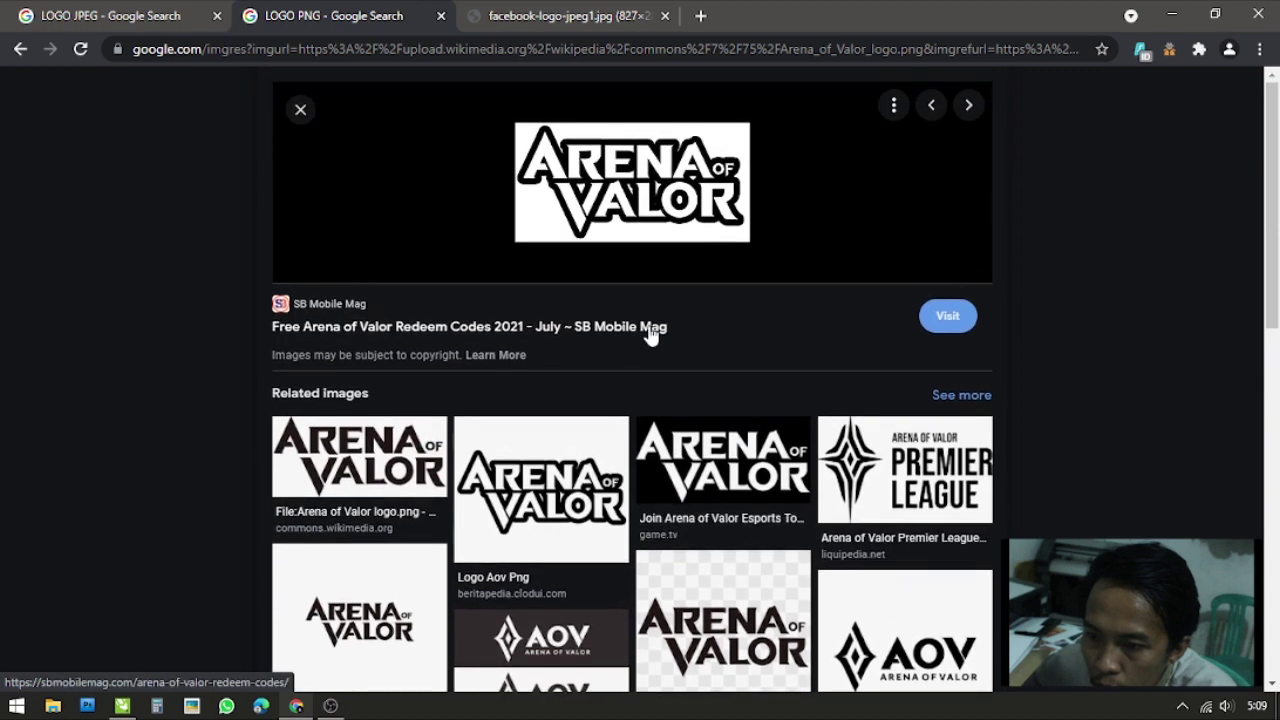
click(548, 445)
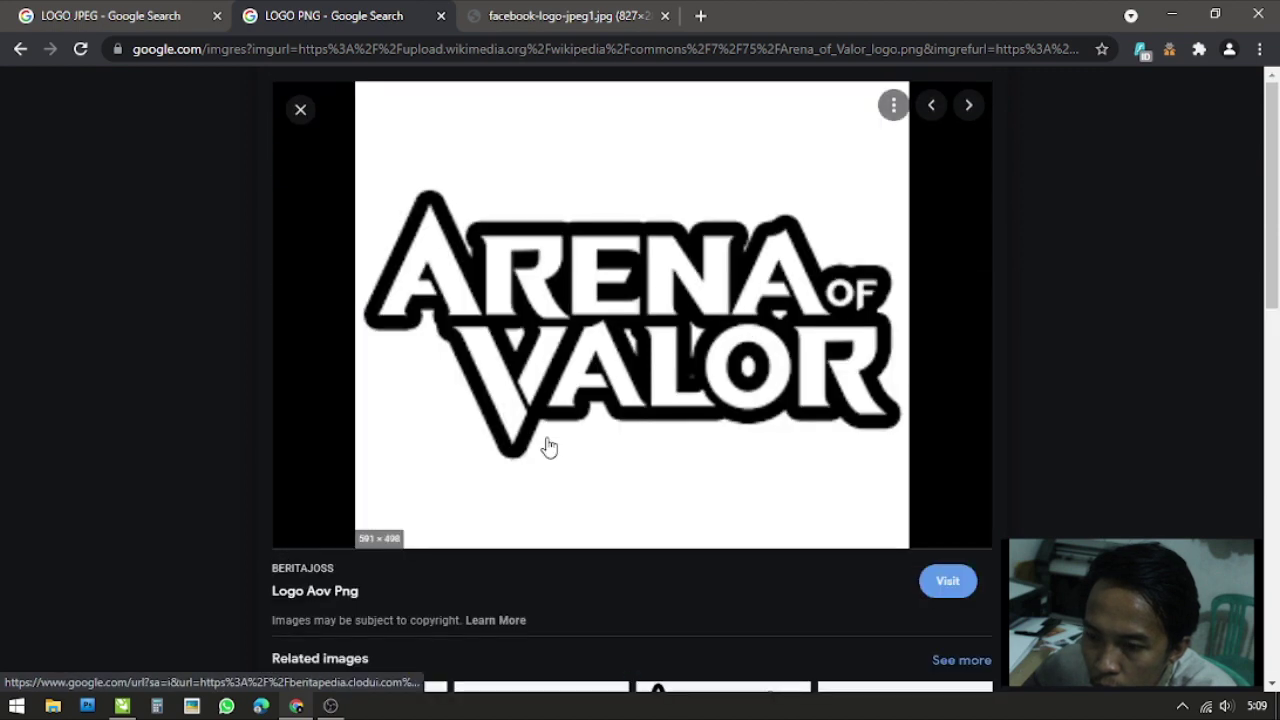
right_click(578, 314)
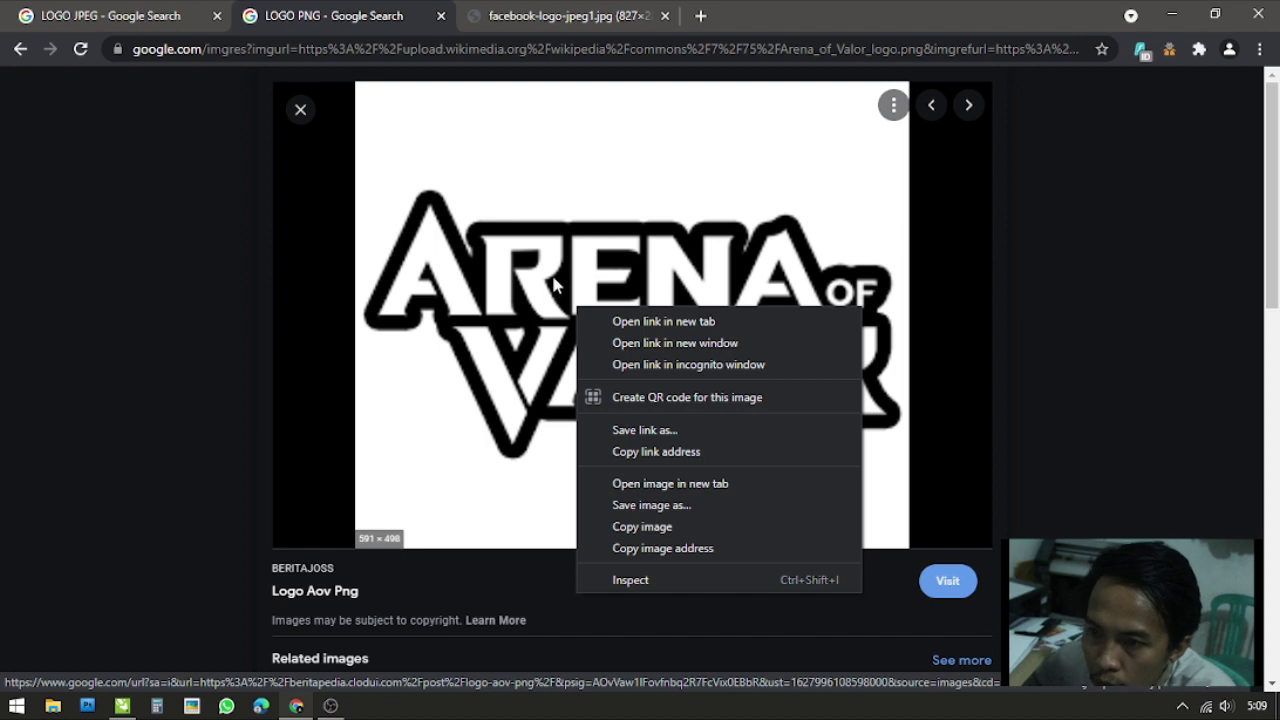
Save the facebook wordmark image from its own tab to the Downloads folder as the JPEG file facebook-logo-jpeg1
click(571, 15)
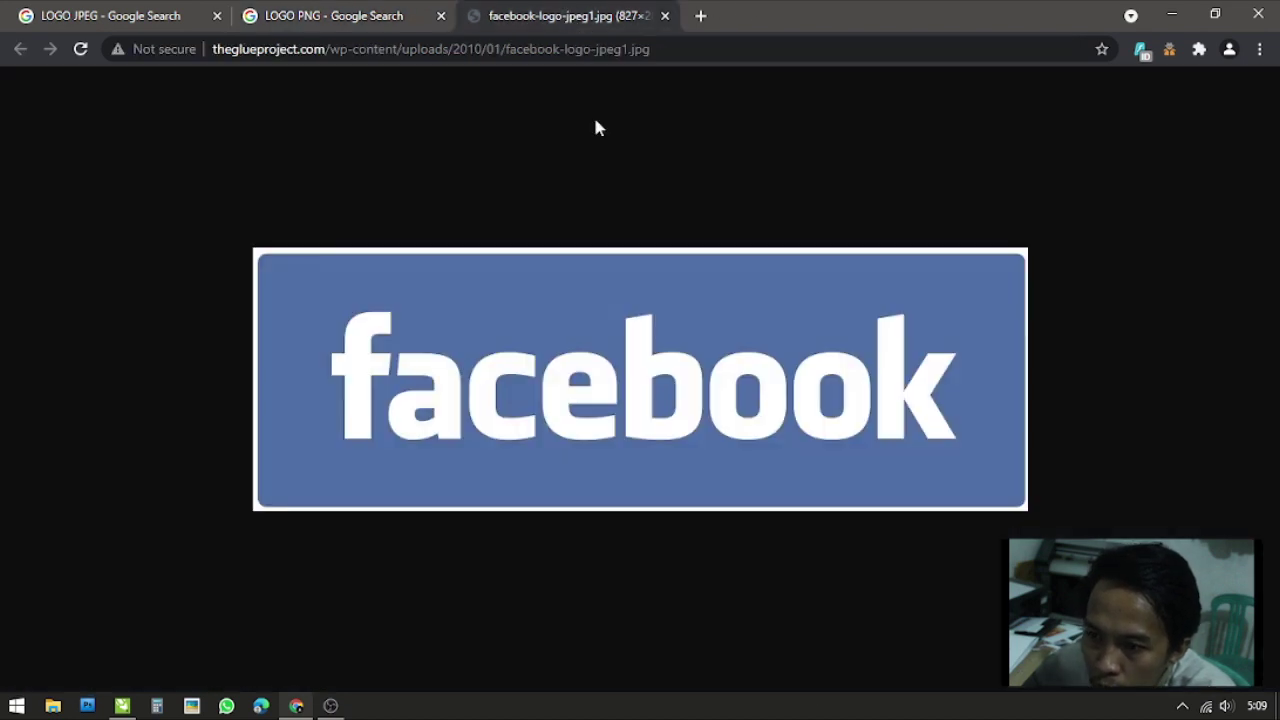
right_click(662, 348)
click(760, 389)
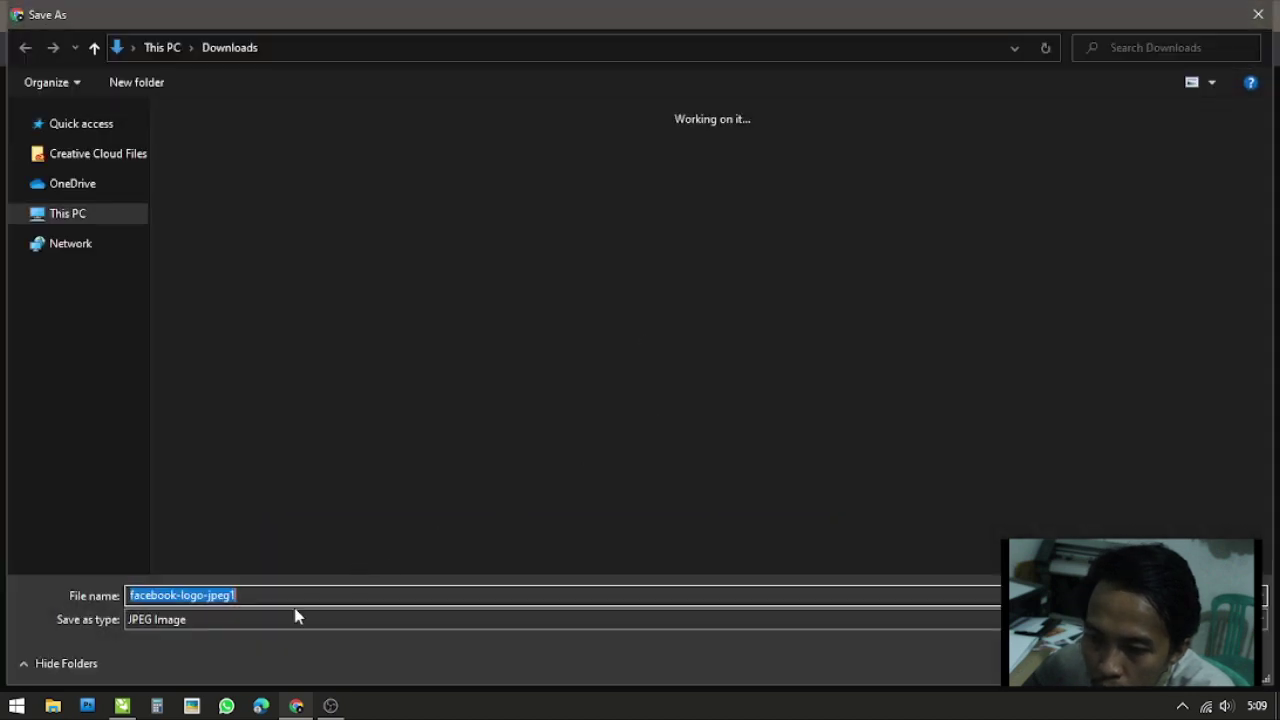
click(238, 622)
click(238, 622)
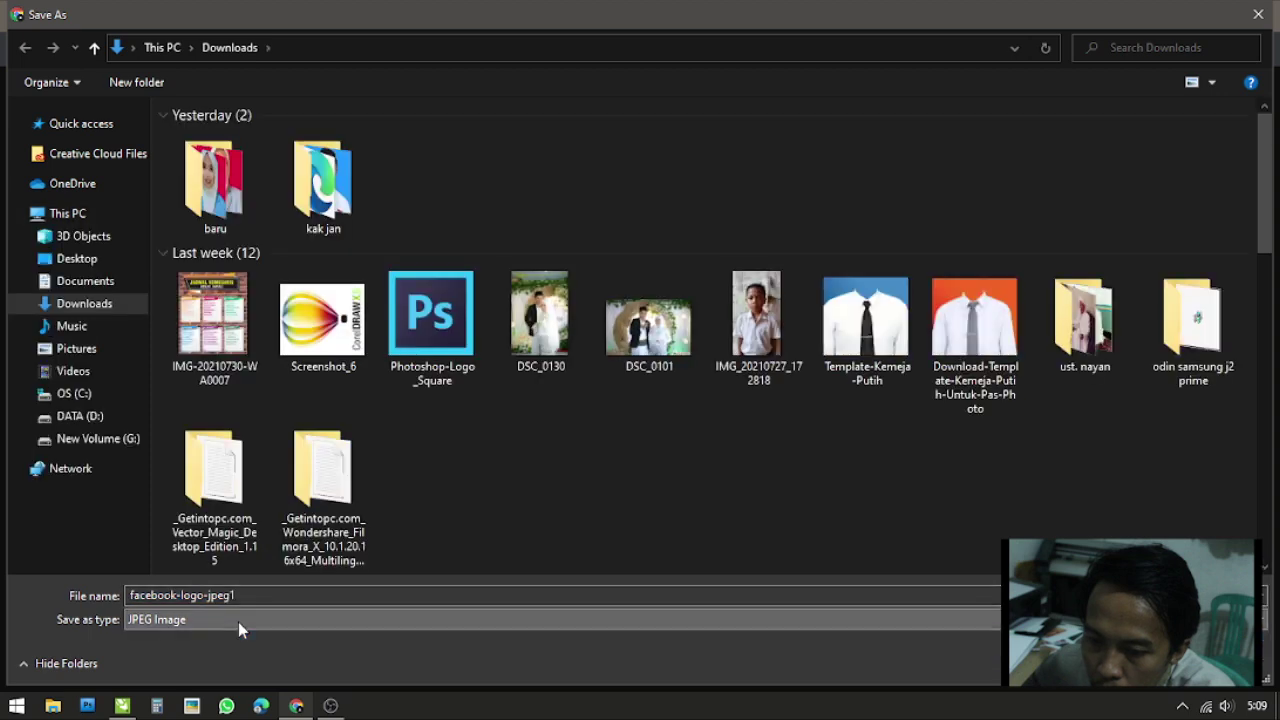
click(86, 303)
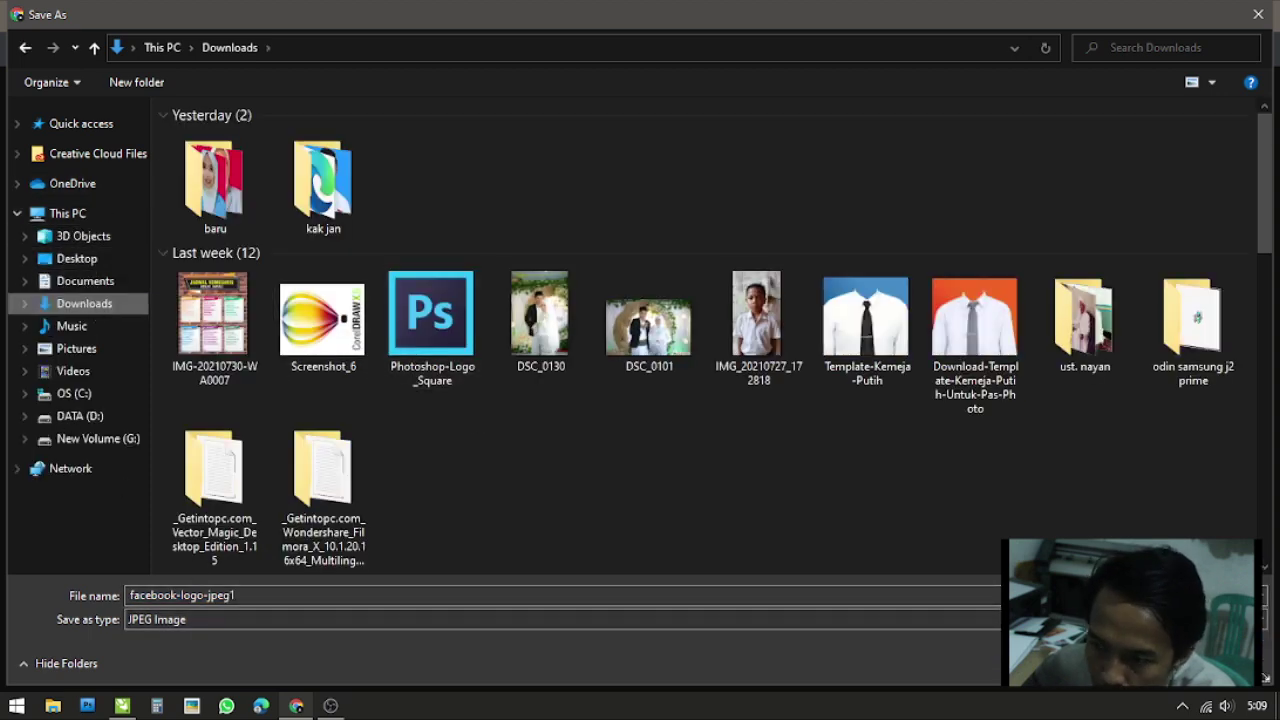
key(Return)
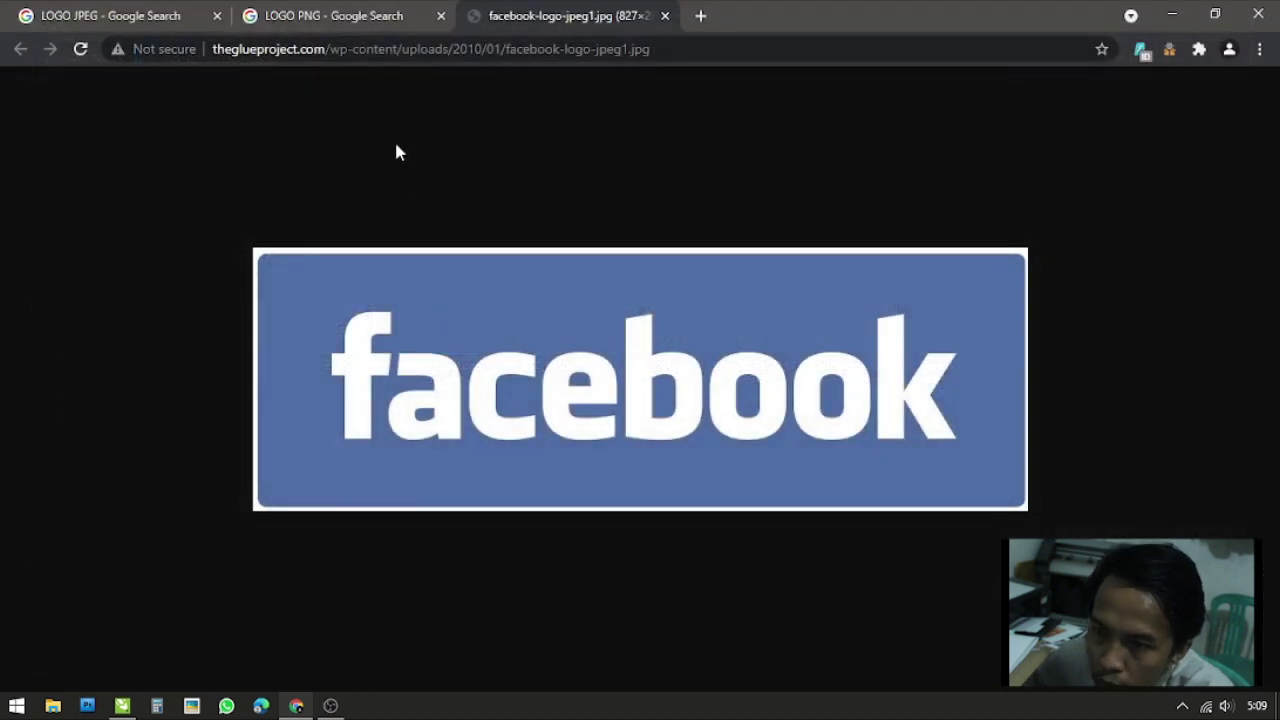
Open the outlined Arena of Valor logo image in its own tab and return to its preview in the LOGO PNG search
click(330, 15)
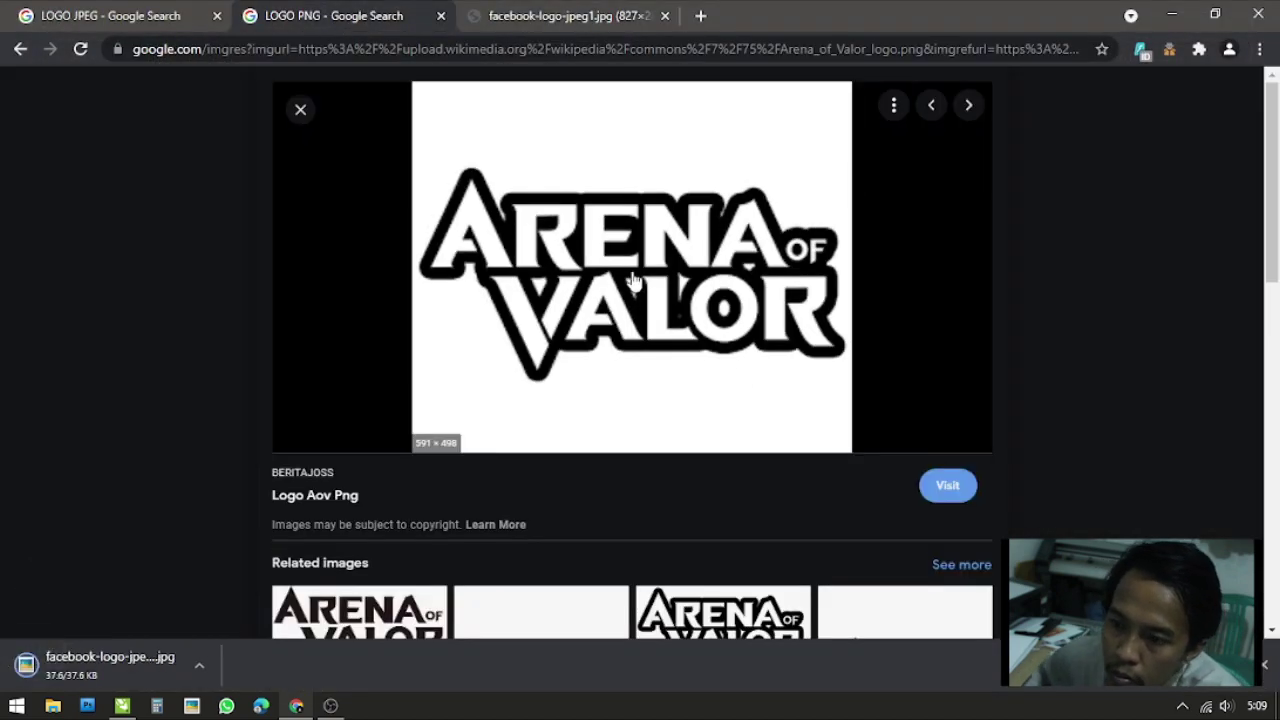
scroll(632, 240, down, 2)
scroll(632, 240, up, 2)
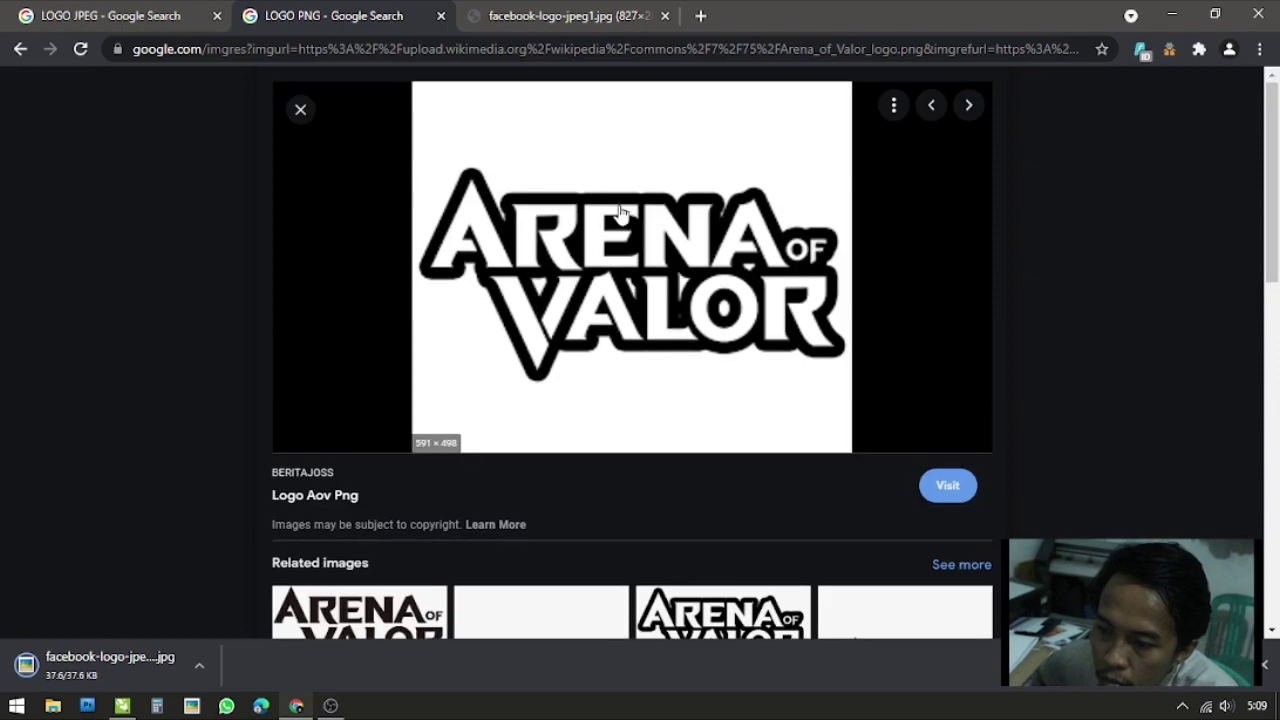
right_click(617, 205)
click(776, 381)
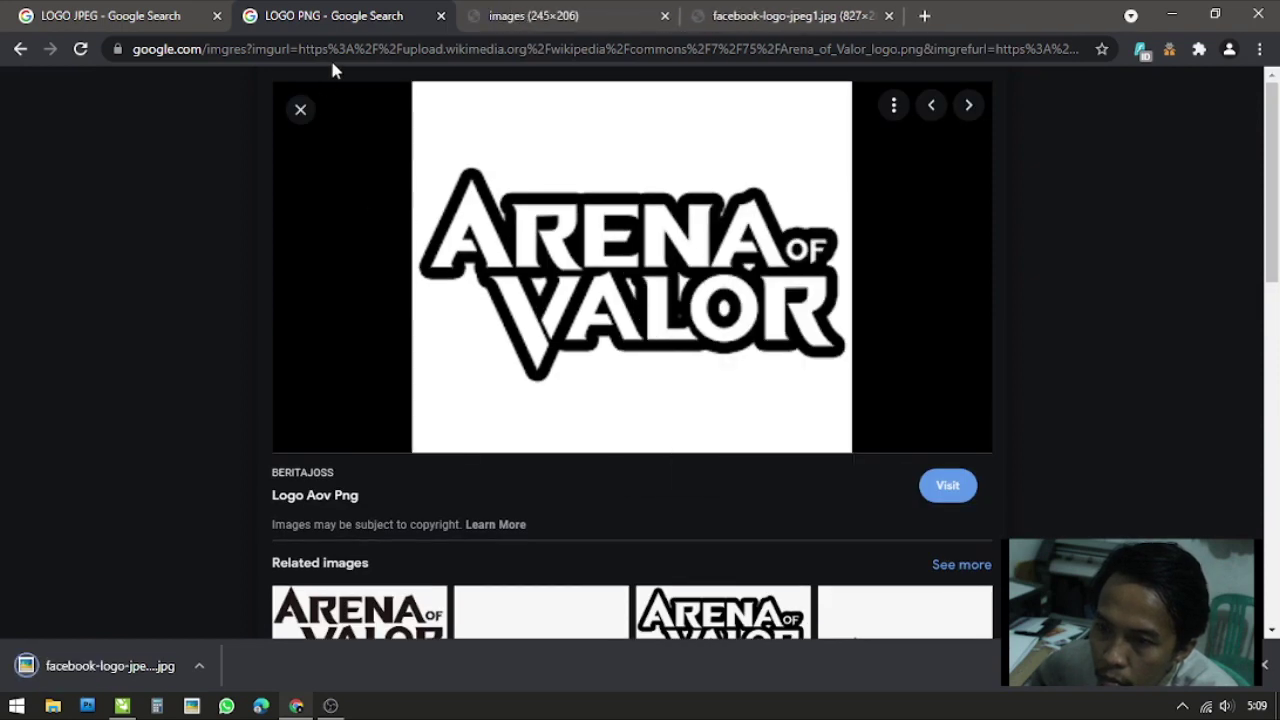
click(524, 14)
click(370, 8)
Save the previewed Arena of Valor logo to the Downloads folder as the PNG file images
right_click(663, 253)
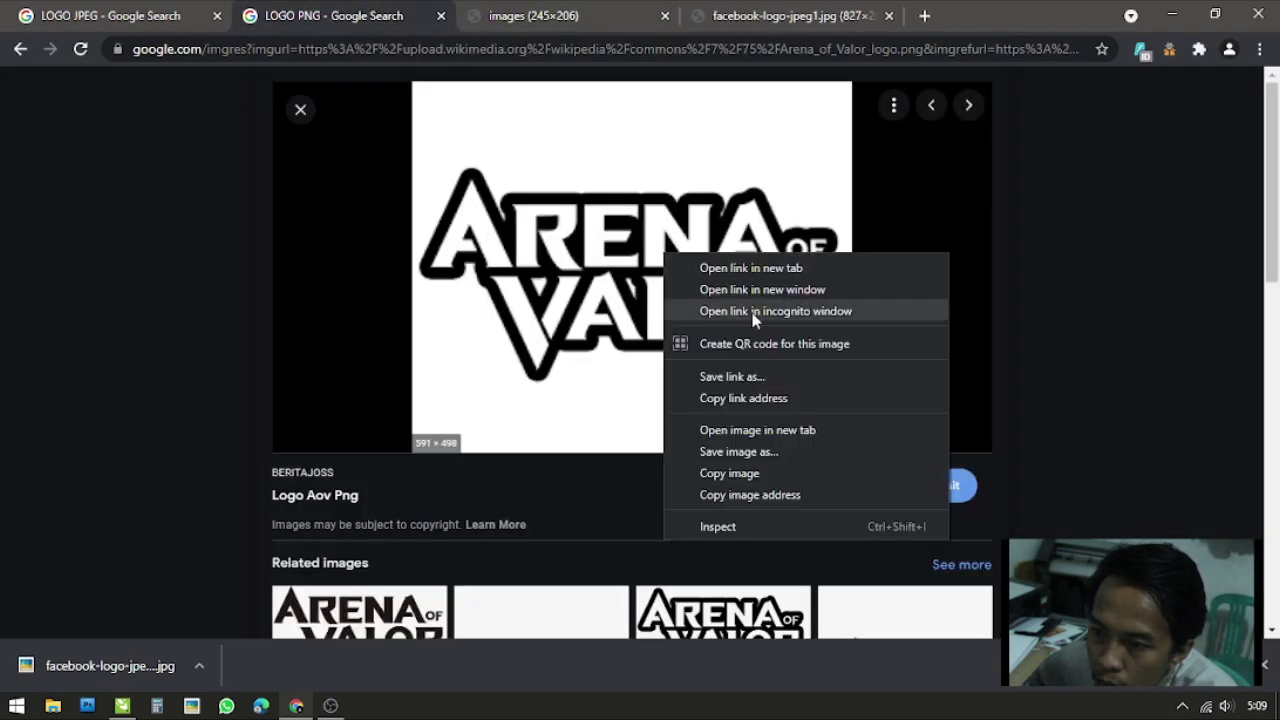
click(825, 450)
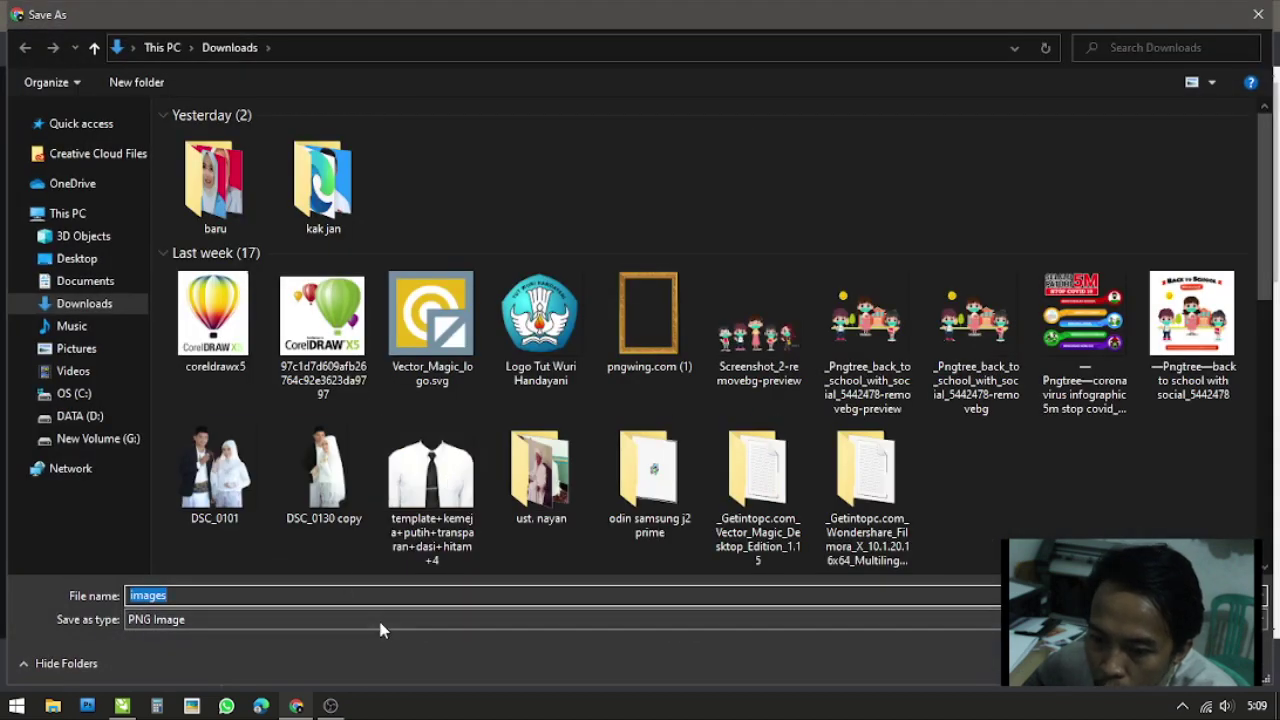
click(380, 626)
click(380, 622)
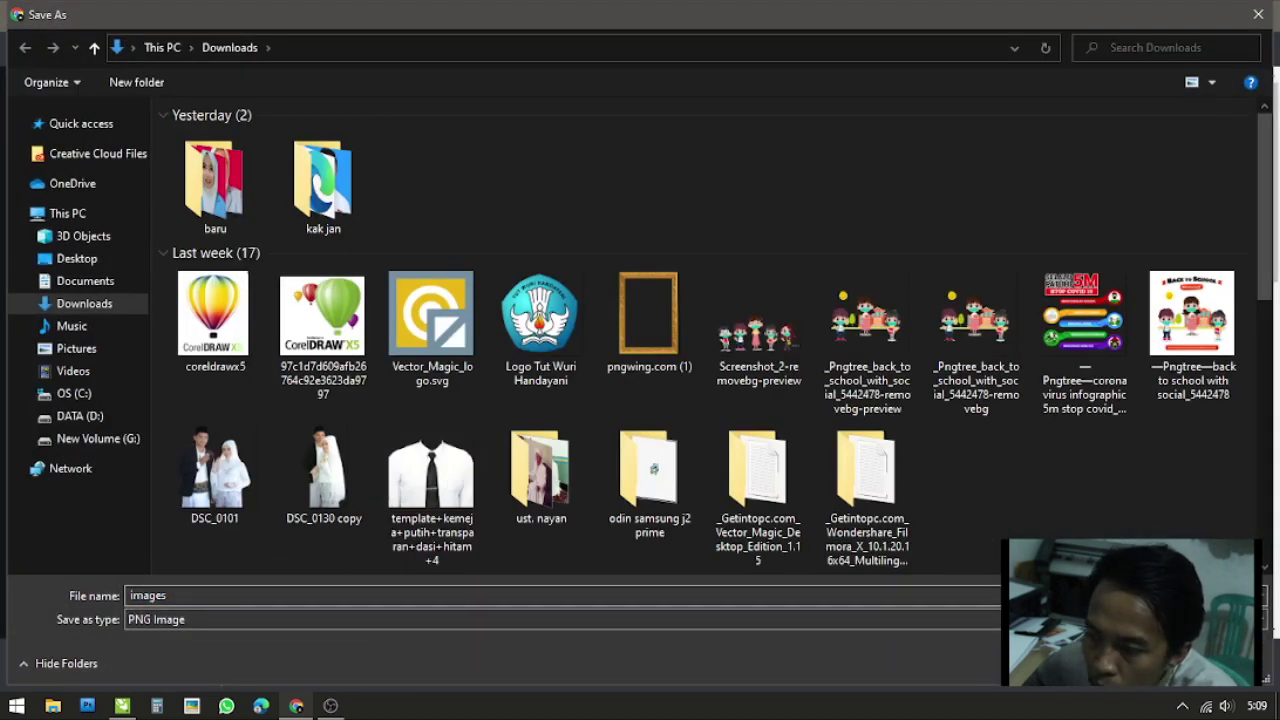
key(Return)
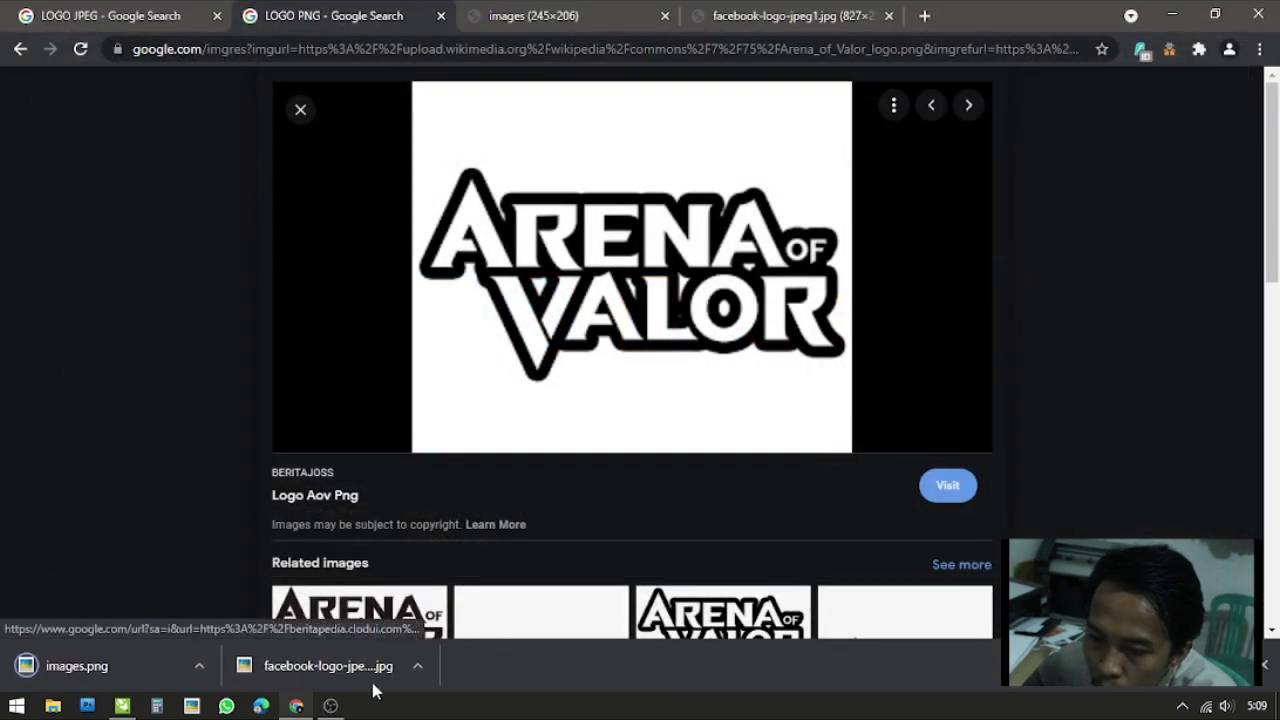
Switch to CorelDRAW X5 and import images and facebook-logo-jpeg1 from Downloads, placing the Arena of Valor logo at the page's upper-left corner
click(122, 706)
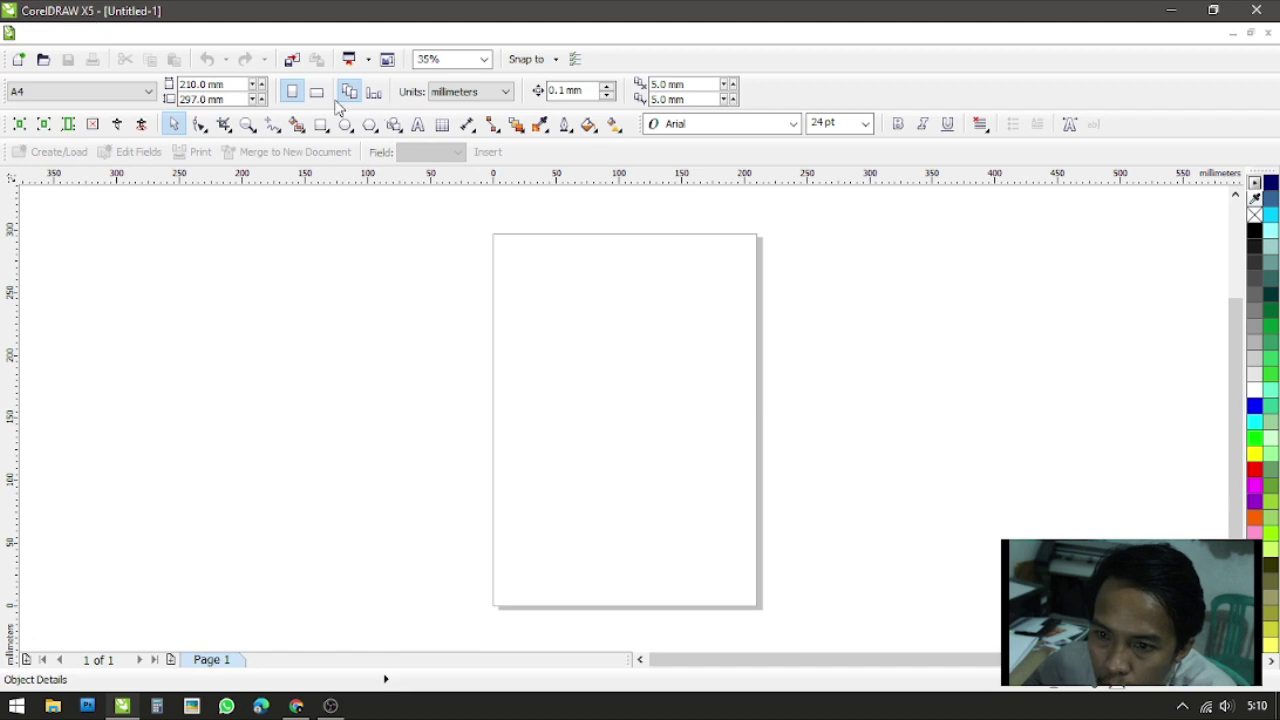
click(300, 62)
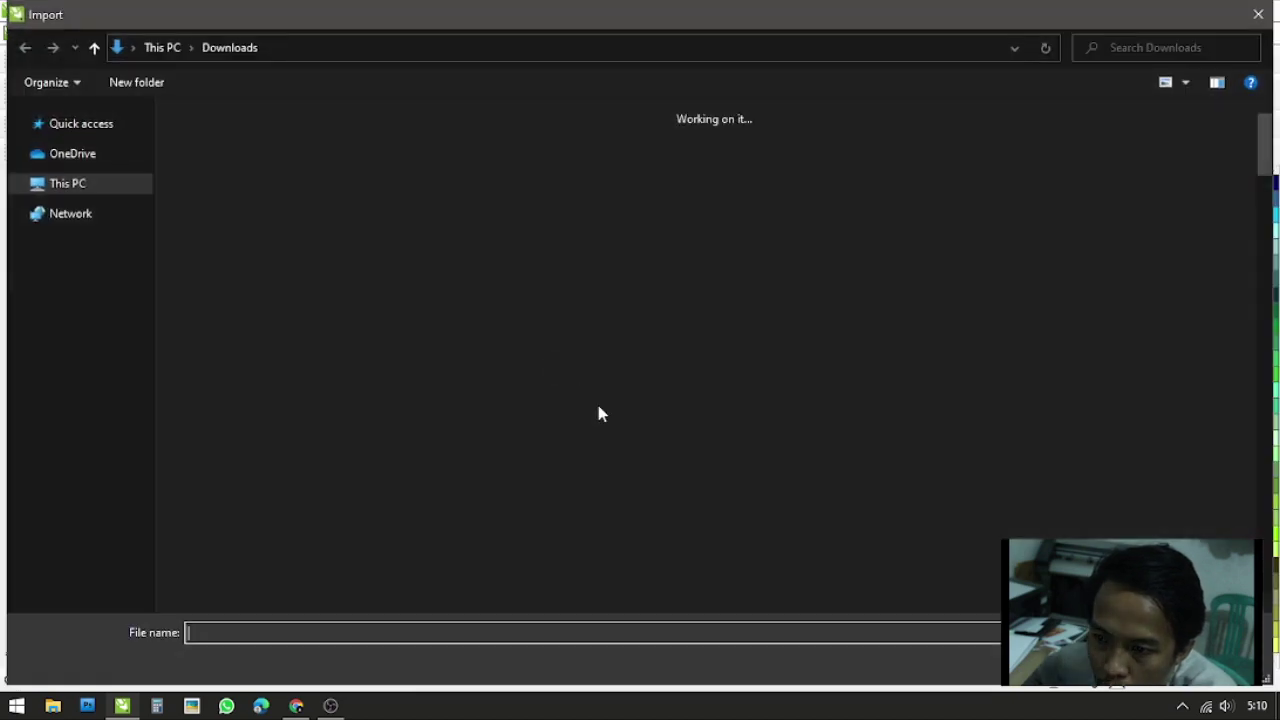
drag(470, 182, 232, 190)
key(Return)
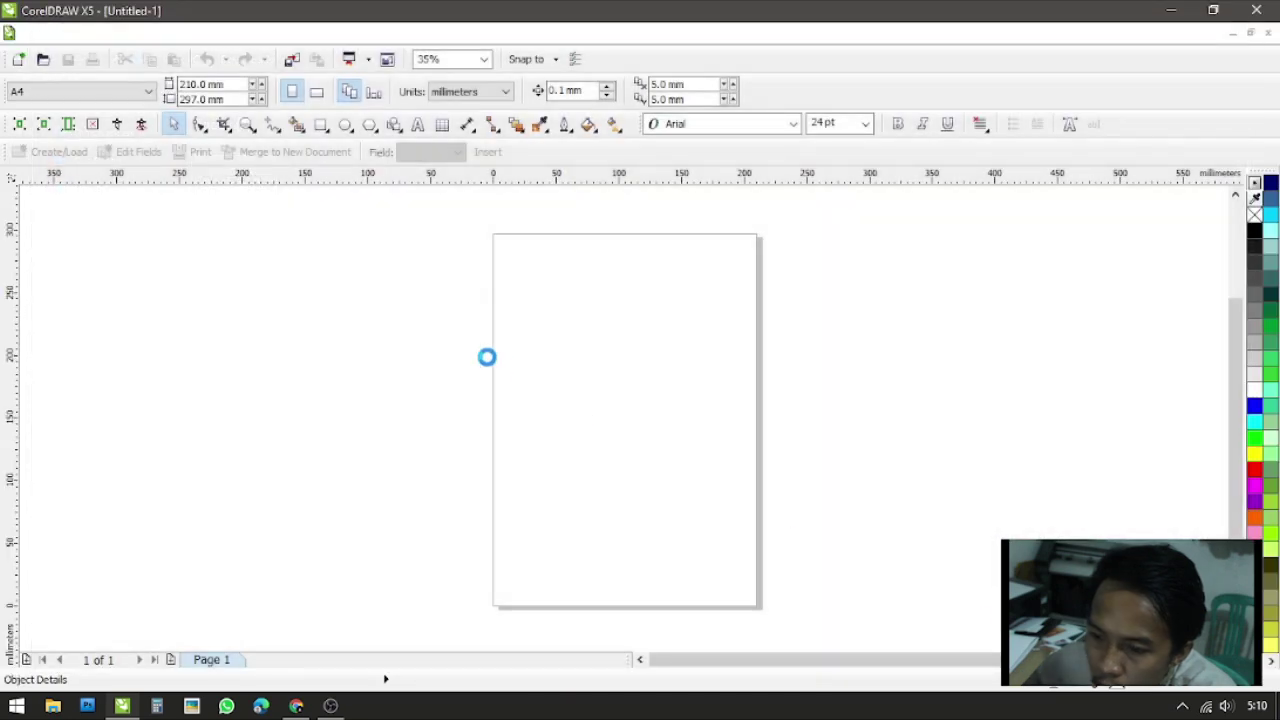
click(505, 238)
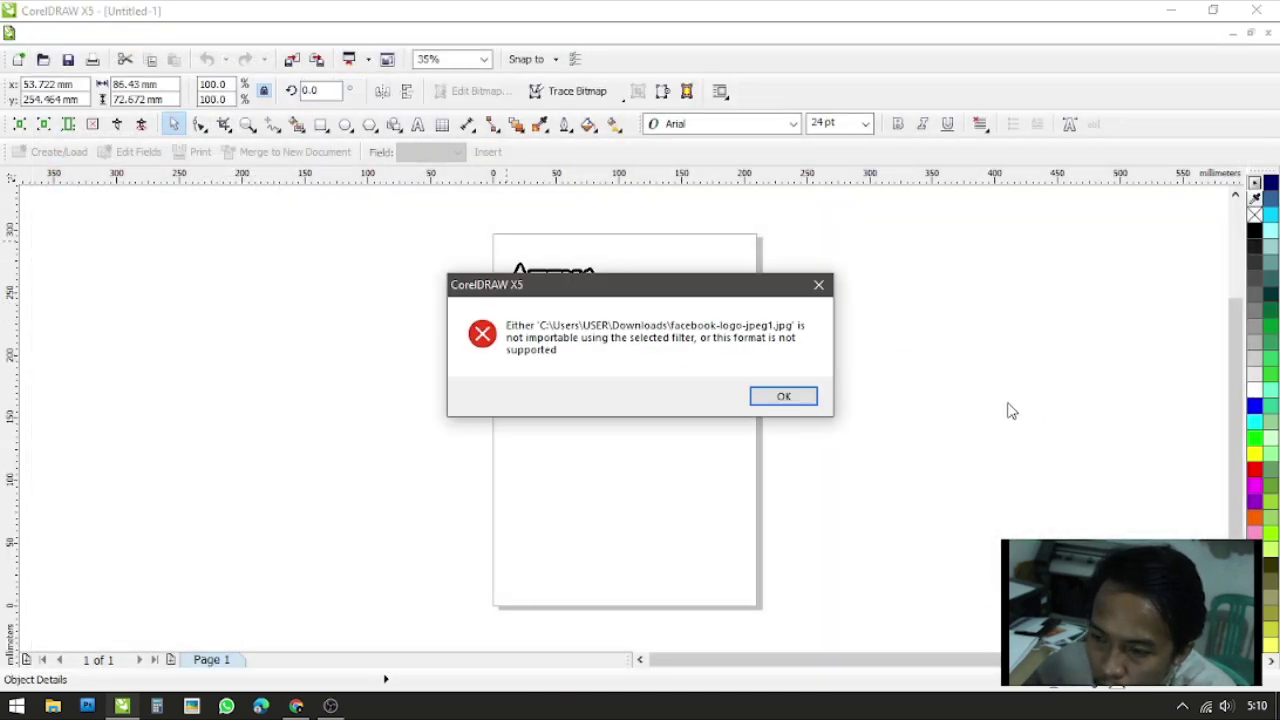
click(784, 396)
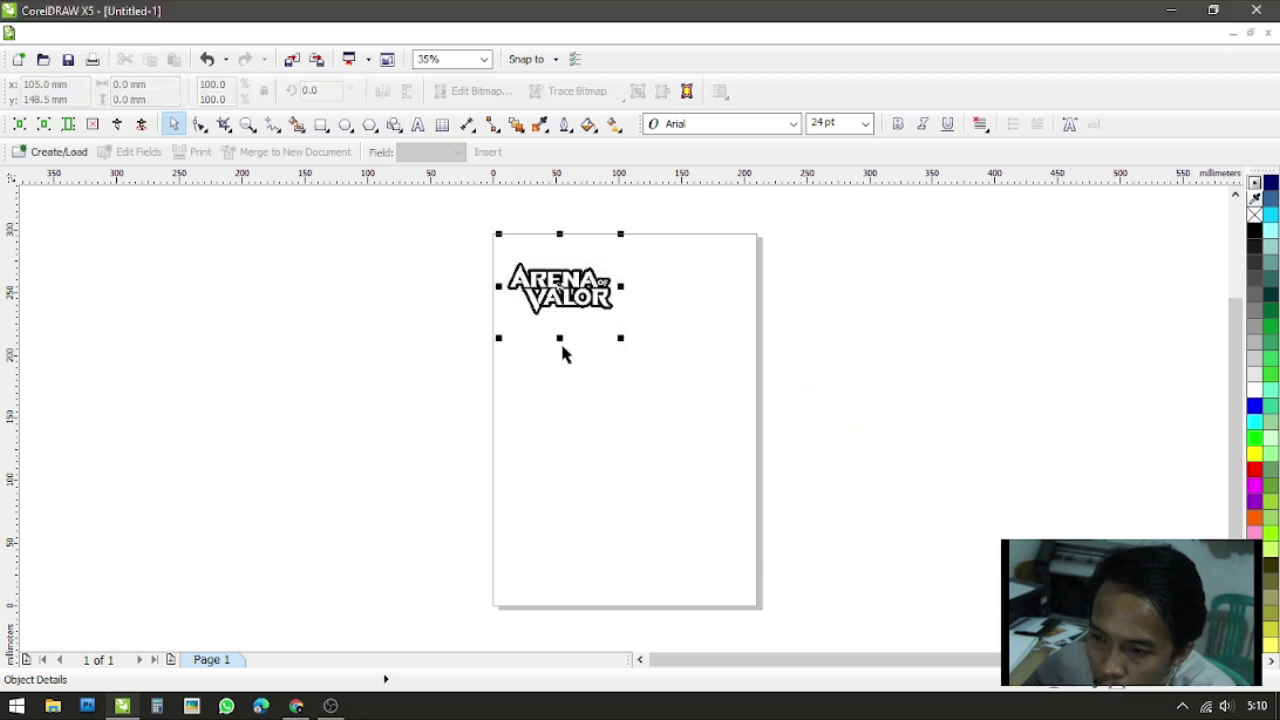
click(530, 509)
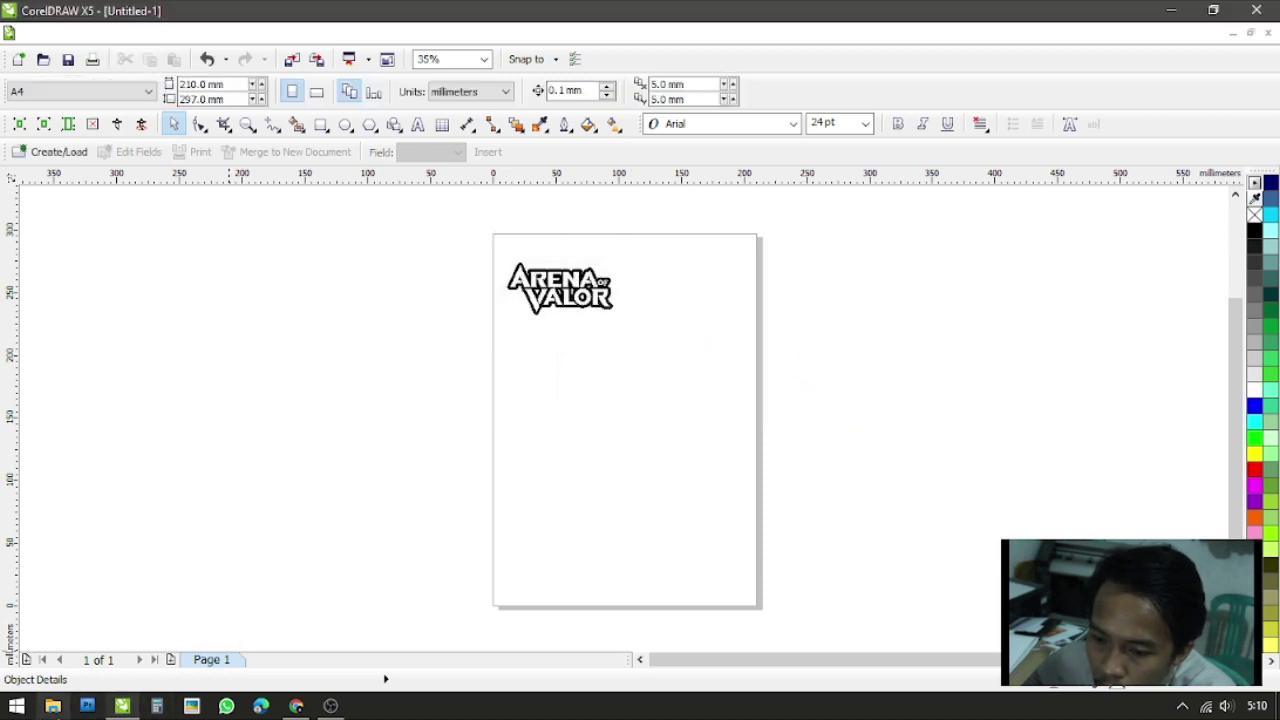
Bring facebook-logo-jpeg1 from the Downloads folder in File Explorer into the drawing and move it below the Arena of Valor logo
click(52, 706)
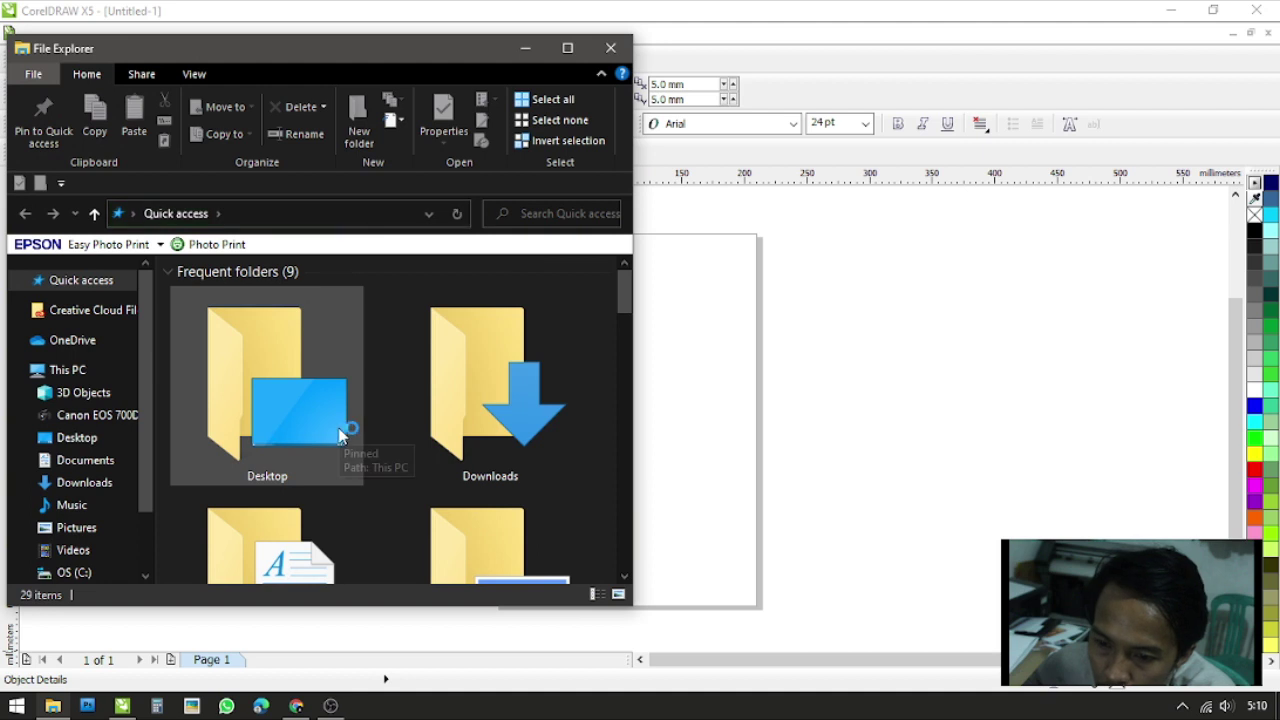
click(70, 483)
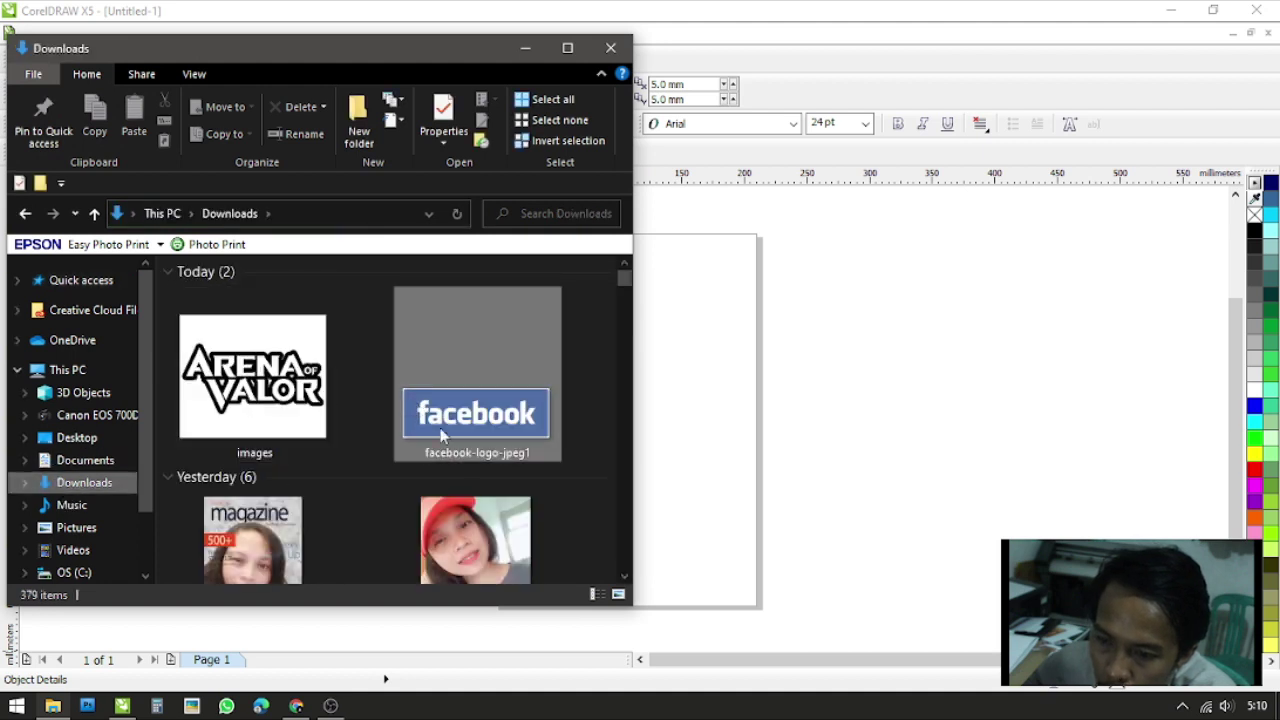
click(419, 410)
drag(905, 344, 903, 337)
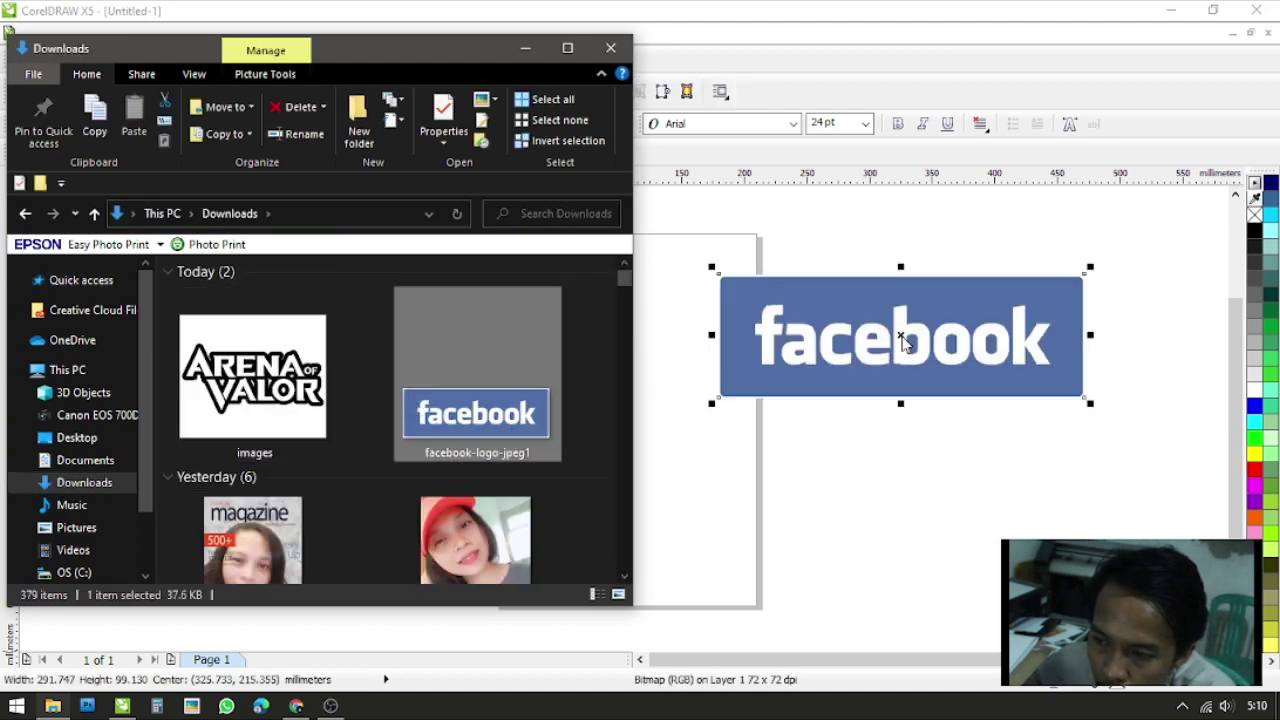
drag(794, 380, 641, 390)
Start an Outline Trace of the Arena of Valor bitmap using the Detailed logo image type
scroll(567, 300, up, 3)
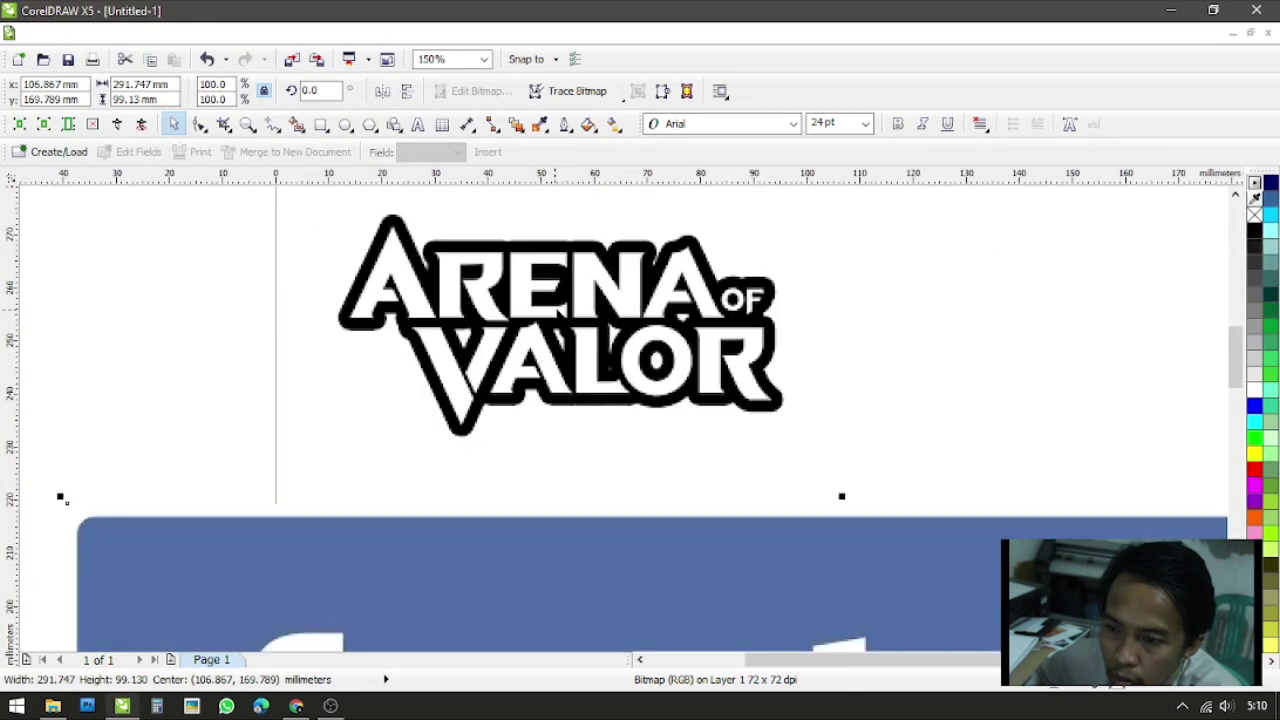
click(572, 295)
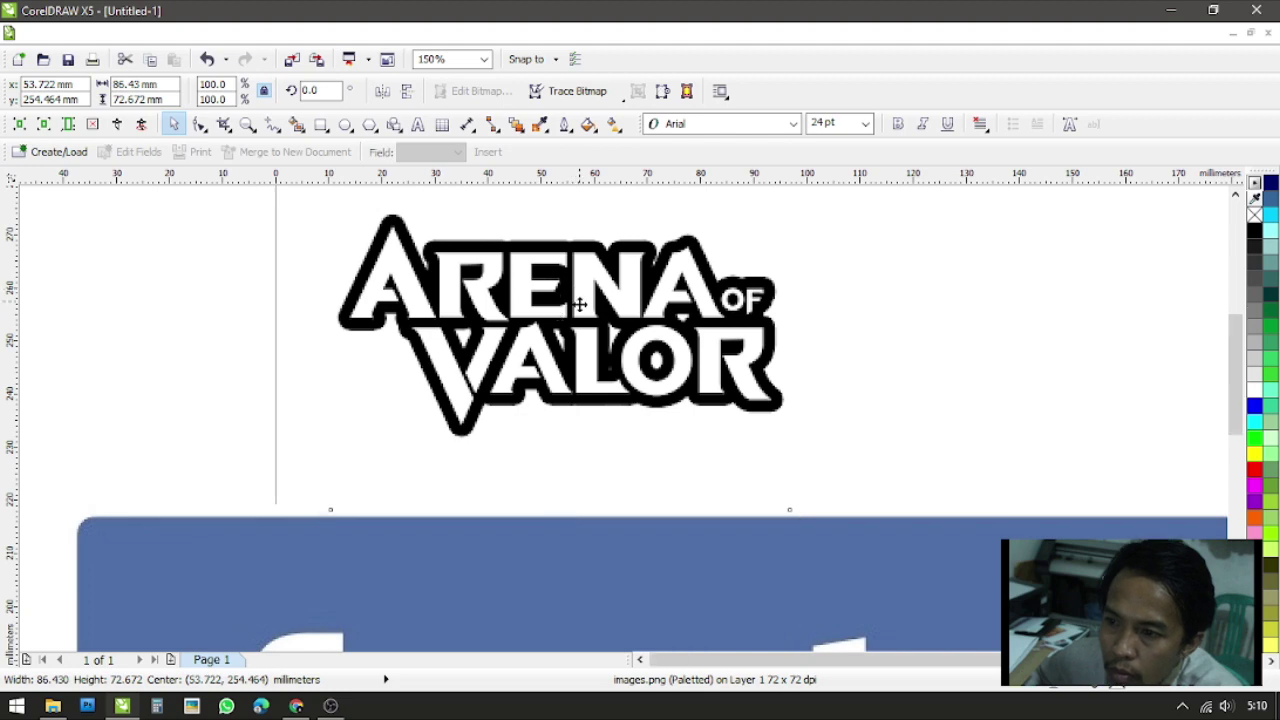
scroll(622, 265, down, 2)
scroll(623, 256, up, 1)
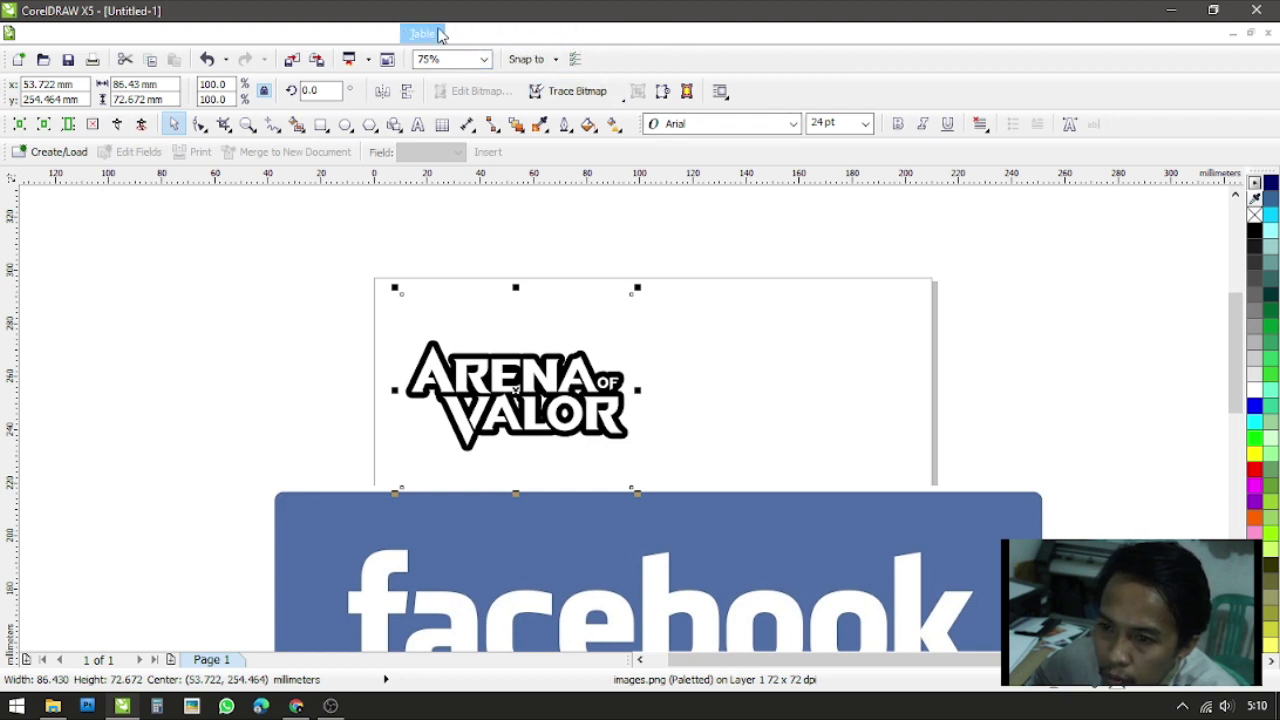
right_click(507, 383)
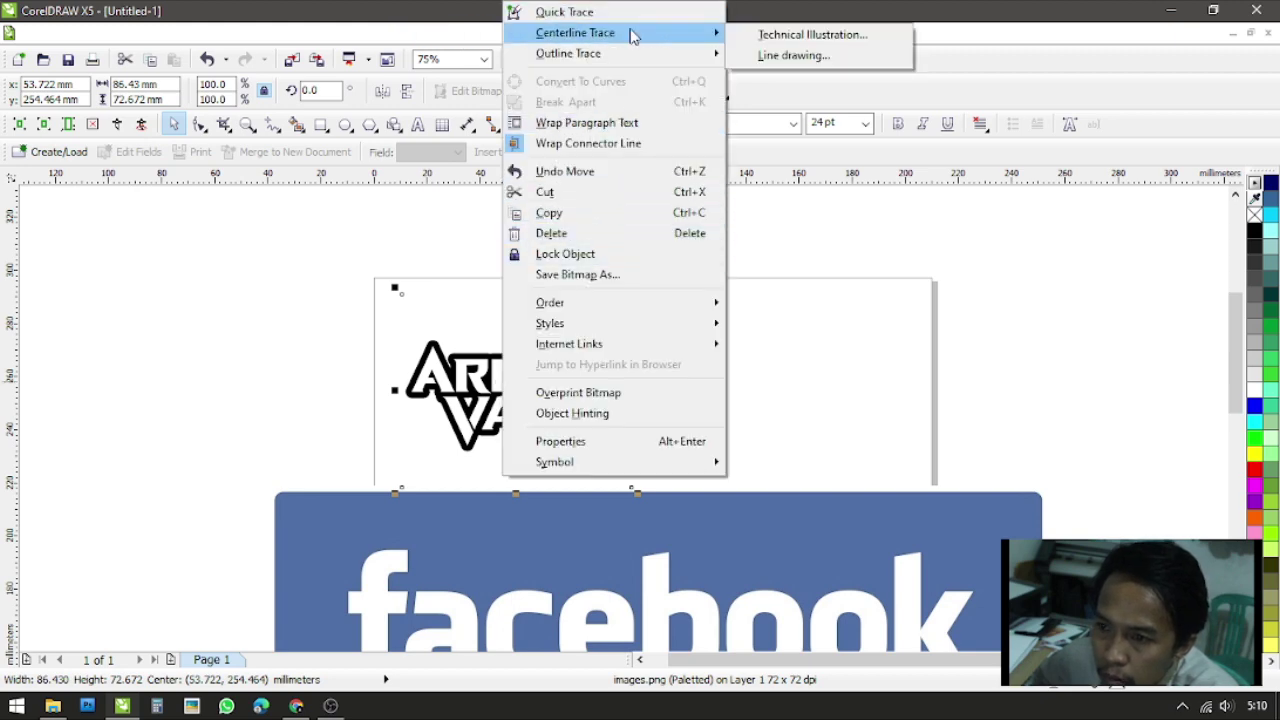
mouse_move(653, 45)
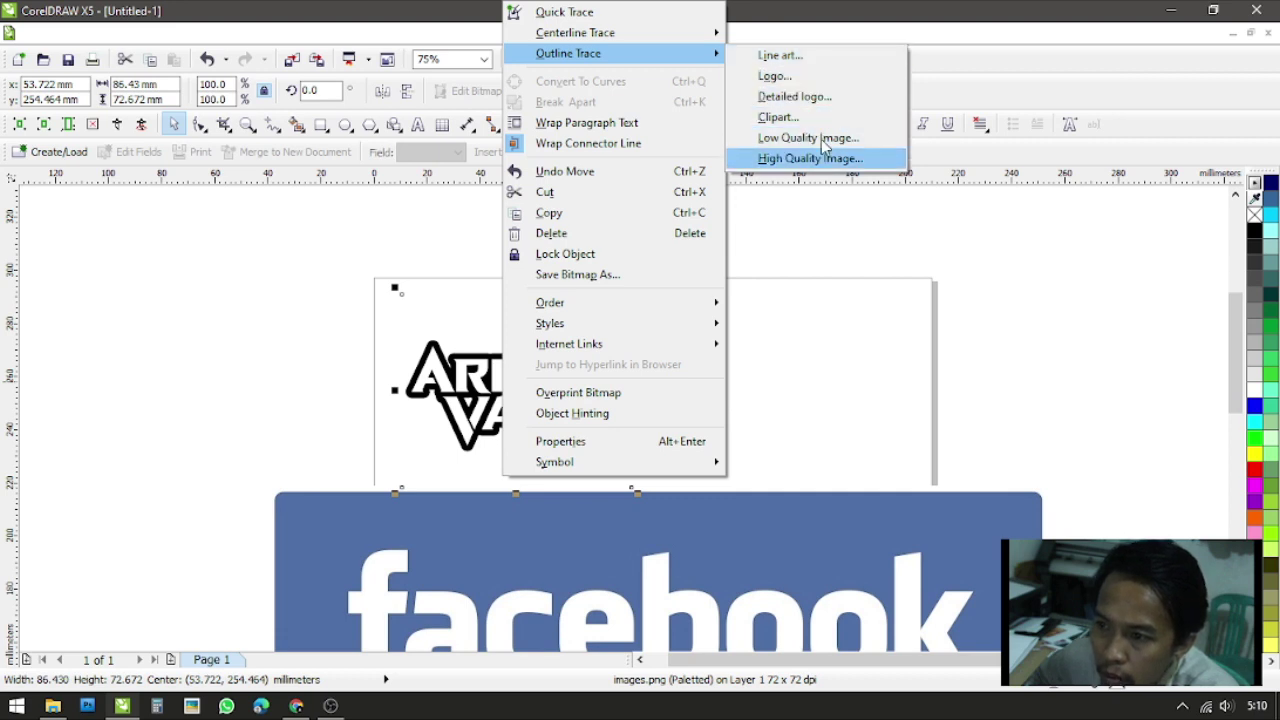
click(831, 100)
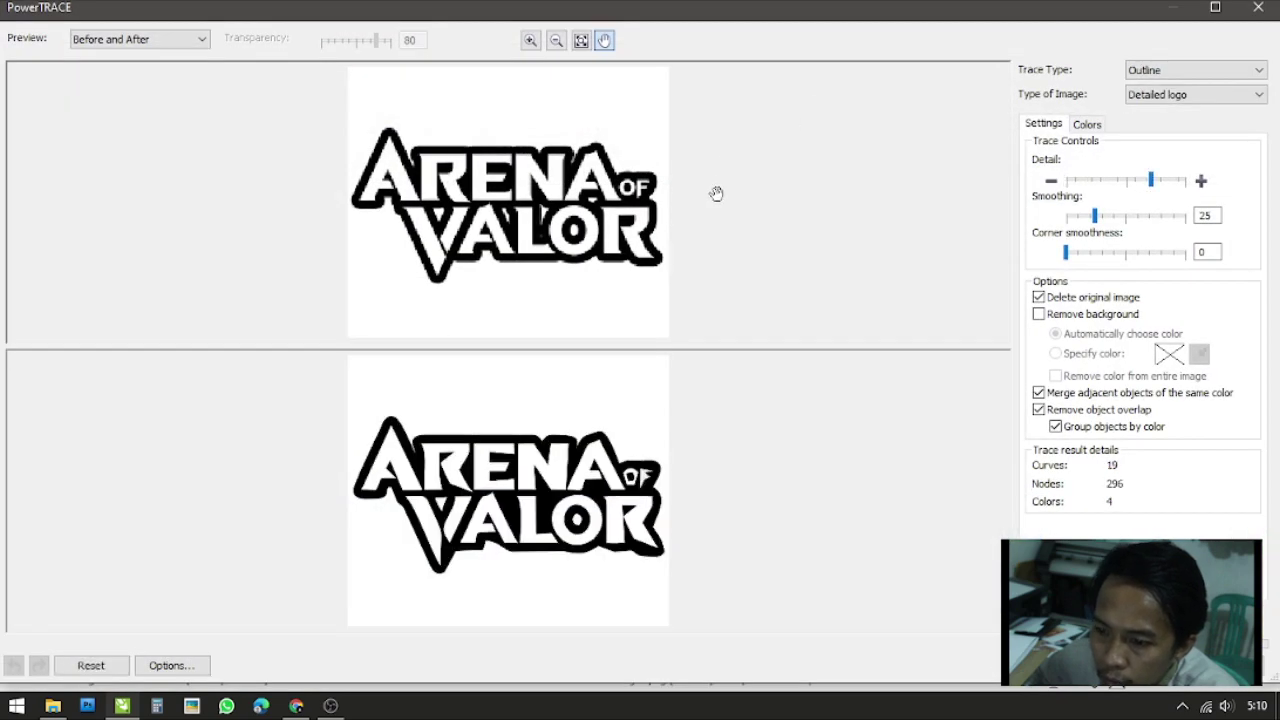
Raise the trace detail to its maximum and set the smoothing to 1
click(1181, 181)
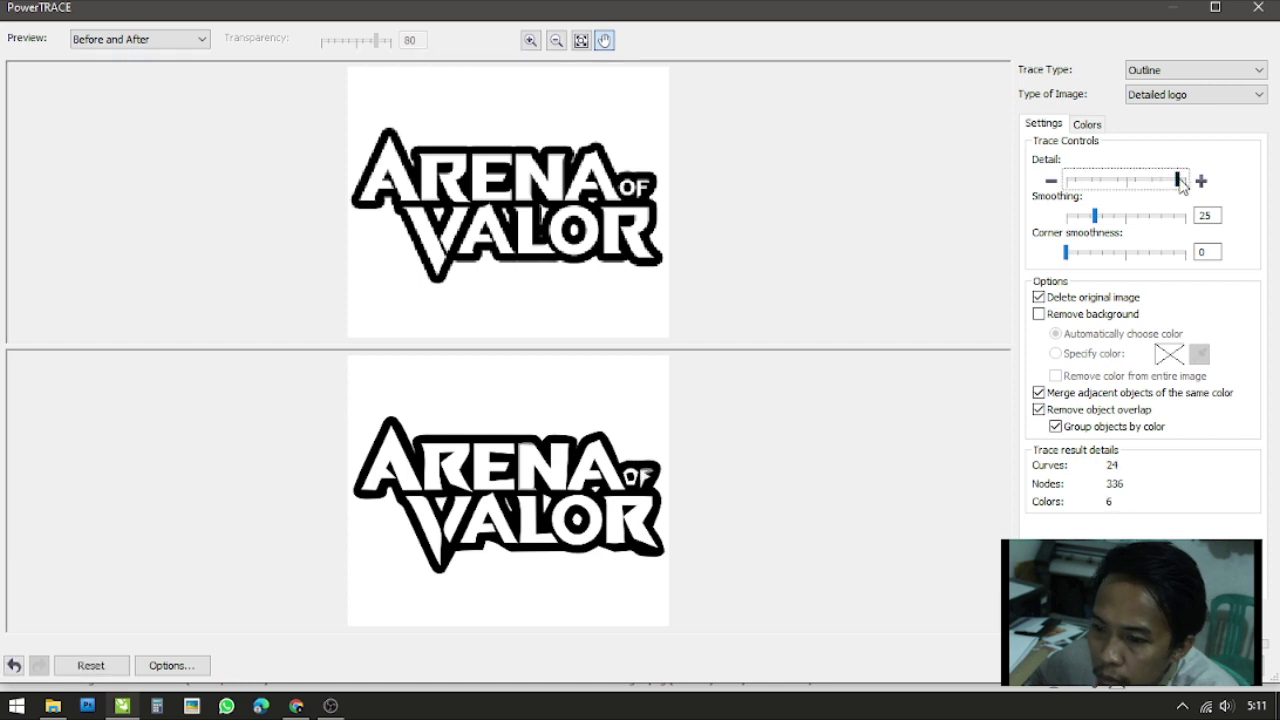
drag(1094, 216, 1075, 215)
click(1075, 217)
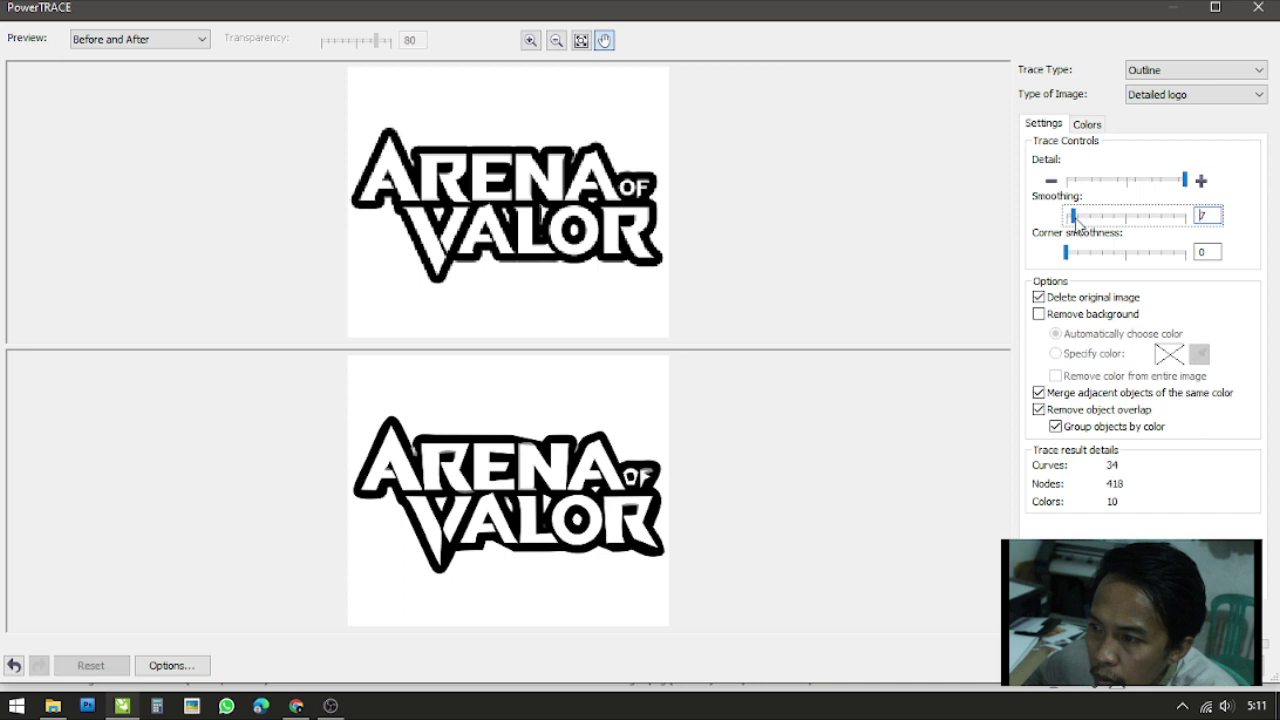
click(1068, 217)
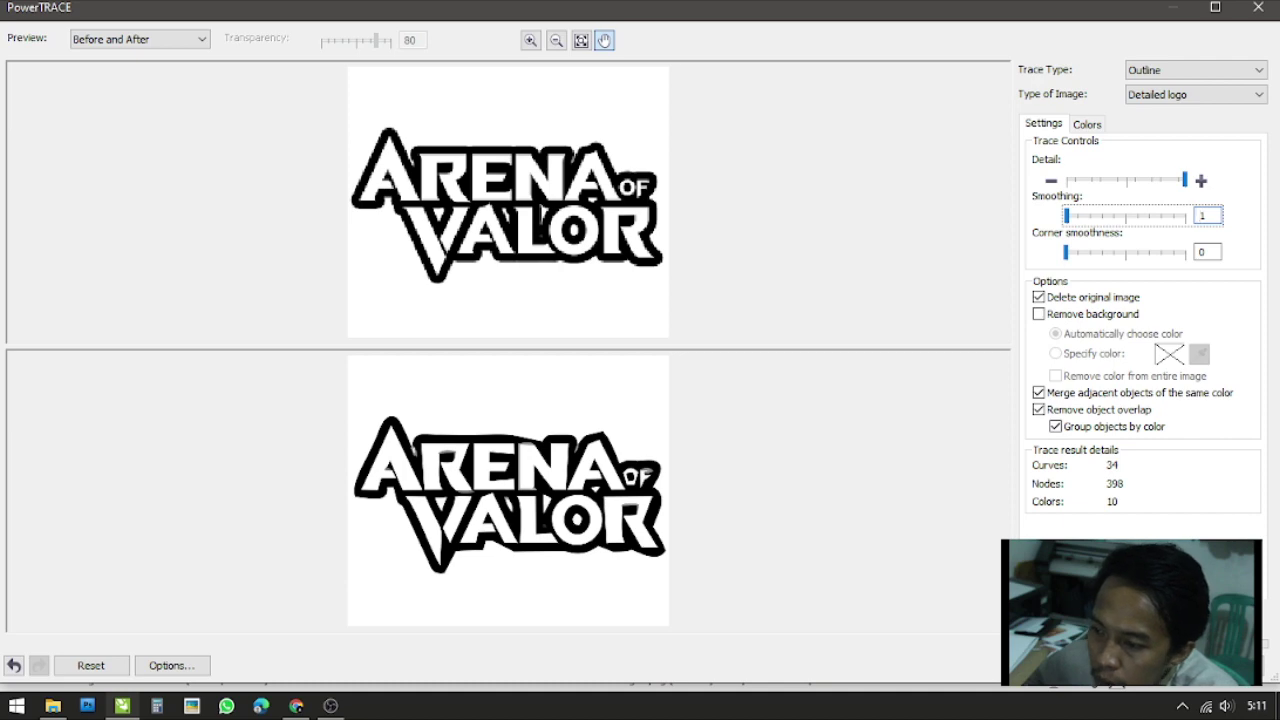
Apply the trace, remove the white background from the traced Arena of Valor logo and place the logo near the page's upper edge
key(Return)
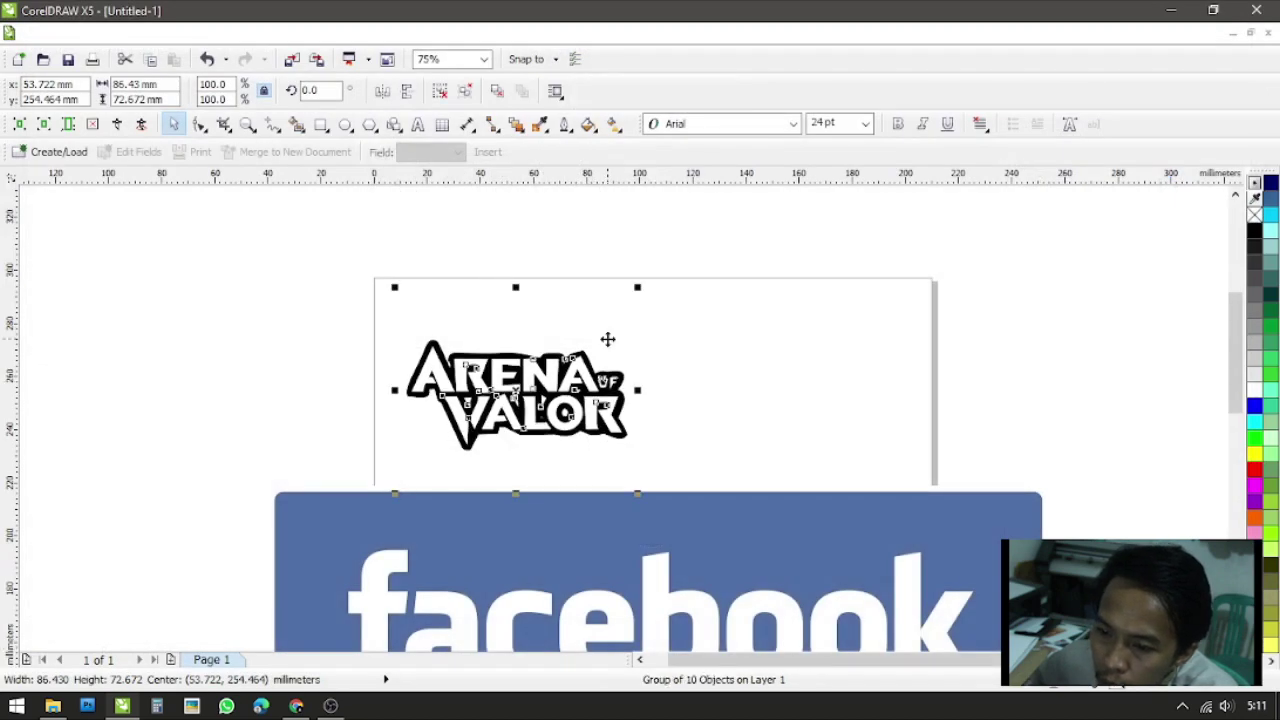
click(758, 420)
mouse_move(559, 391)
mouse_down()
mouse_move(937, 286)
mouse_move(932, 317)
mouse_up()
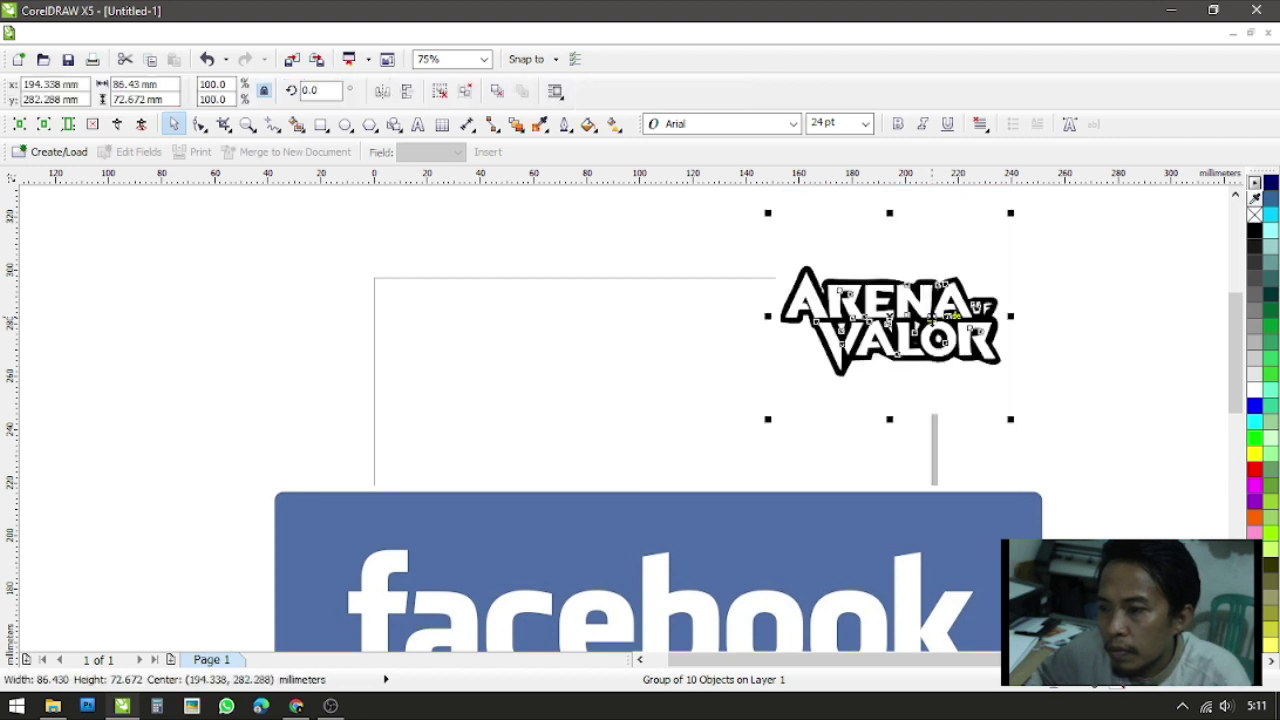
click(933, 242)
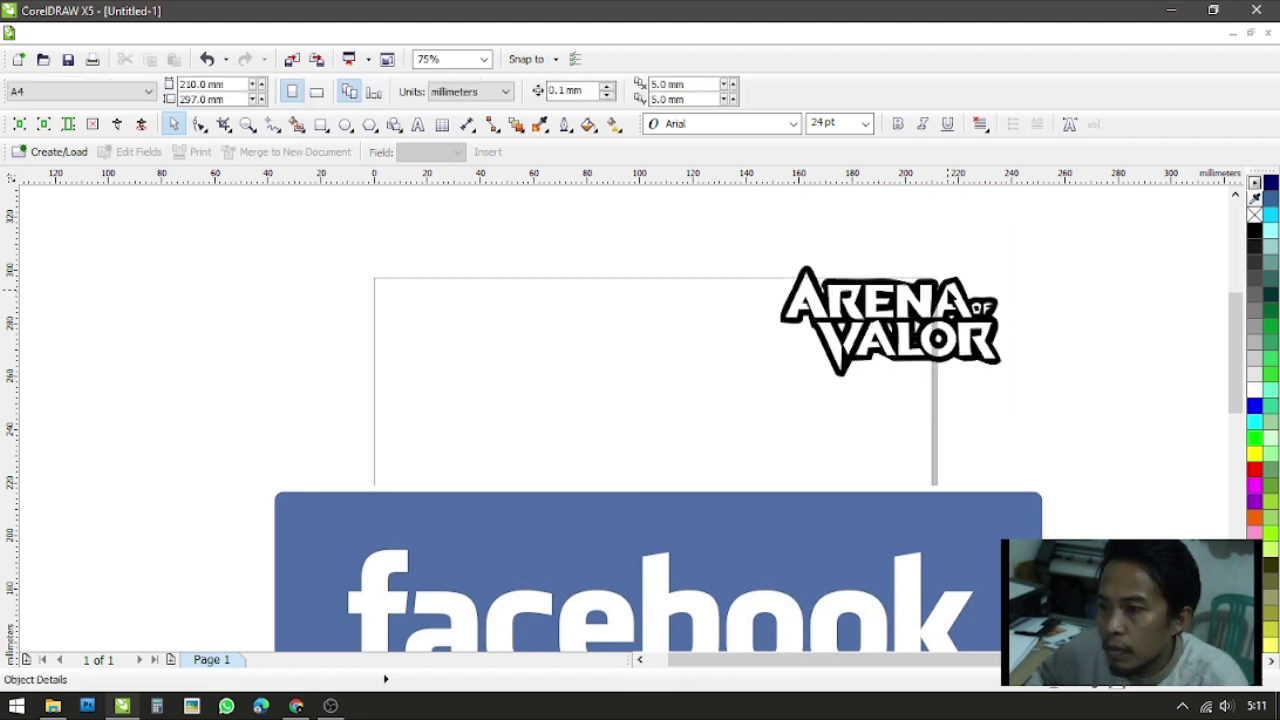
drag(798, 303, 626, 329)
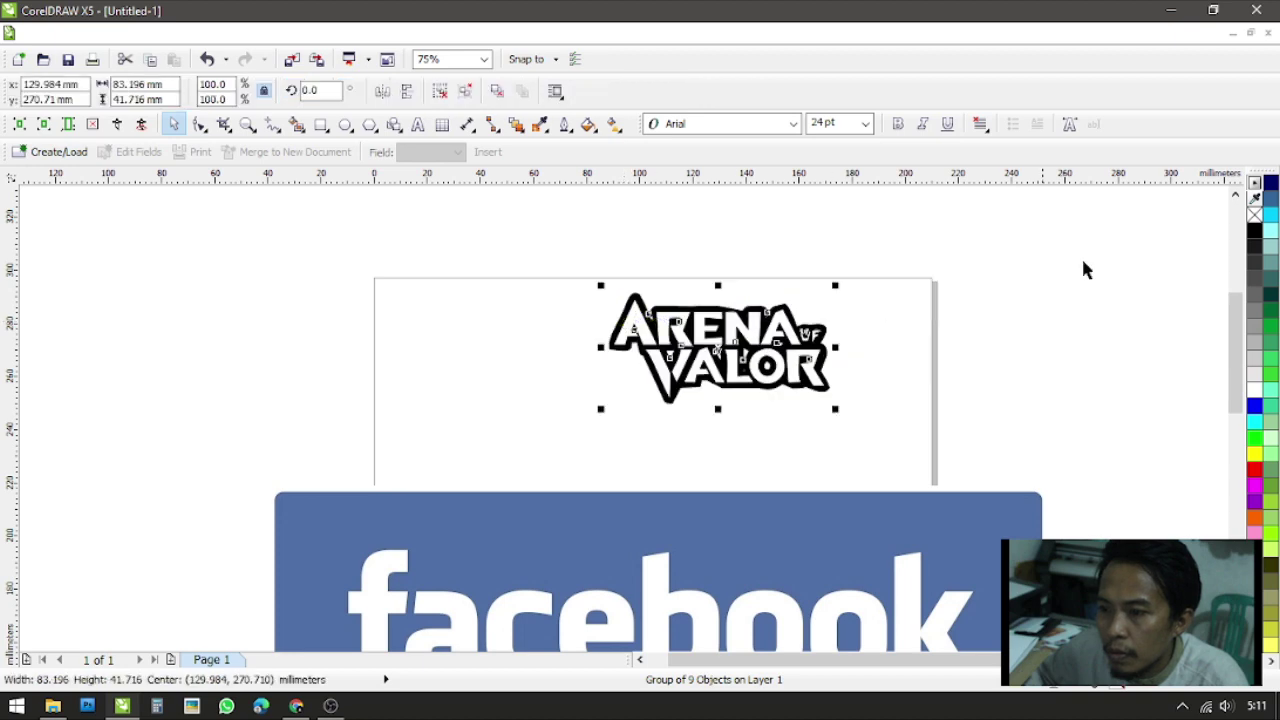
Try a dark fill on the whole traced Arena of Valor logo, undo it and select its inner child groups
click(1254, 231)
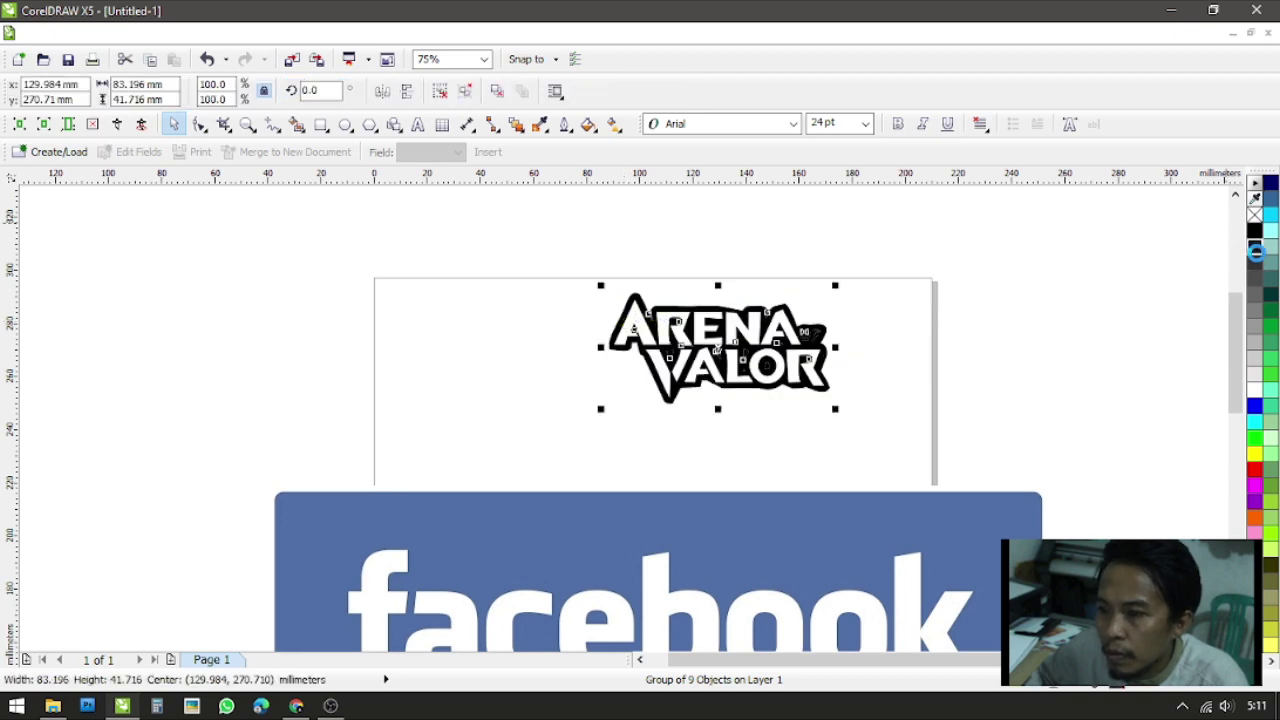
key(ctrl+z)
scroll(836, 347, up, 2)
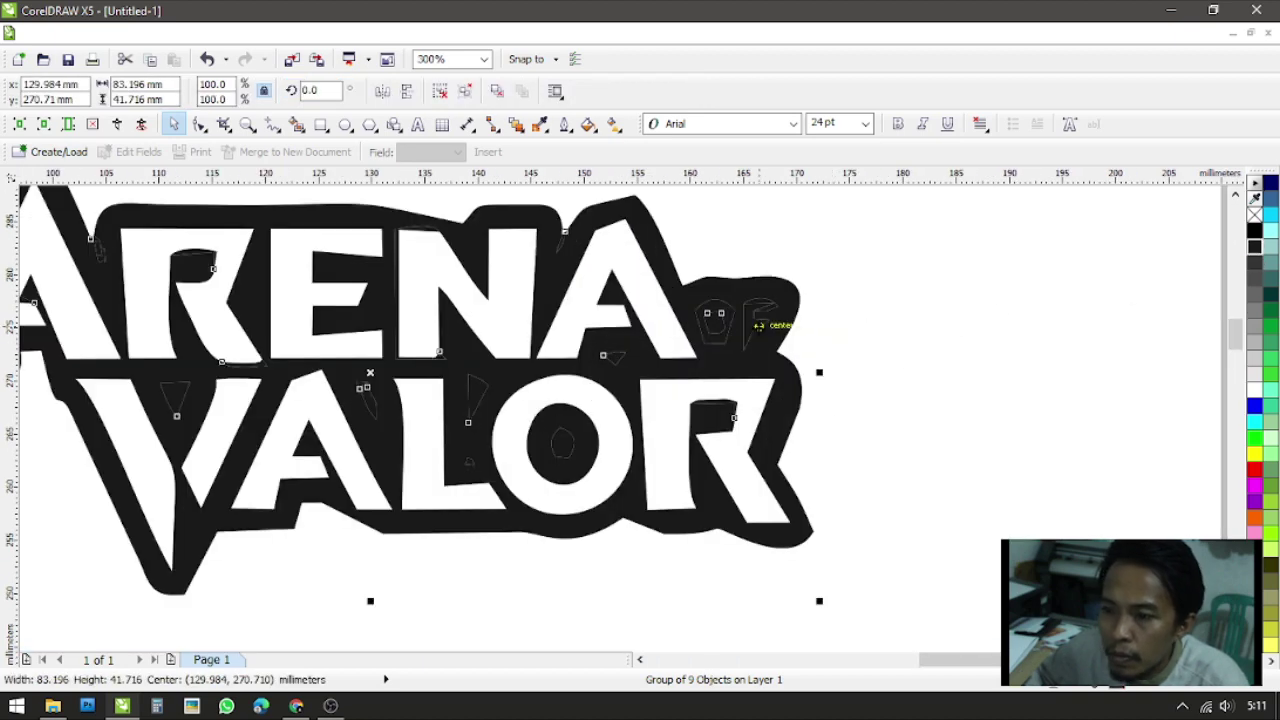
ctrl+click(758, 325)
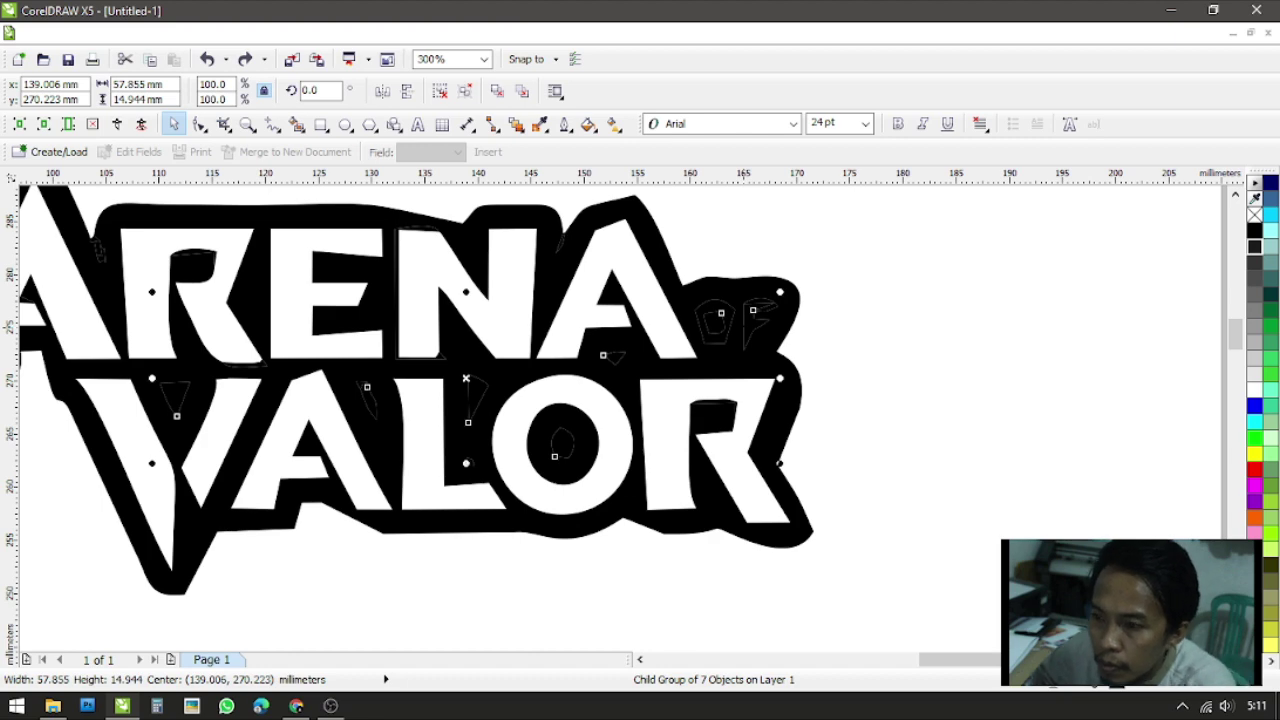
key(Escape)
ctrl+click(757, 298)
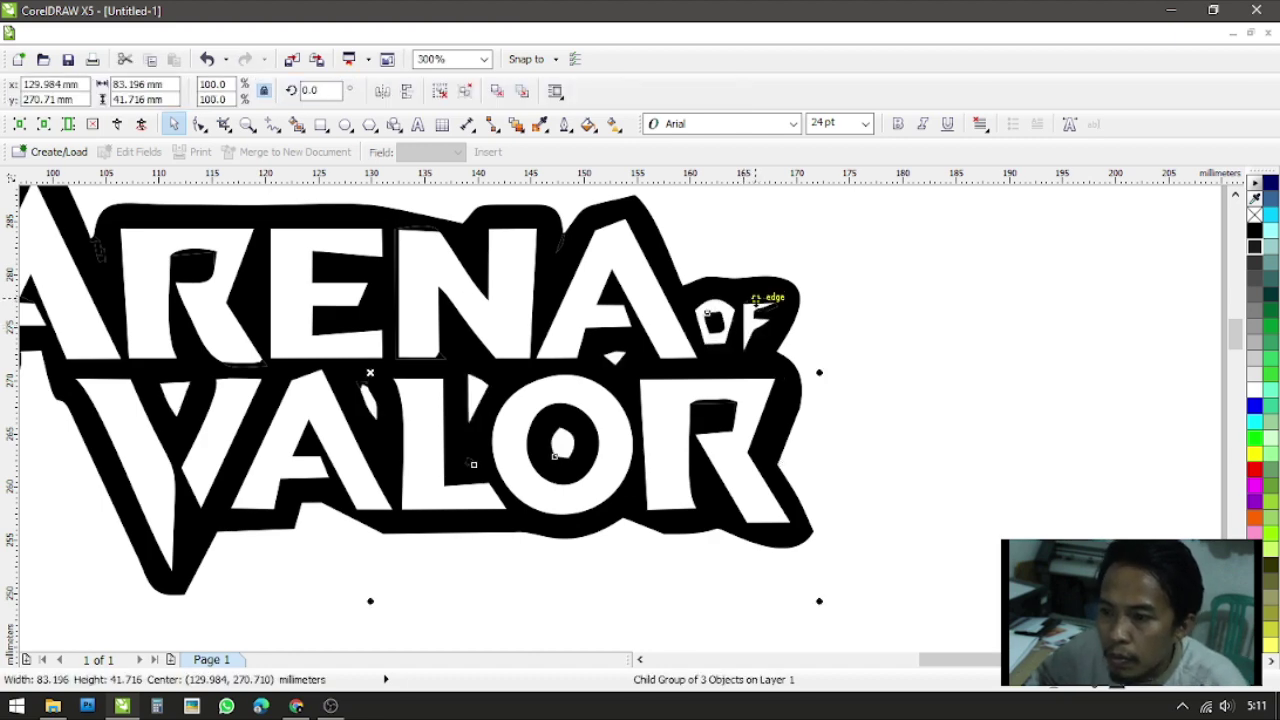
scroll(672, 305, down, 1)
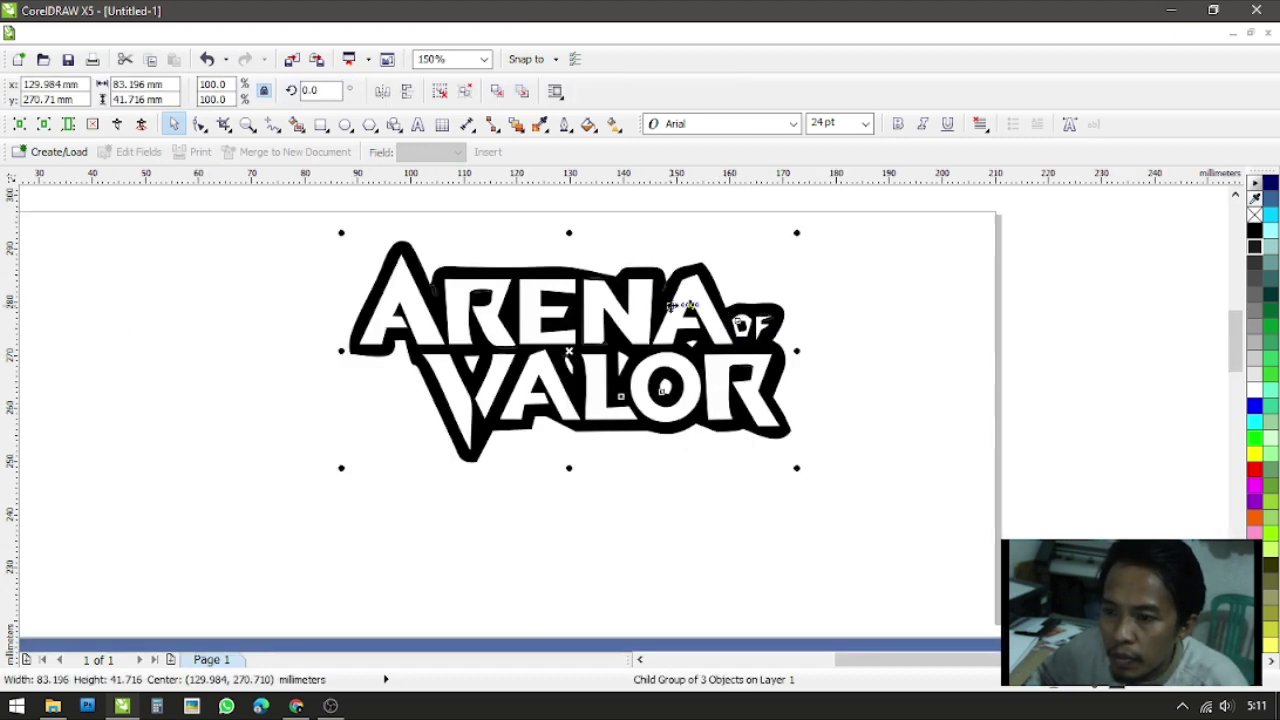
Ungroup the traced Arena of Valor logo completely and delete the stray fragments left around its letters
click(440, 91)
drag(296, 235, 932, 346)
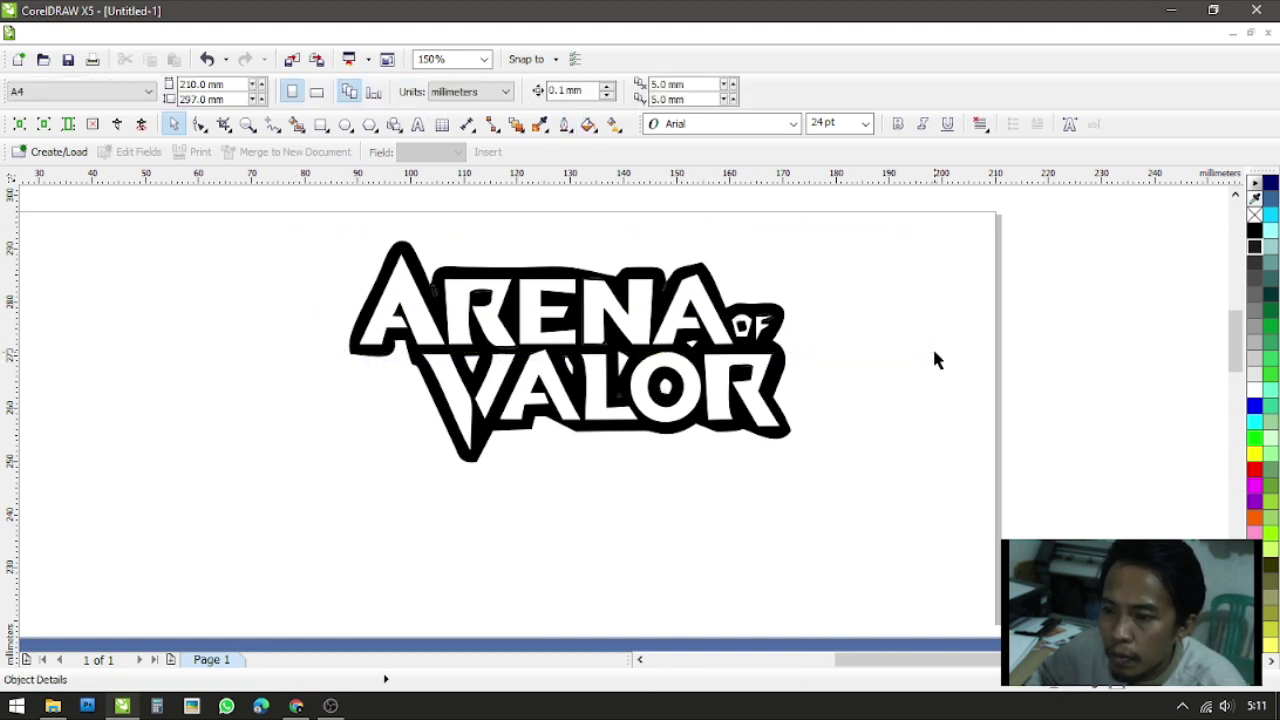
click(677, 315)
click(465, 91)
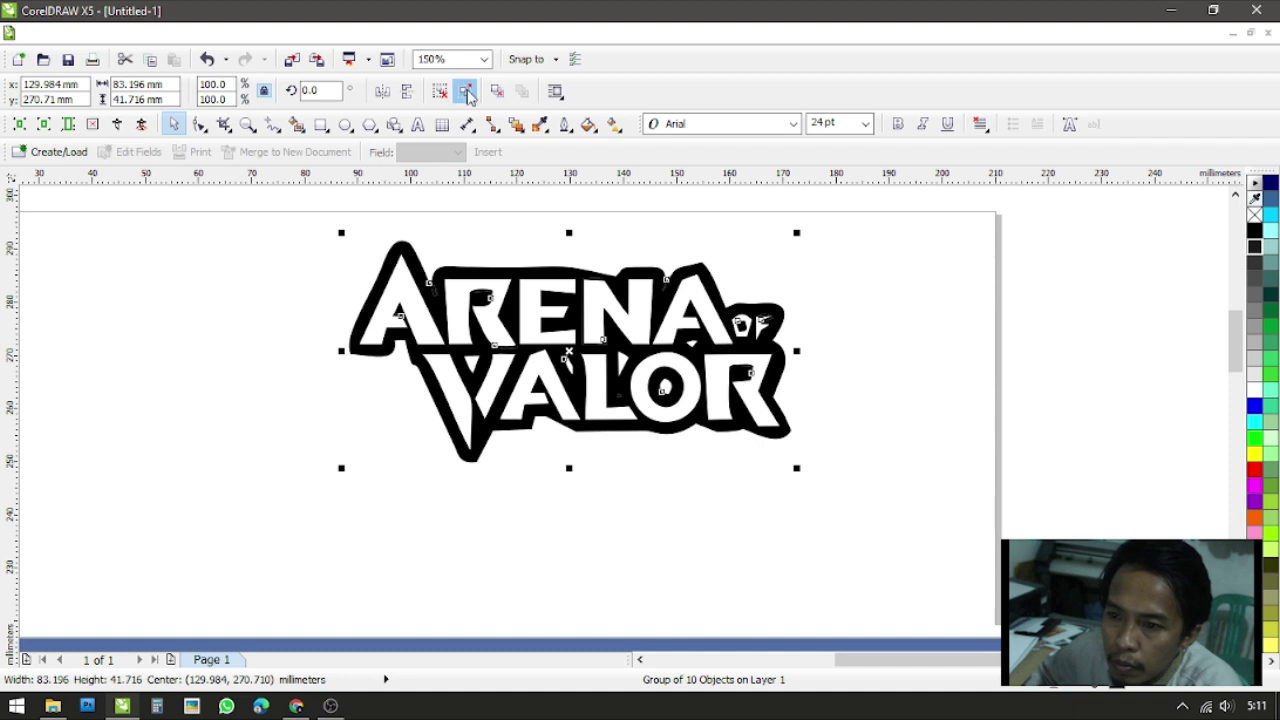
drag(223, 237, 900, 358)
drag(278, 303, 817, 481)
click(875, 452)
click(713, 438)
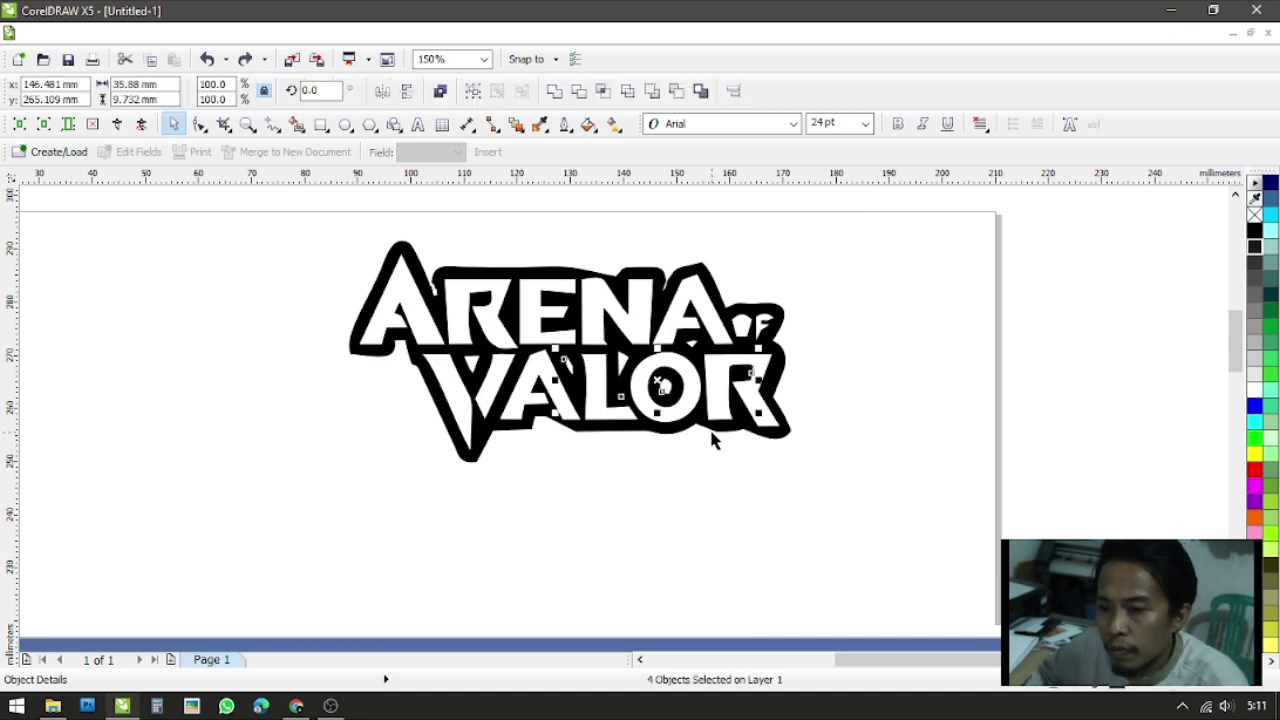
scroll(666, 371, up, 2)
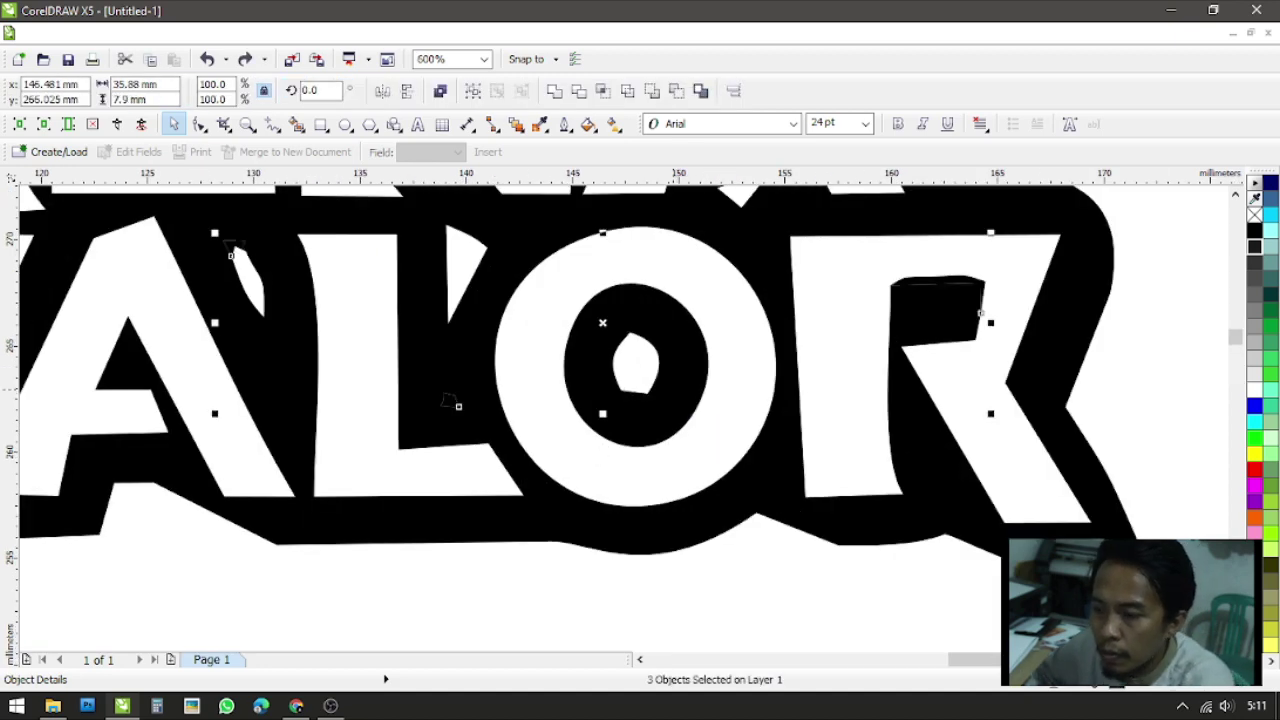
key(Escape)
scroll(446, 398, down, 5)
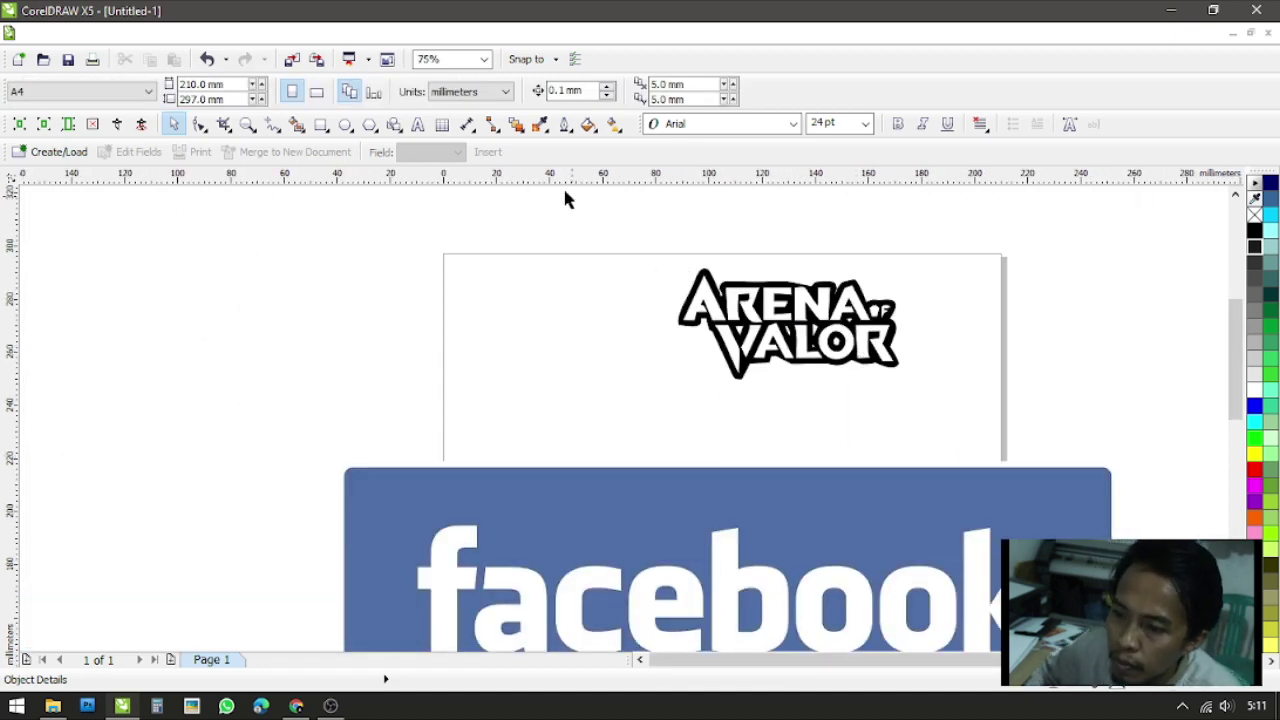
Group the remaining pieces of the Arena of Valor logo and color them red
key(ctrl+a)
key(ctrl+g)
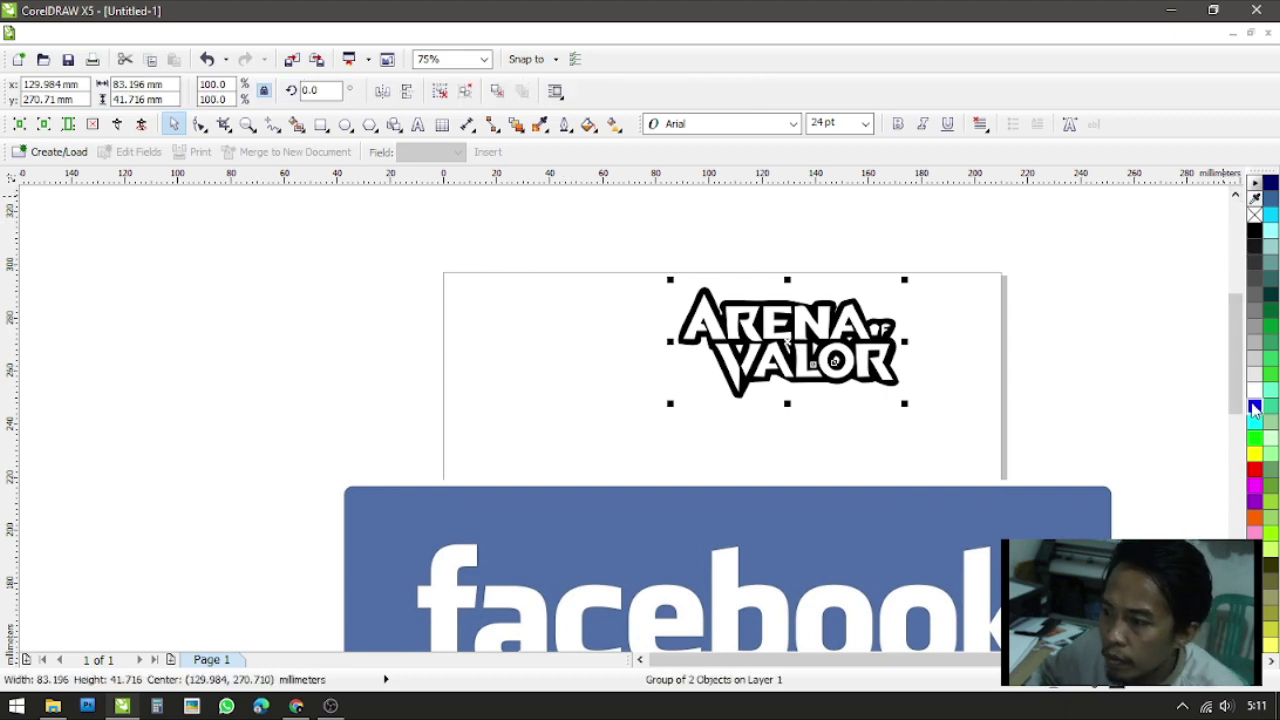
right_click(1254, 405)
right_click(1254, 437)
right_click(1254, 470)
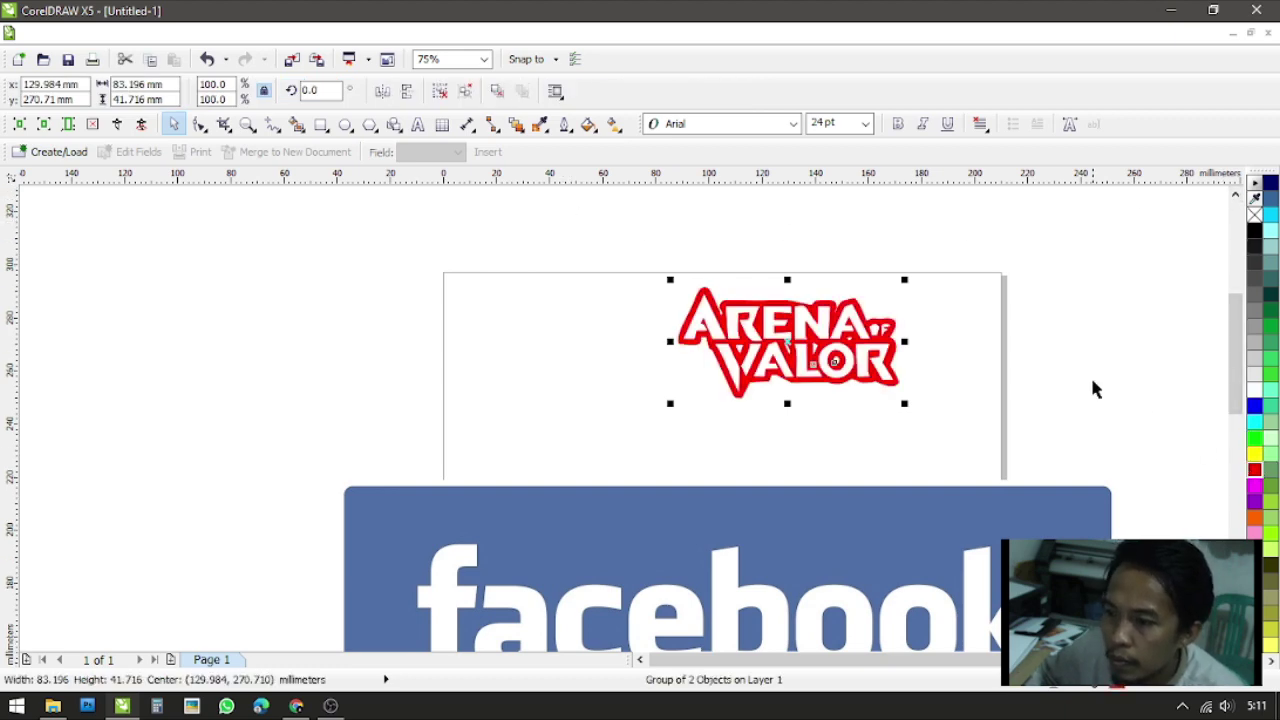
click(1094, 388)
Move the red Arena of Valor logo to the page's upper-left corner
scroll(1077, 406, down, 2)
scroll(845, 315, up, 2)
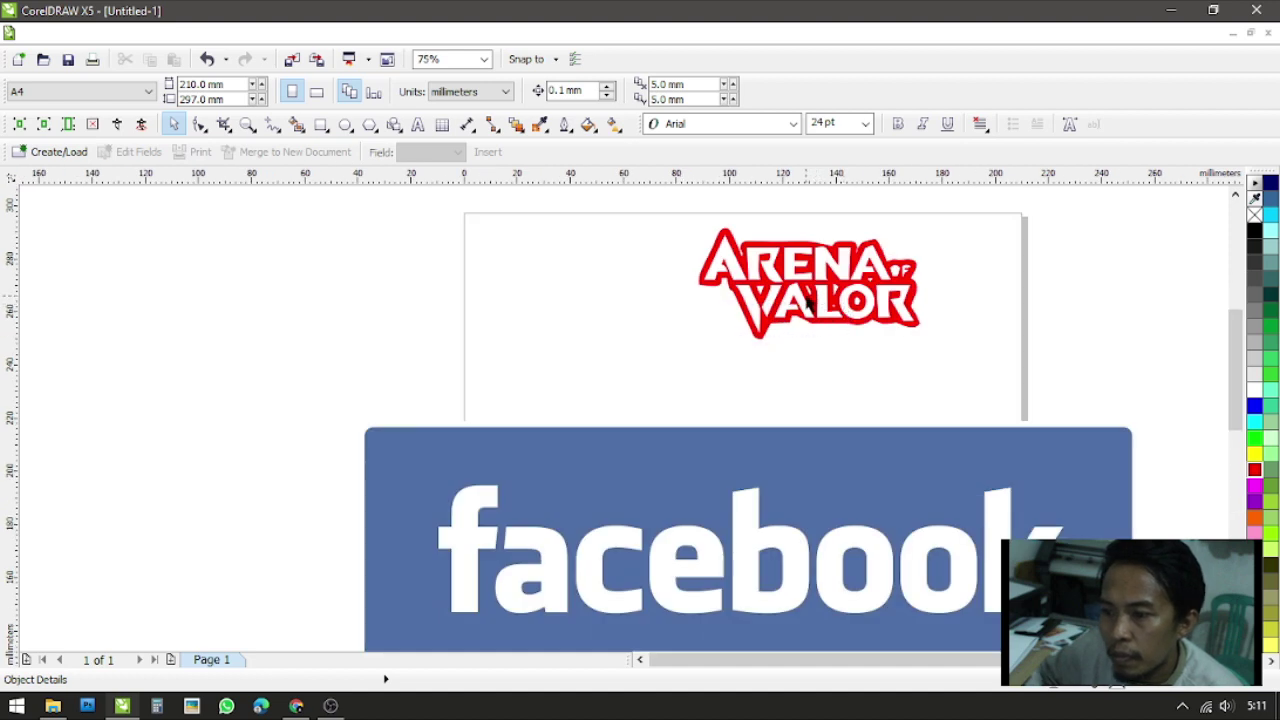
drag(810, 300, 602, 302)
Start an Outline Trace of the facebook bitmap using the Detailed logo image type
click(660, 437)
scroll(668, 468, down, 3)
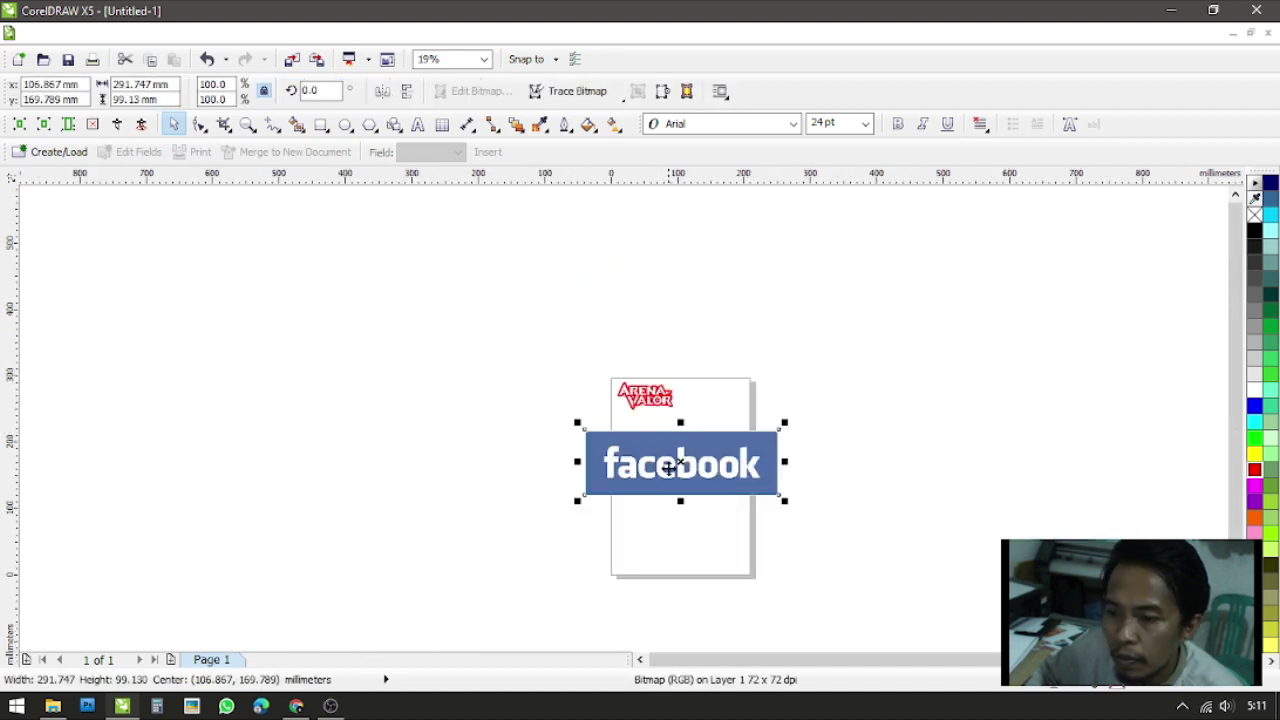
scroll(668, 468, up, 3)
scroll(666, 460, down, 1)
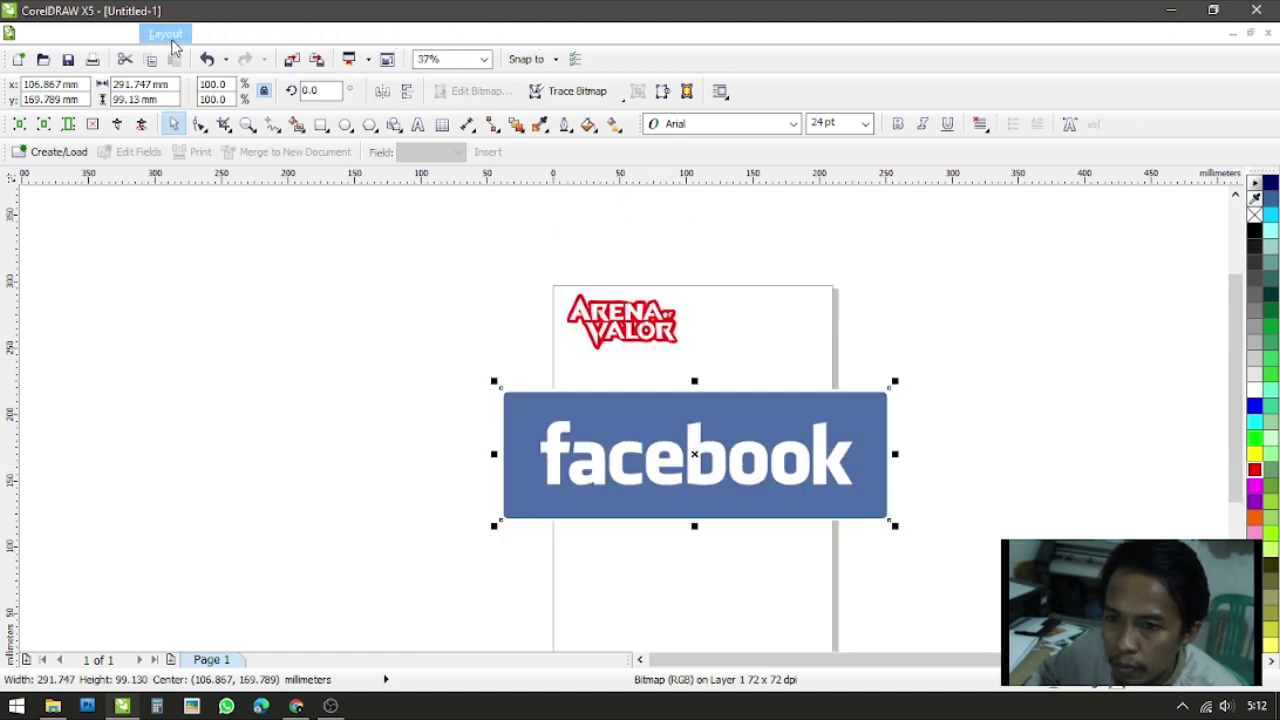
click(80, 34)
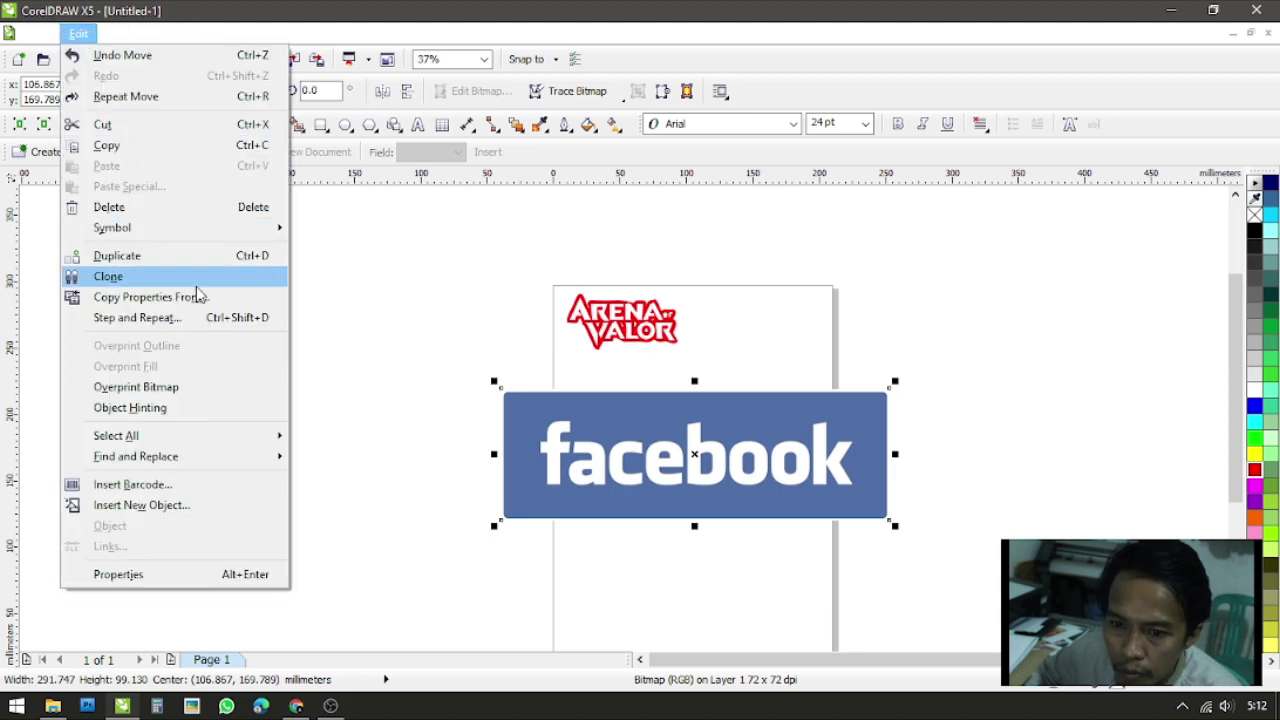
click(622, 427)
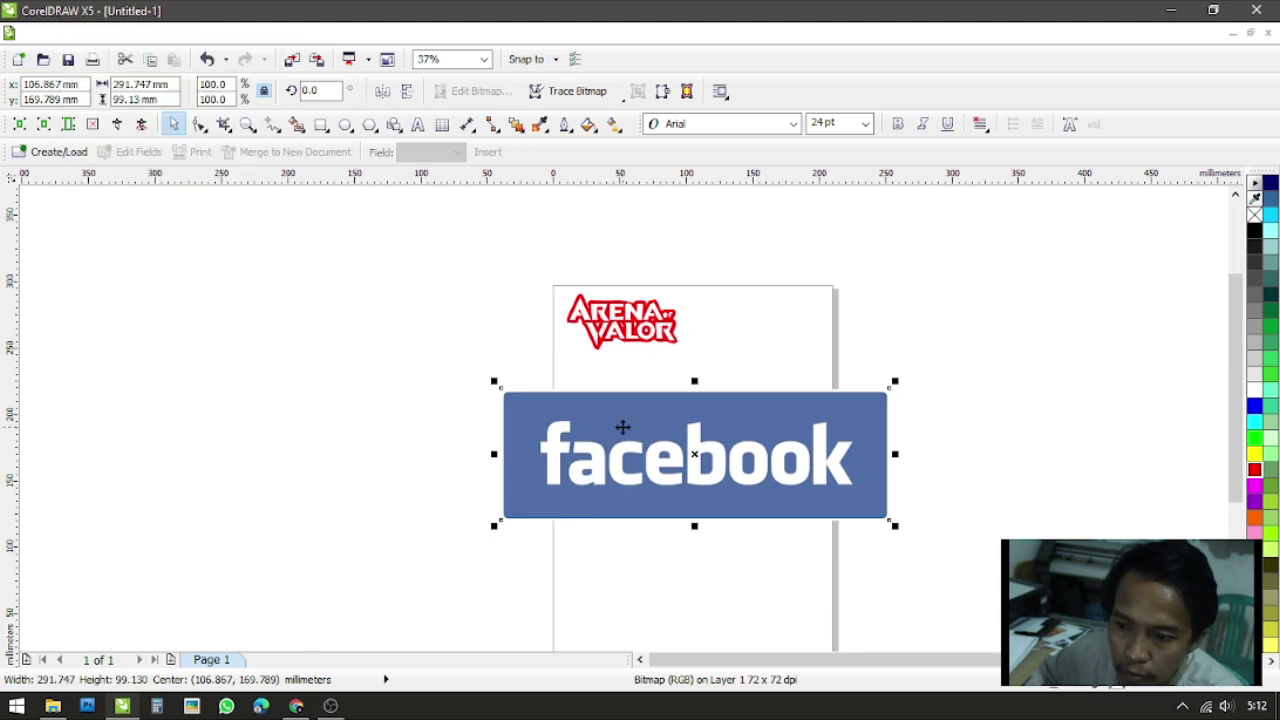
right_click(622, 427)
mouse_move(763, 42)
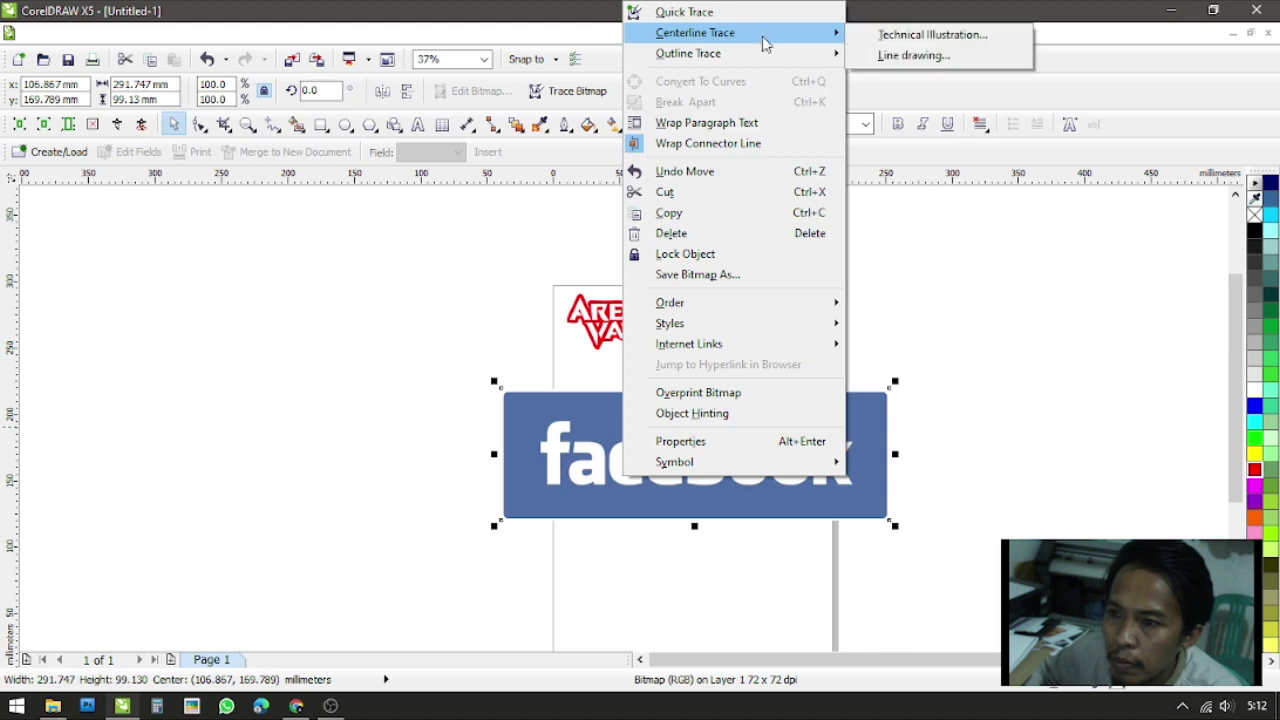
click(935, 98)
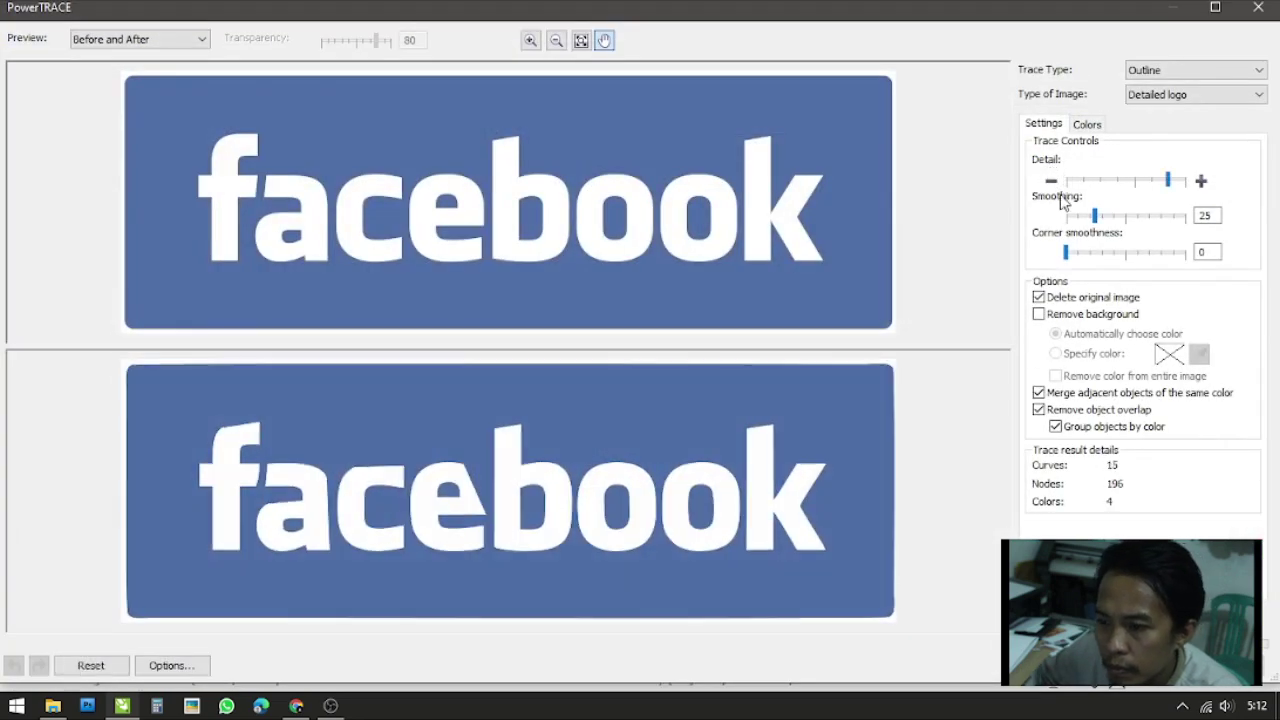
Raise the facebook trace's detail to its maximum, lower the smoothing to its minimum and apply the trace
drag(1170, 188, 1187, 185)
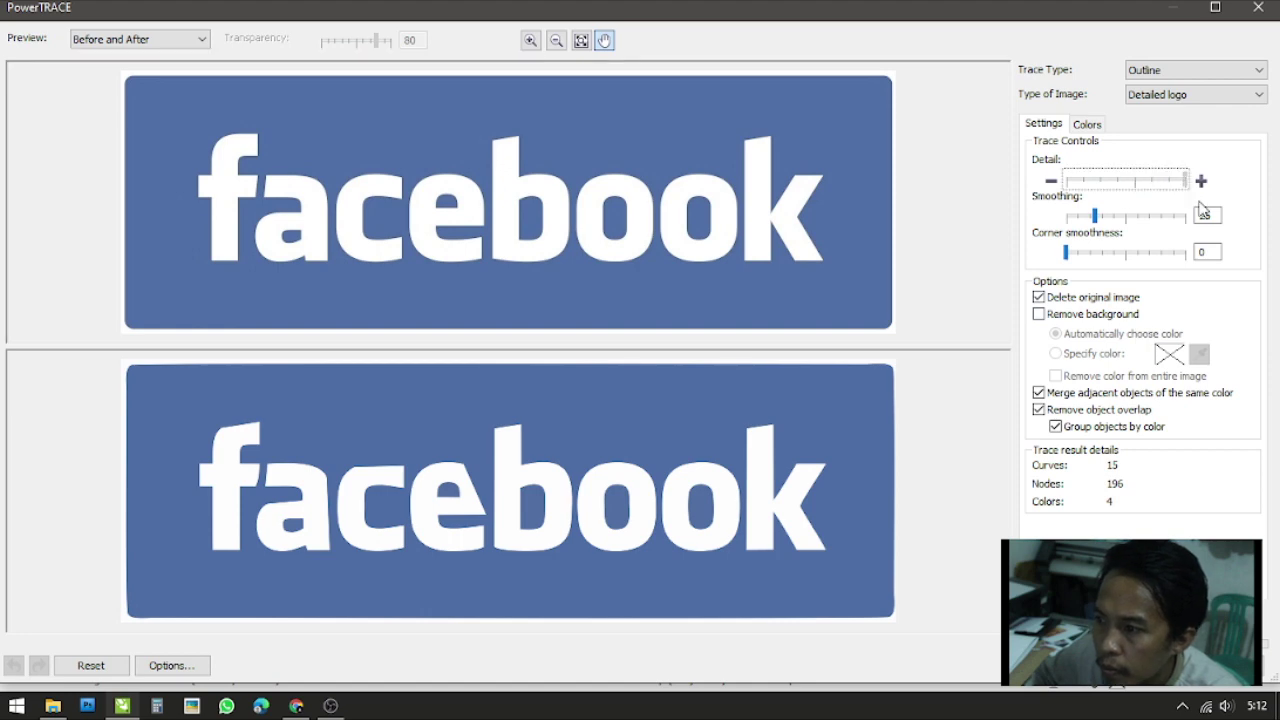
click(1075, 216)
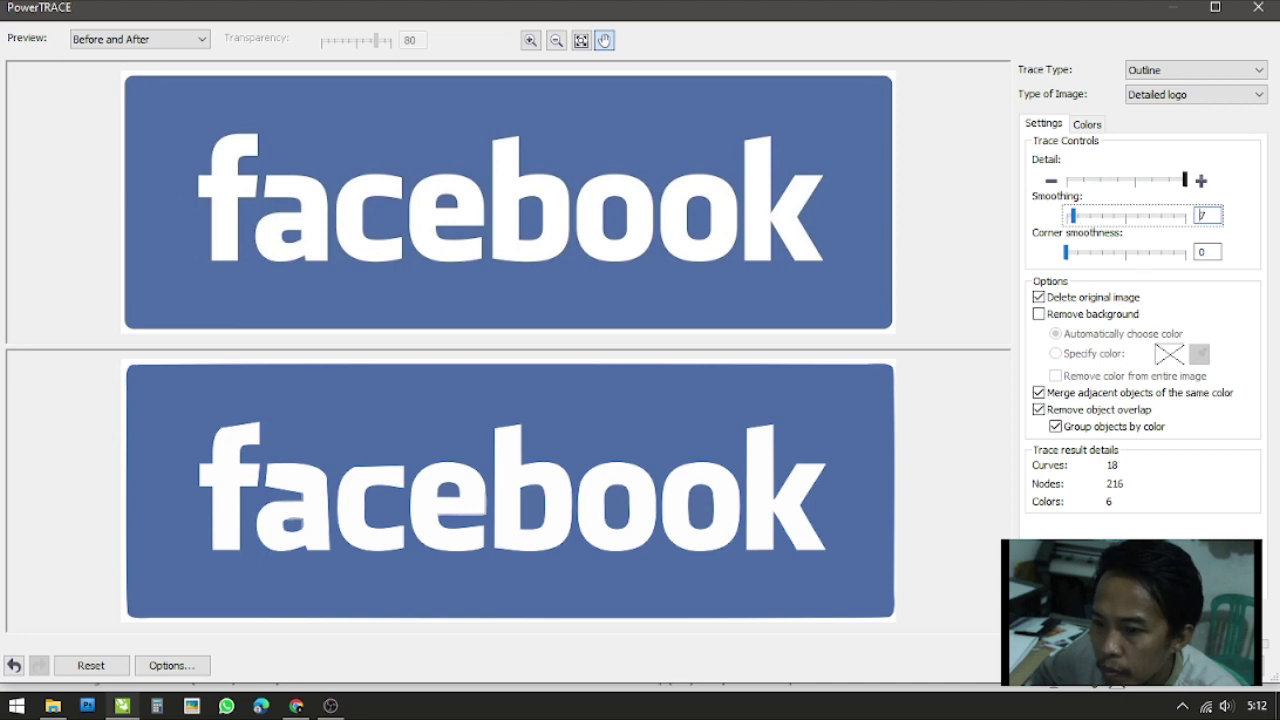
click(1066, 217)
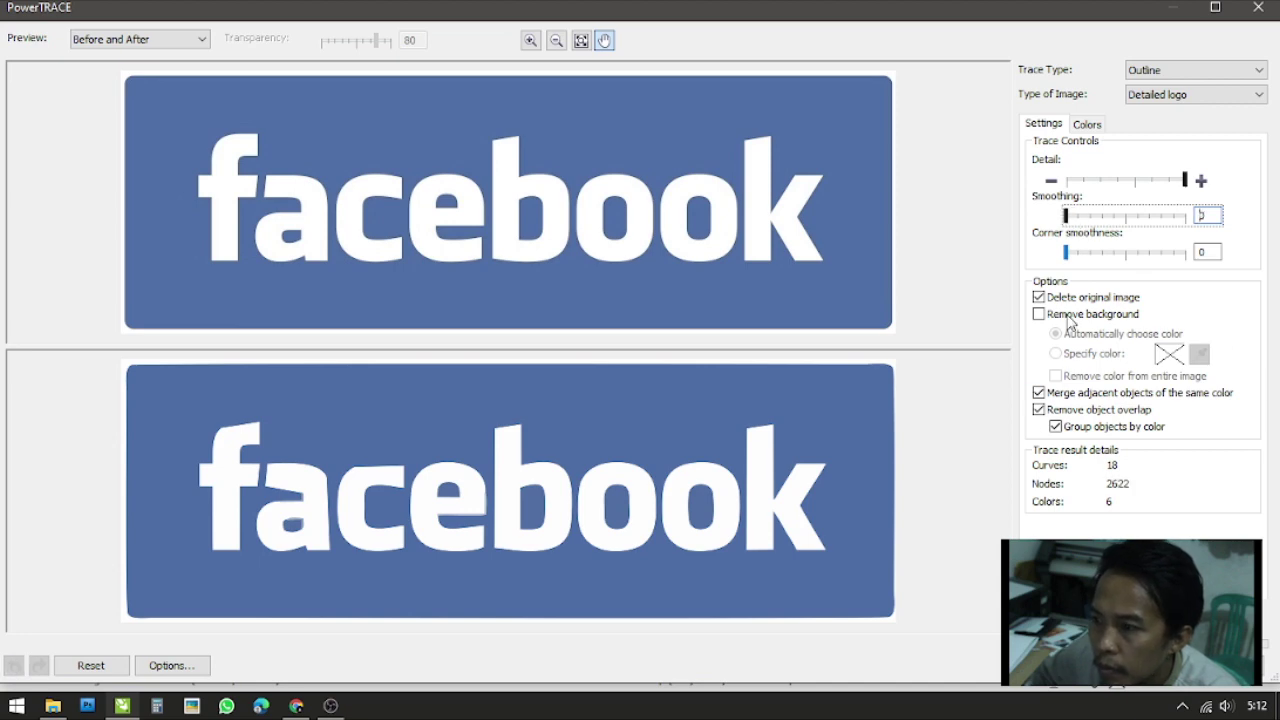
click(1075, 665)
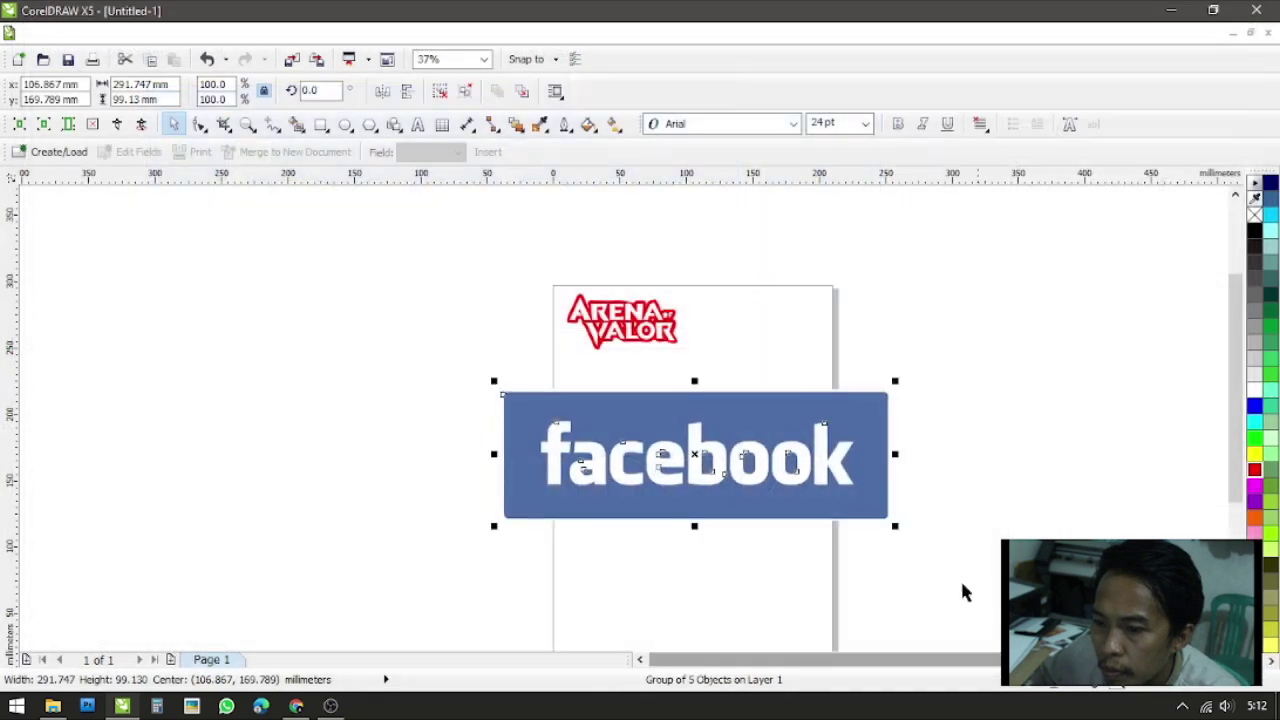
Delete the white child group from the traced facebook logo and select the remaining group
ctrl+click(782, 462)
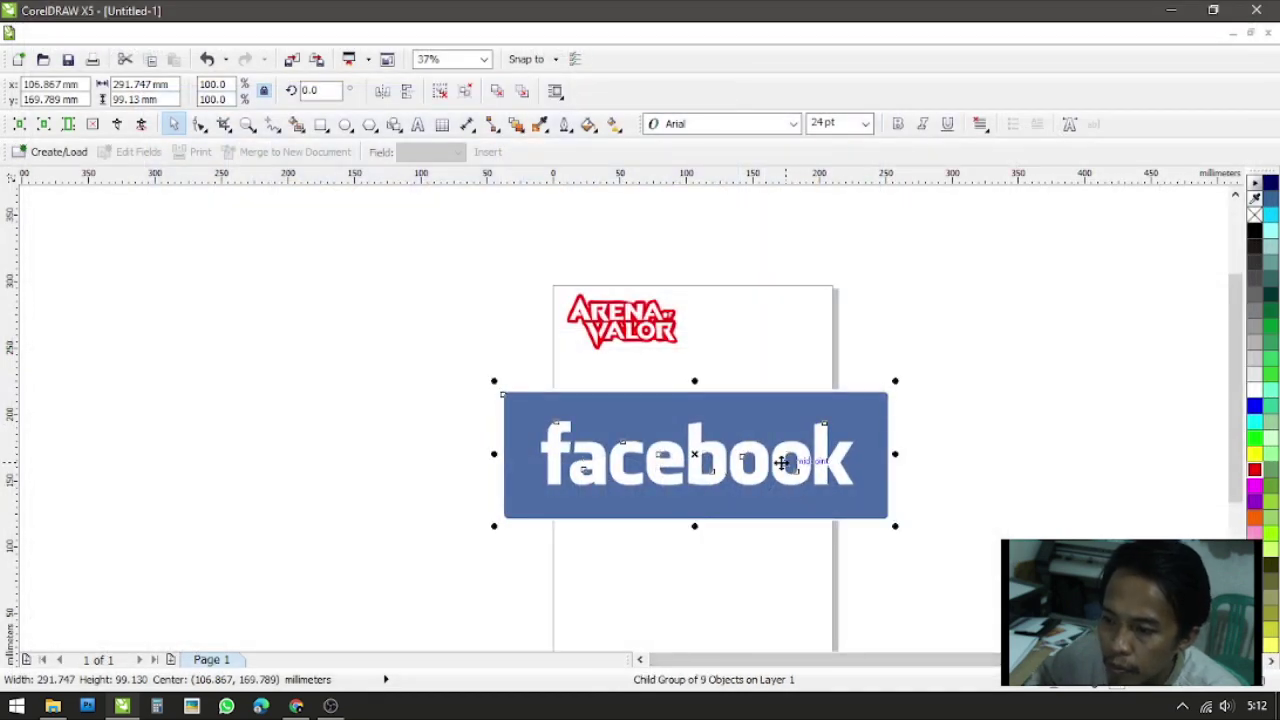
key(Delete)
click(845, 398)
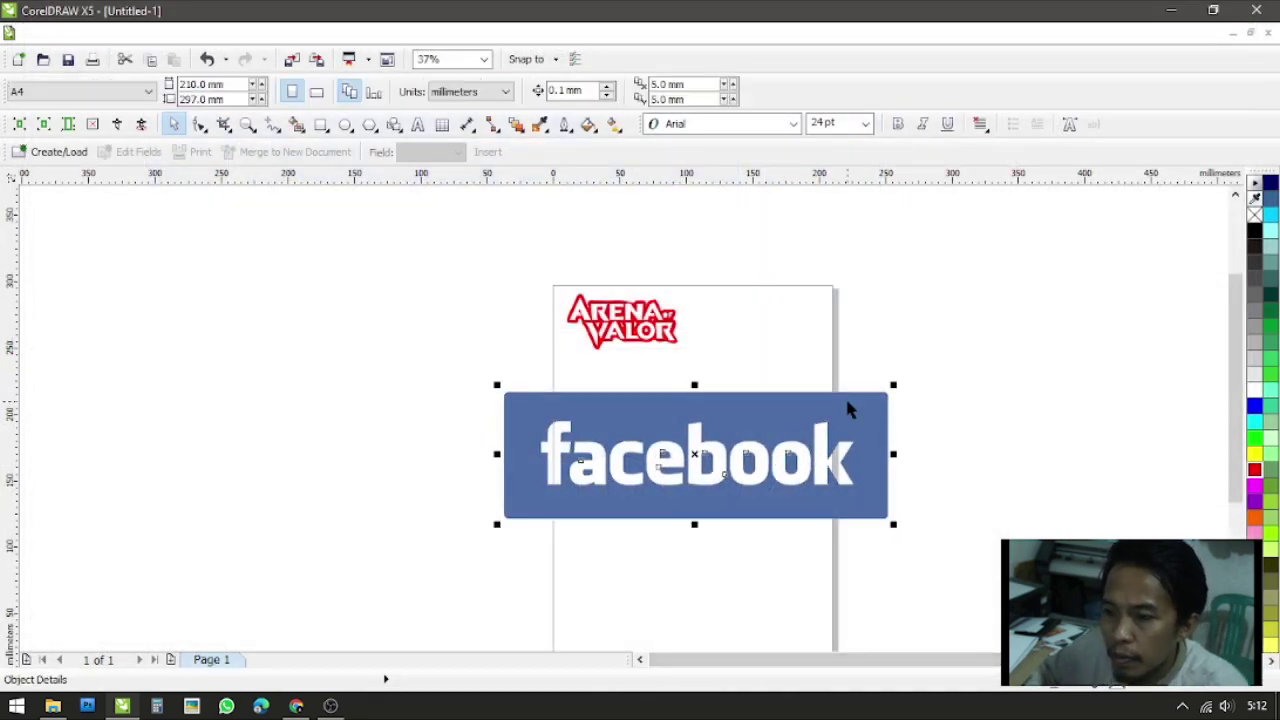
Try grey, navy, cyan and bright blue fills on the facebook logo's rectangular panel and settle on a dark blue
click(1257, 350)
click(1256, 312)
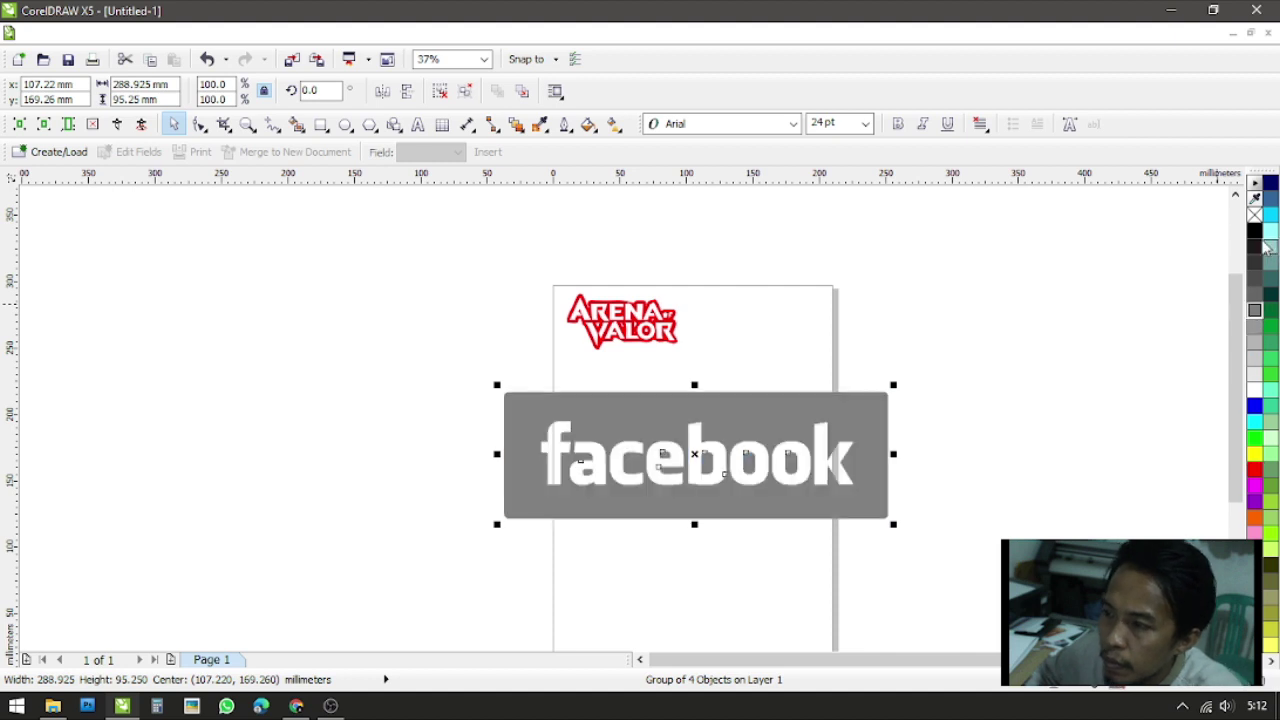
click(1256, 252)
click(1257, 268)
click(1256, 296)
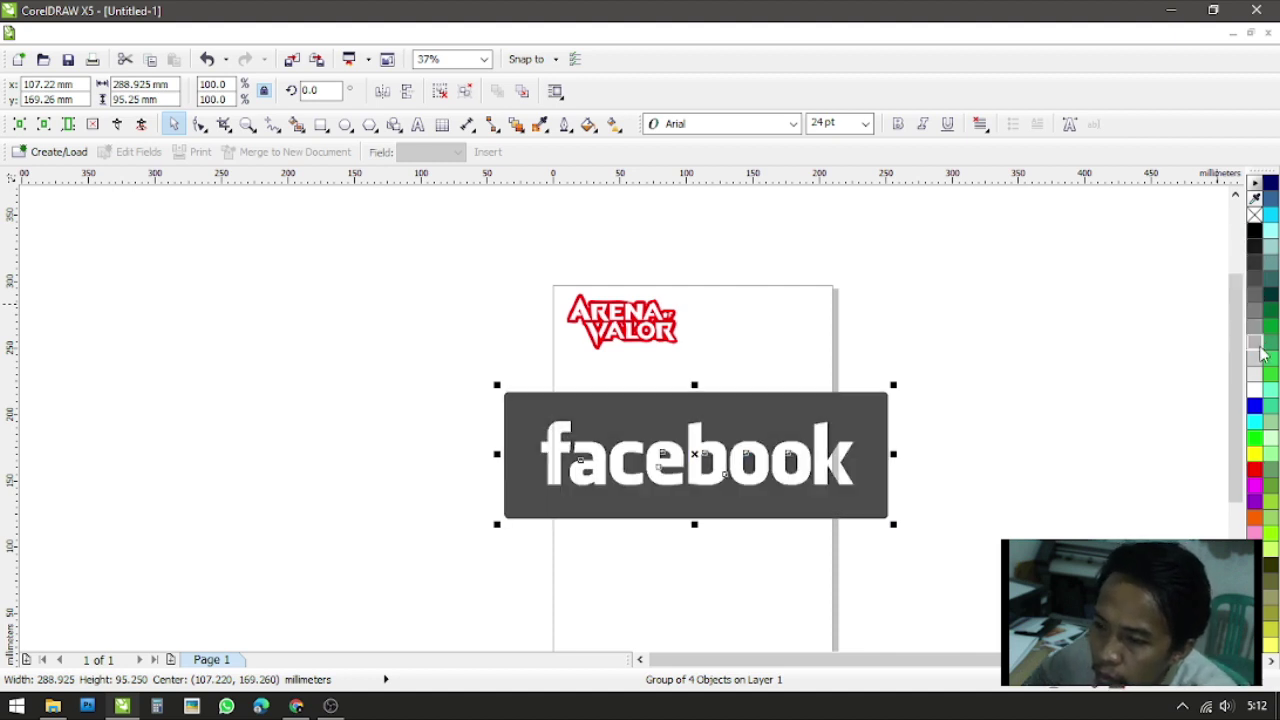
click(1256, 342)
click(1271, 183)
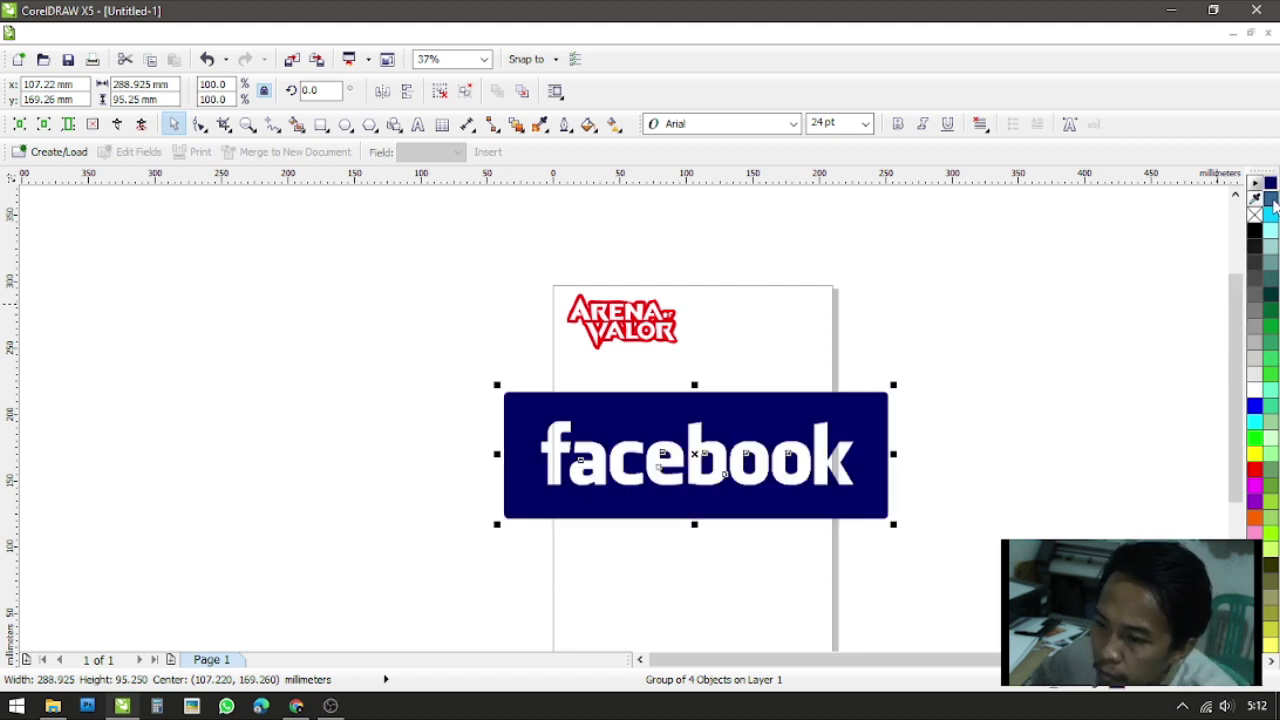
click(1271, 199)
click(1271, 215)
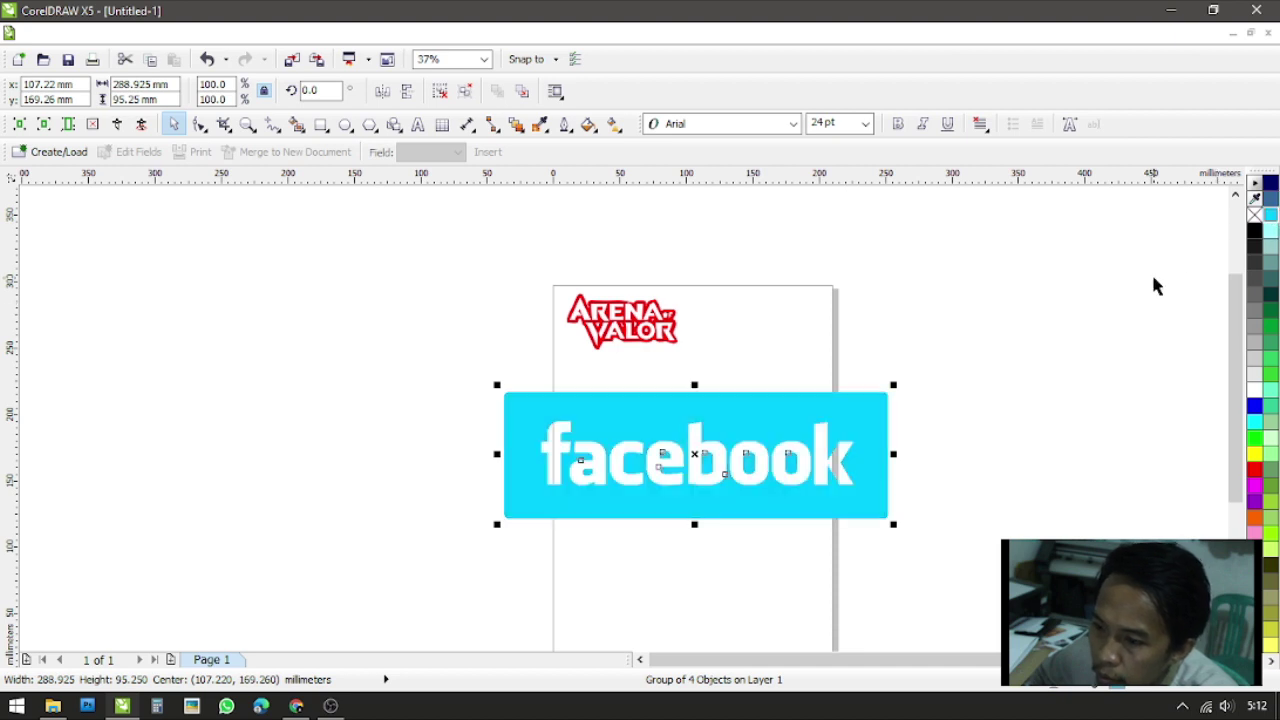
click(1255, 405)
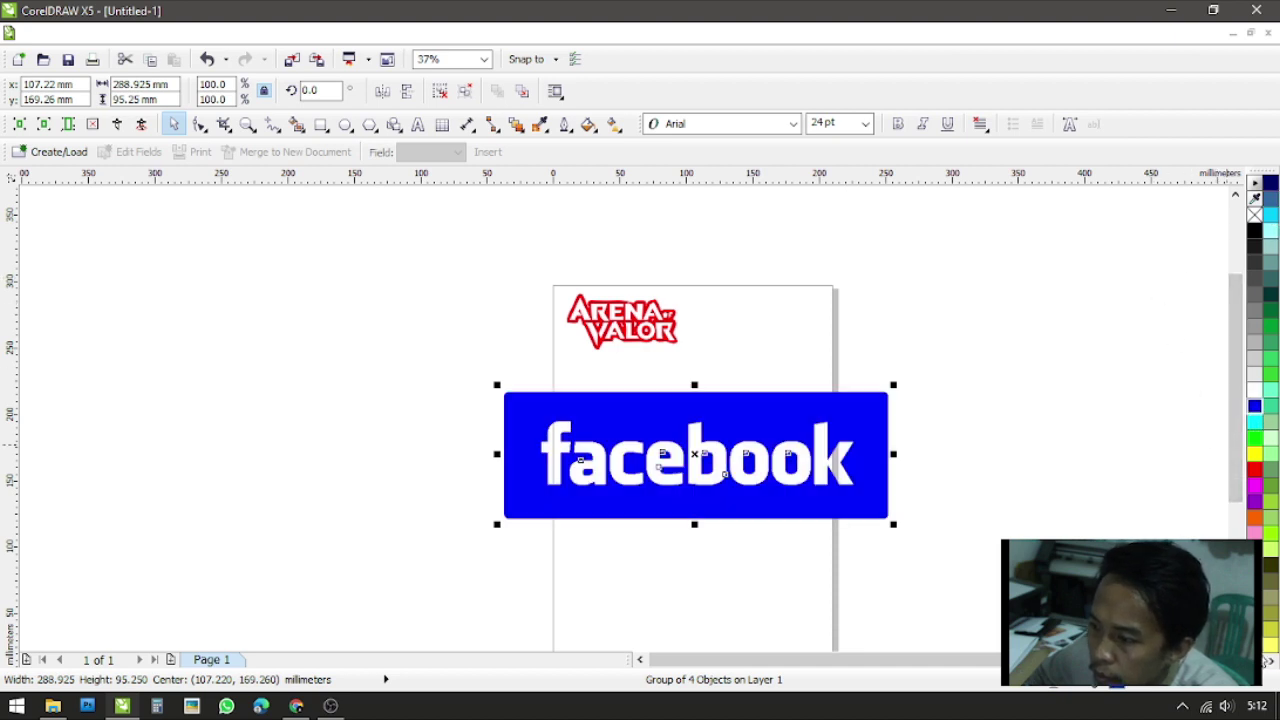
click(1271, 183)
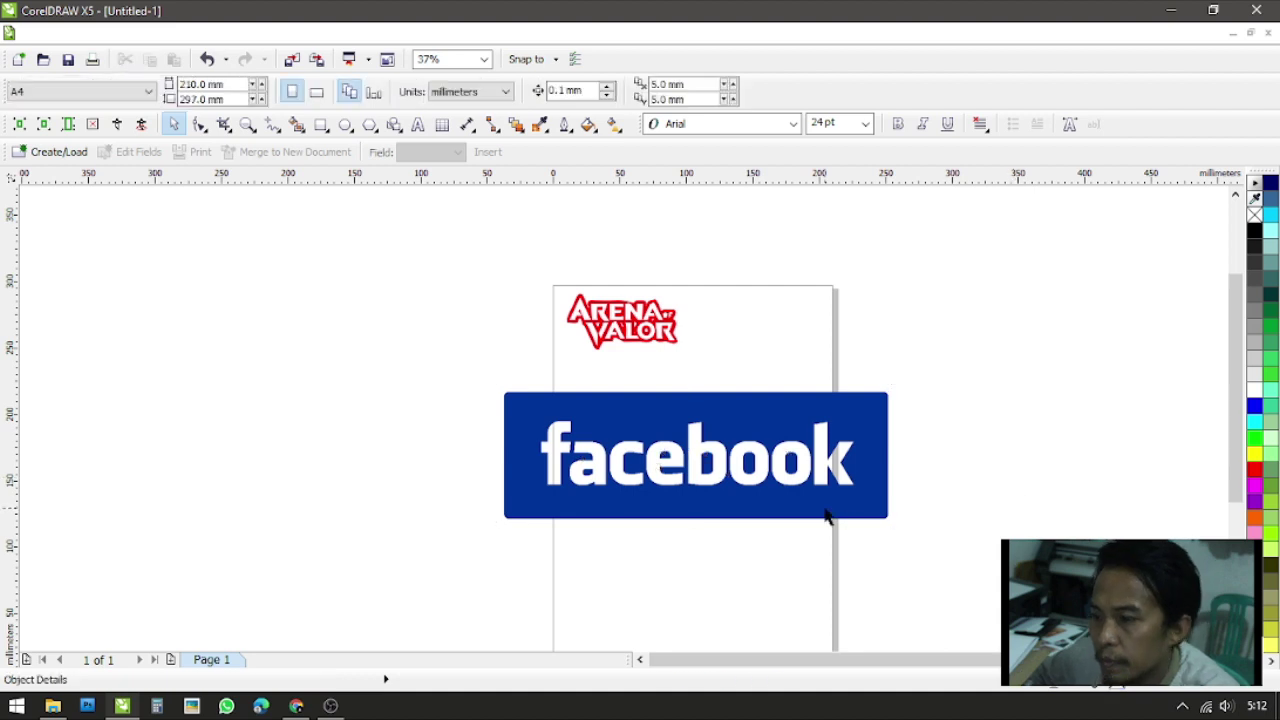
Shrink the facebook logo and place it beside the Arena of Valor logo within the page width
drag(897, 523, 654, 441)
drag(599, 403, 791, 307)
drag(486, 252, 923, 440)
drag(802, 318, 789, 397)
click(910, 455)
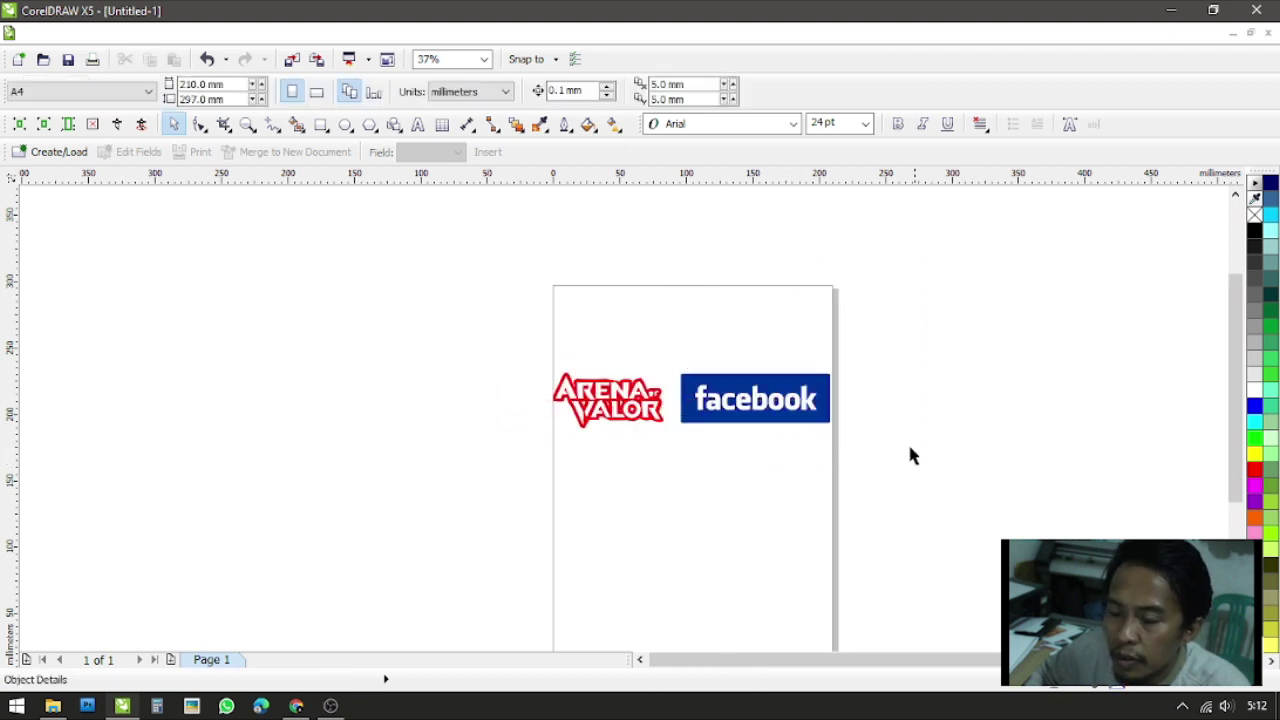
Switch the page to landscape, move the facebook logo below the Arena of Valor logo and align their centers vertically
click(316, 91)
drag(489, 323, 943, 537)
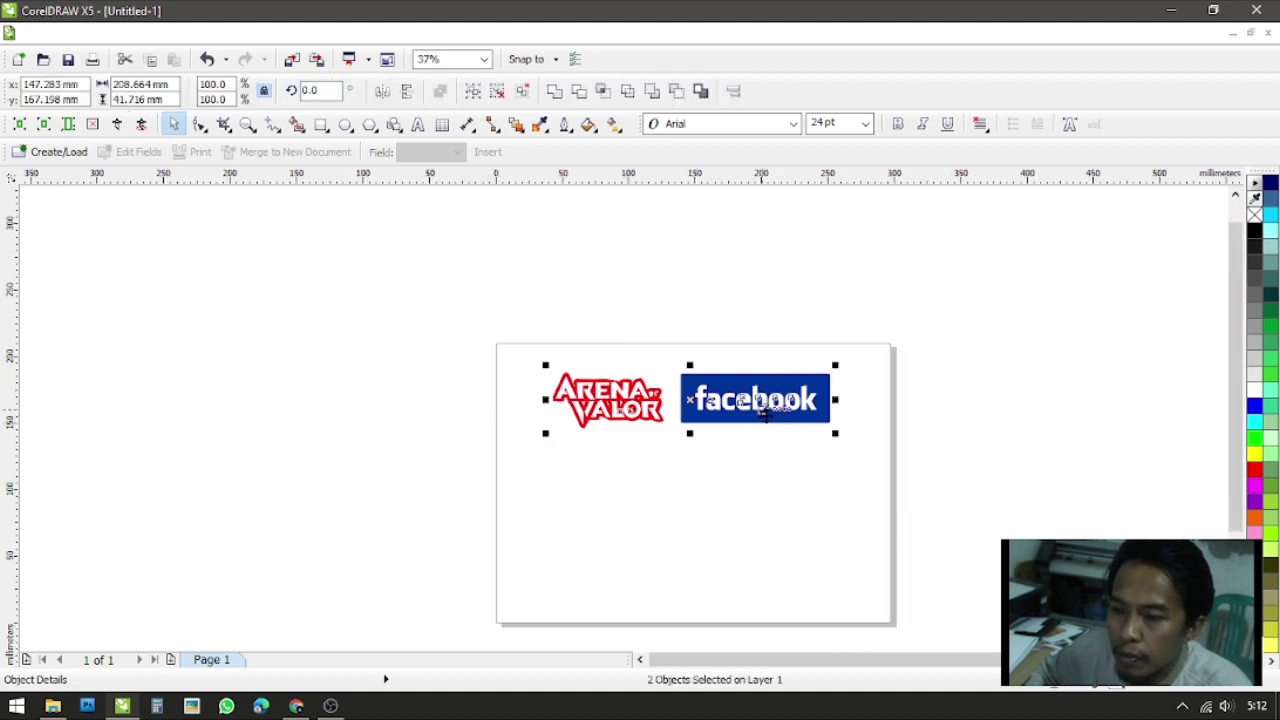
click(775, 432)
drag(775, 435, 659, 512)
shift+click(598, 427)
key(c)
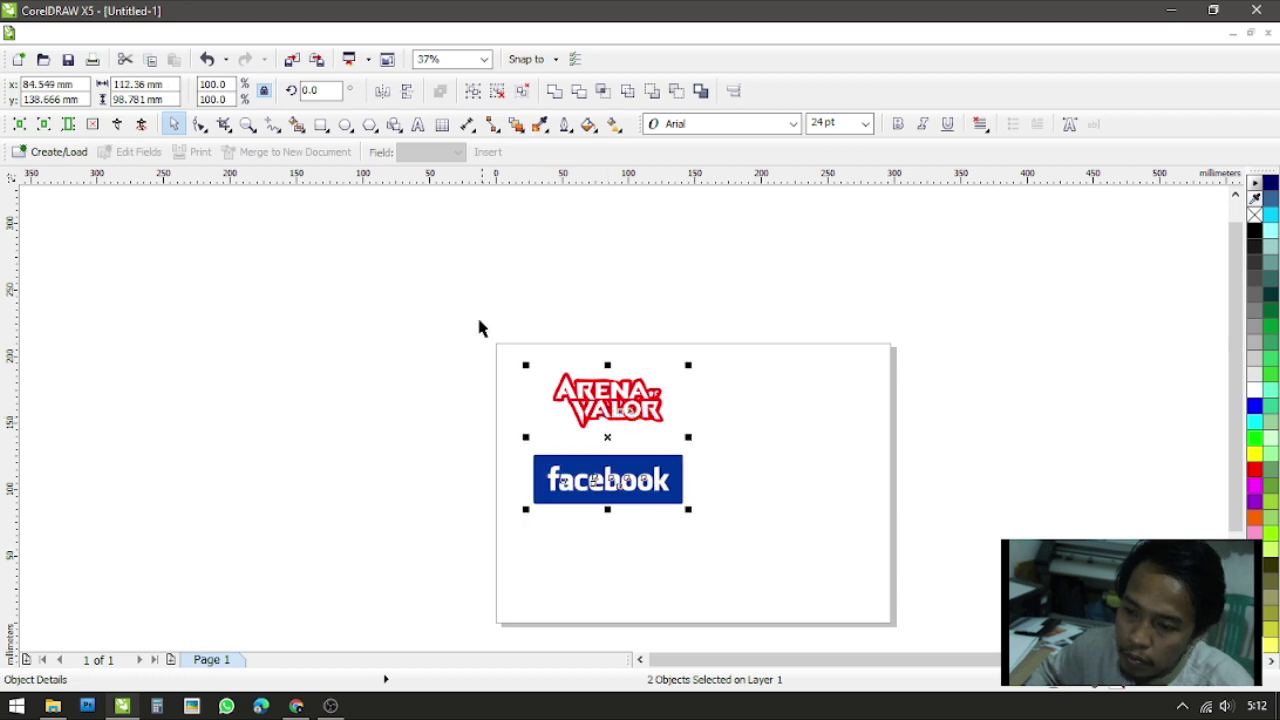
Group the two logos, enlarge the group to about 204 × 179 mm and center it on the page
drag(437, 297, 899, 612)
key(ctrl+g)
key(p)
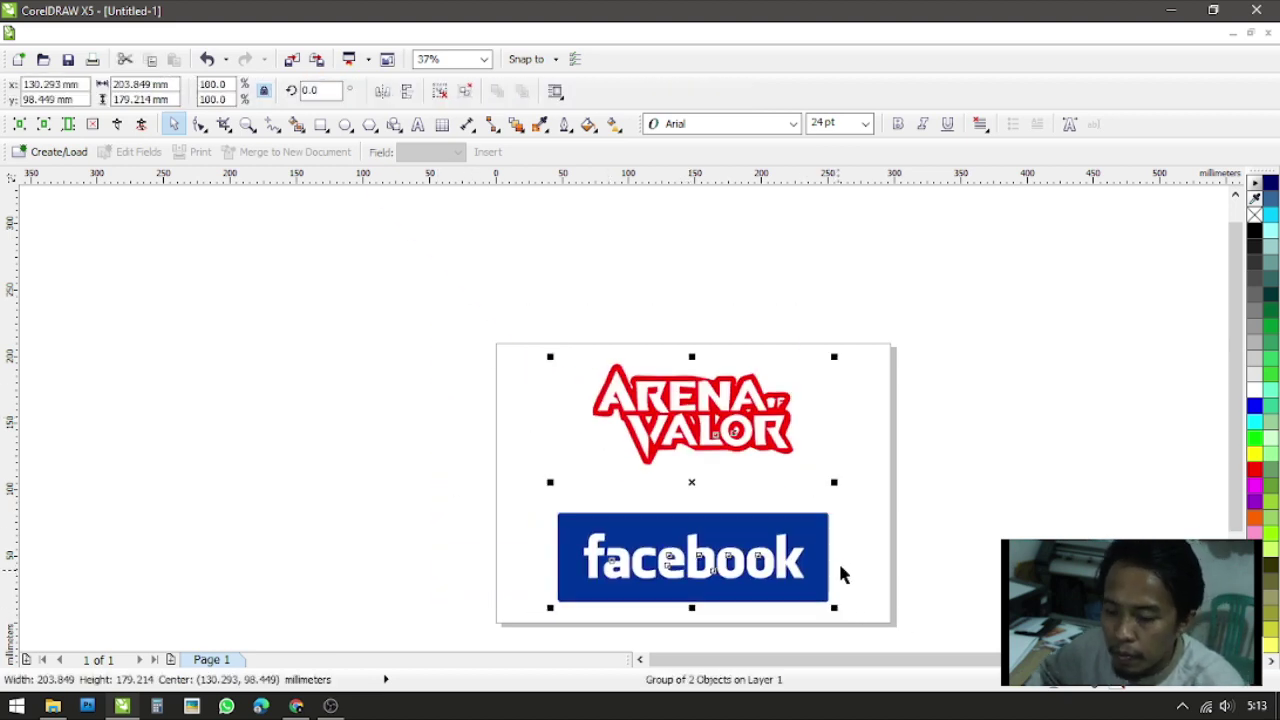
click(1191, 417)
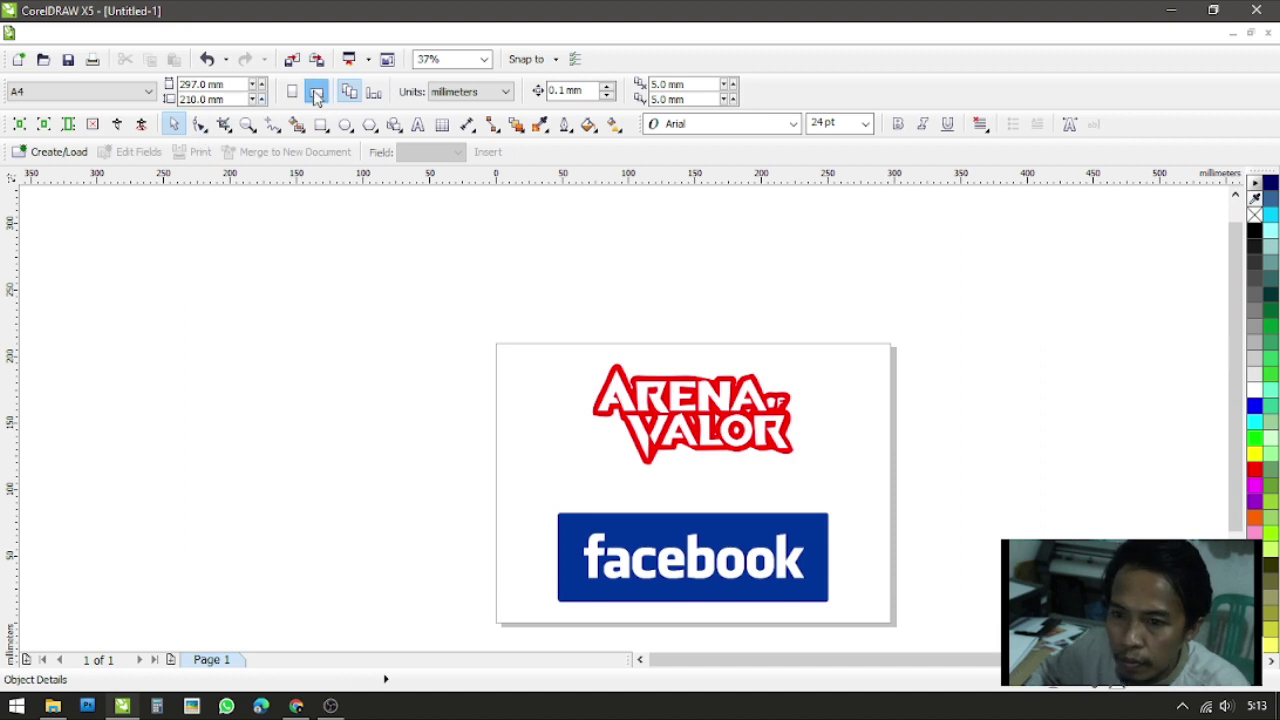
Add a page-sized rectangle behind the logos, try black, brown and purple fills, settle on yellow and remove its outline
double_click(321, 127)
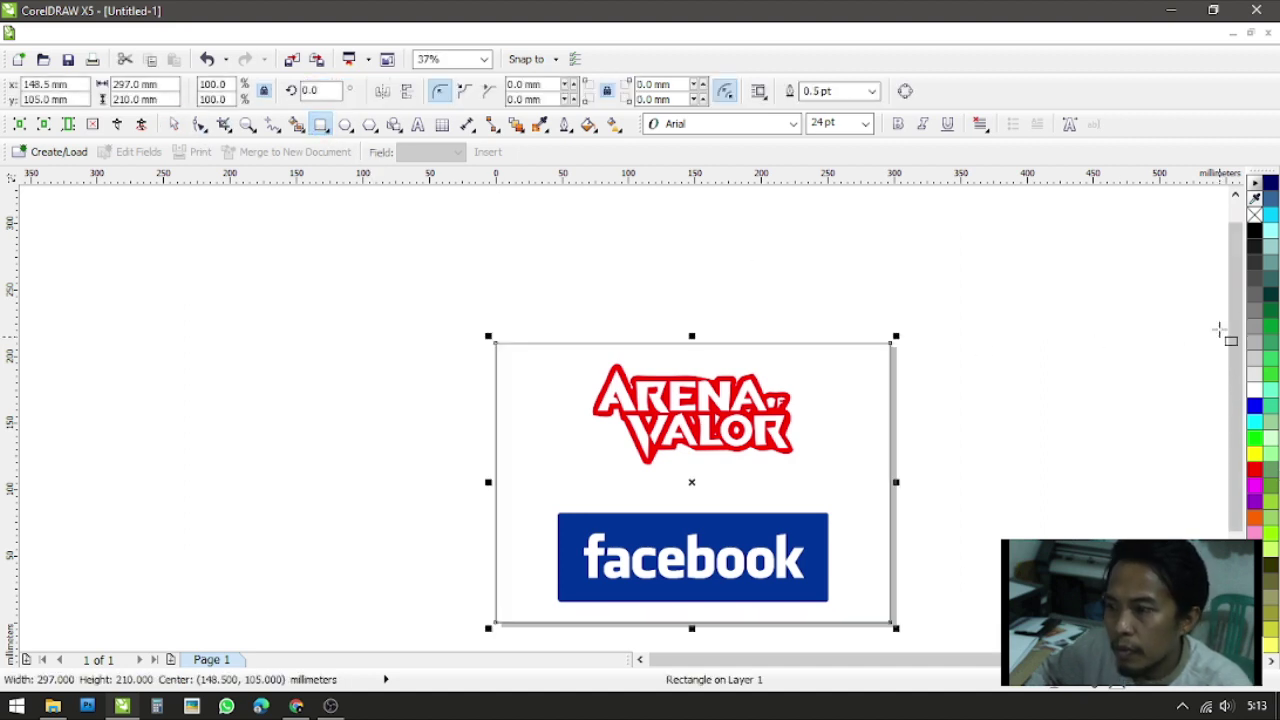
click(1255, 231)
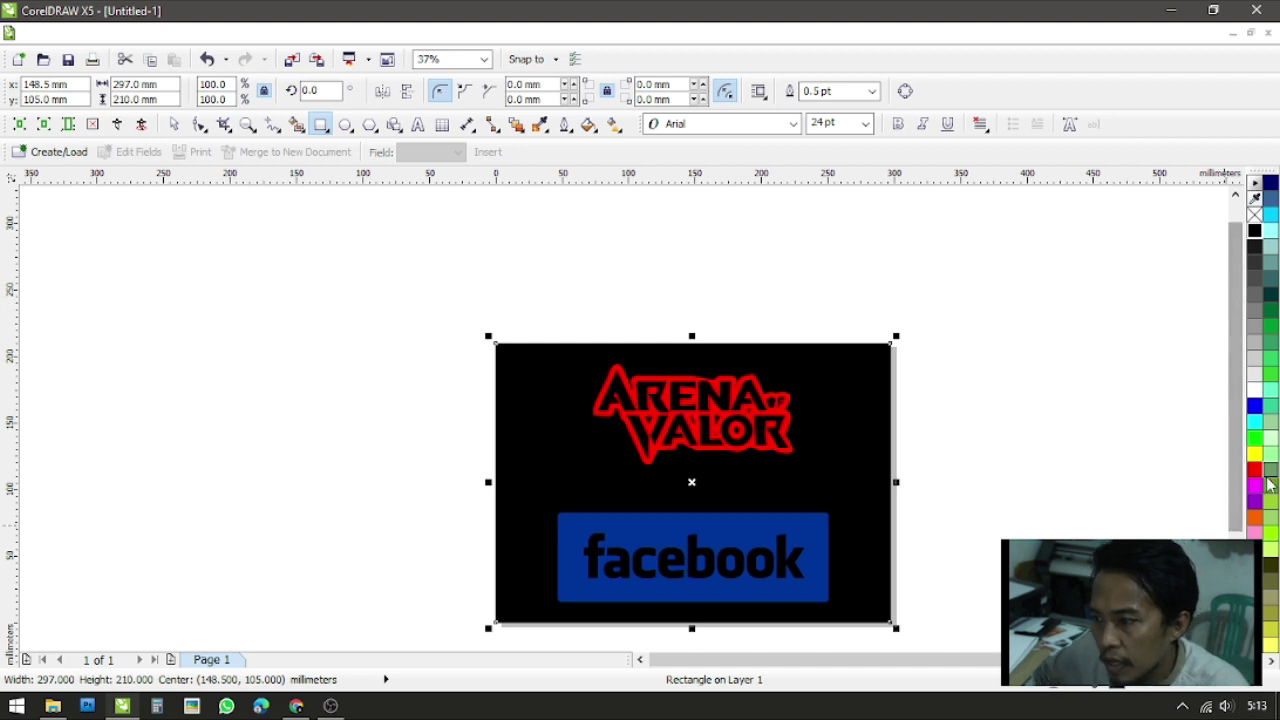
click(1264, 560)
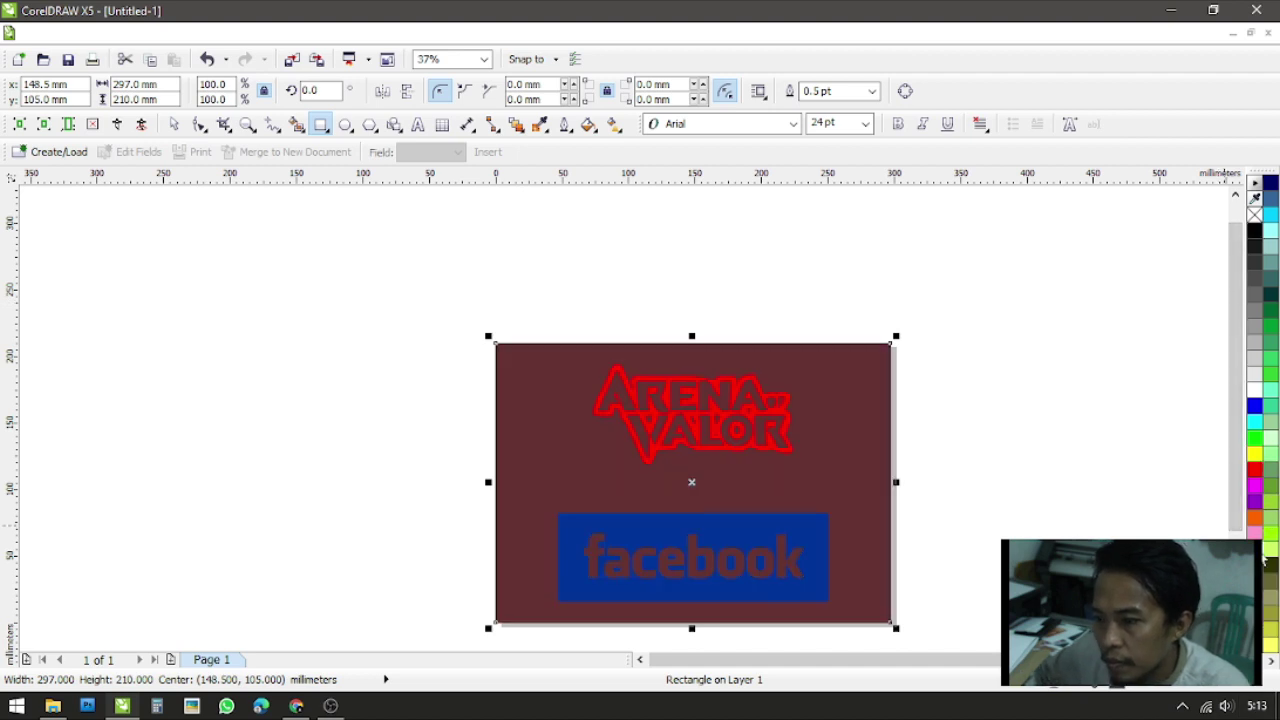
click(1255, 500)
click(1254, 455)
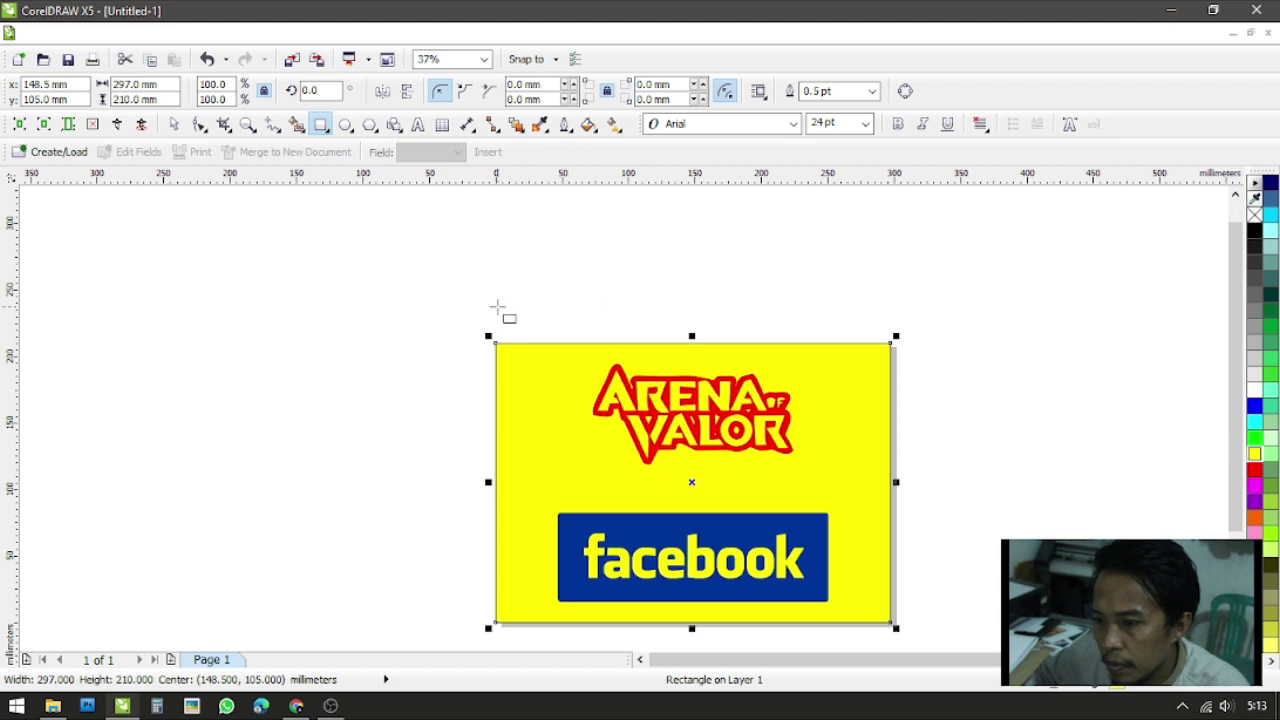
click(174, 124)
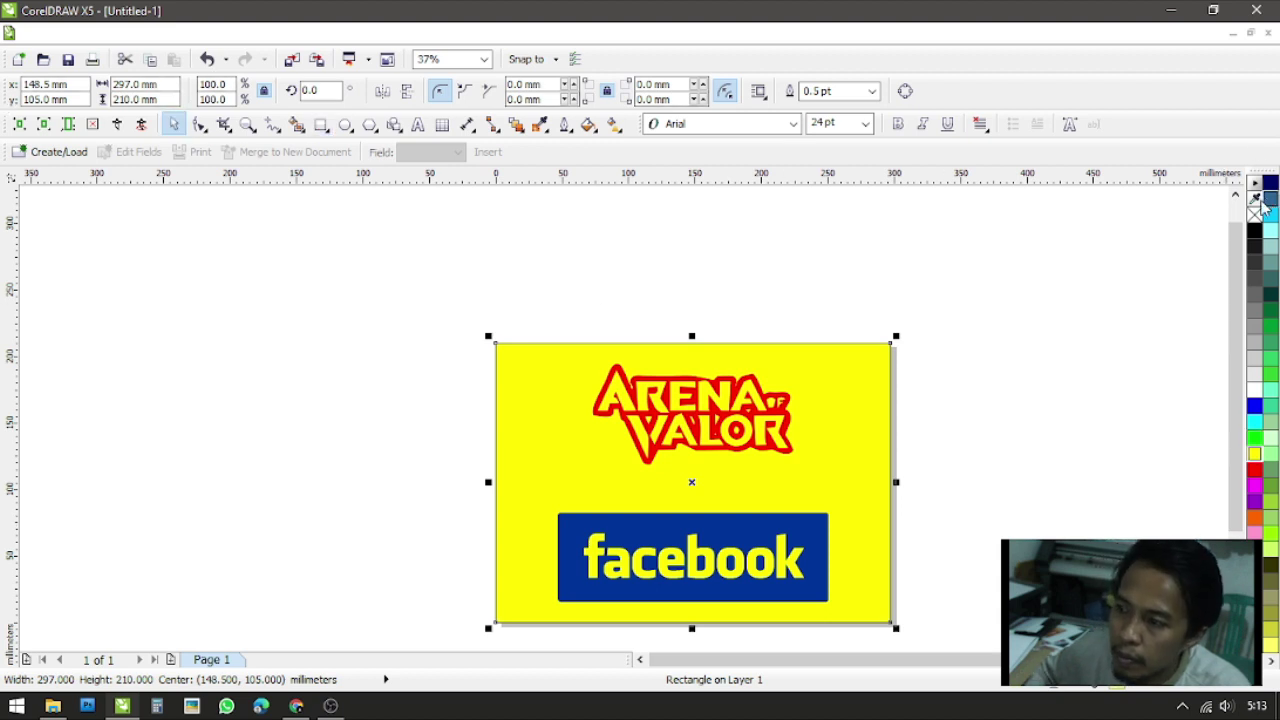
click(548, 283)
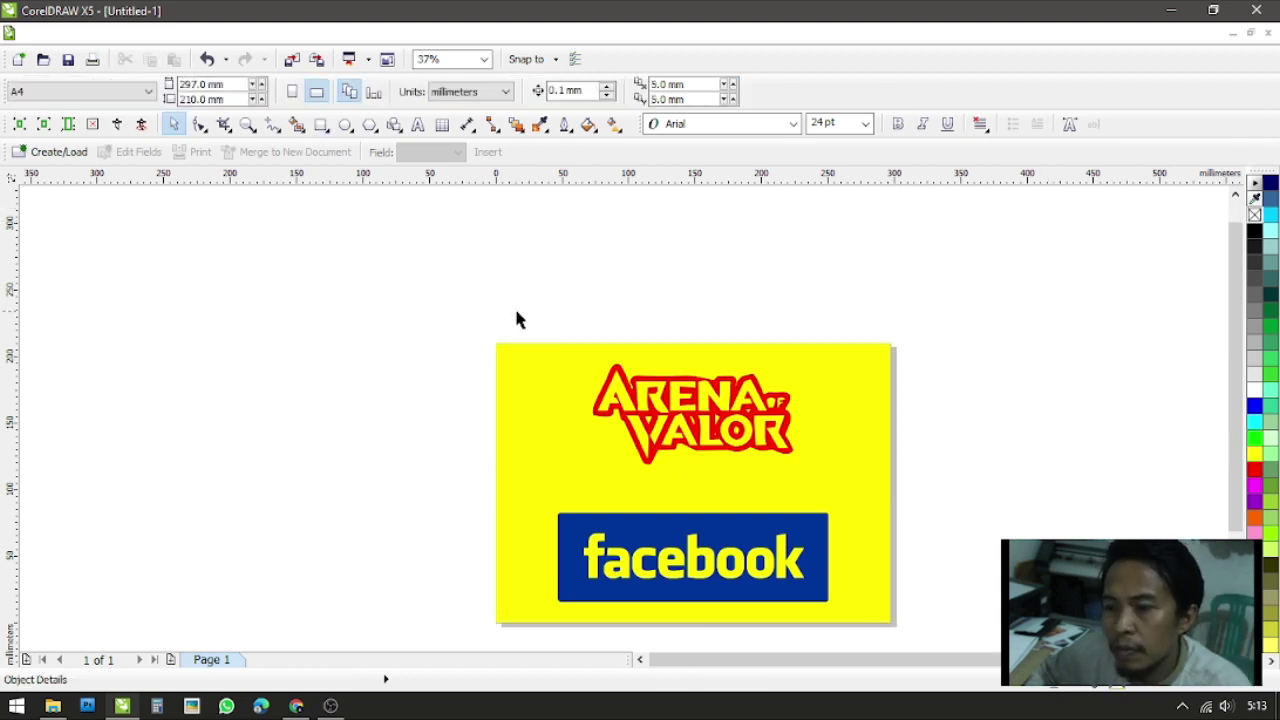
Try narrowing the yellow background rectangle from both sides to about 227 mm and undo the resize
scroll(516, 320, down, 1)
scroll(510, 337, up, 1)
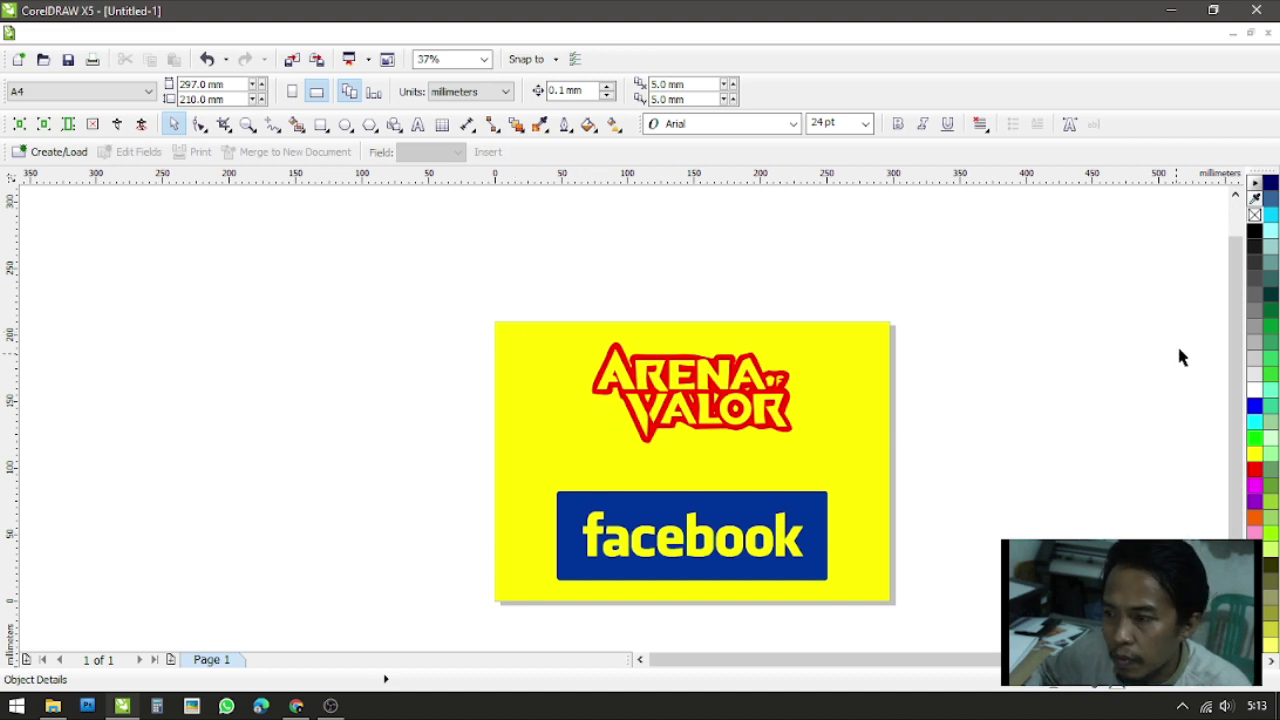
click(499, 440)
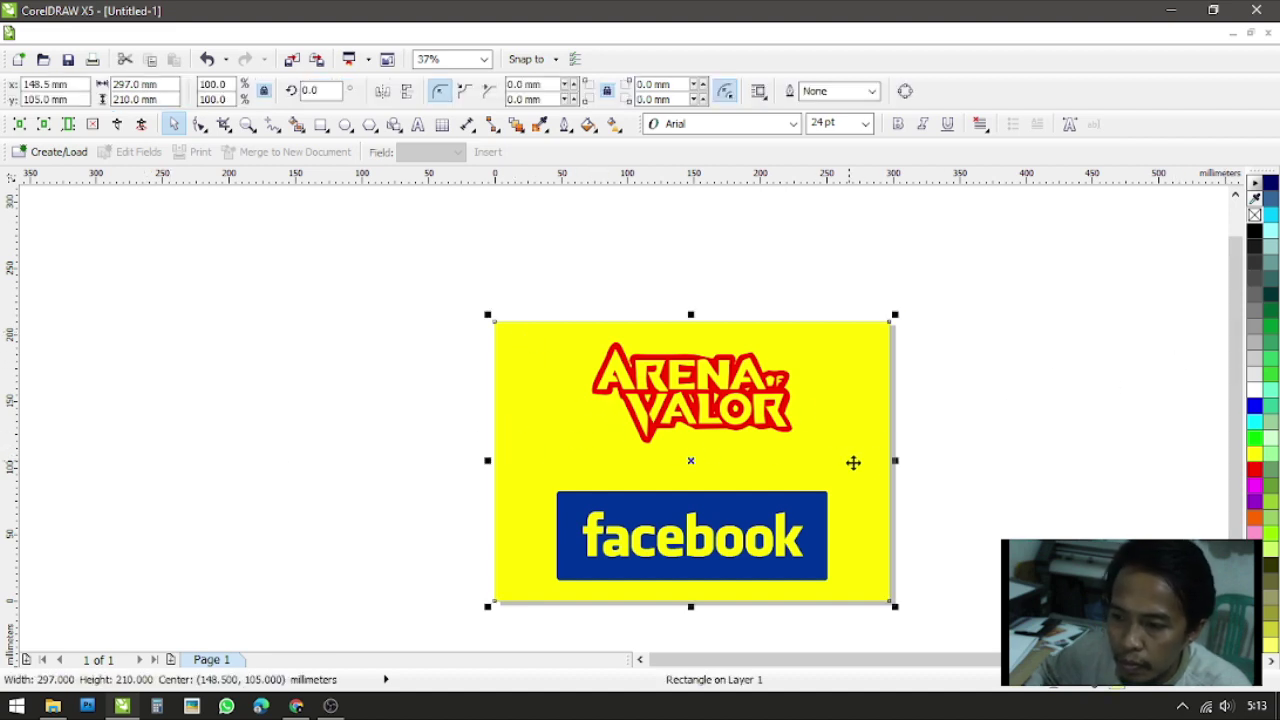
drag(894, 460, 848, 486)
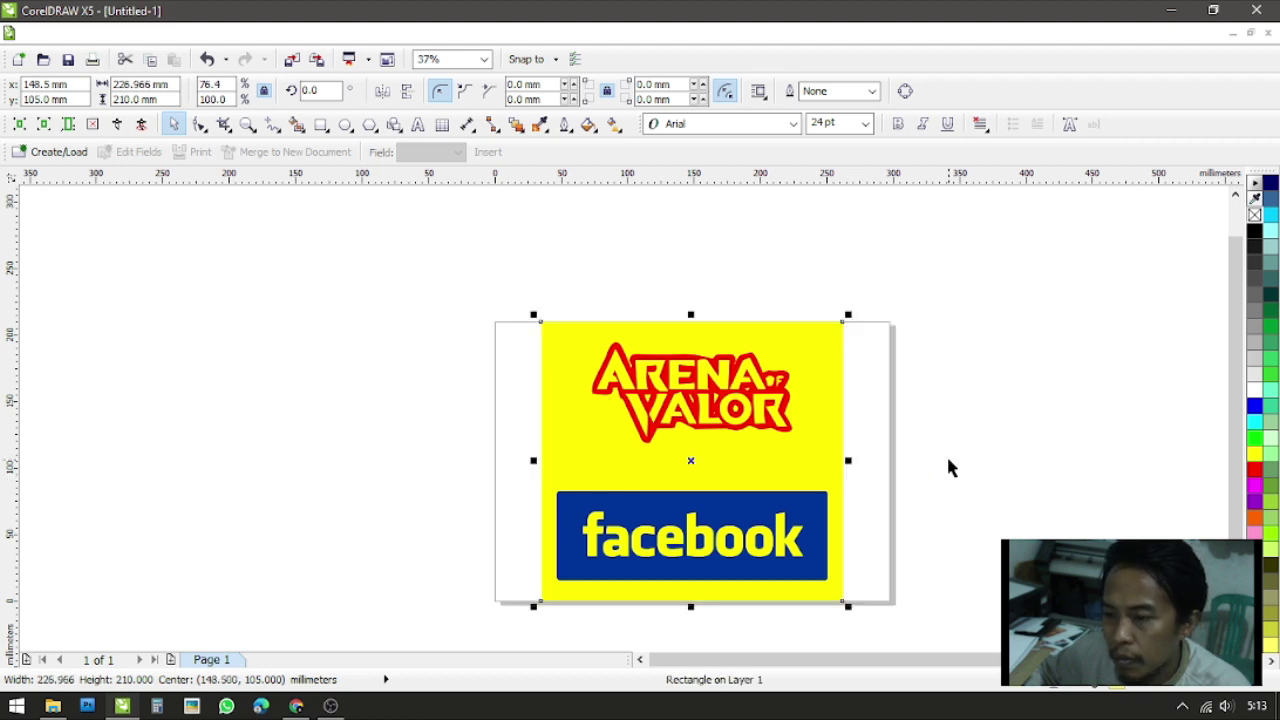
key(ctrl+z)
click(232, 366)
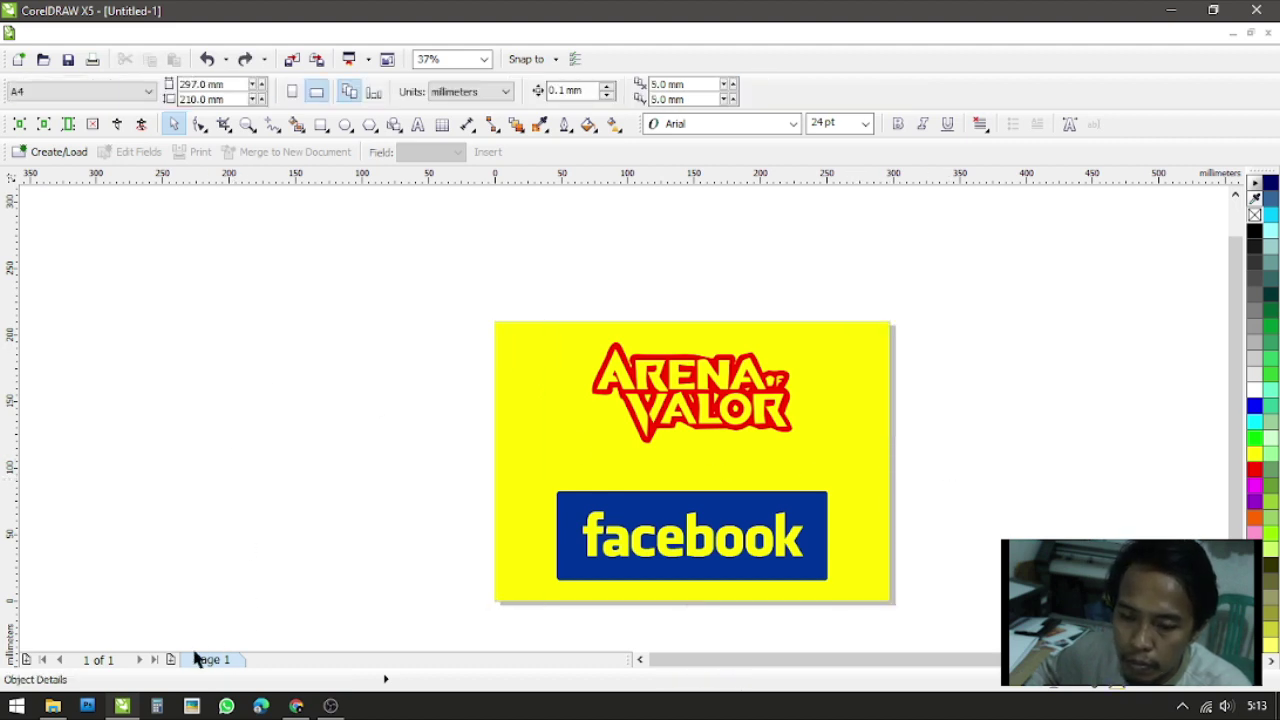
Import the original images and facebook-logo-jpeg1 files from the Downloads folder into the drawing beside the page
click(56, 707)
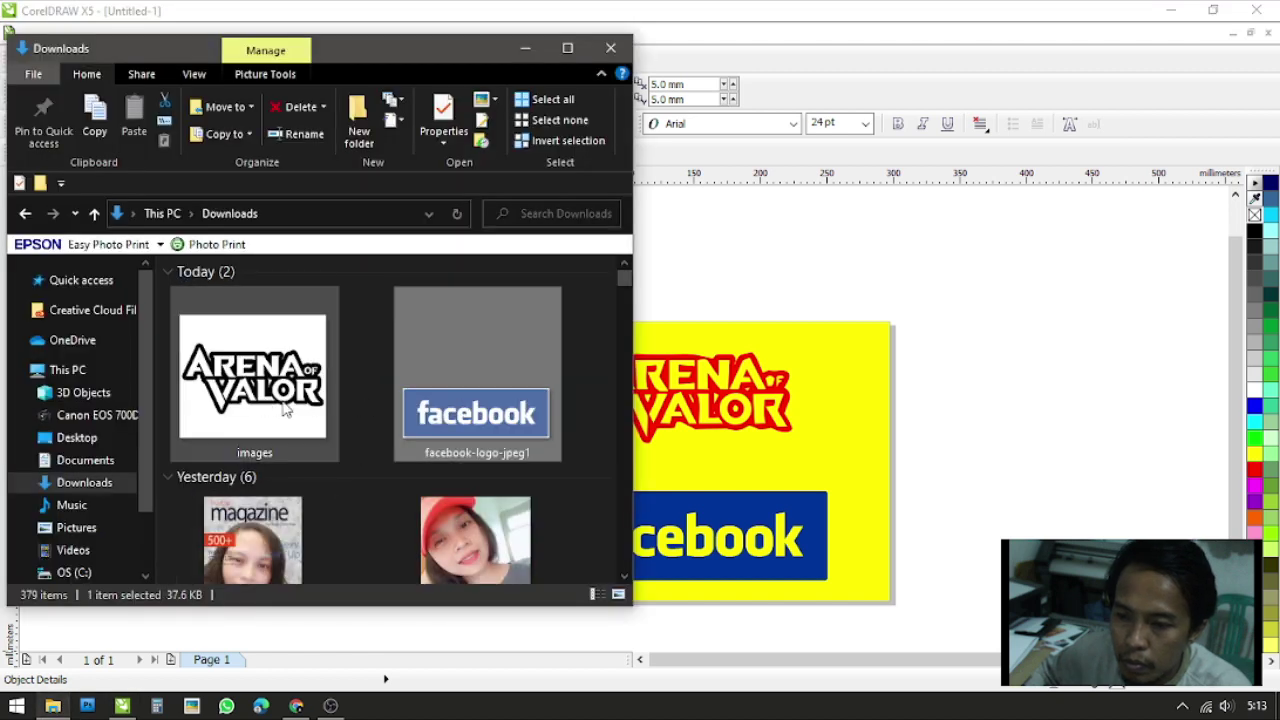
ctrl+click(285, 408)
scroll(283, 410, down, 2)
scroll(332, 371, up, 2)
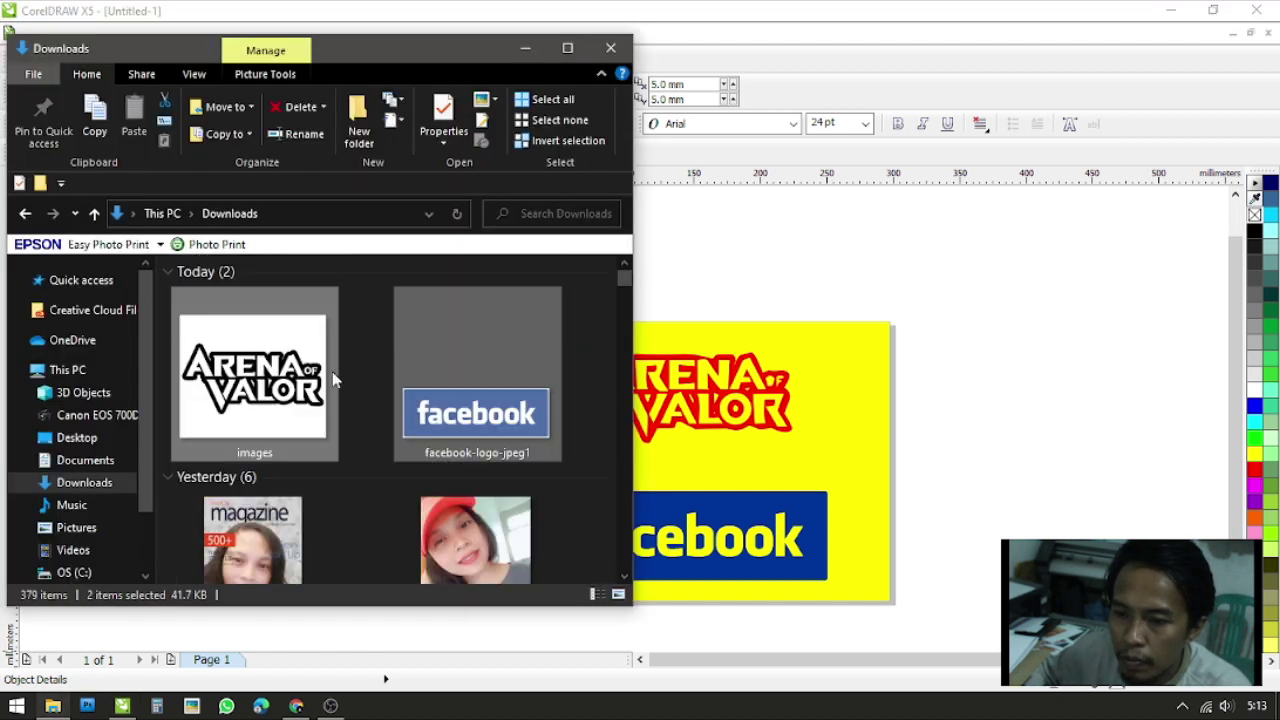
drag(332, 371, 1133, 386)
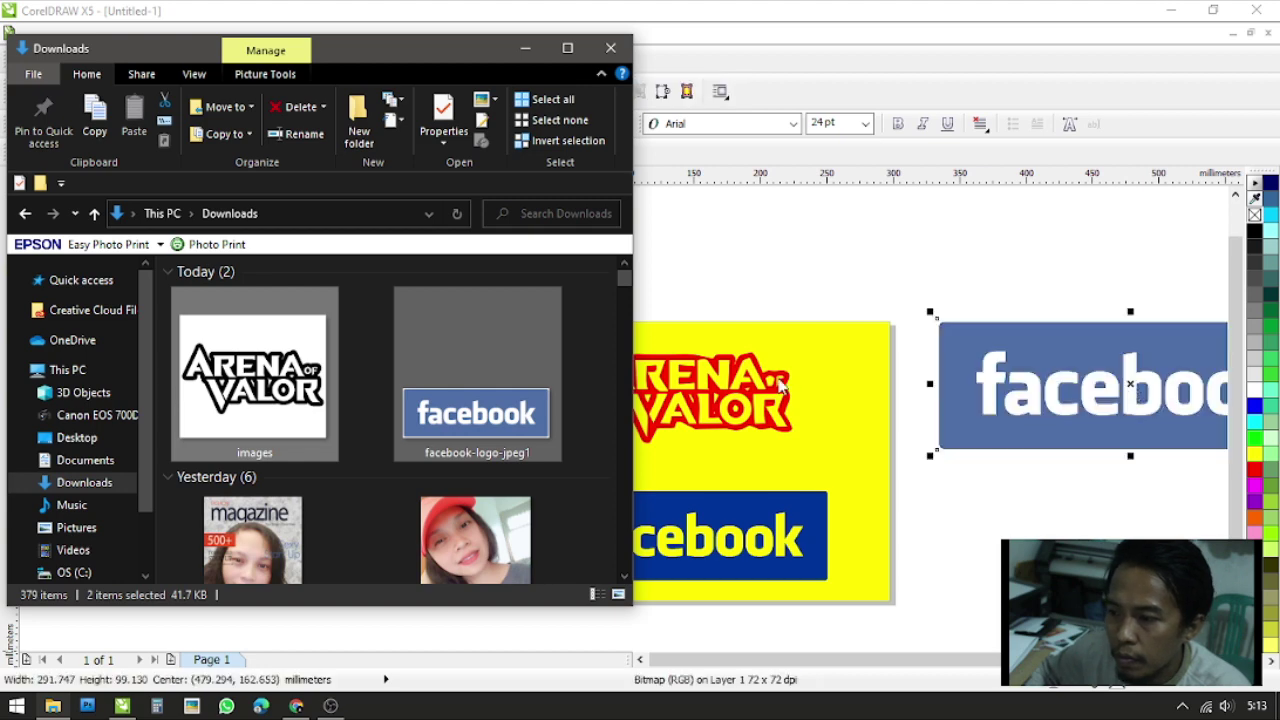
scroll(783, 385, down, 3)
click(864, 414)
scroll(864, 414, up, 5)
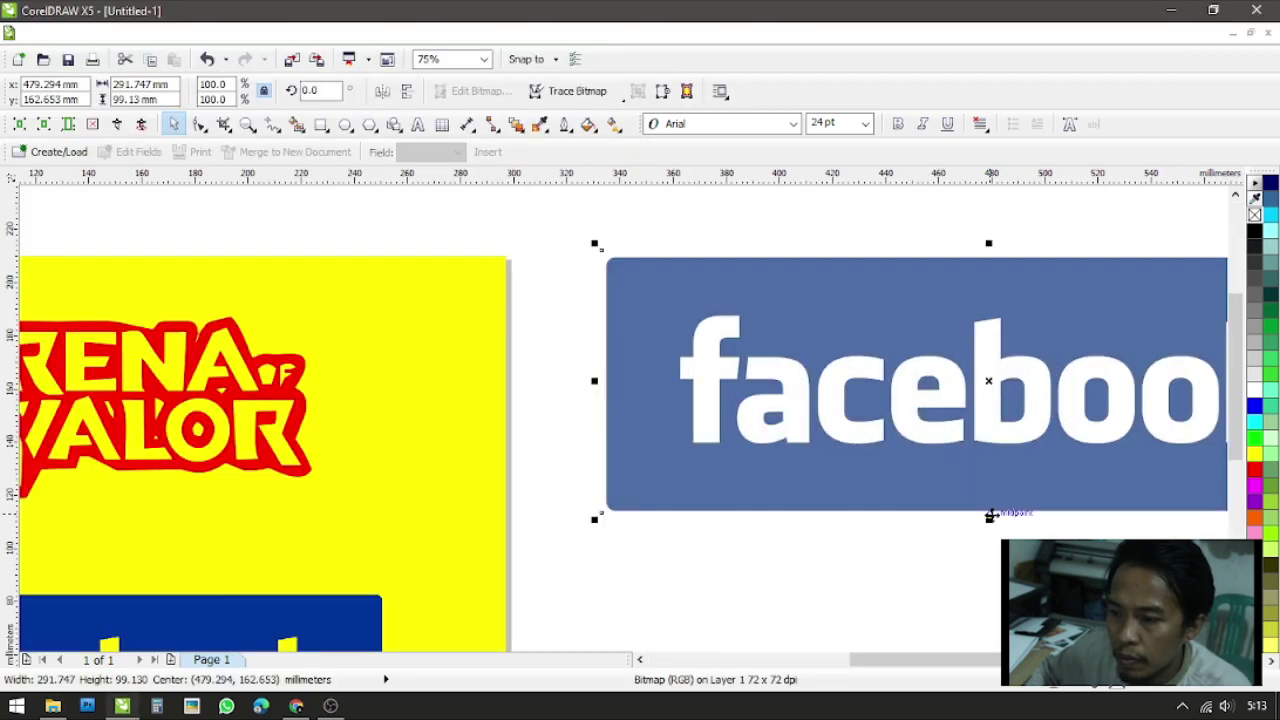
scroll(666, 471, down, 5)
click(774, 555)
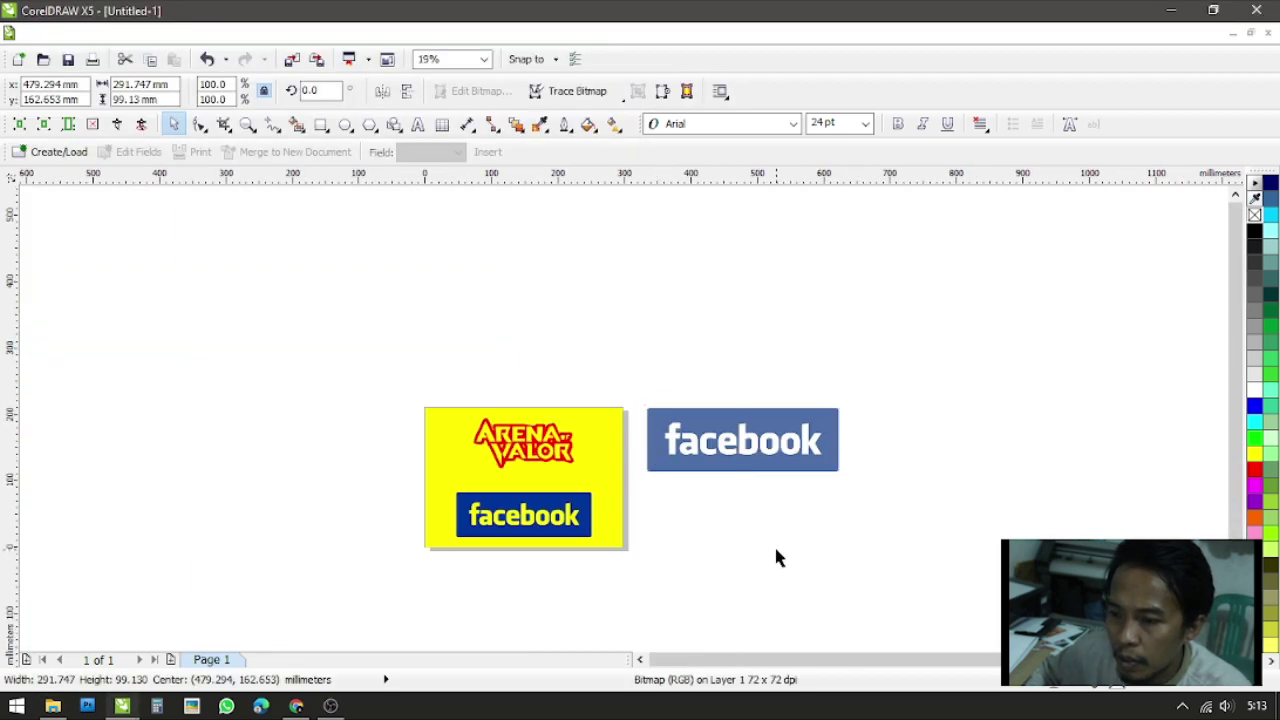
Move both imported bitmaps to the left of the page, with the facebook bitmap below the Arena of Valor one
click(727, 450)
drag(627, 357, 843, 551)
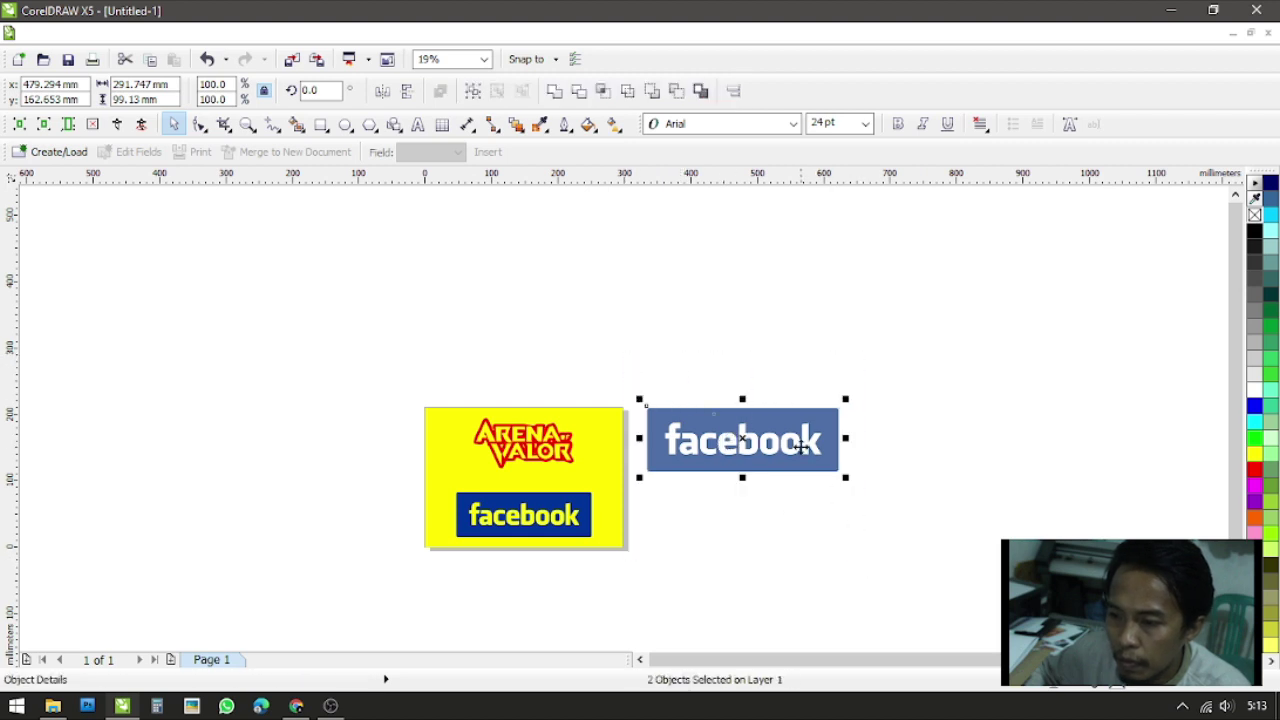
drag(800, 448, 351, 517)
Enlarge the Arena of Valor bitmap and slightly shrink the facebook bitmap beneath it
click(340, 452)
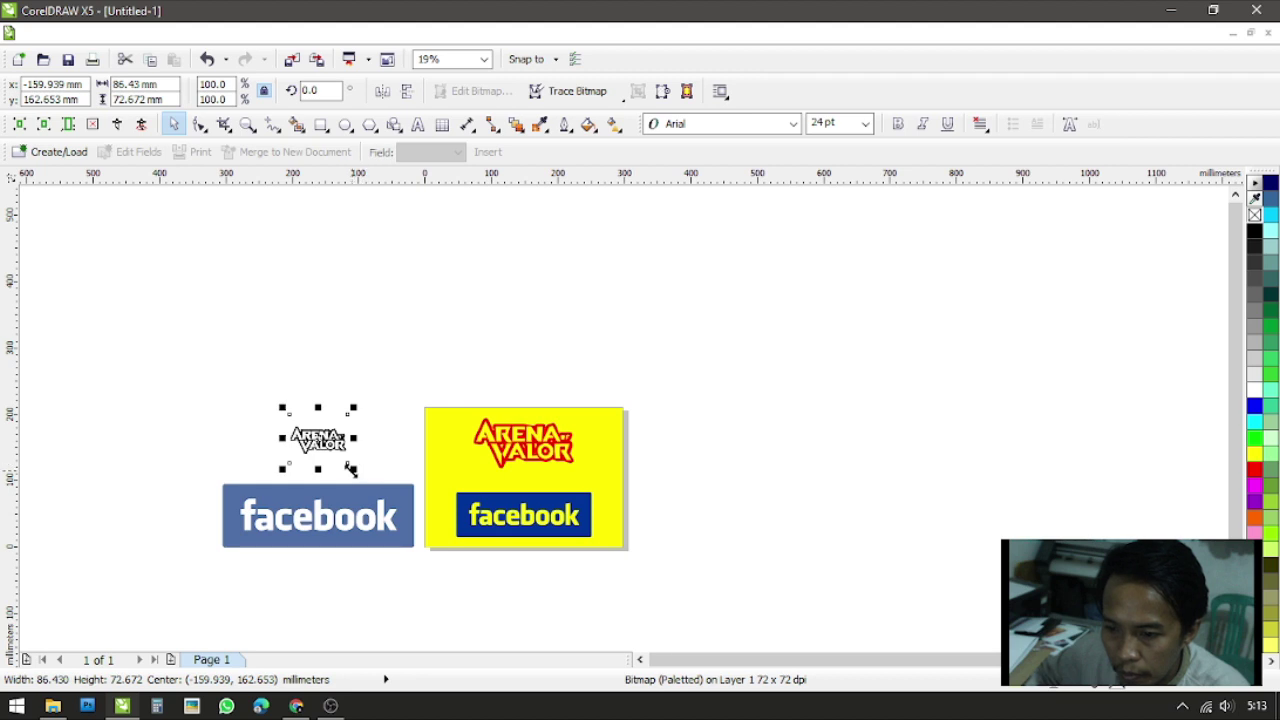
drag(351, 470, 386, 499)
click(397, 542)
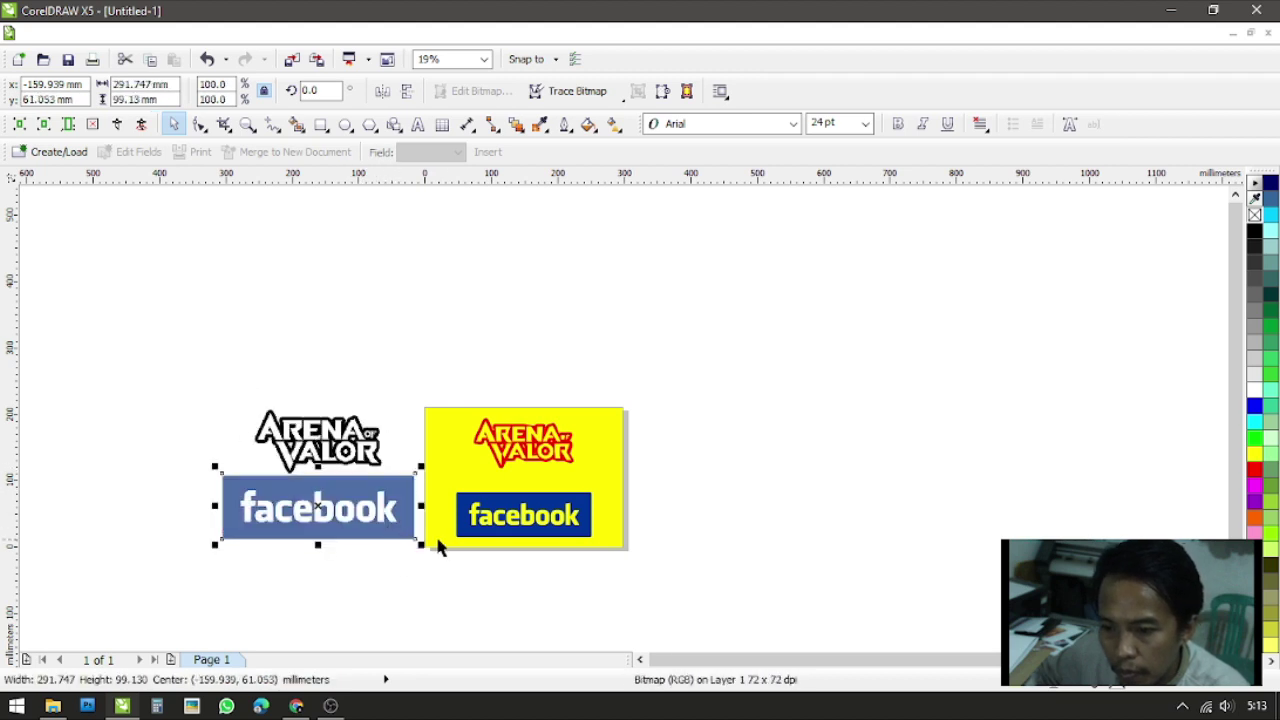
drag(421, 546, 412, 545)
click(143, 366)
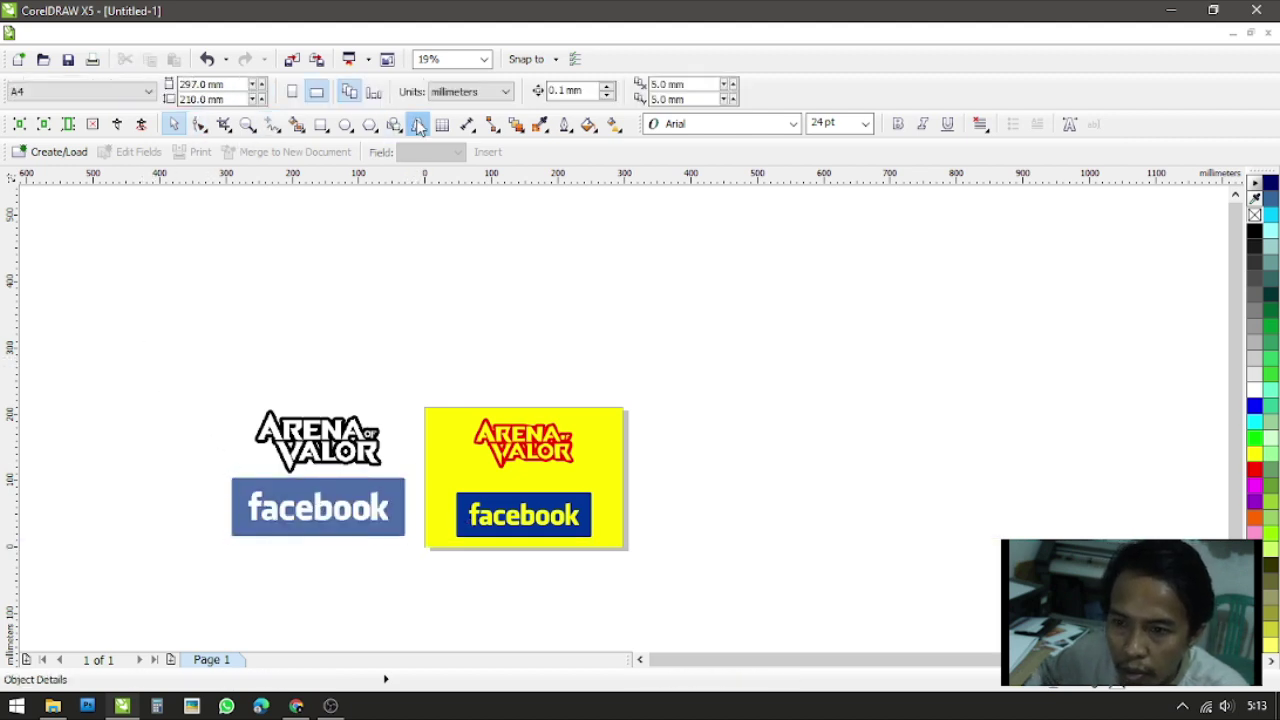
Mirror a copy of the yellow rectangle behind the bitmaps, then scale both bitmaps to 228.6 mm wide overall and center them across it
click(624, 430)
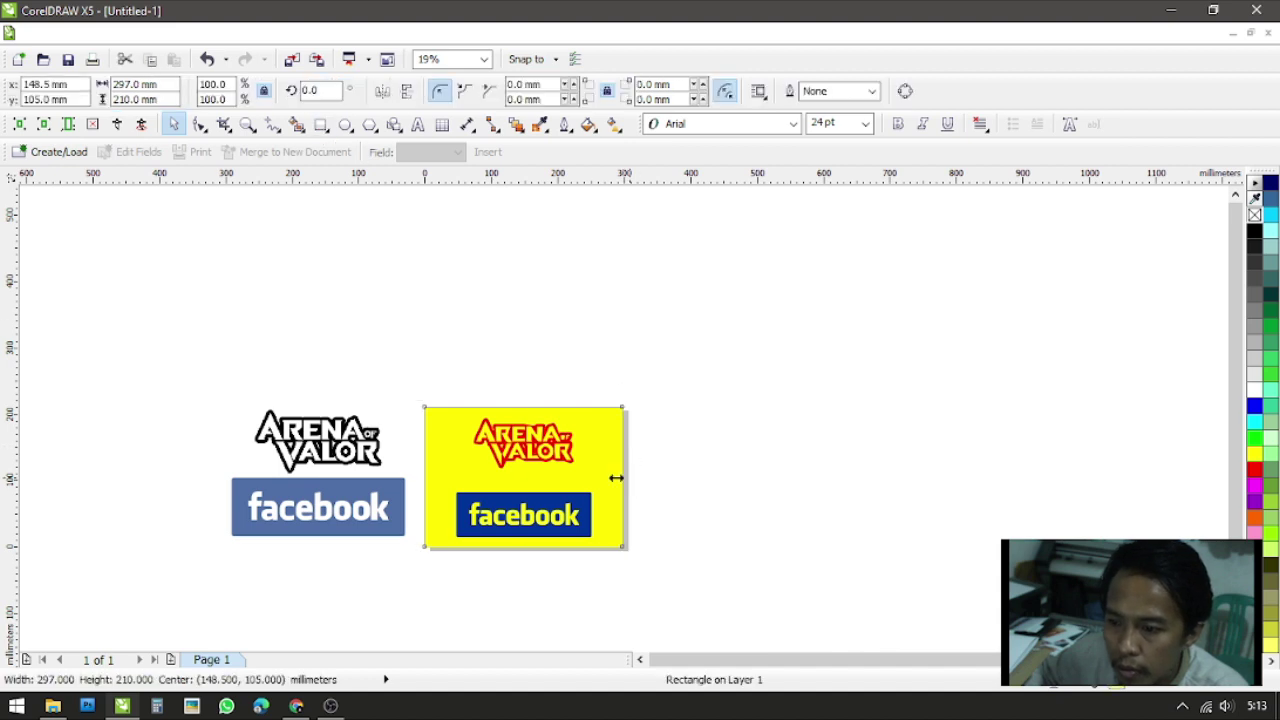
drag(628, 478, 273, 477)
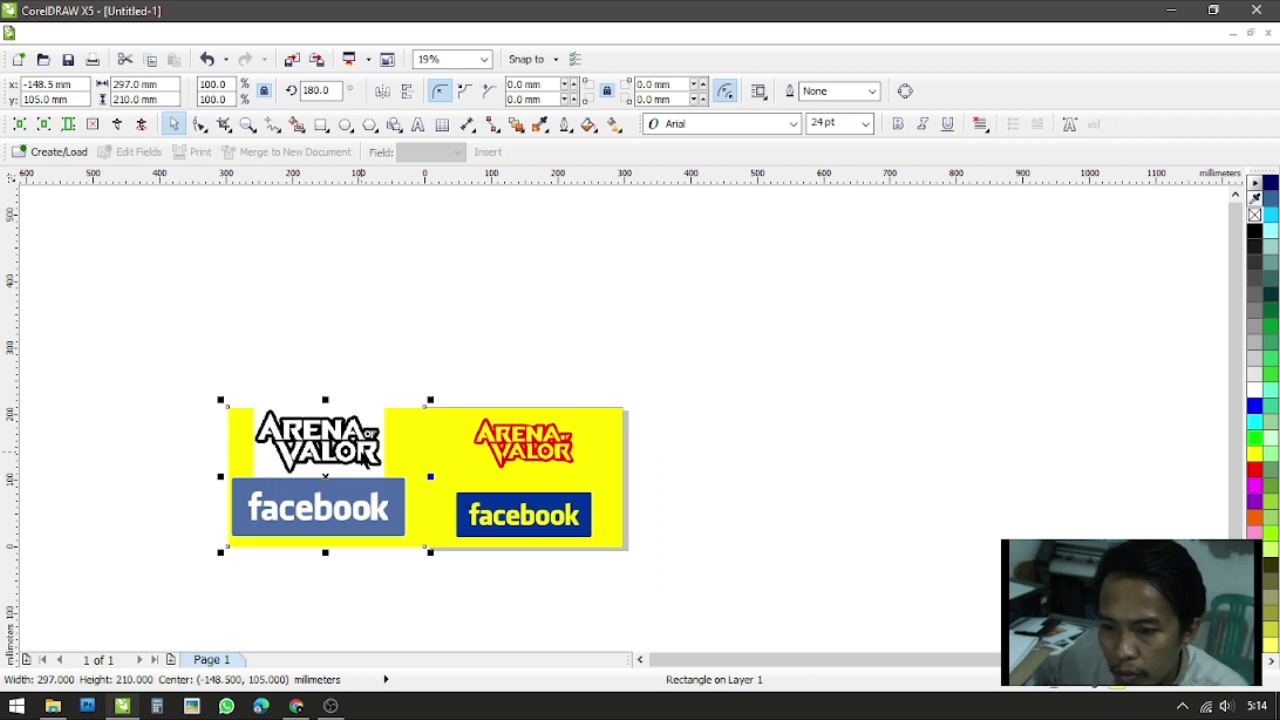
click(365, 460)
shift+click(371, 503)
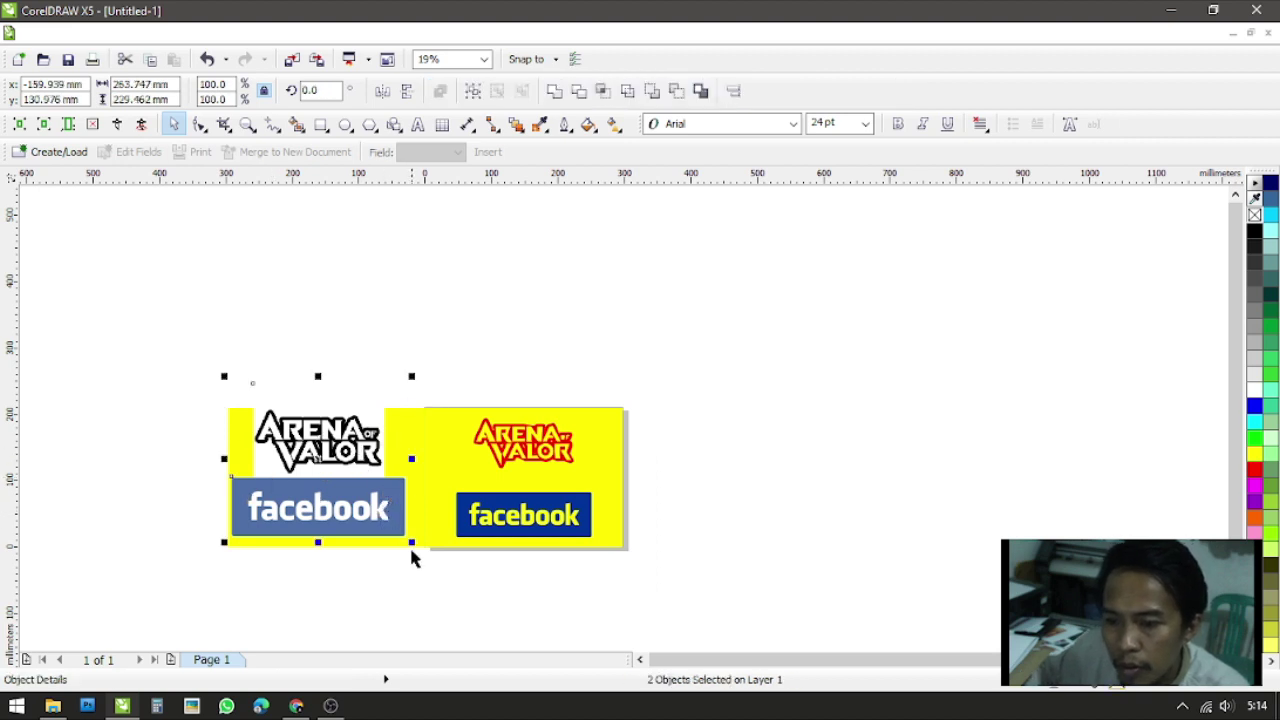
mouse_move(409, 543)
mouse_down()
mouse_move(397, 546)
mouse_move(398, 531)
mouse_up()
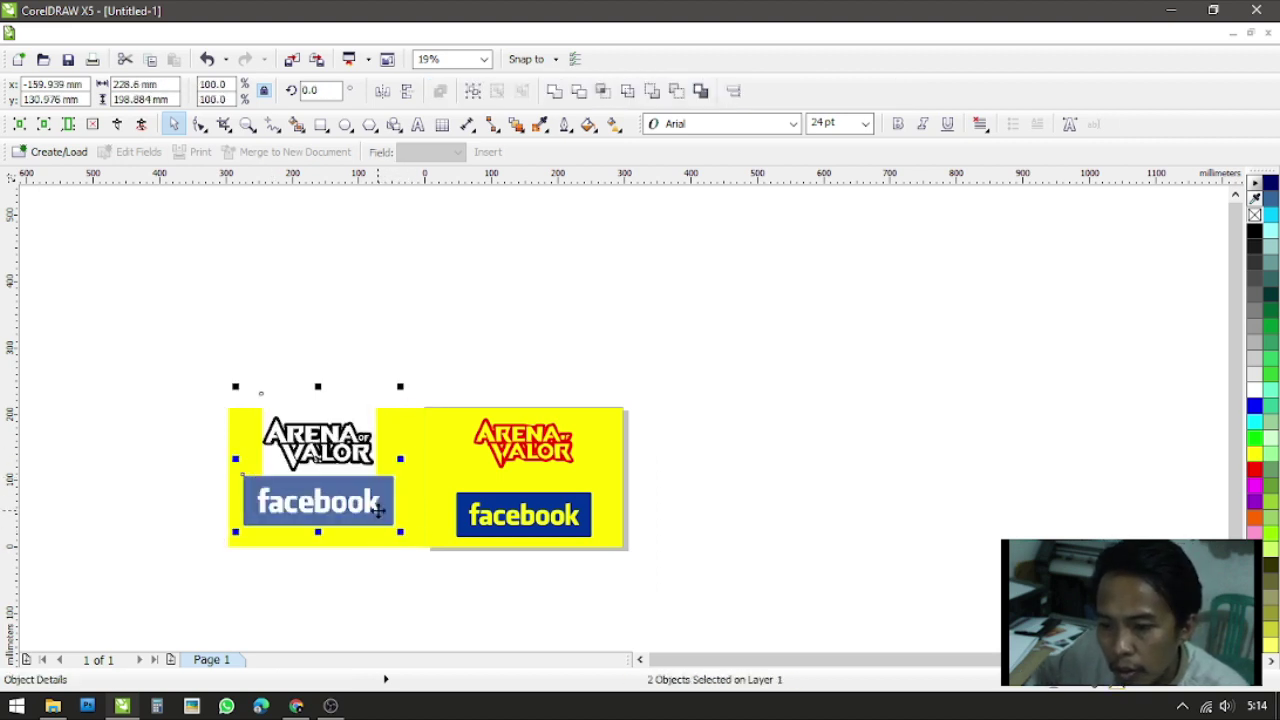
key(ctrl+g)
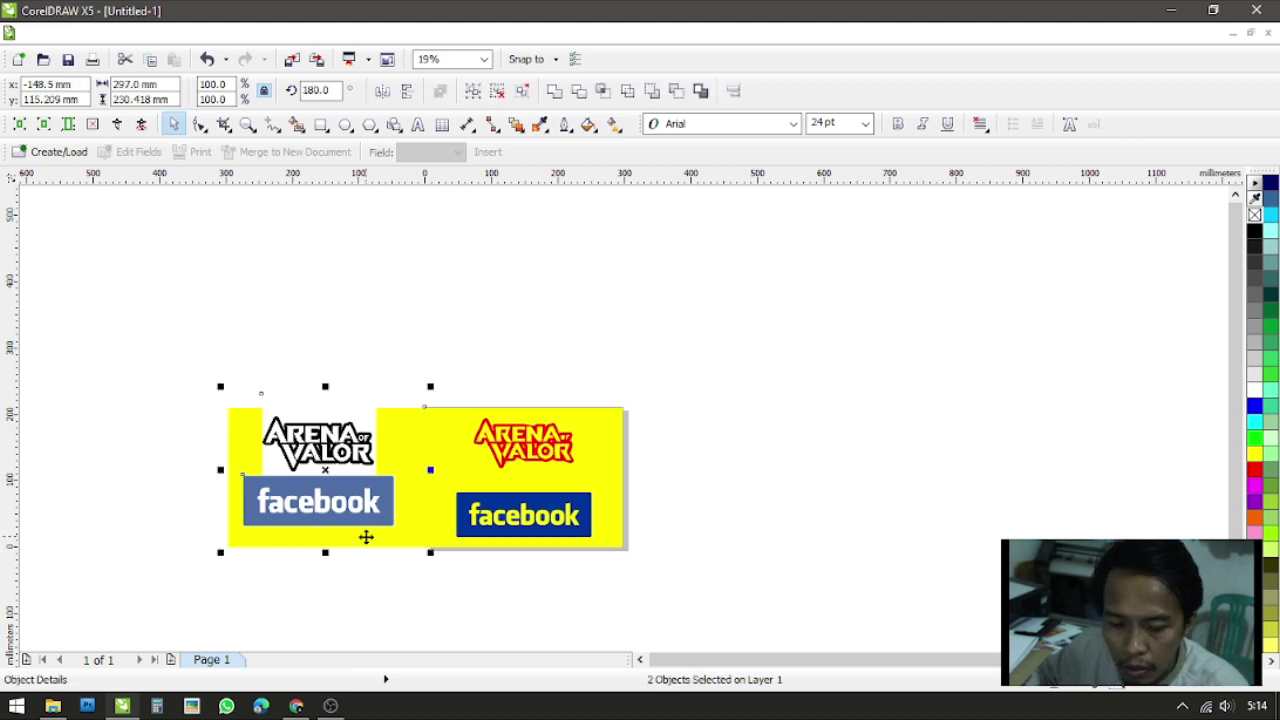
drag(366, 531, 374, 547)
Fill the copied rectangle behind the bitmap logos with blue
click(421, 597)
click(396, 485)
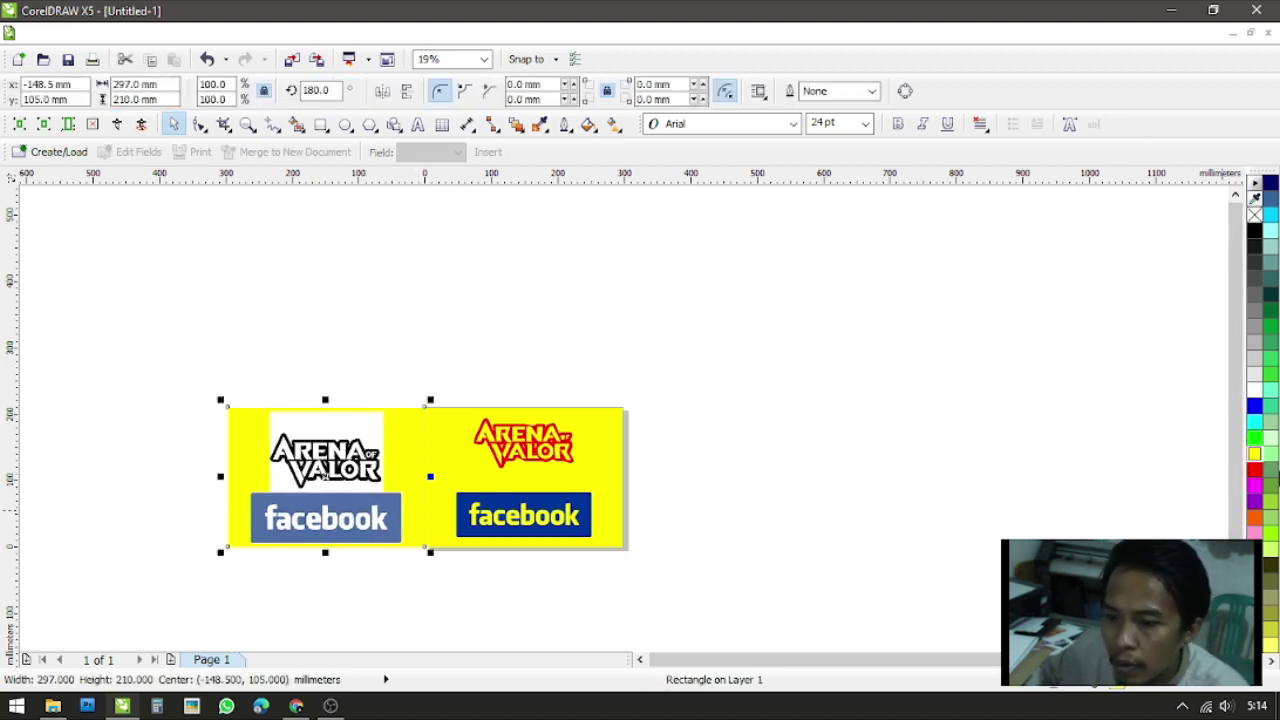
click(1255, 405)
key(Escape)
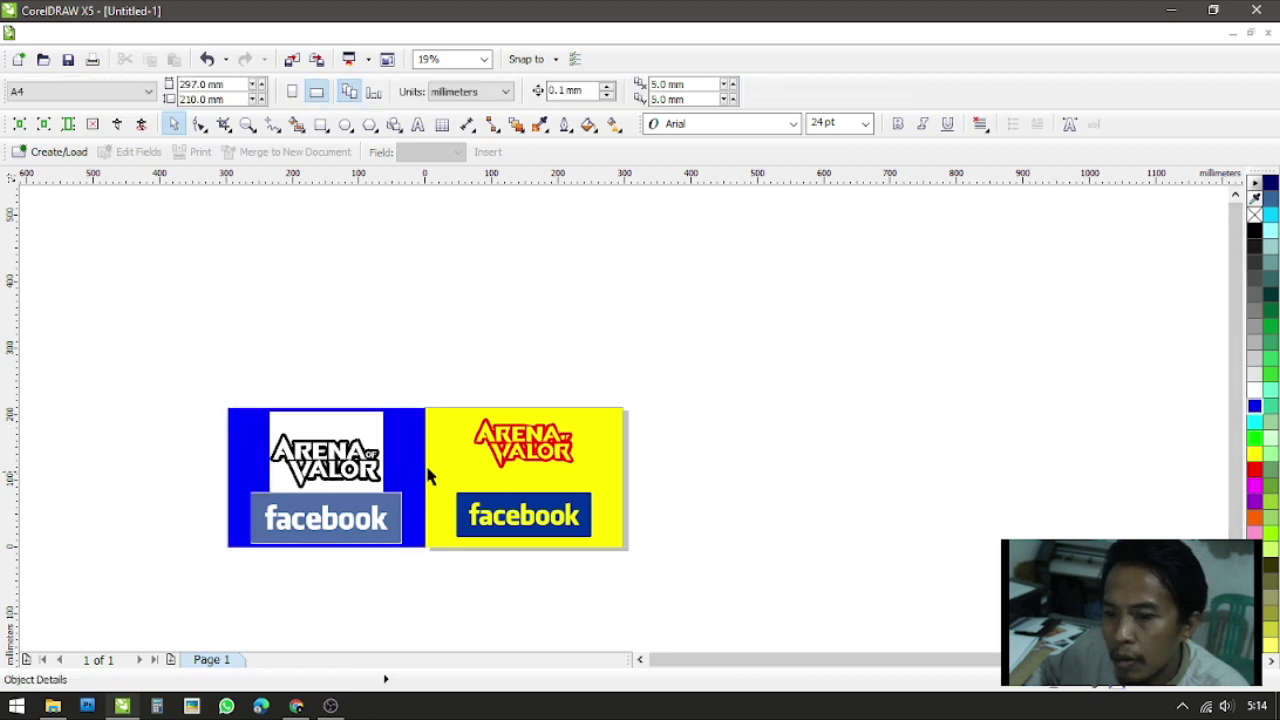
Group the blue and yellow panels with their logos and center the group on the page
drag(145, 375, 786, 602)
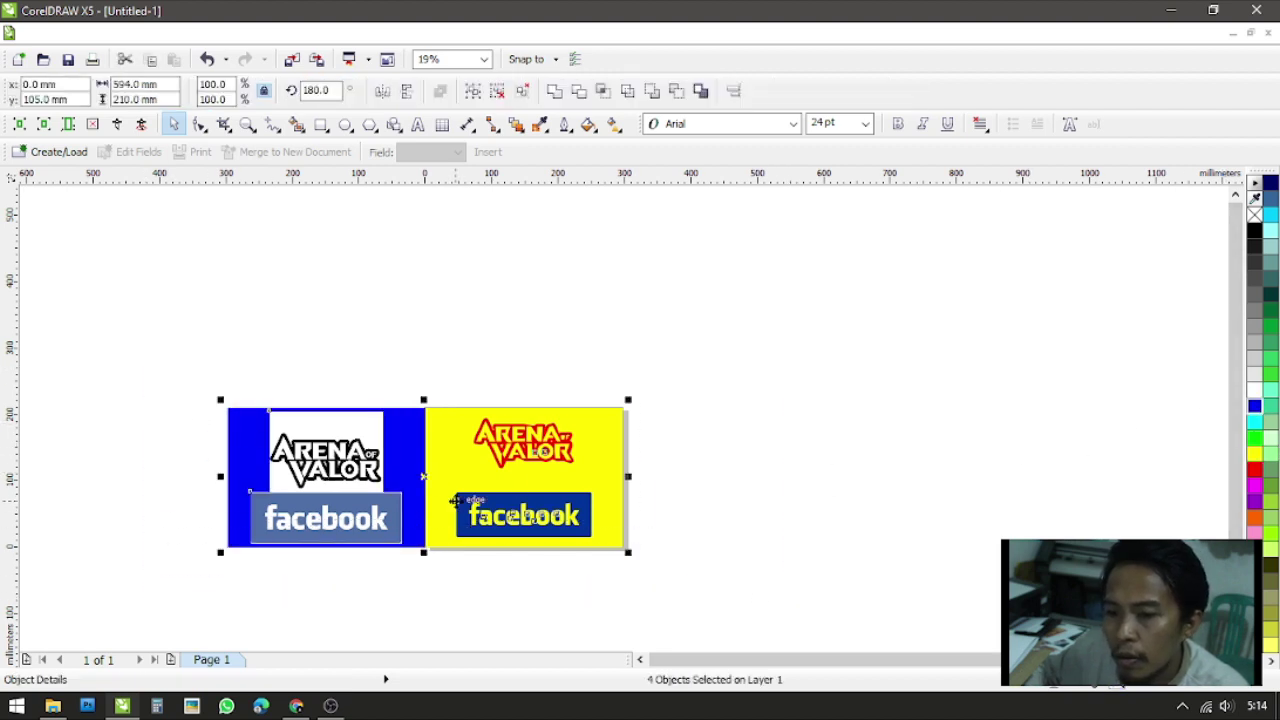
key(ctrl+g)
drag(455, 500, 553, 500)
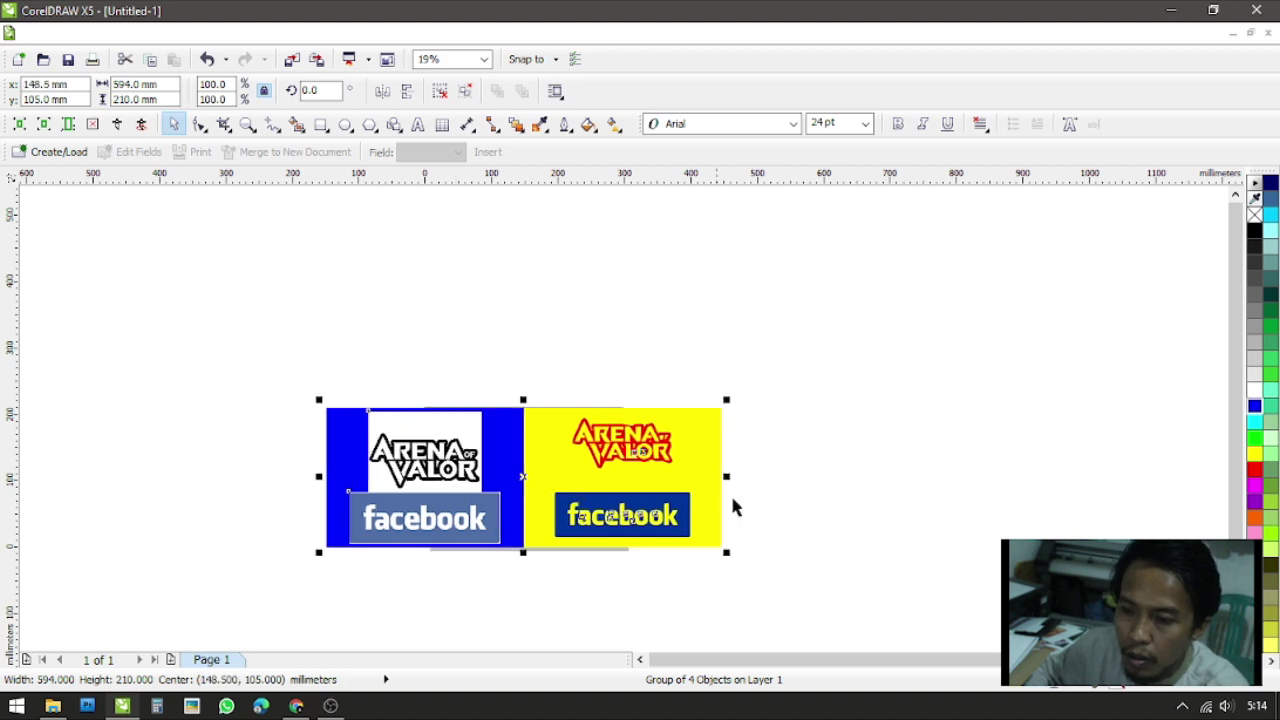
key(Escape)
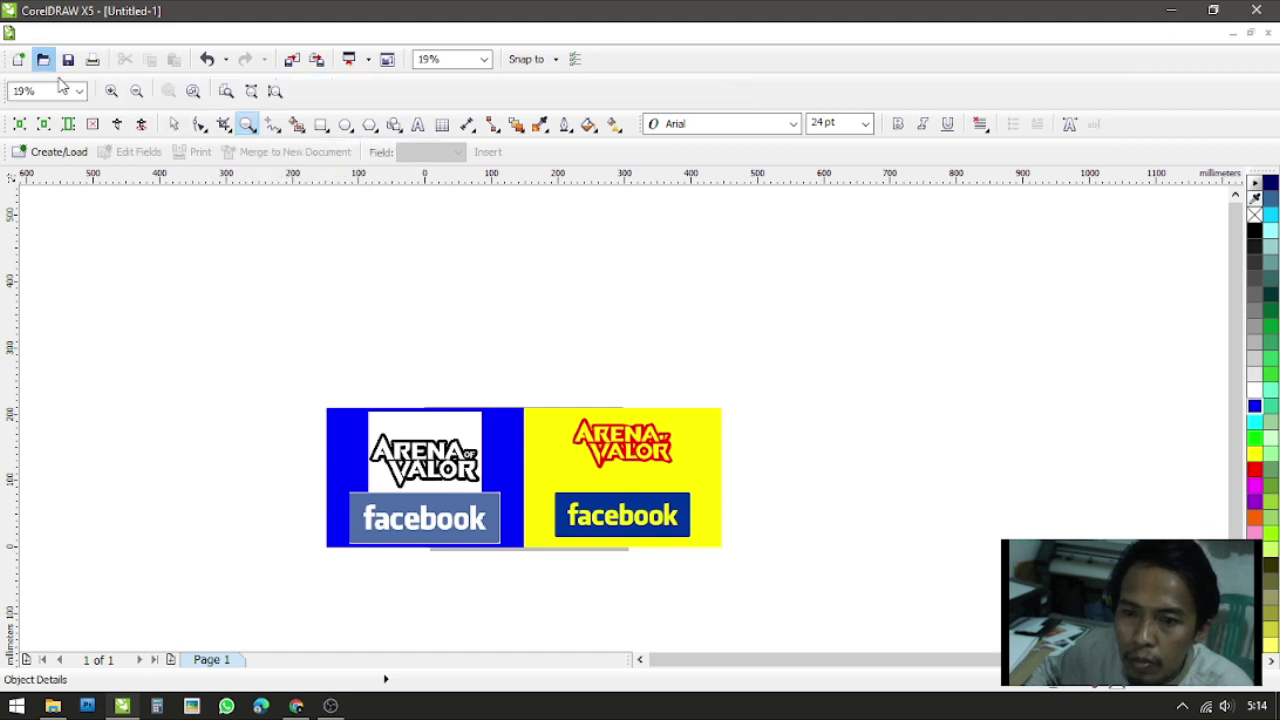
Group the JPG to VECTOR captions with the two logo panels and fit the whole group in view
click(79, 91)
click(43, 120)
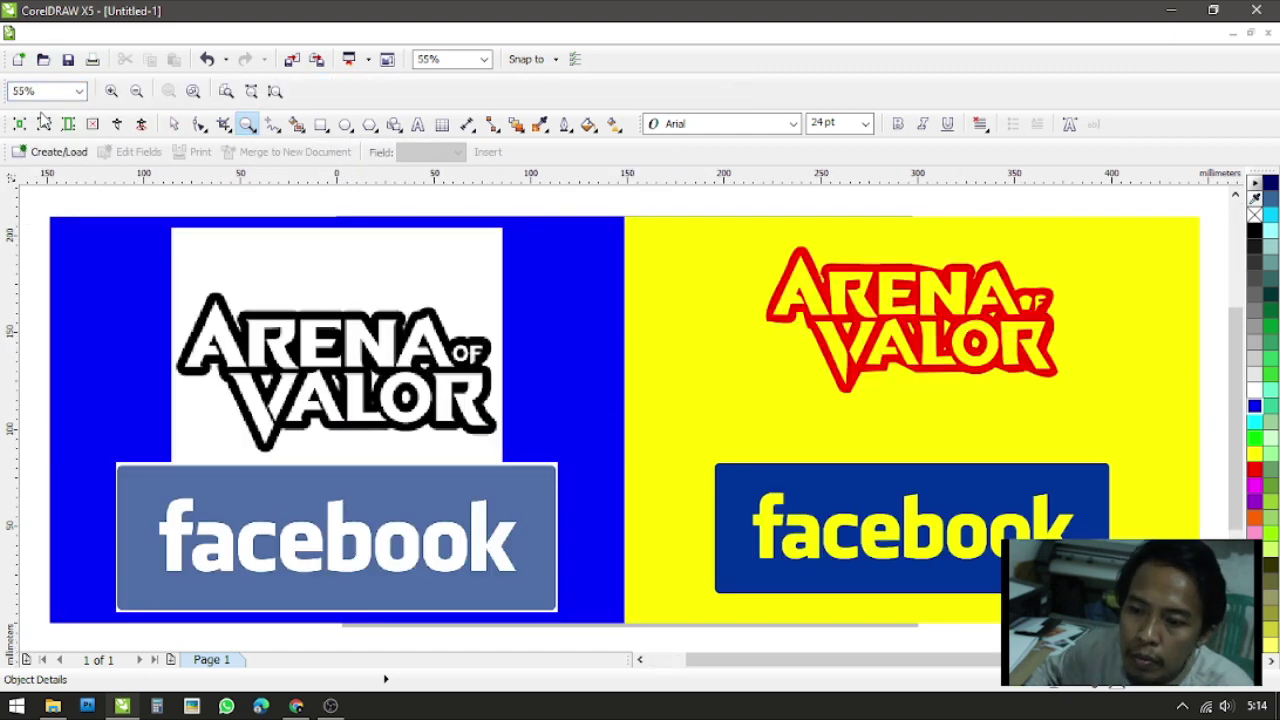
key(F3)
key(space)
scroll(686, 237, down, 1)
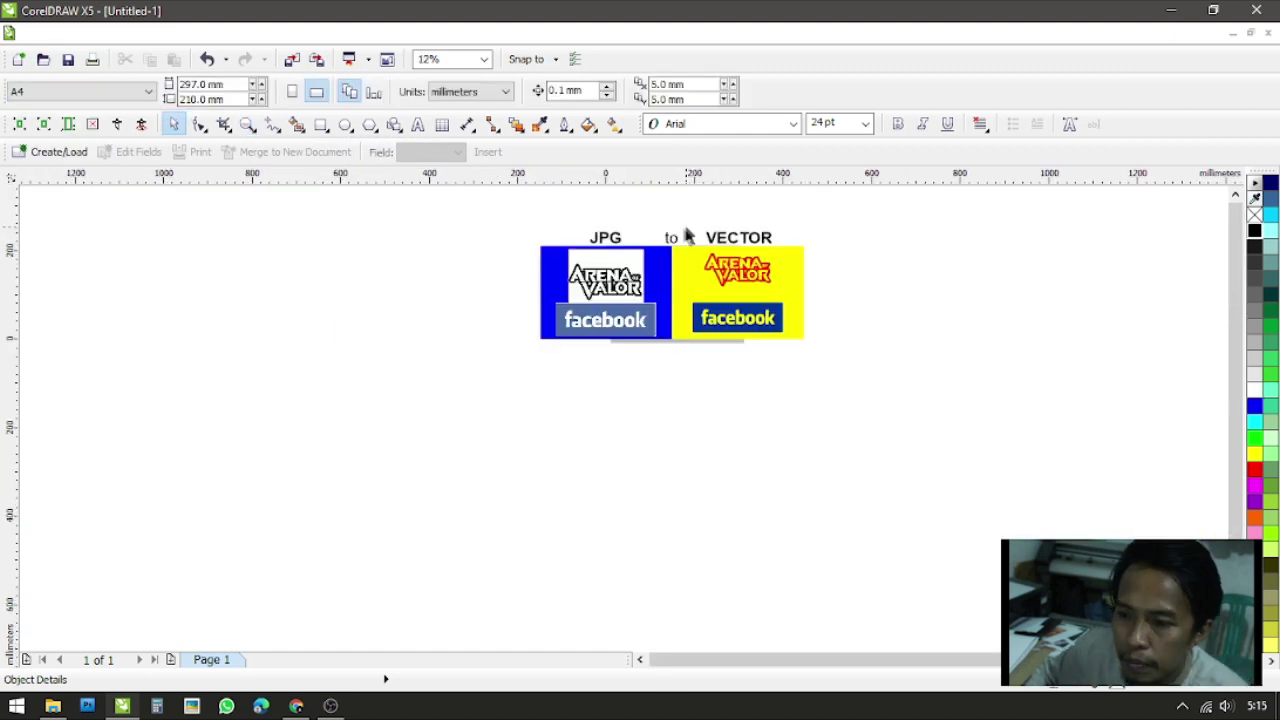
drag(480, 214, 921, 420)
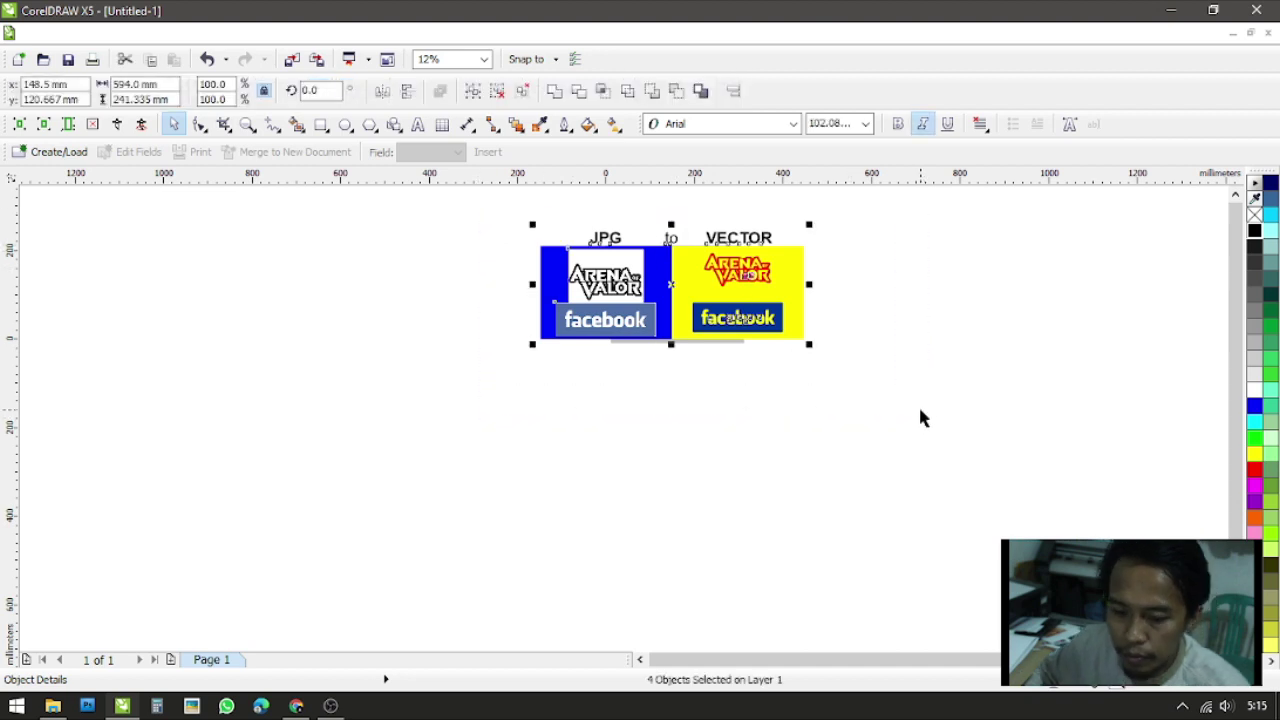
key(ctrl+g)
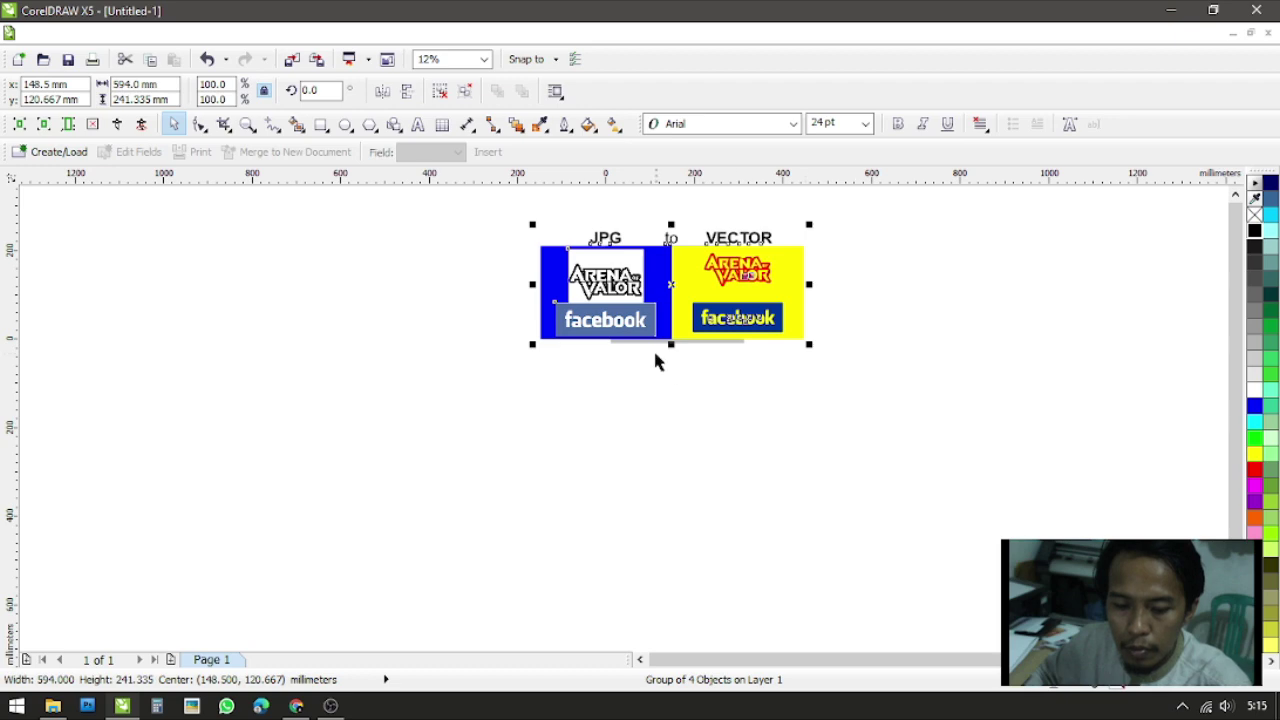
key(shift+F2)
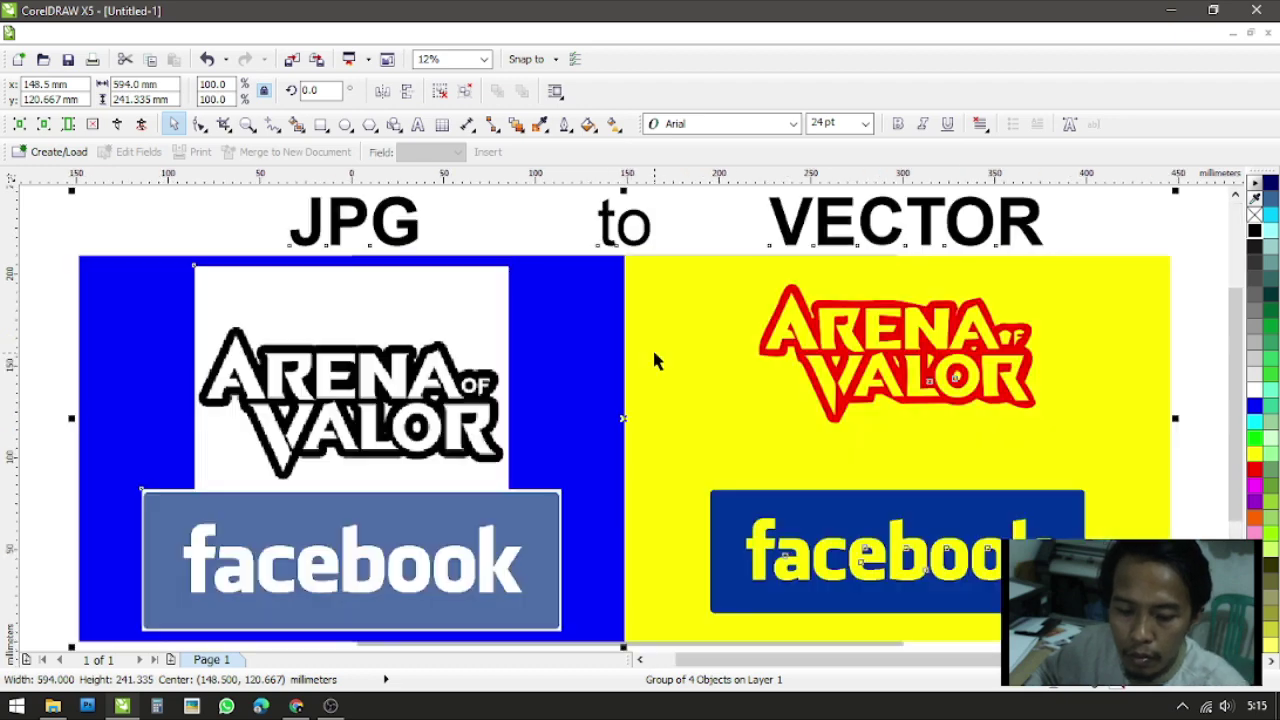